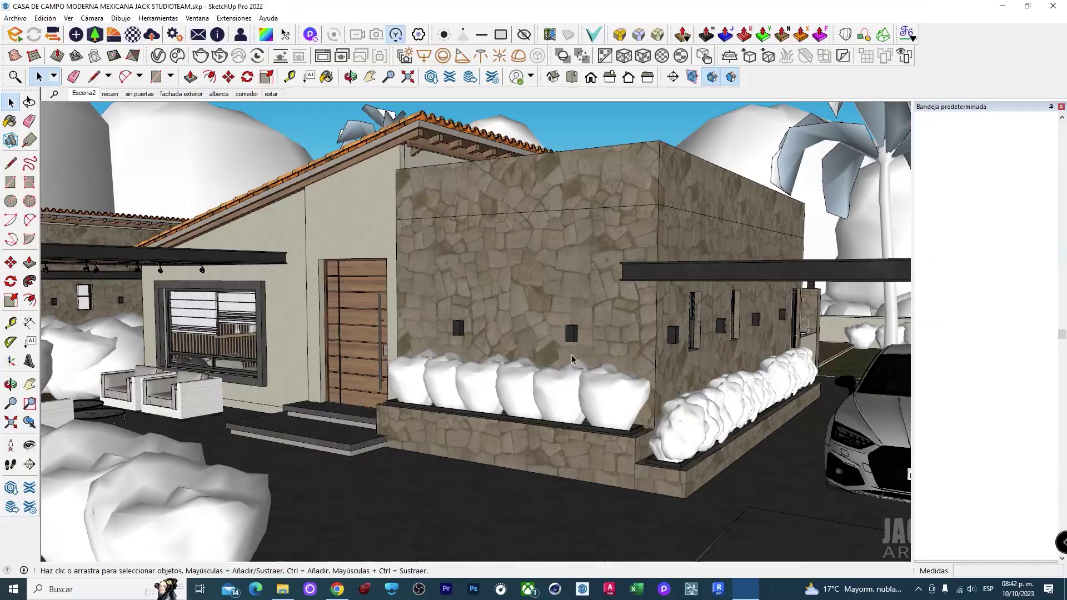
Orbit the SketchUp model up to a high overview of the country house
mouse_move(572, 358)
left_mouse_down()
mouse_move(759, 255)
mouse_move(417, 225)
mouse_move(410, 445)
left_mouse_up()
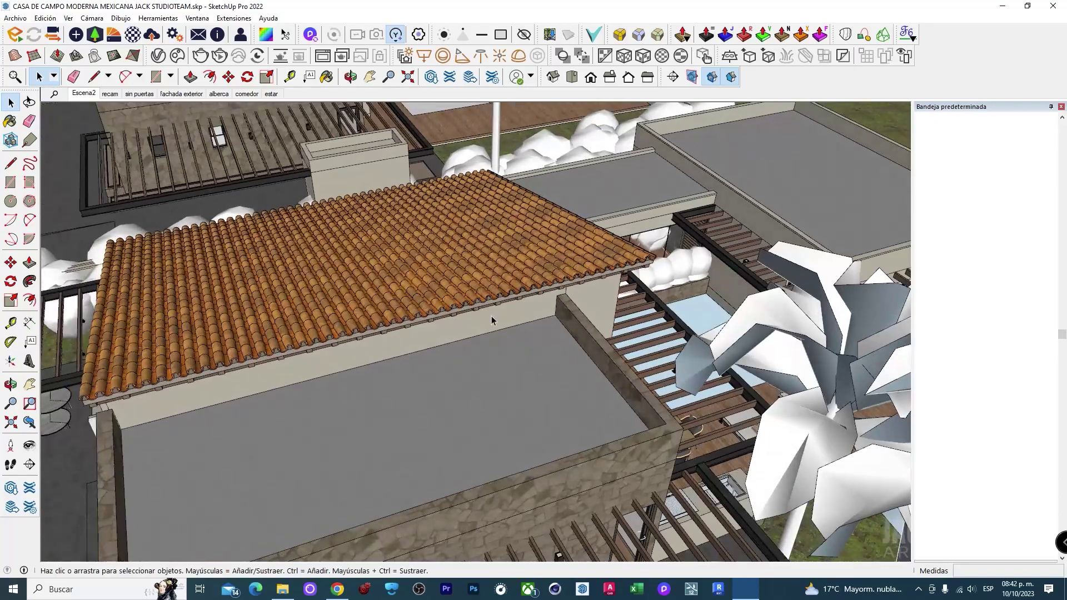
Orbit from the clay-tile roof overview down to the stone facade and the parked car
mouse_move(409, 445)
left_mouse_down()
mouse_move(548, 324)
mouse_move(508, 309)
mouse_move(503, 338)
left_mouse_up()
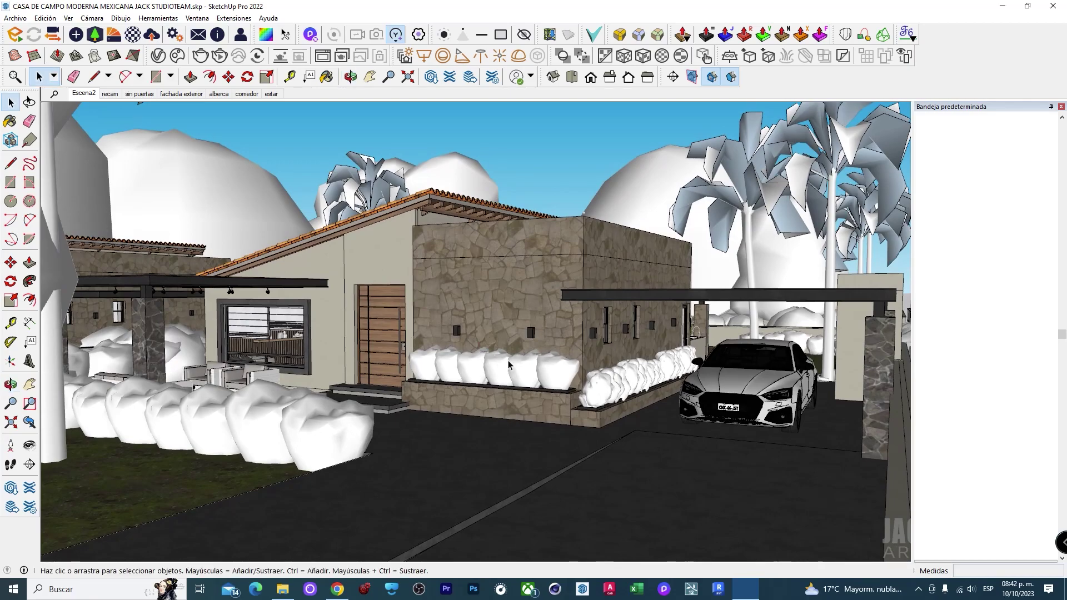
scroll(503, 337, "up", 4)
key("space")
key("o")
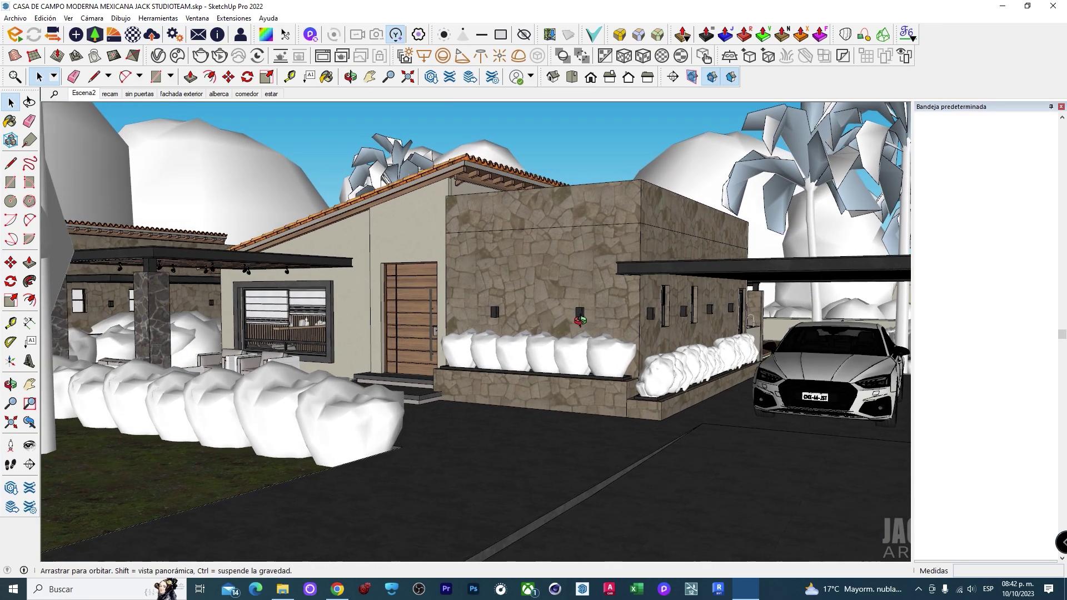
left_click_drag(582, 328, 588, 330)
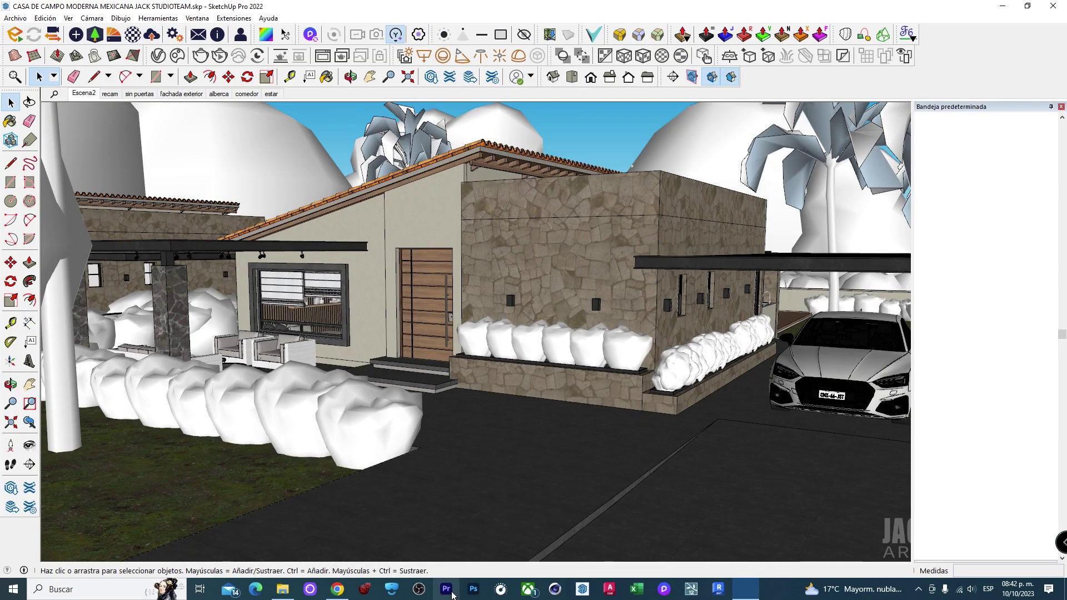
Switch to Premiere Pro from the taskbar after the JACK STUDIO intro plays
left_click(448, 590)
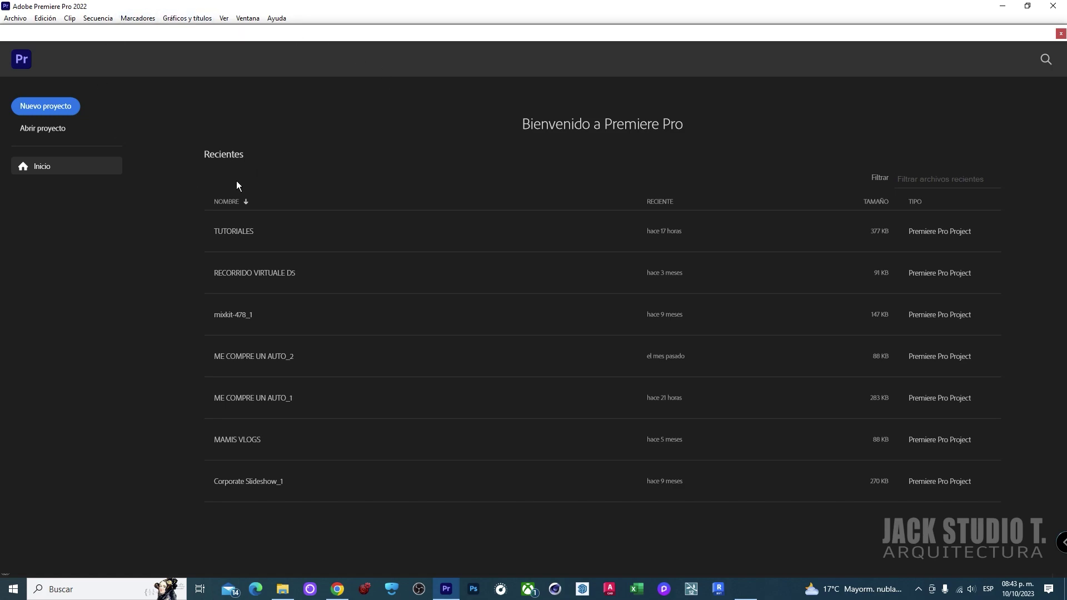
Create the project 'RECORRIDO CASA ENSCAPE JST' with the GPU CUDA renderer and HDV capture format
left_click(53, 113)
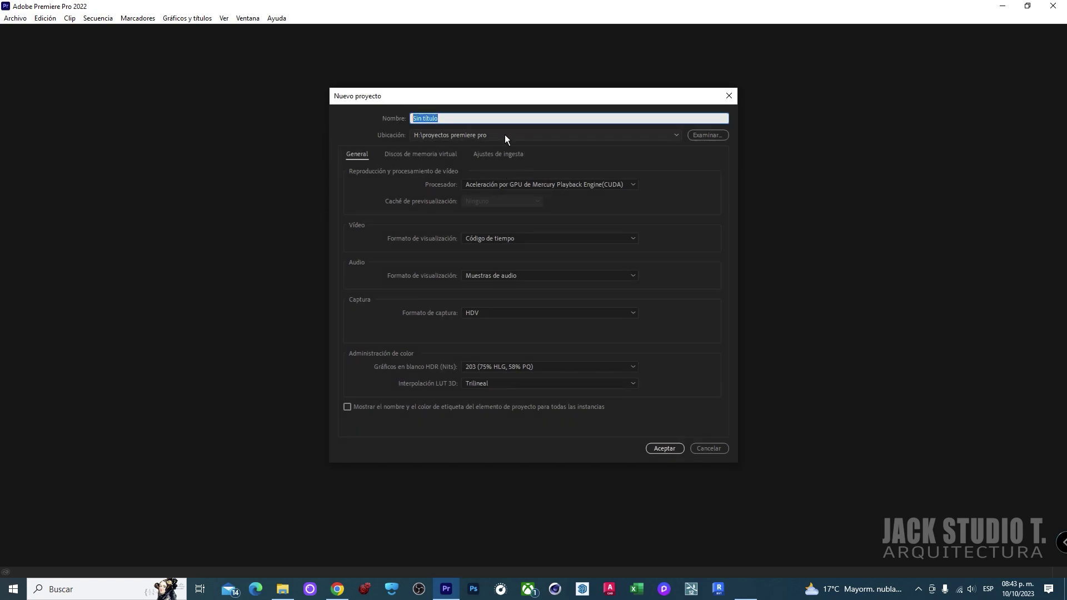
type("RECORRIDO CASA ENSCAPE JST")
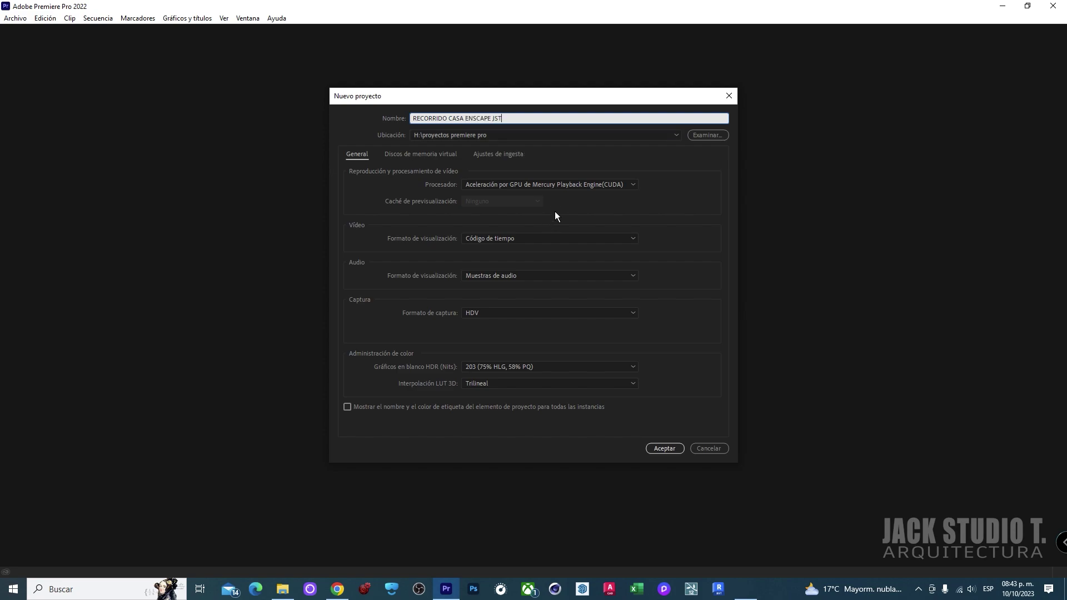
left_click(608, 186)
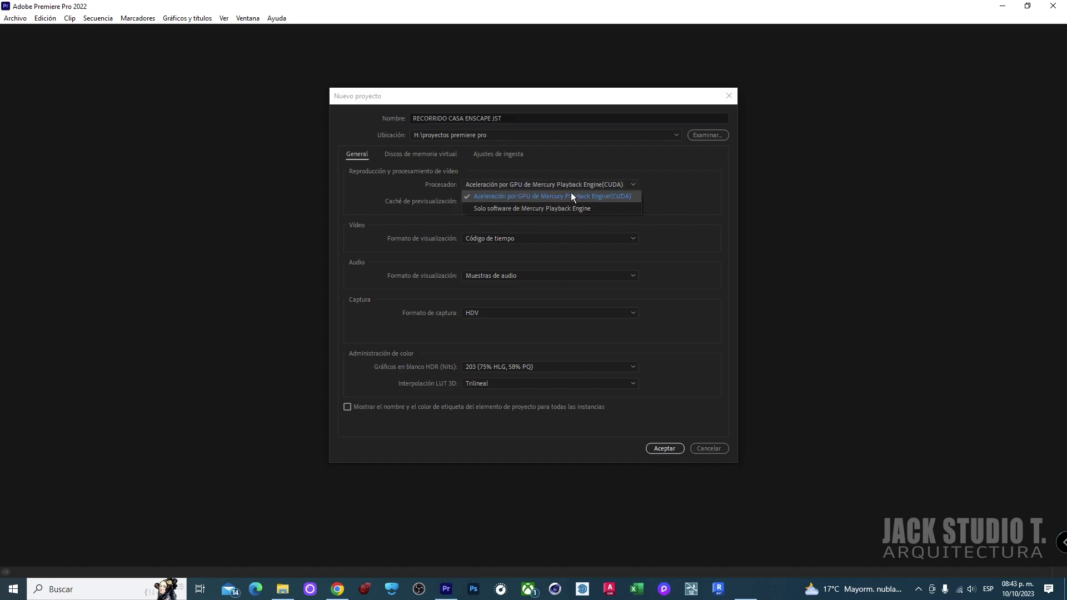
left_click(533, 180)
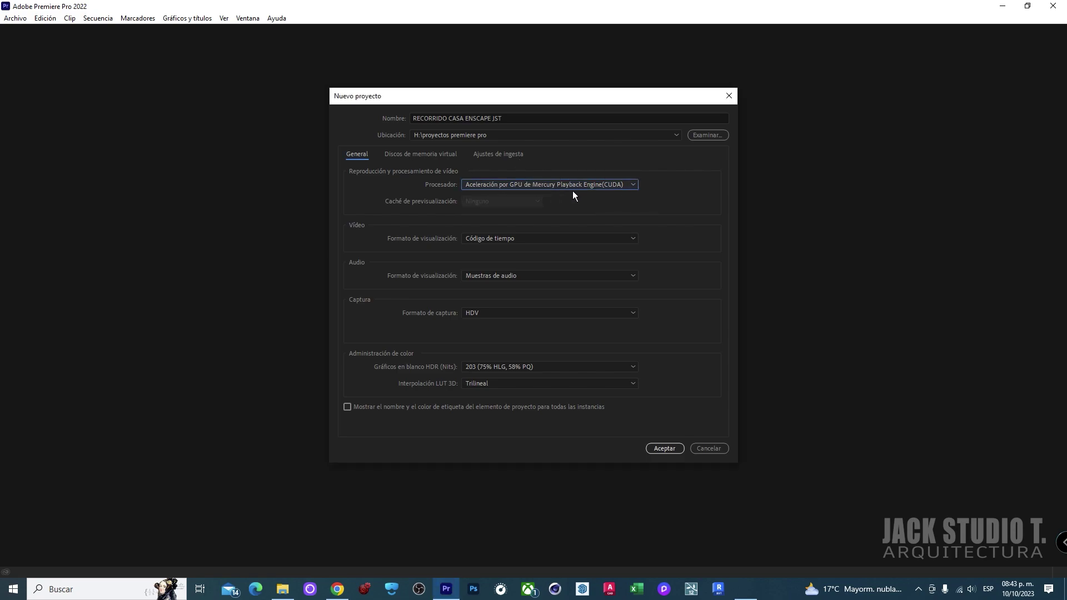
left_click(593, 187)
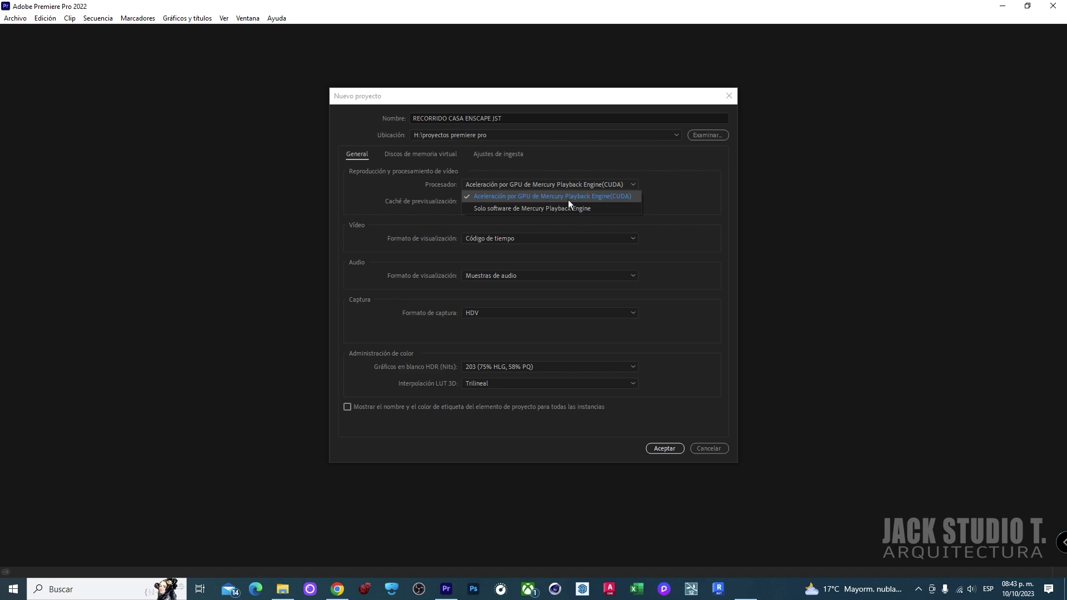
left_click(595, 165)
left_click(487, 311)
left_click(486, 340)
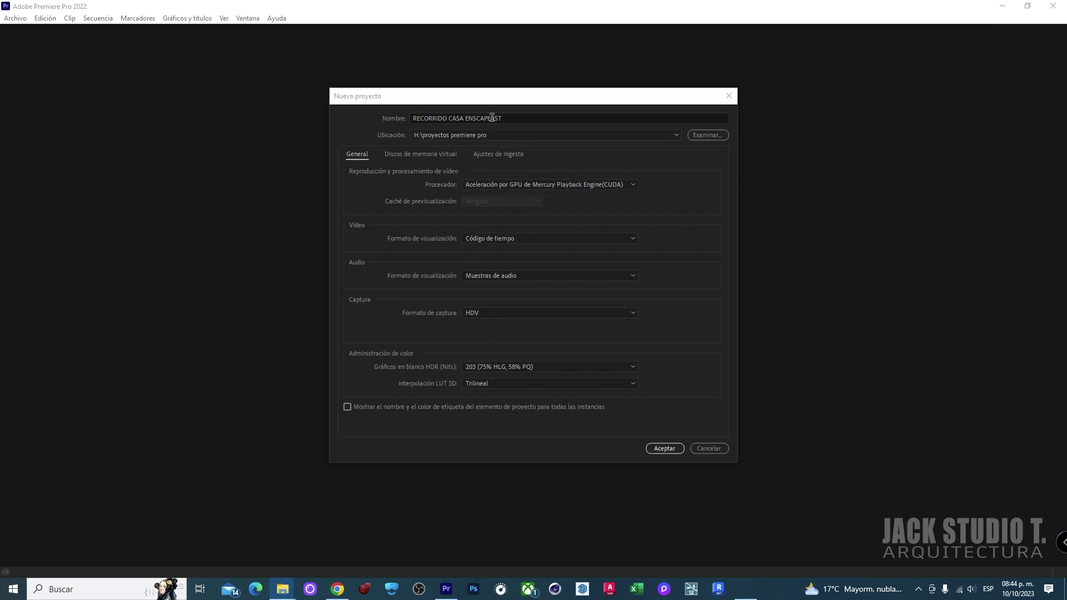
left_click(663, 450)
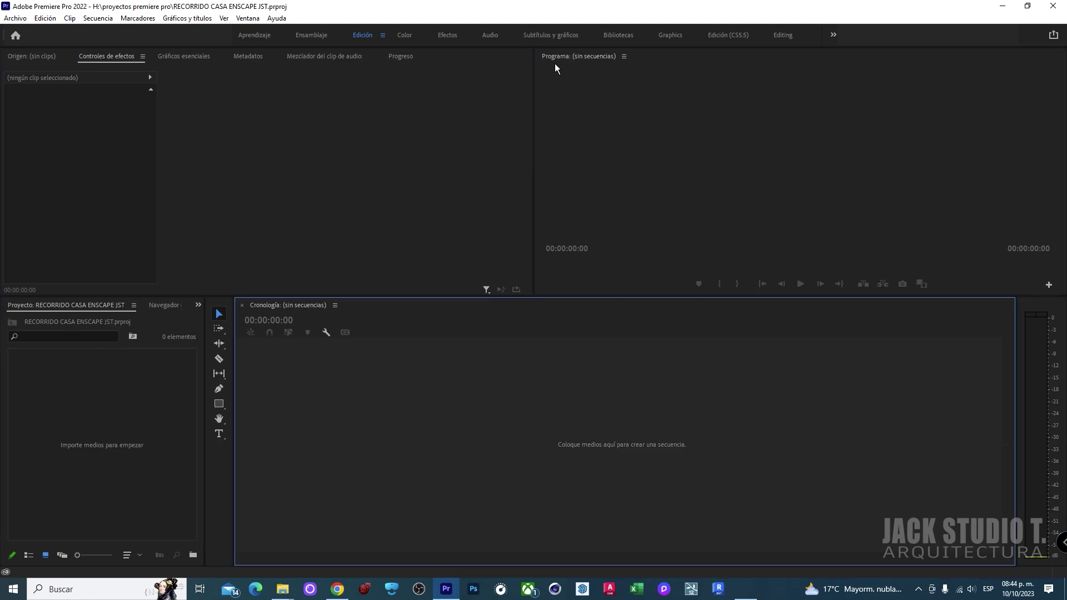
Dock the Project panel at the top left and show the Effects library below it
left_click(36, 56)
left_click(89, 55)
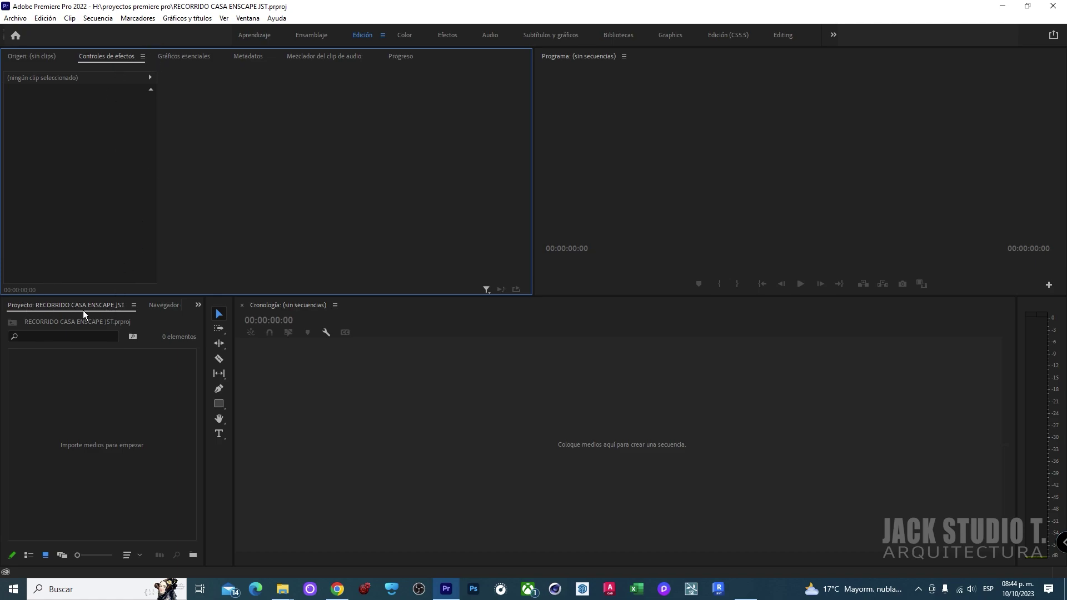
left_click_drag(83, 312, 26, 215)
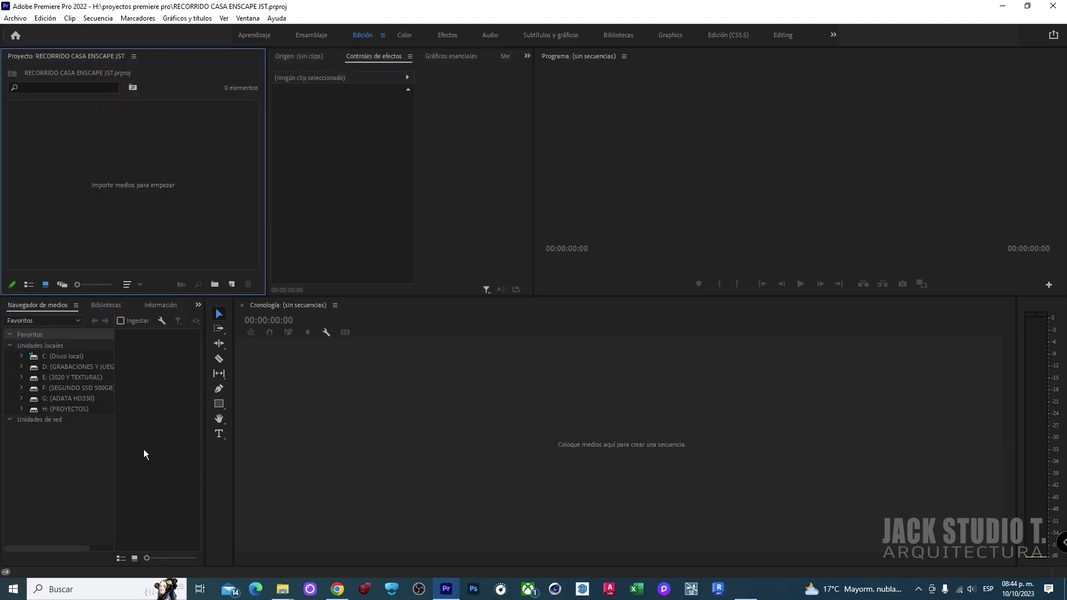
left_click(79, 319)
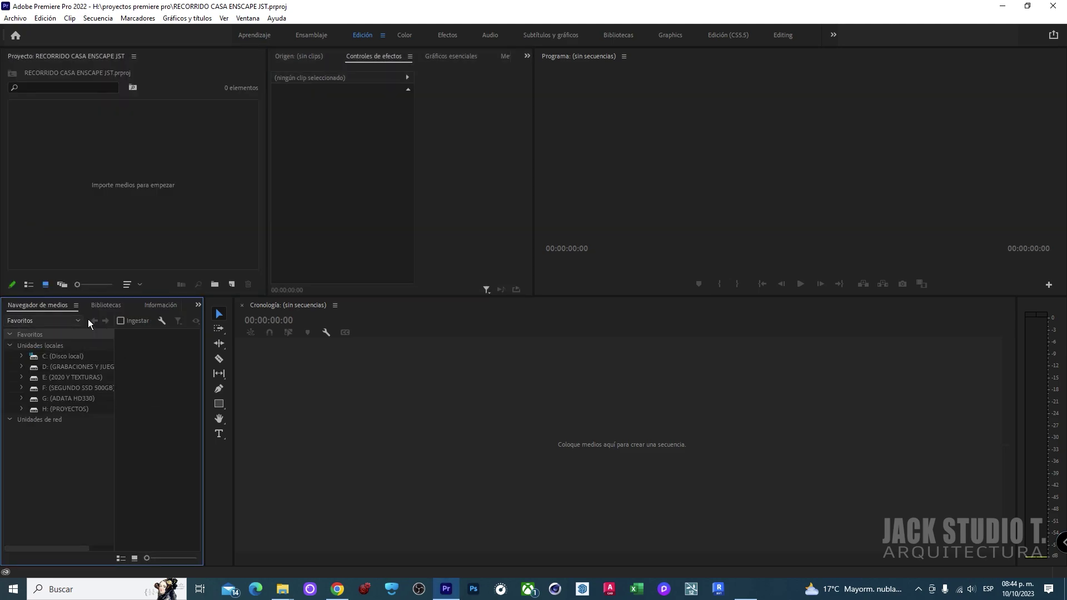
left_click(199, 305)
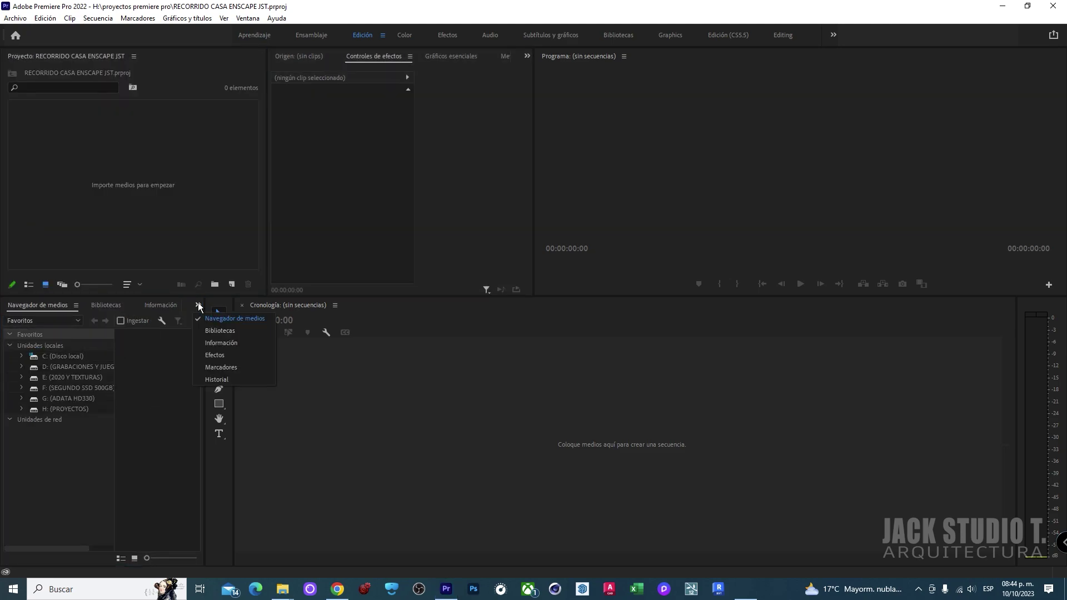
left_click(223, 356)
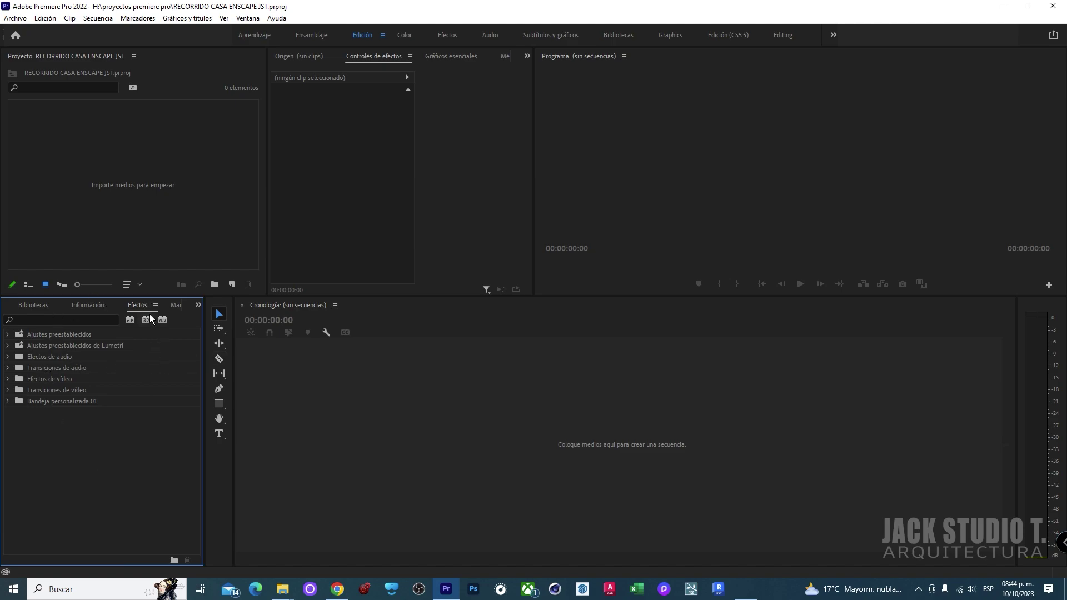
left_click(93, 162)
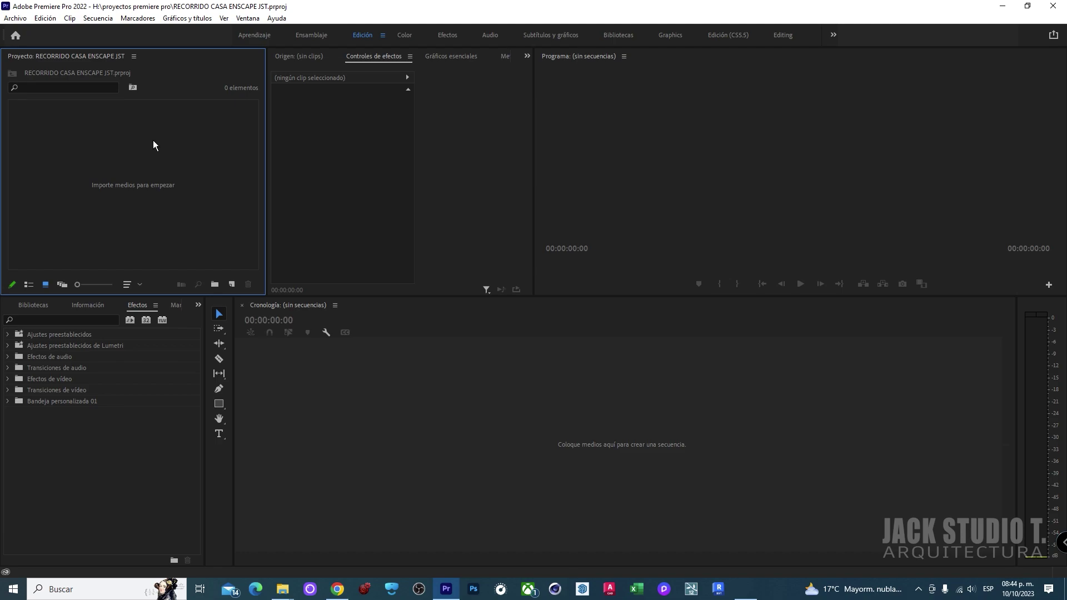
Browse the File menu without choosing anything and bring up the walkthrough videos folder window
left_click(15, 17)
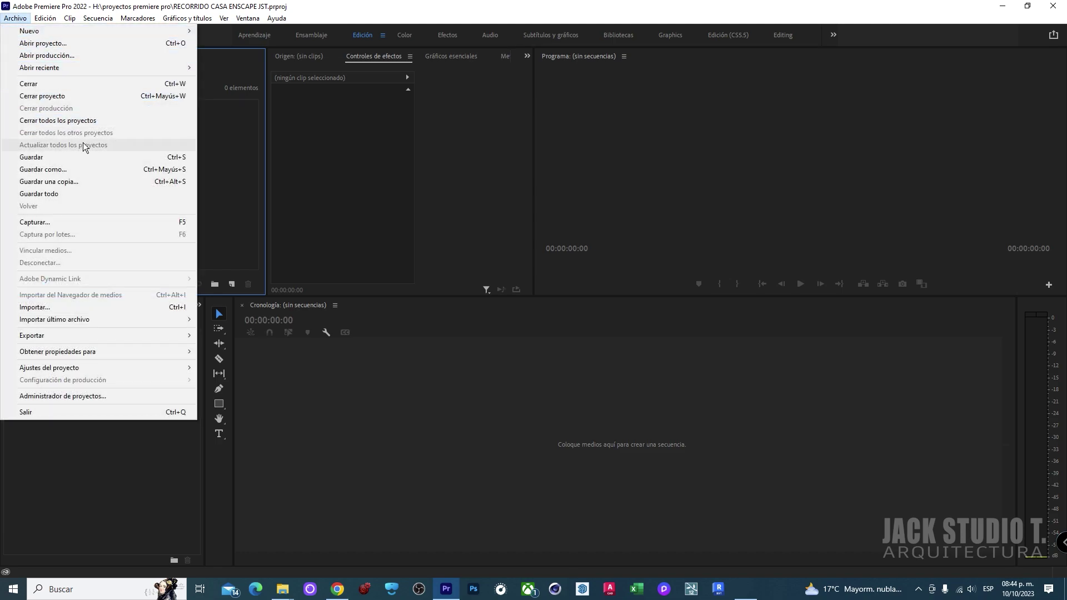
left_click(165, 516)
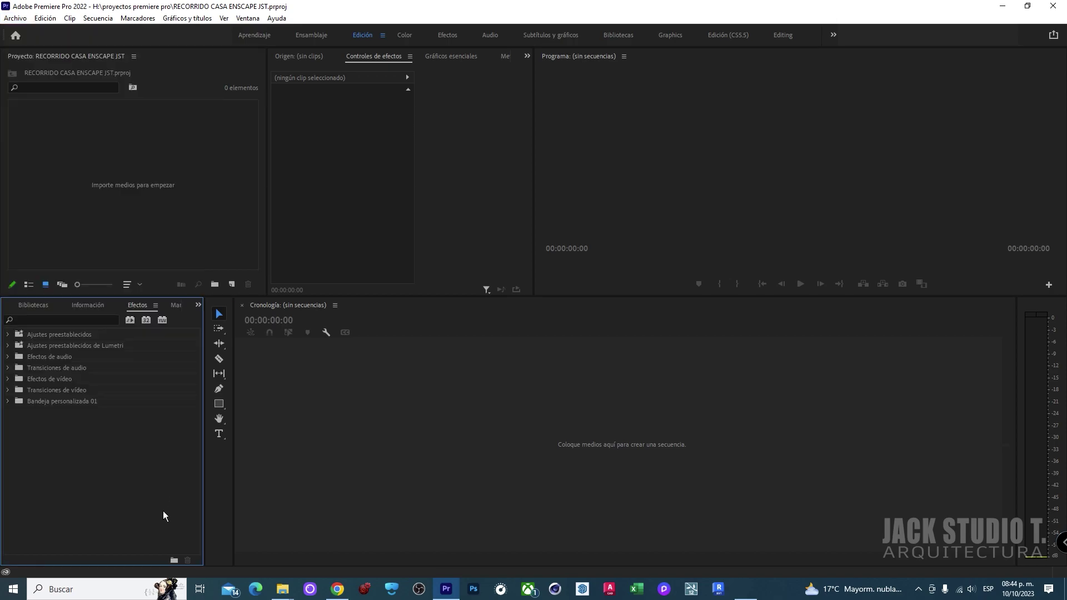
mouse_move(283, 589)
left_click(226, 531)
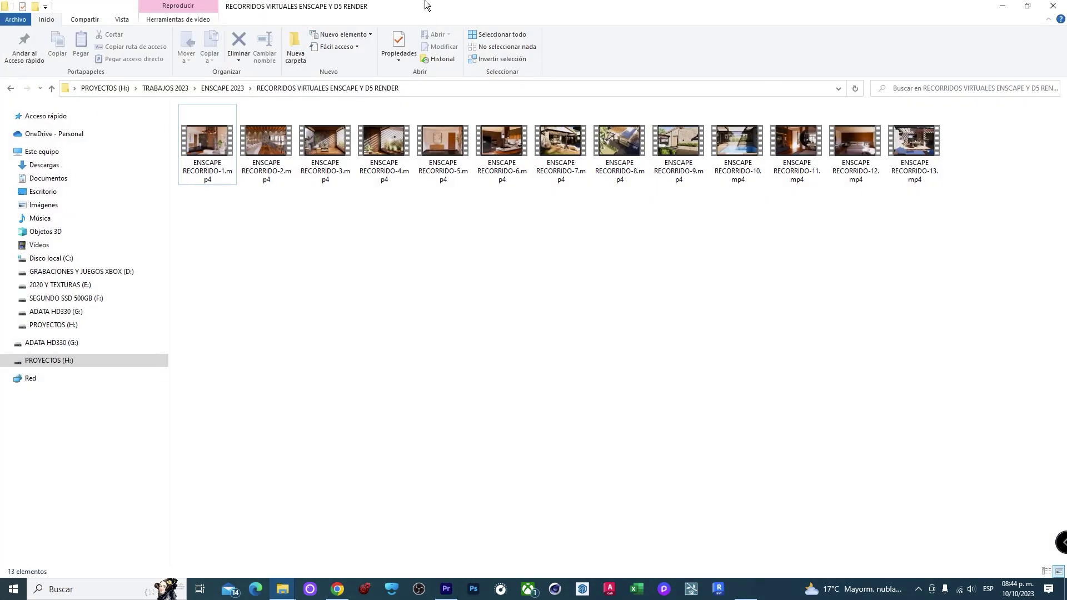
Select all 13 ENSCAPE RECORRIDO mp4 clips and drag them into Premiere's Project panel
left_click_drag(484, 33, 546, 65)
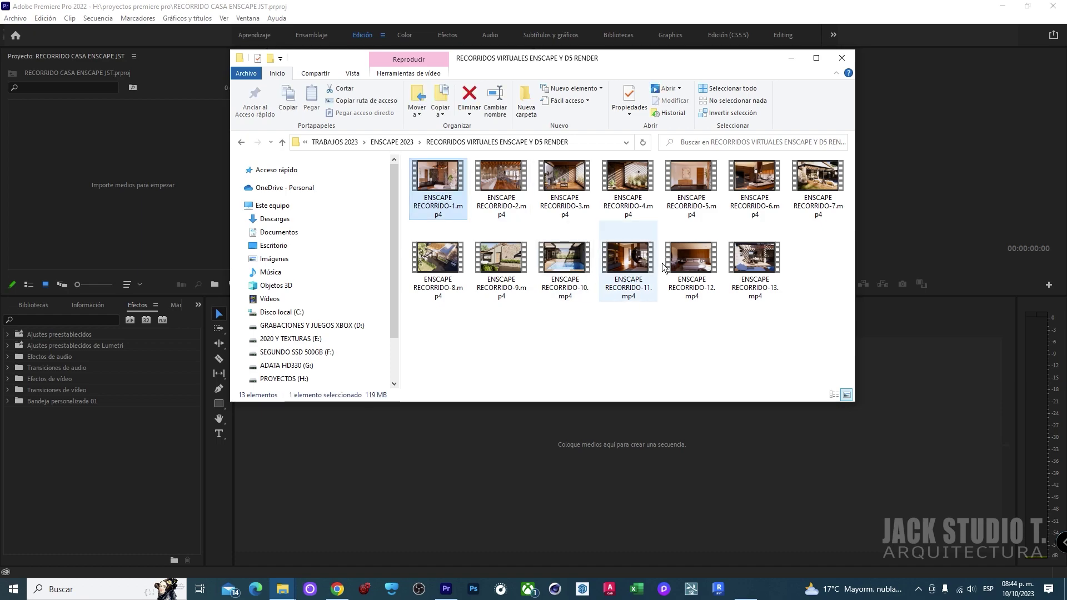
left_click(749, 271, "shift")
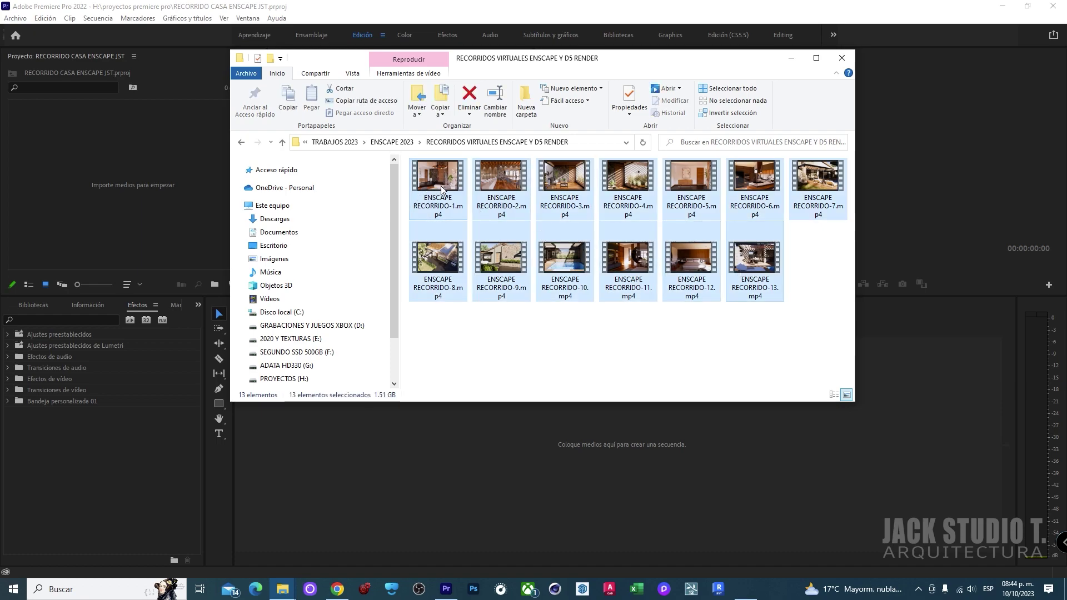
left_click_drag(442, 190, 147, 202)
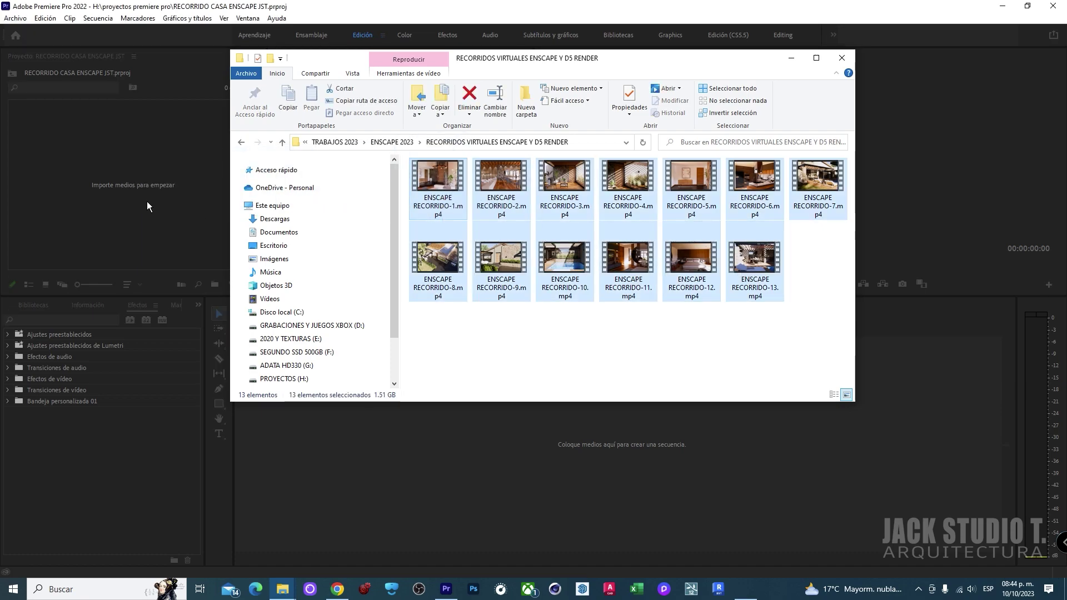
left_click(167, 152)
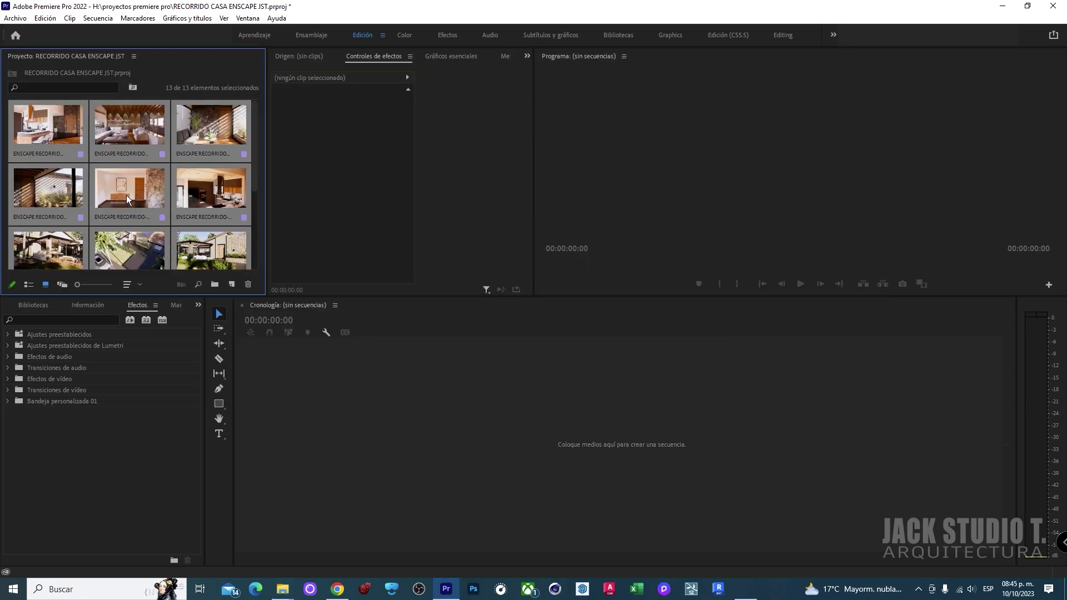
Build a sequence from ENSCAPE RECORRIDO-1.mp4, scrub to 00:00:01:46, and enlarge the Program monitor
left_click(131, 250)
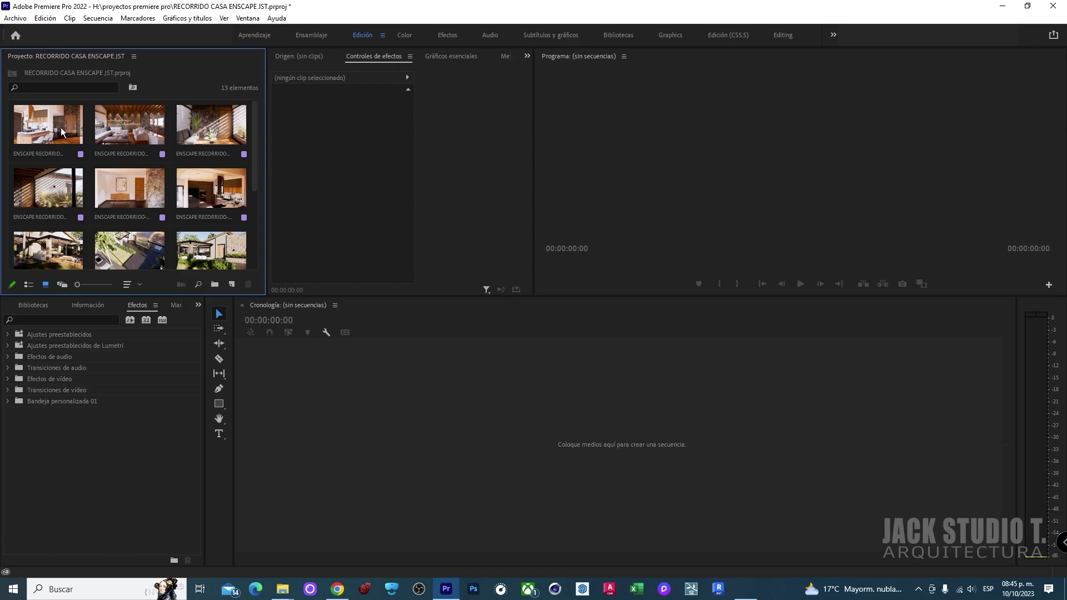
mouse_move(61, 132)
left_mouse_down()
mouse_move(381, 441)
mouse_move(513, 454)
mouse_move(503, 449)
left_mouse_up()
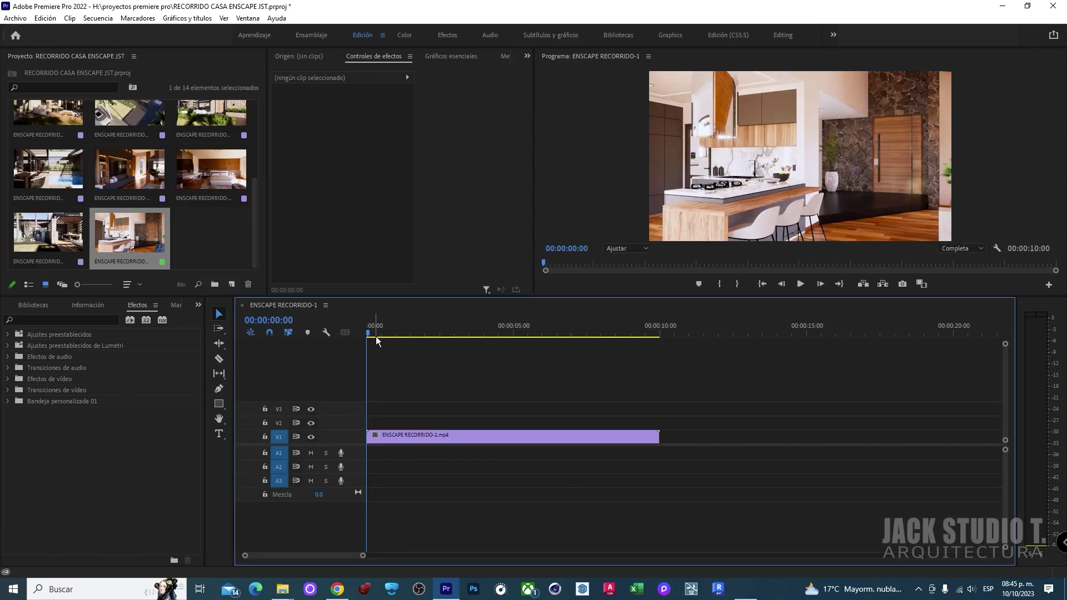
left_click_drag(380, 329, 387, 334)
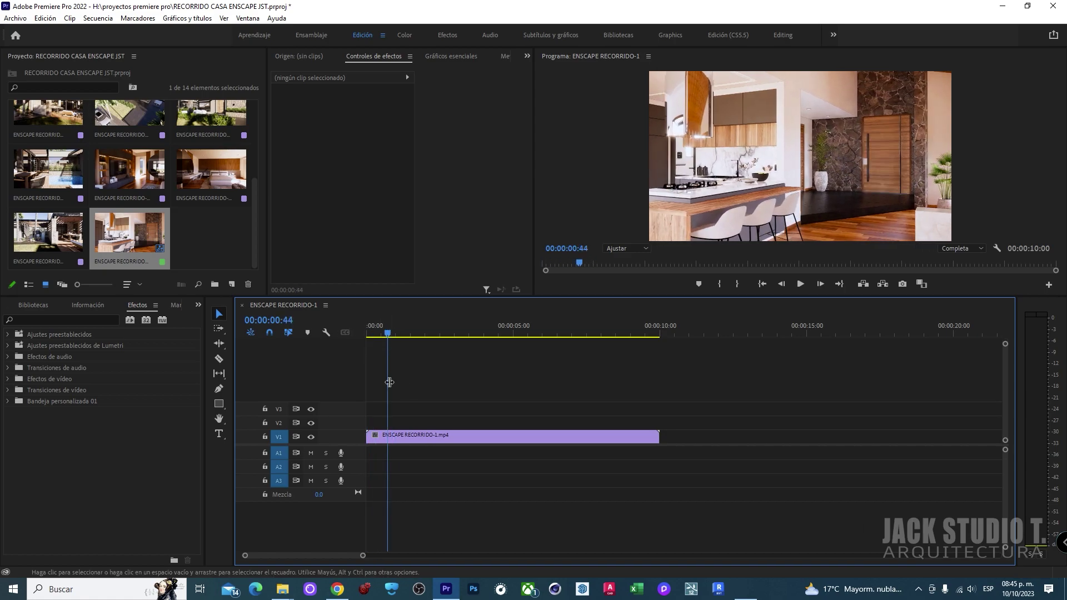
left_click(394, 334)
left_click_drag(394, 333, 418, 333)
left_click(606, 126)
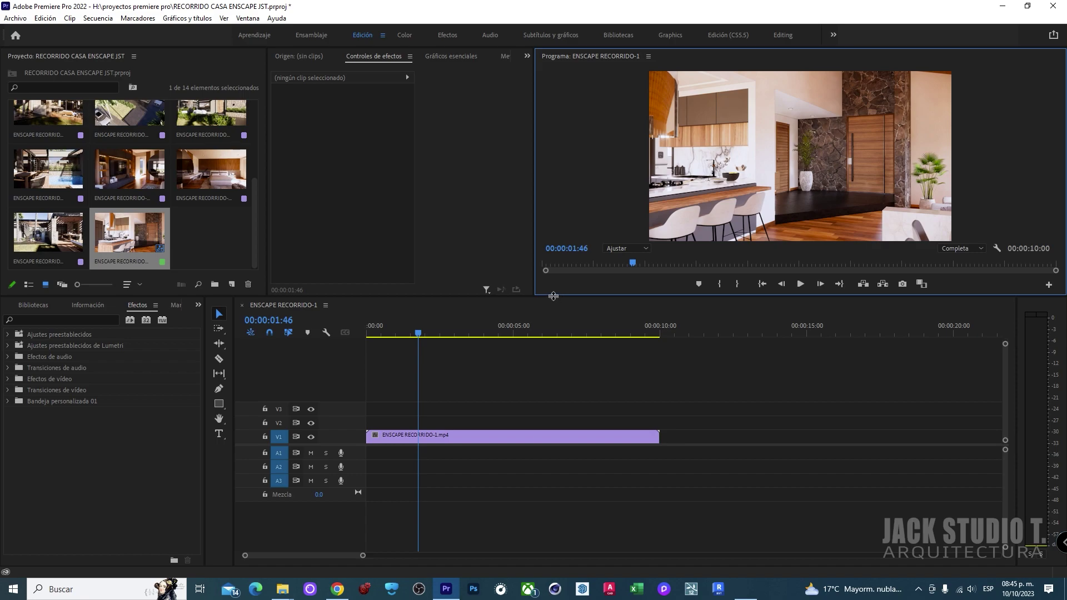
left_click_drag(553, 297, 562, 374)
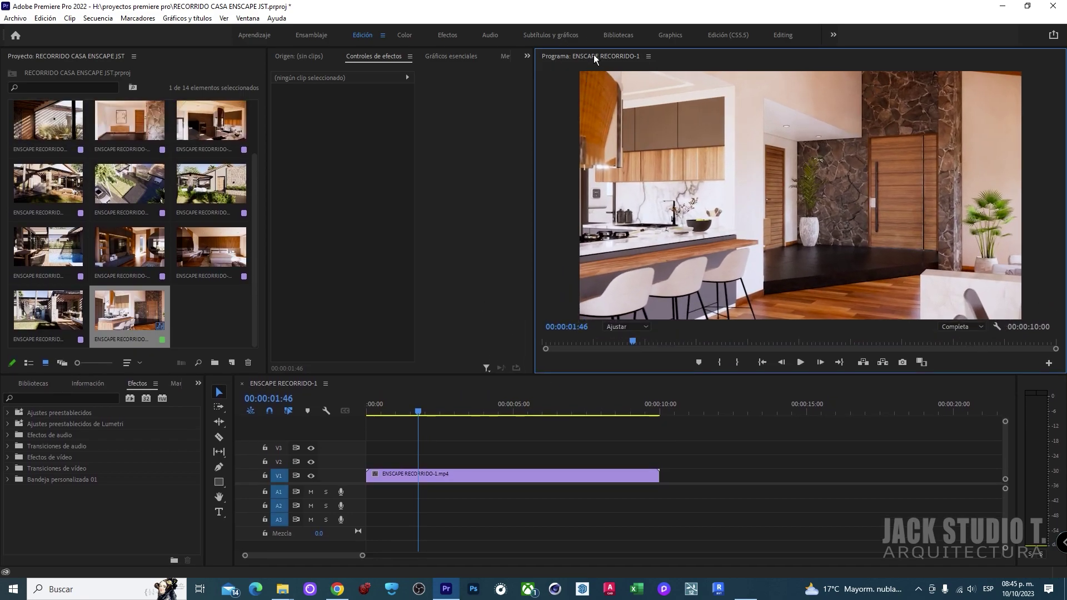
Float, enlarge and redock the Program monitor on the right, widening it beside Effect Controls
left_click_drag(593, 56, 512, 162)
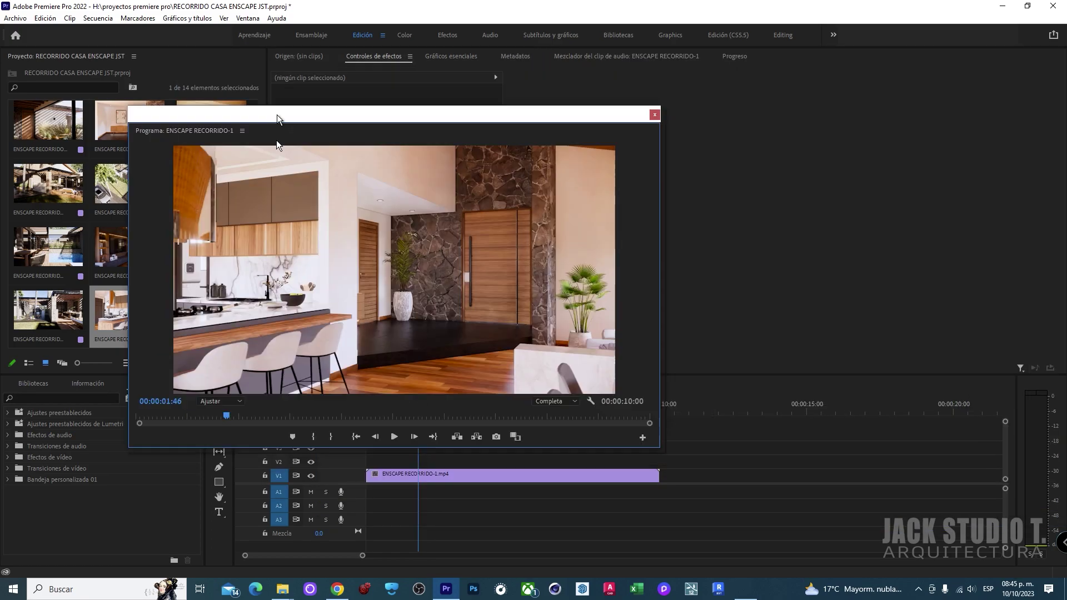
mouse_move(322, 117)
left_mouse_down()
mouse_move(454, 147)
mouse_move(436, 17)
left_mouse_up()
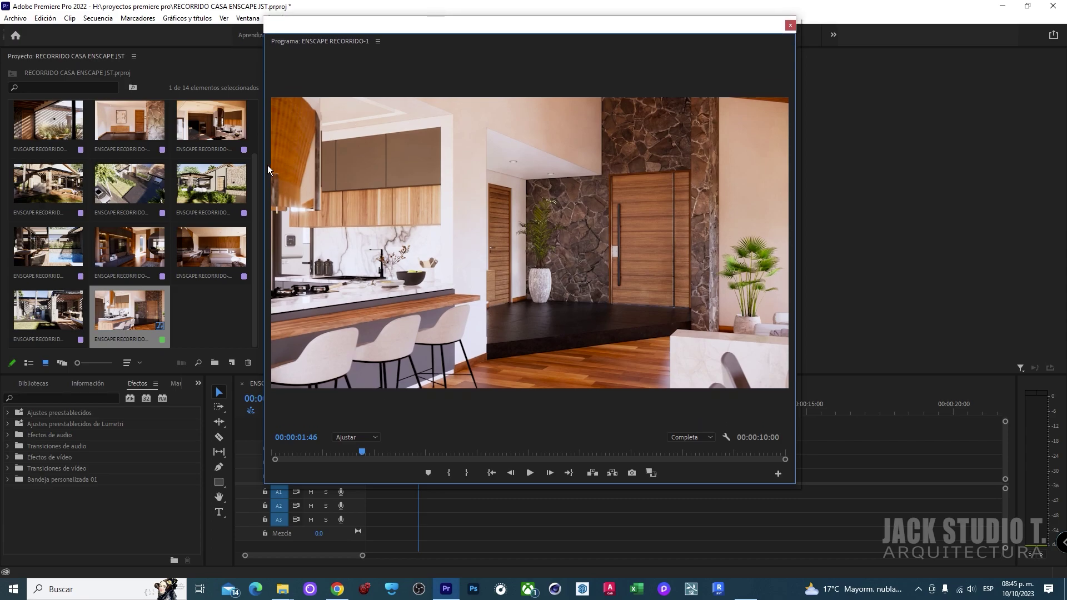
left_click_drag(263, 165, 92, 165)
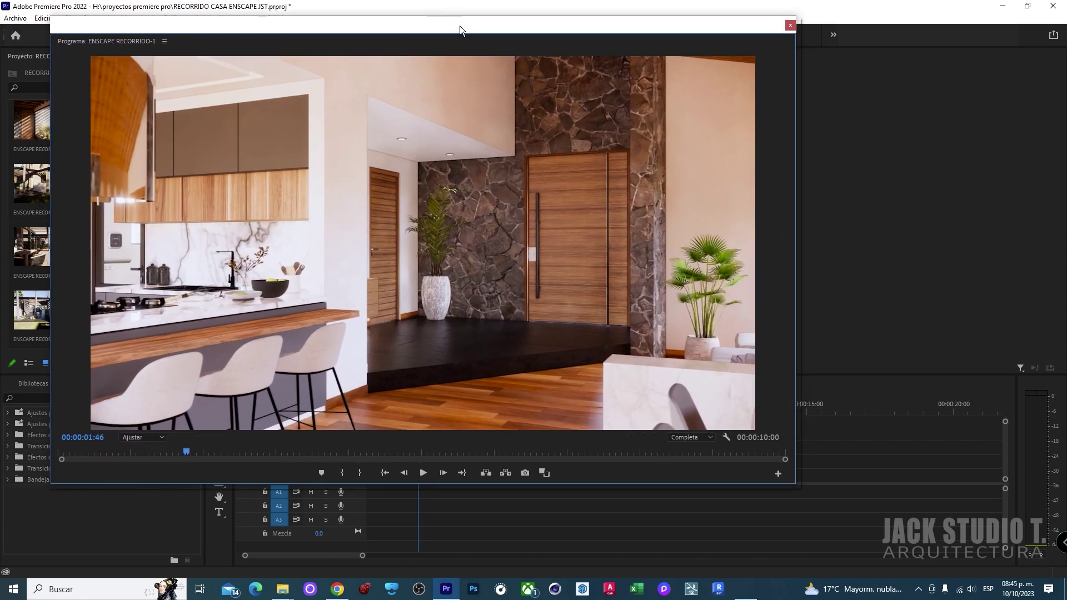
left_click_drag(460, 25, 472, 37)
left_click_drag(852, 223, 977, 223)
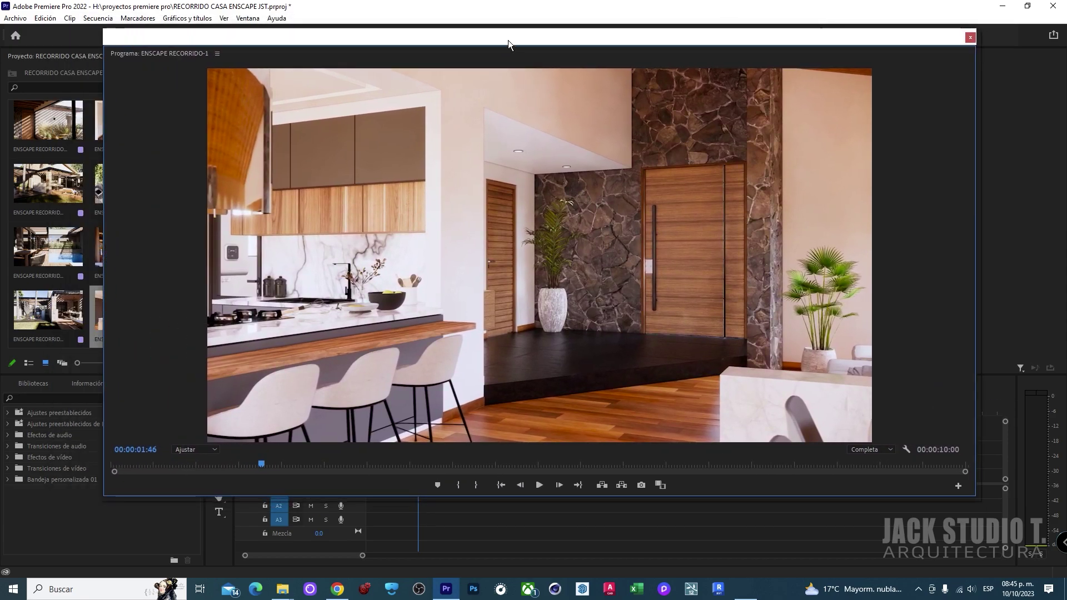
mouse_move(369, 39)
left_mouse_down()
mouse_move(436, 89)
mouse_move(305, 65)
left_mouse_up()
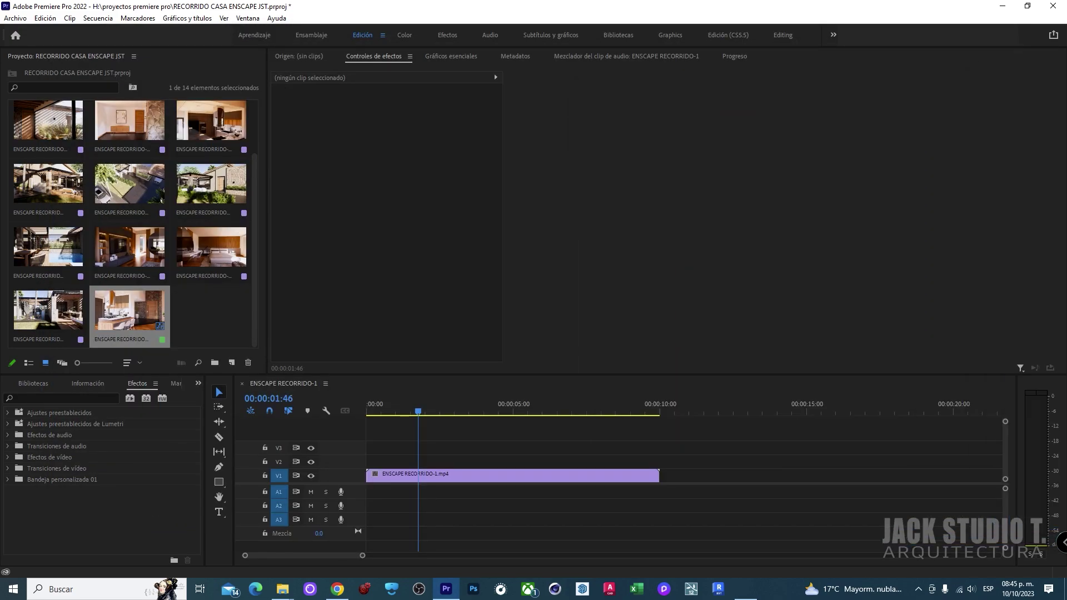
left_click_drag(1058, 125, 1044, 143)
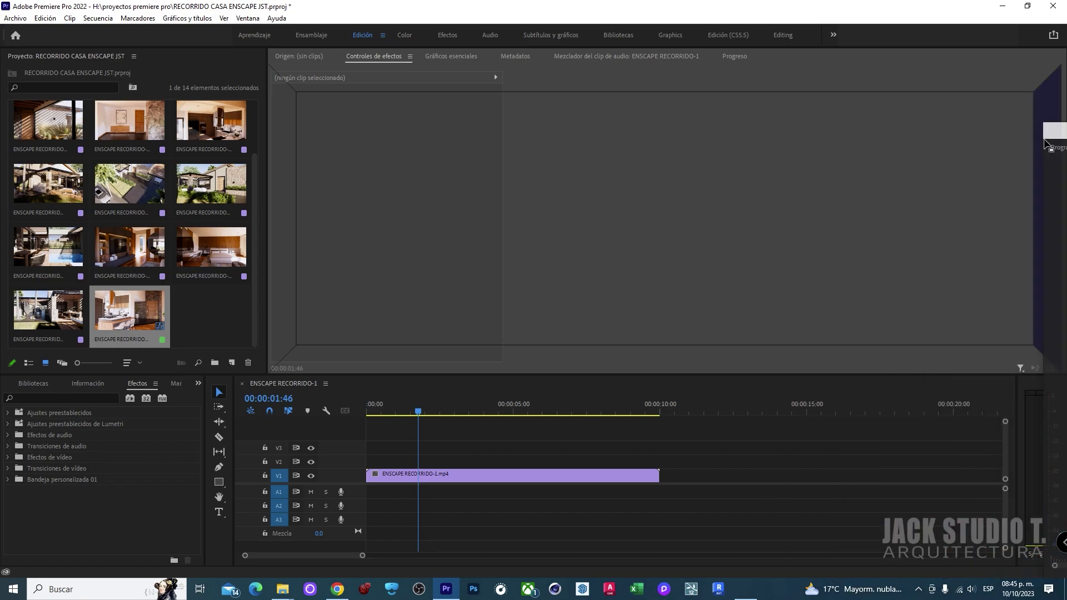
left_click_drag(1044, 140, 794, 83)
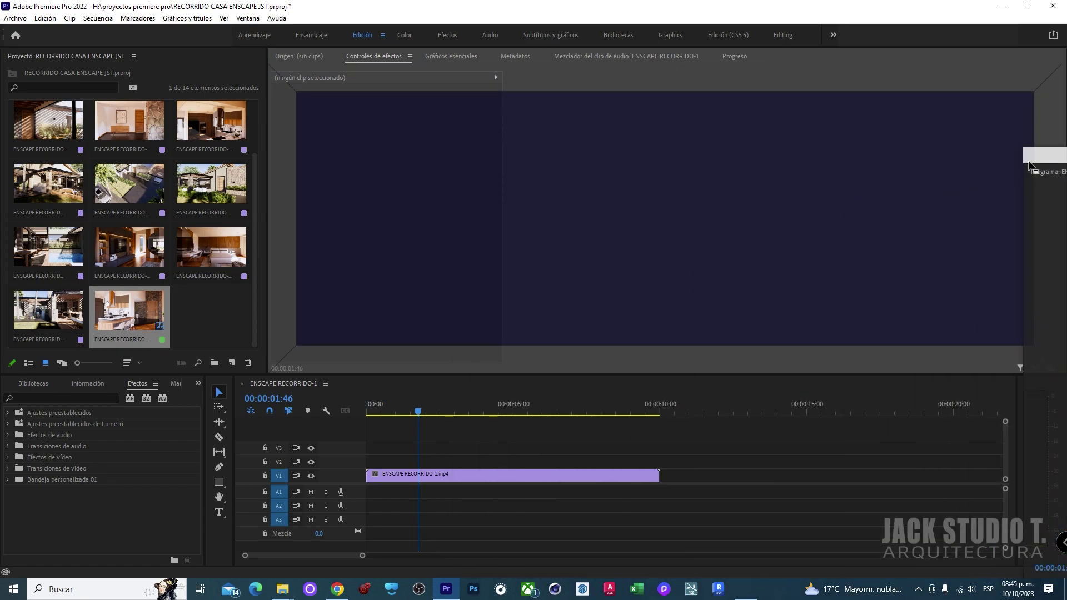
left_click_drag(581, 221, 1044, 158)
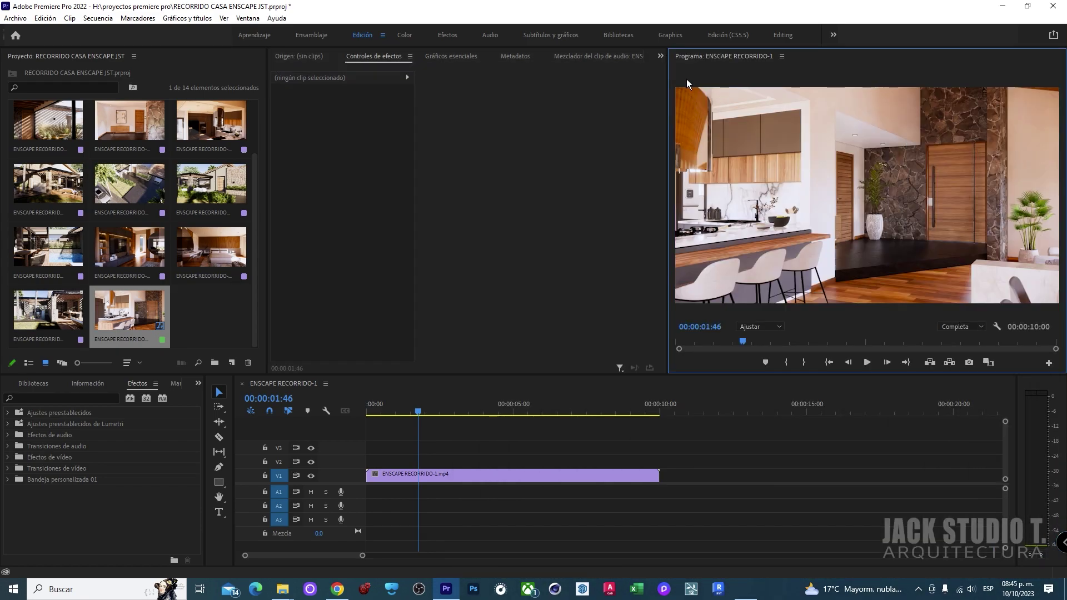
left_click_drag(670, 132, 481, 135)
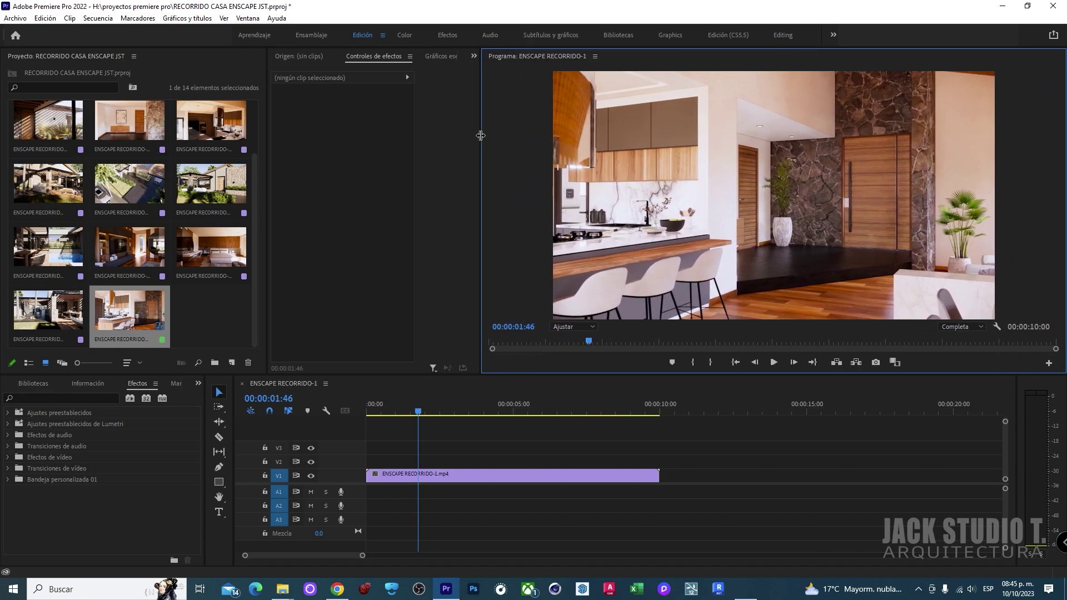
Rewind the playhead to the sequence start and delete the sequence and clips from the bin
left_click(384, 58)
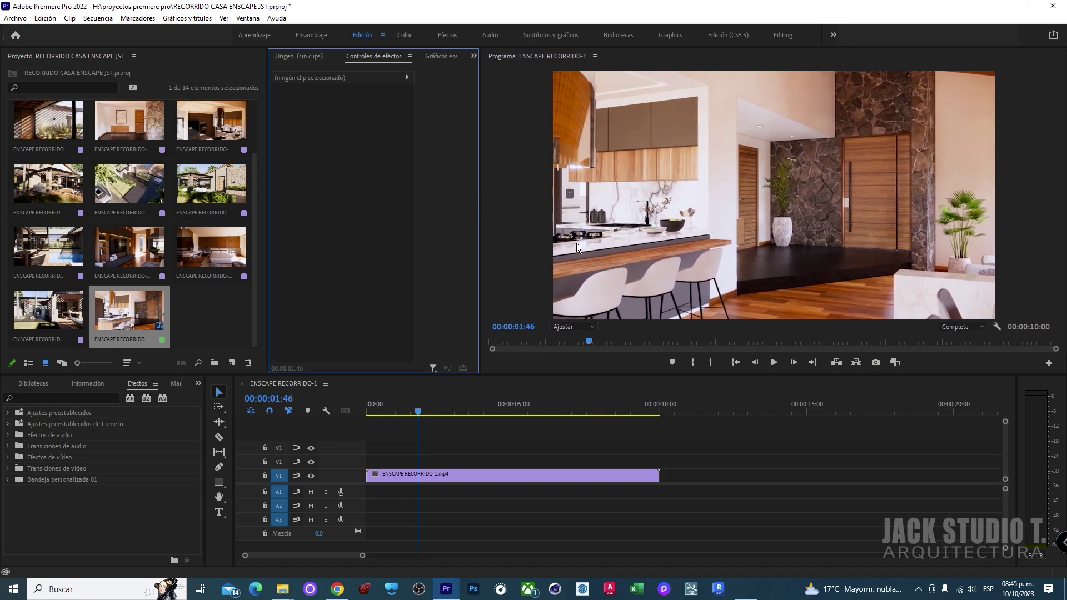
left_click_drag(425, 410, 354, 411)
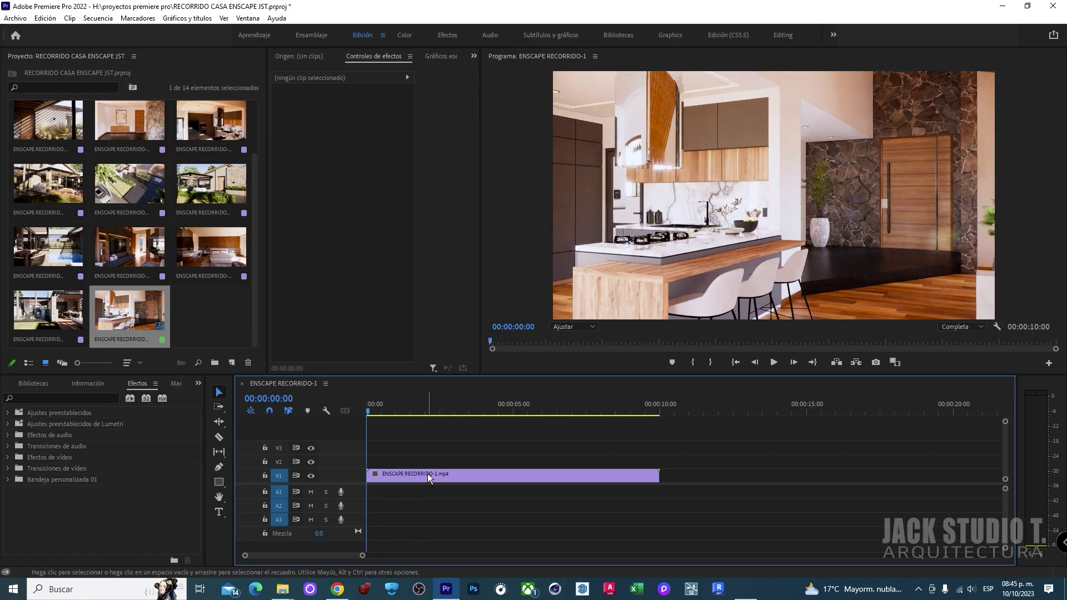
left_click(227, 298)
scroll(195, 128, "up", 1)
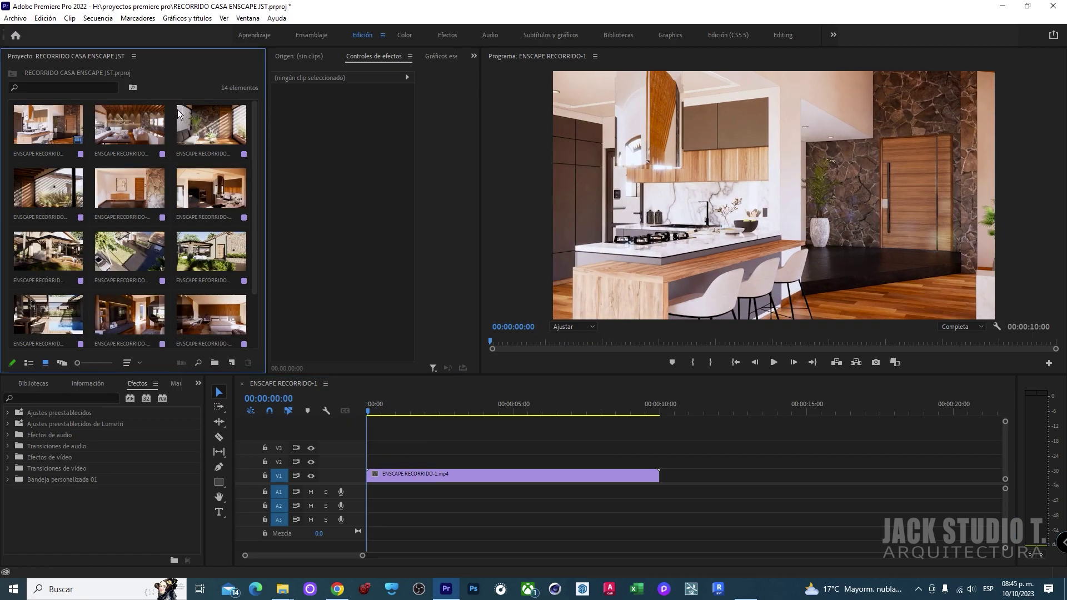
left_click(61, 199)
left_click(467, 437)
left_click(83, 141)
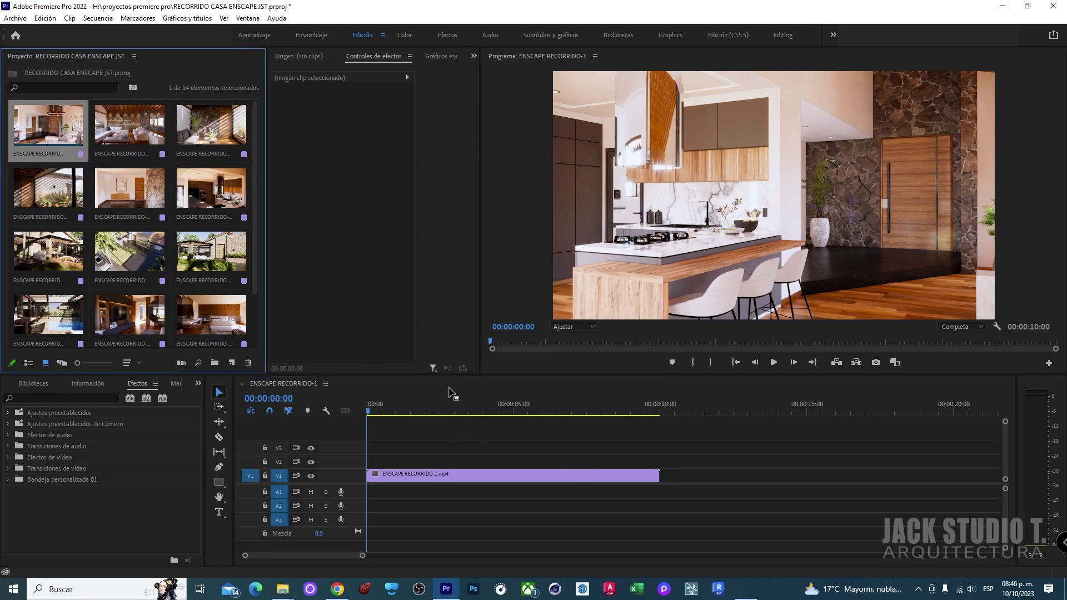
key("Delete")
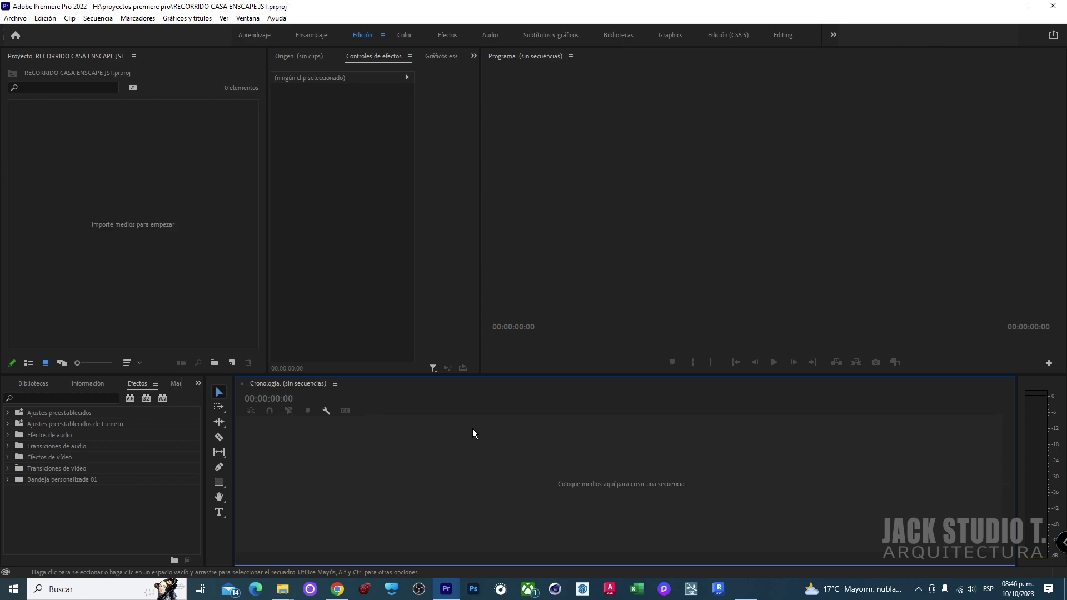
Drop ENSCAPE RECORRIDO-1.mp4 from Explorer onto the Timeline and park the playhead at 00:00:05:00
mouse_move(283, 589)
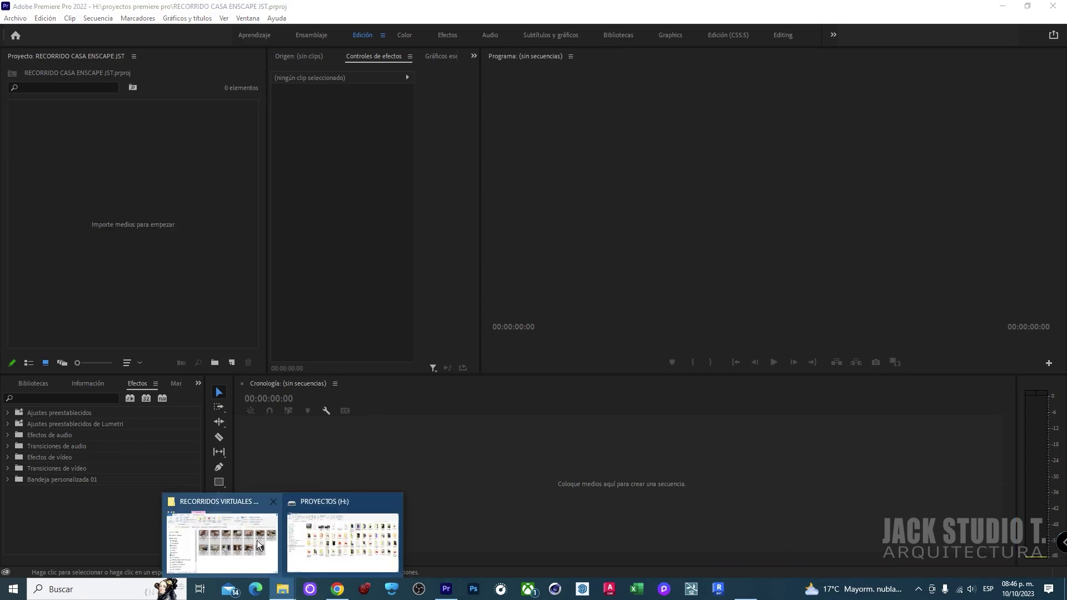
left_click(242, 541)
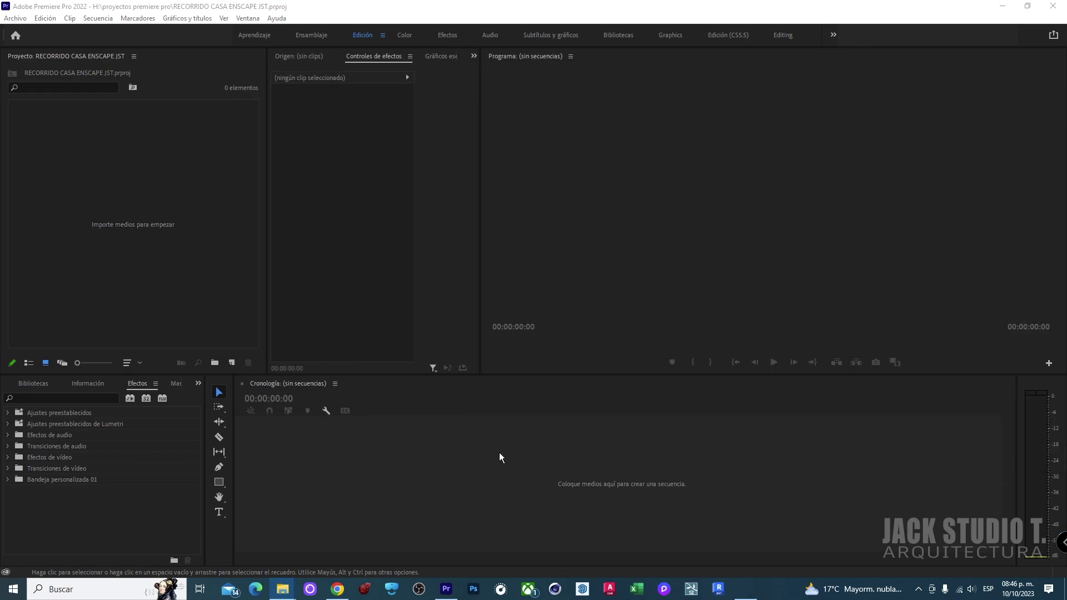
left_click(499, 453)
key("alt+Tab")
left_click_drag(622, 453, 499, 470)
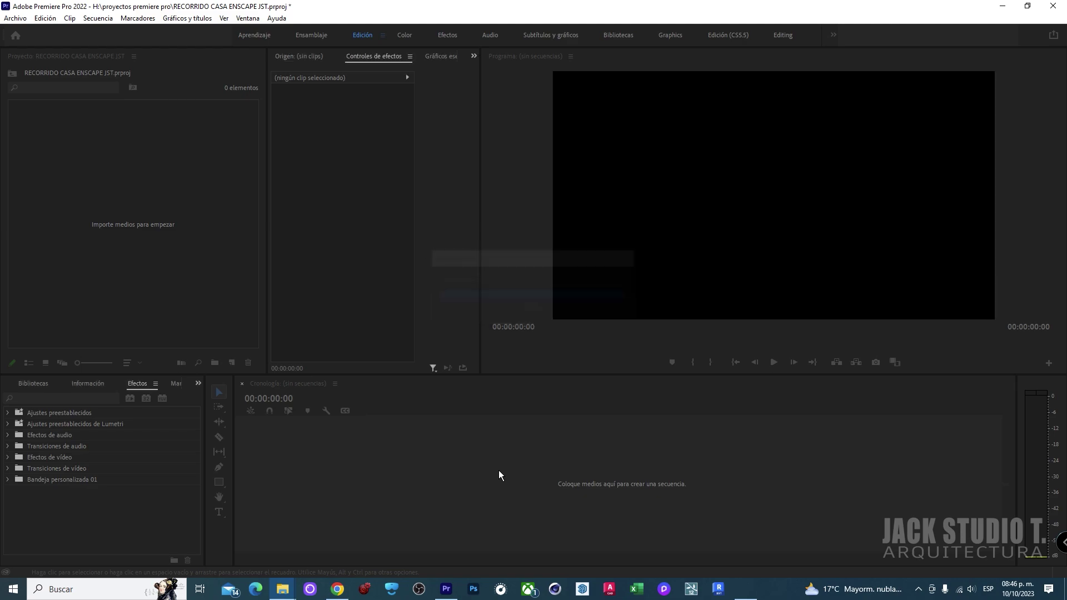
left_click_drag(375, 410, 377, 423)
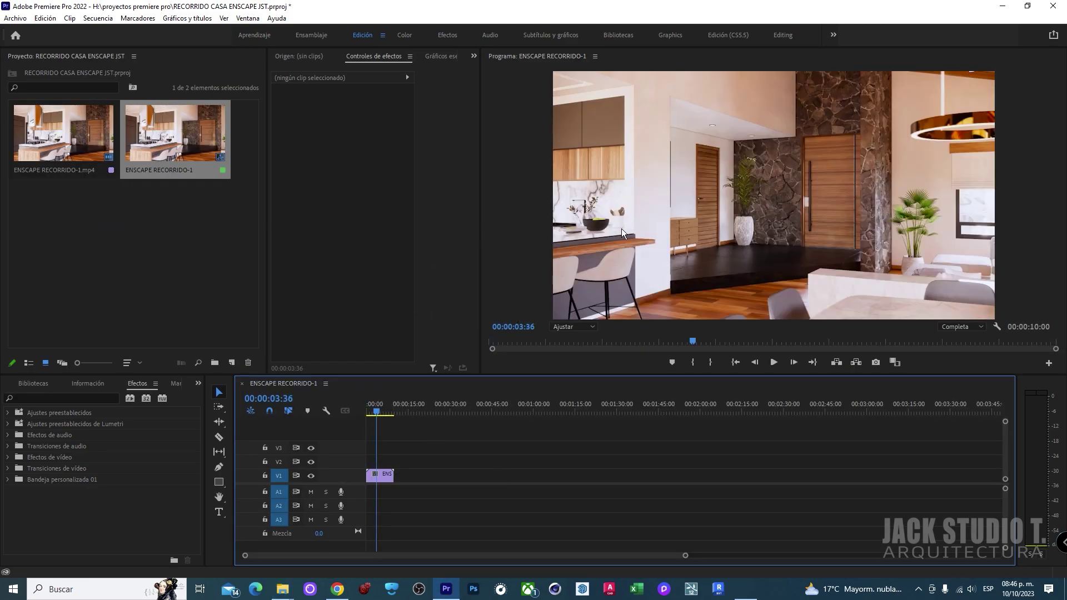
left_click(381, 412)
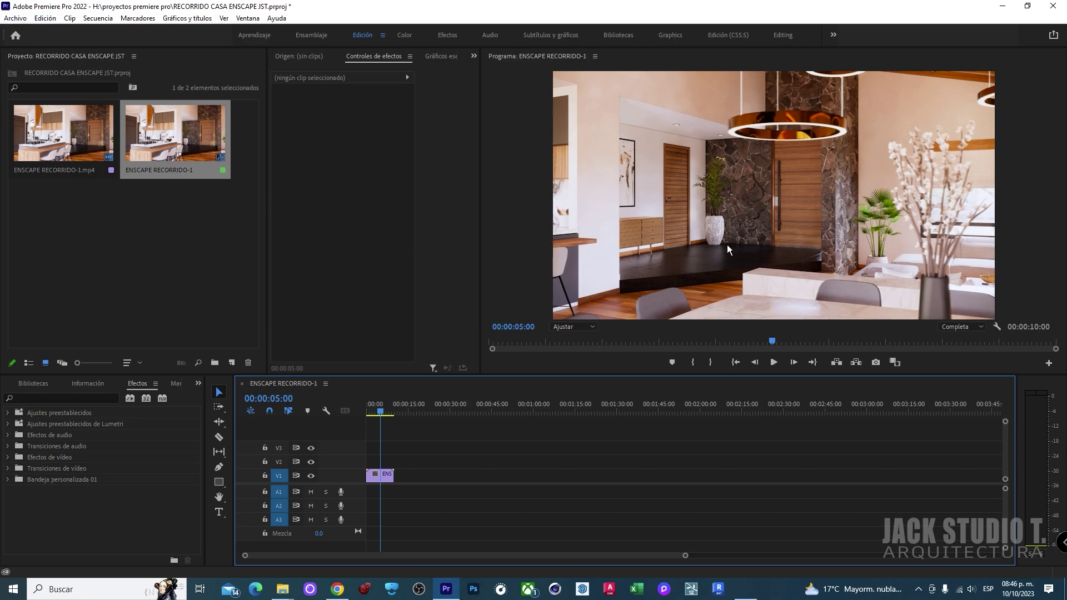
left_click(18, 20)
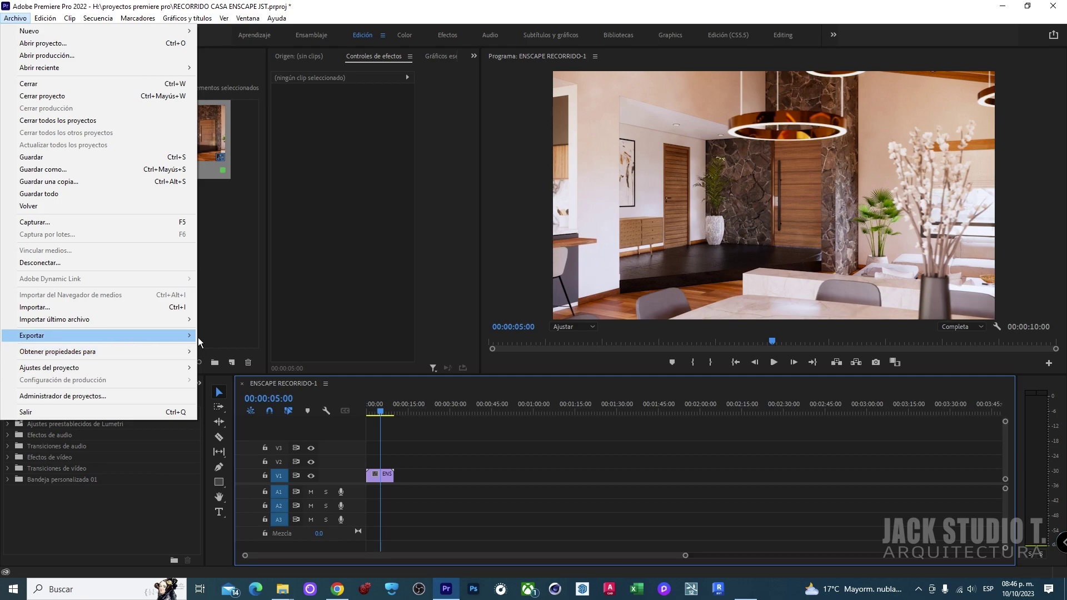
mouse_move(202, 338)
left_click(238, 336)
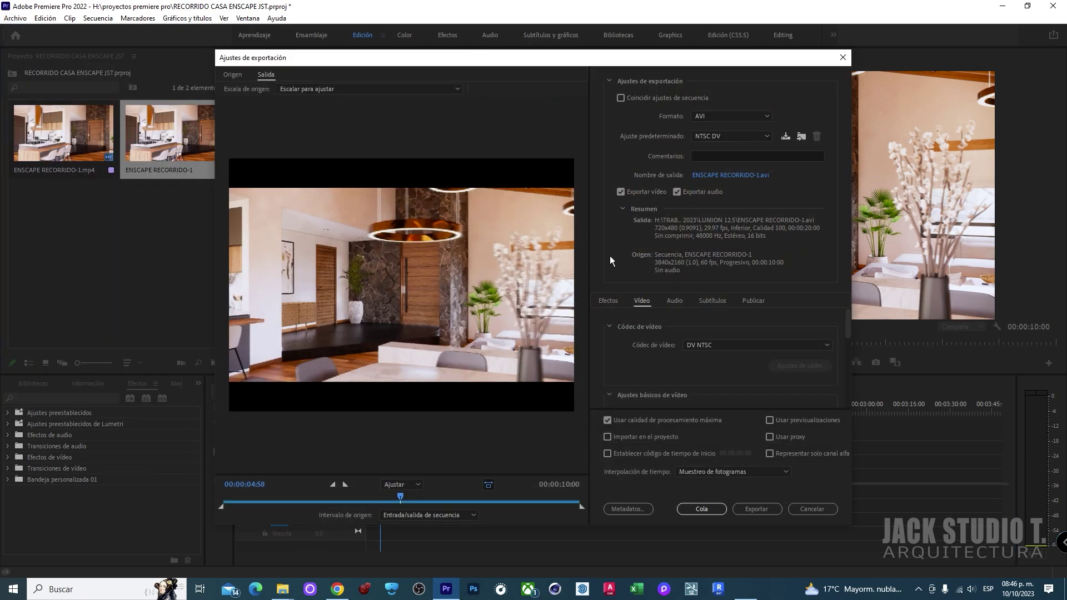
left_click(715, 118)
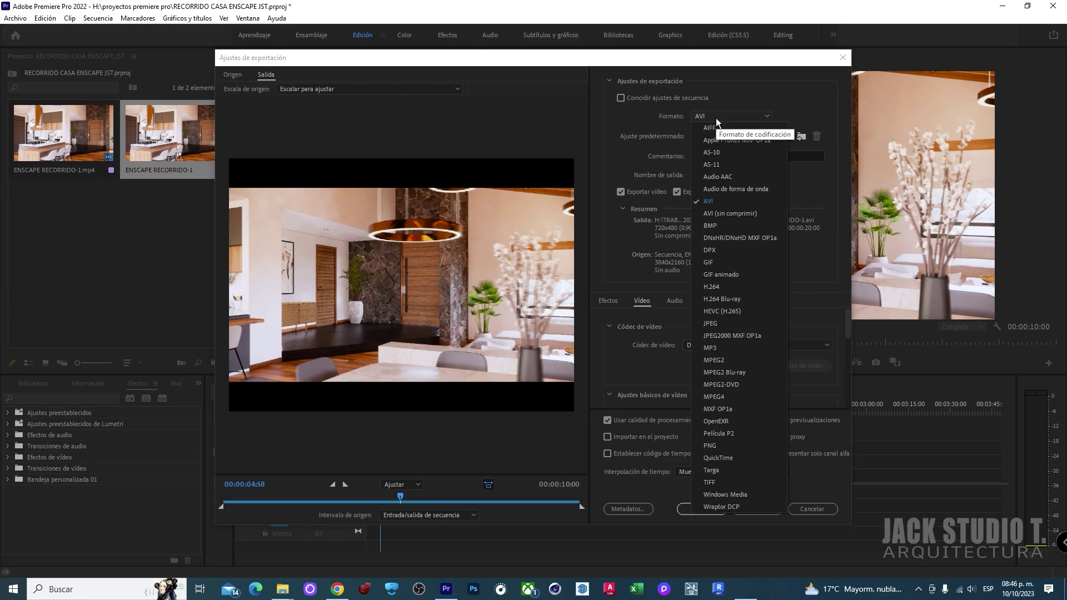
left_click(718, 285)
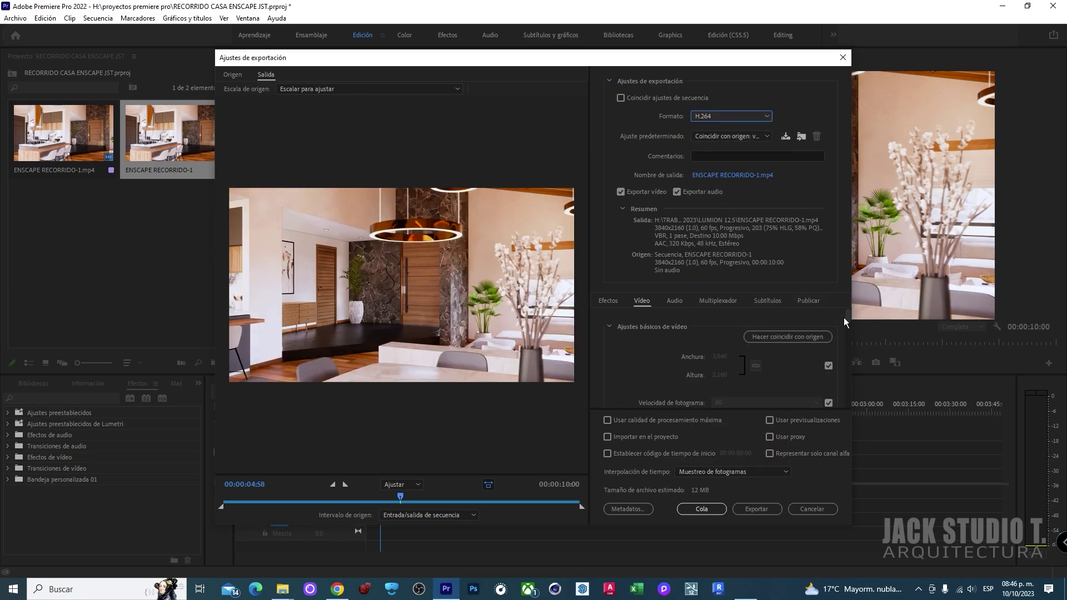
left_click(692, 366)
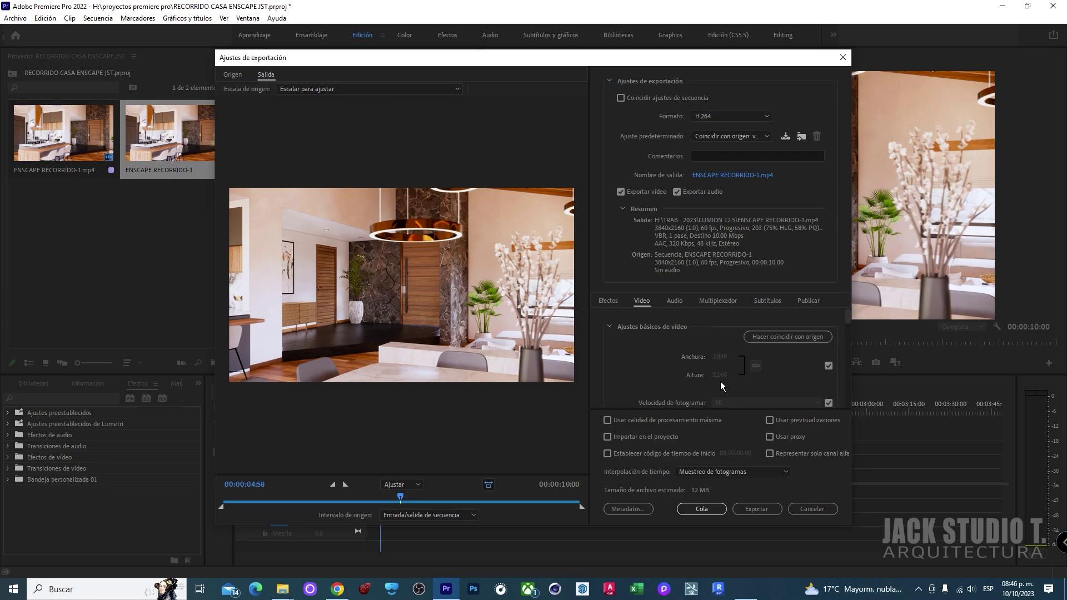
scroll(696, 375, "down", 2)
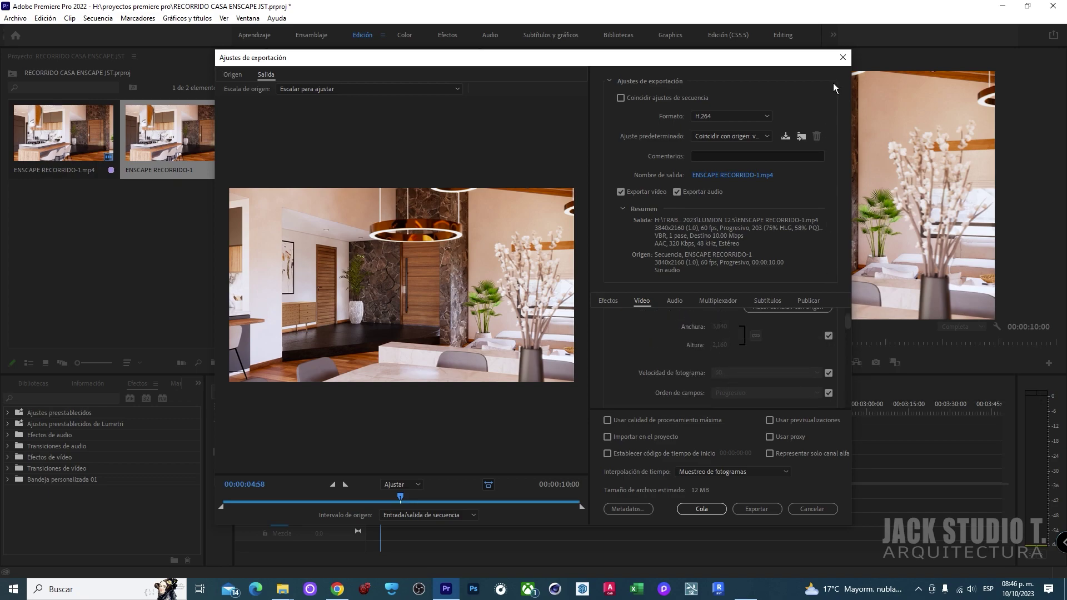
left_click(843, 57)
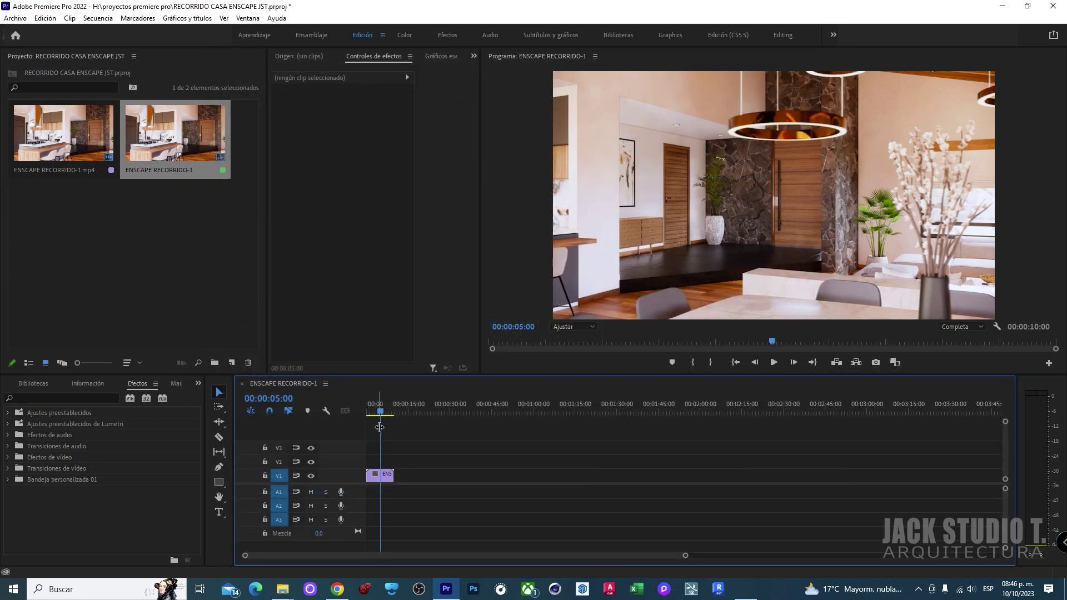
left_click_drag(412, 458, 365, 493)
key("Delete")
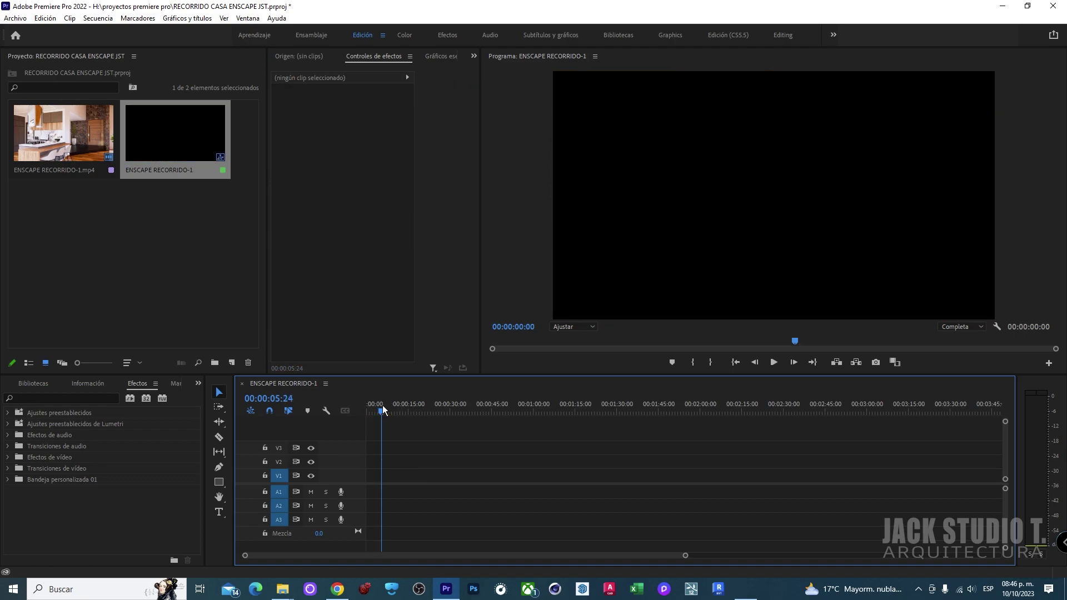
key("ctrl+z")
key("ctrl+z")
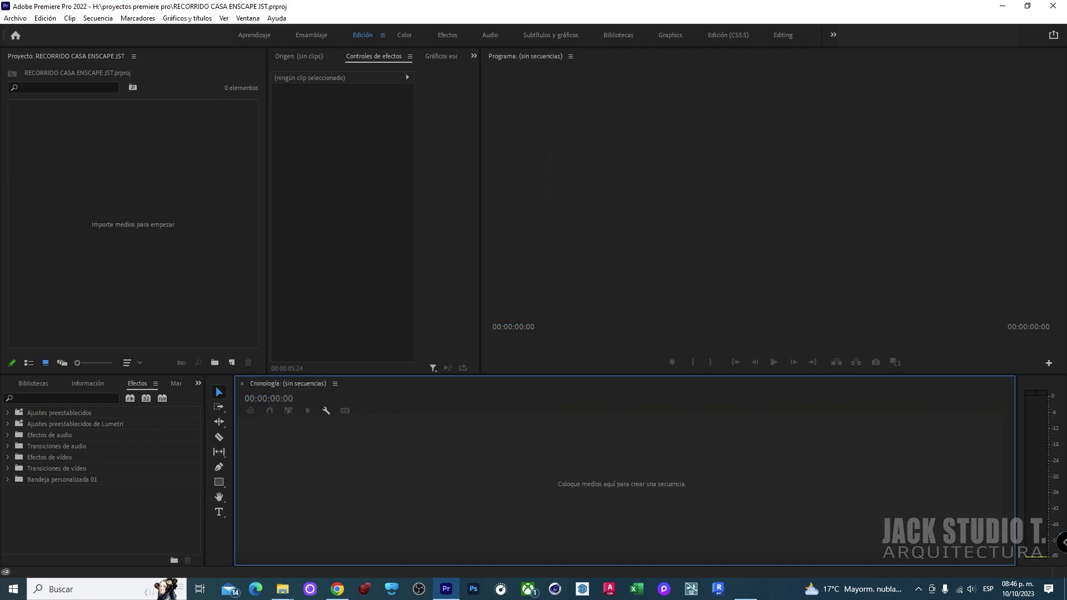
left_click(282, 589)
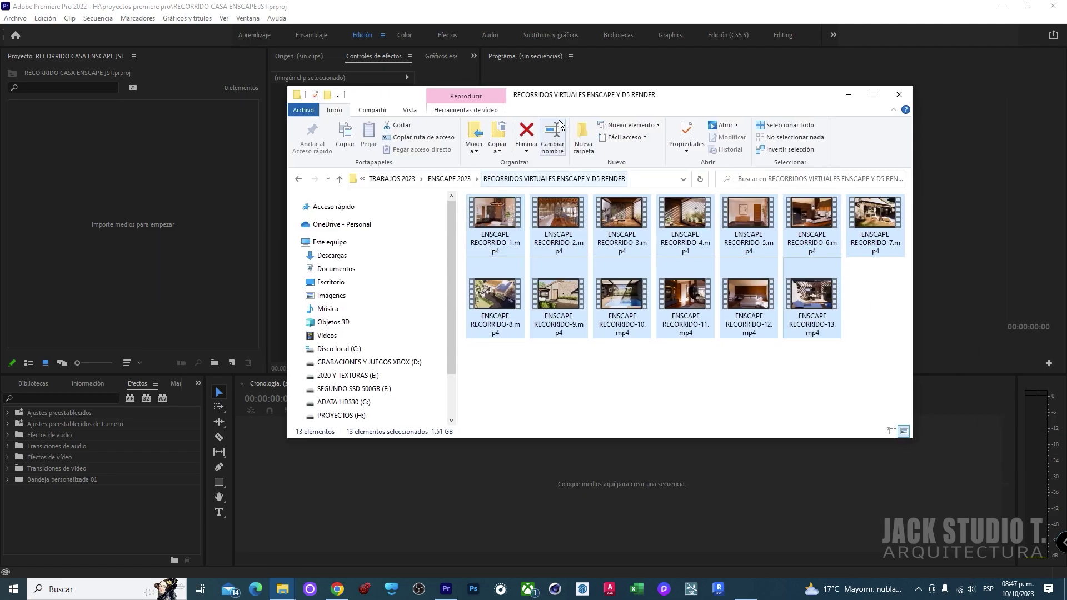
left_click_drag(594, 104, 689, 83)
left_click_drag(616, 213, 410, 473)
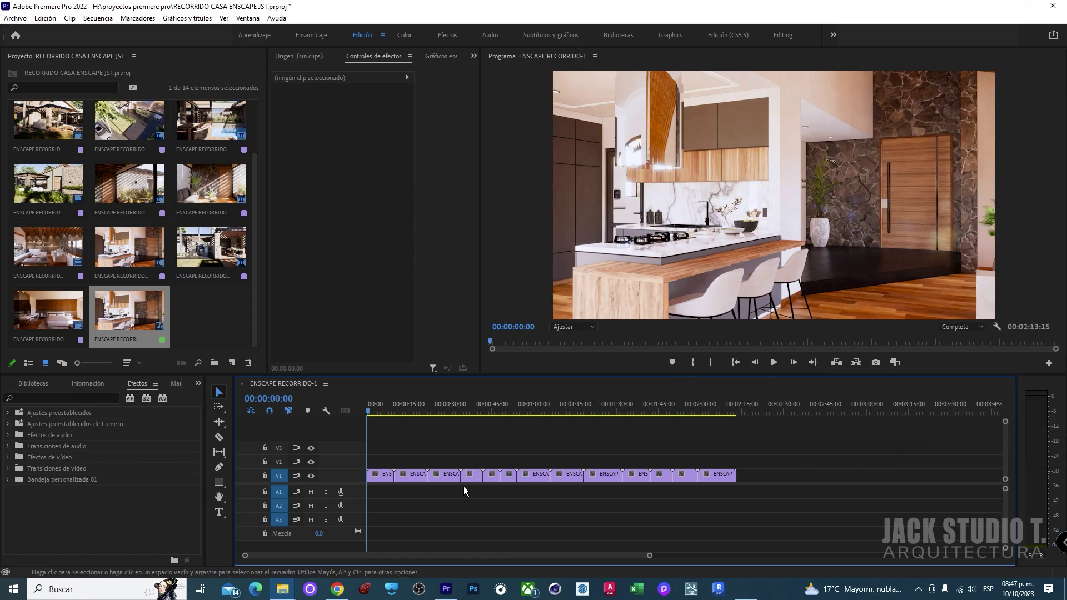
left_click(205, 329)
scroll(72, 158, "up", 2)
left_click(71, 159)
scroll(159, 191, "down", 1)
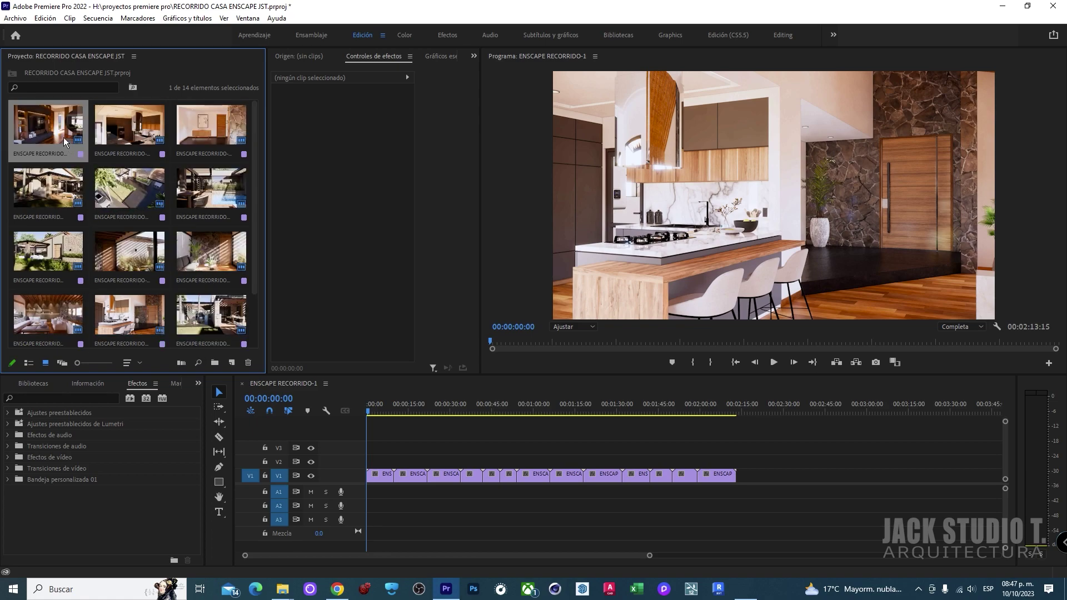
key("ctrl+a")
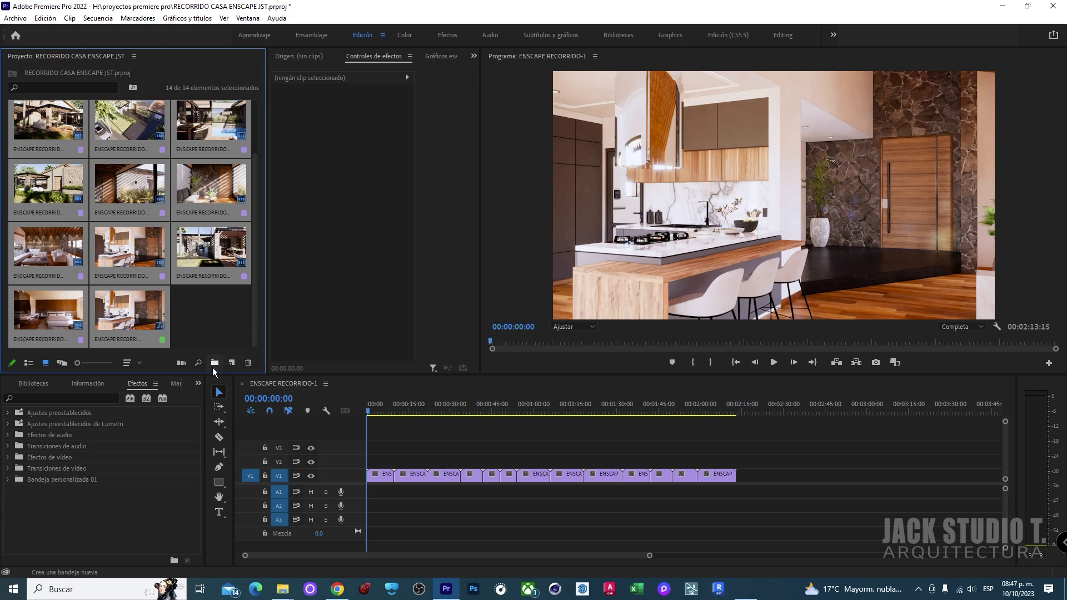
left_click(202, 324)
scroll(203, 324, "up", 2)
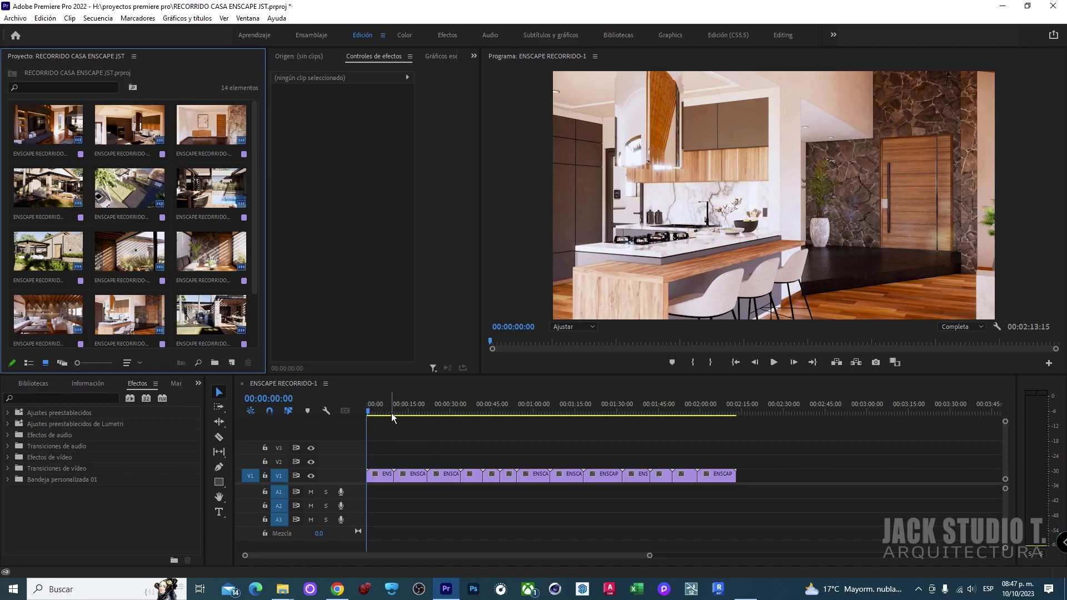
Scrub through the sequence and adjust the timeline zoom bar, landing at 00:00:36:40
left_click_drag(392, 413, 610, 413)
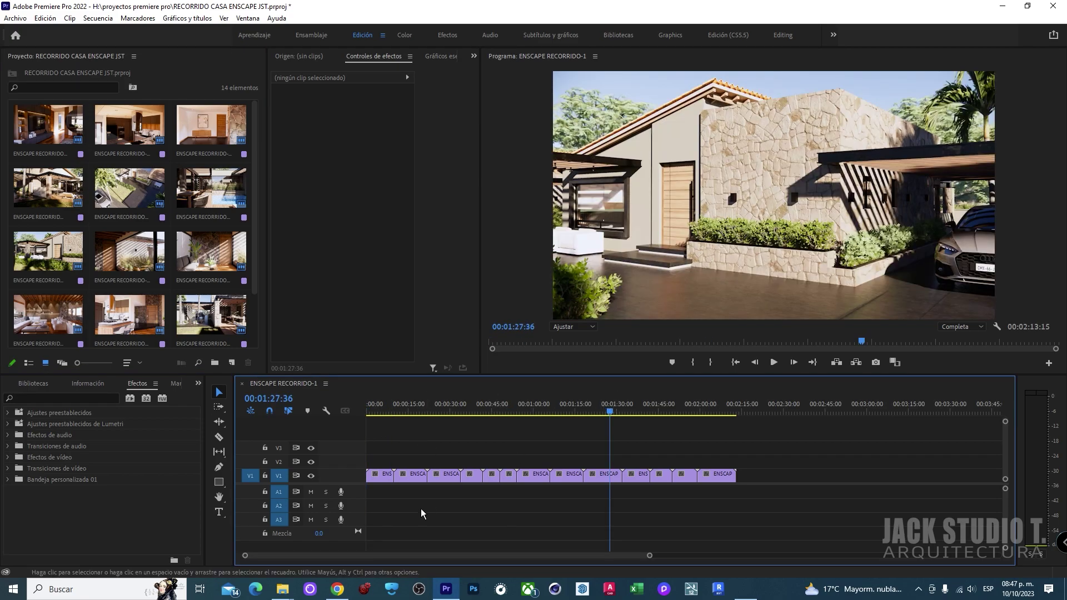
left_click_drag(609, 559, 510, 557)
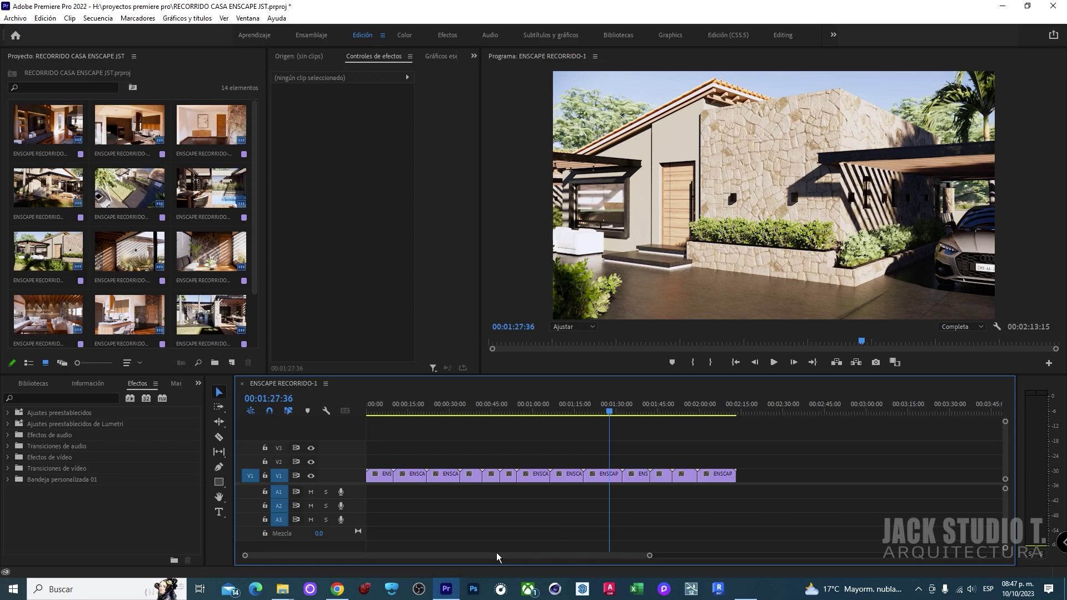
mouse_move(651, 558)
left_mouse_down()
mouse_move(623, 567)
mouse_move(765, 570)
left_mouse_up()
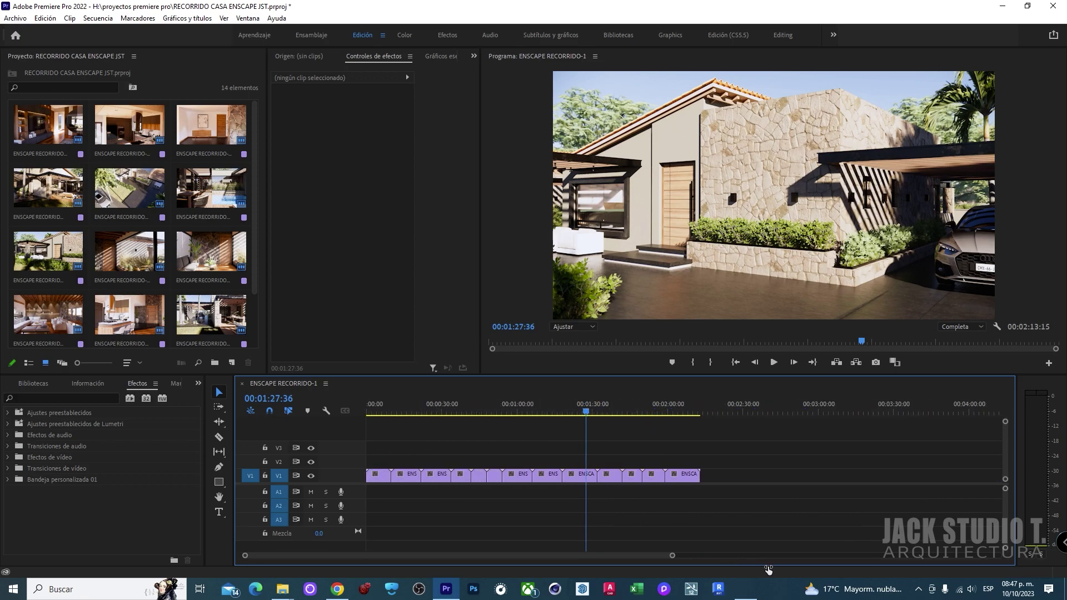
left_click_drag(765, 570, 717, 557)
left_click_drag(1005, 421, 1006, 409)
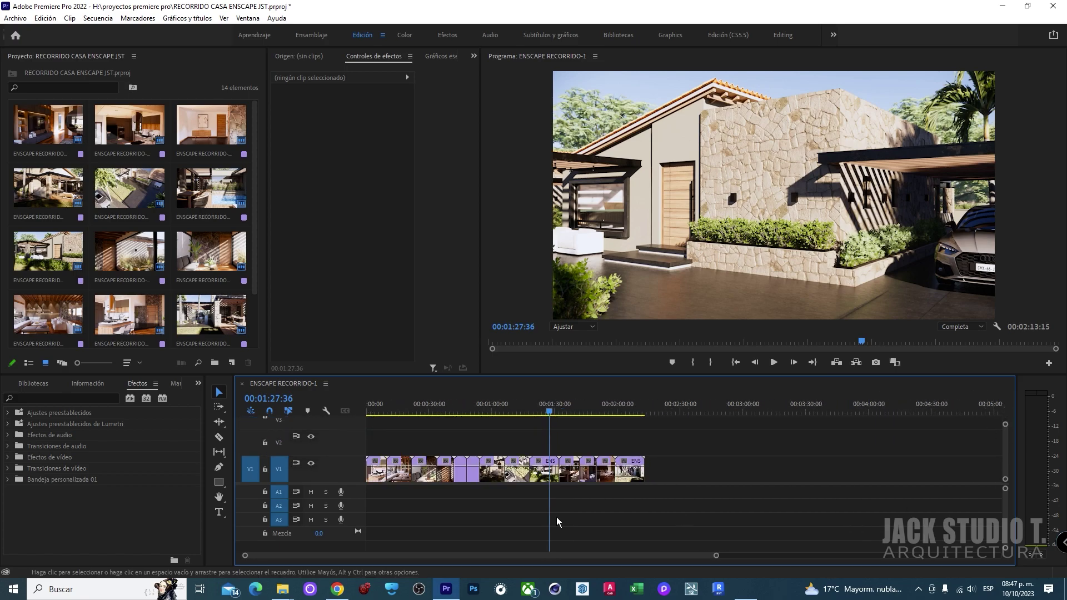
left_click(443, 411)
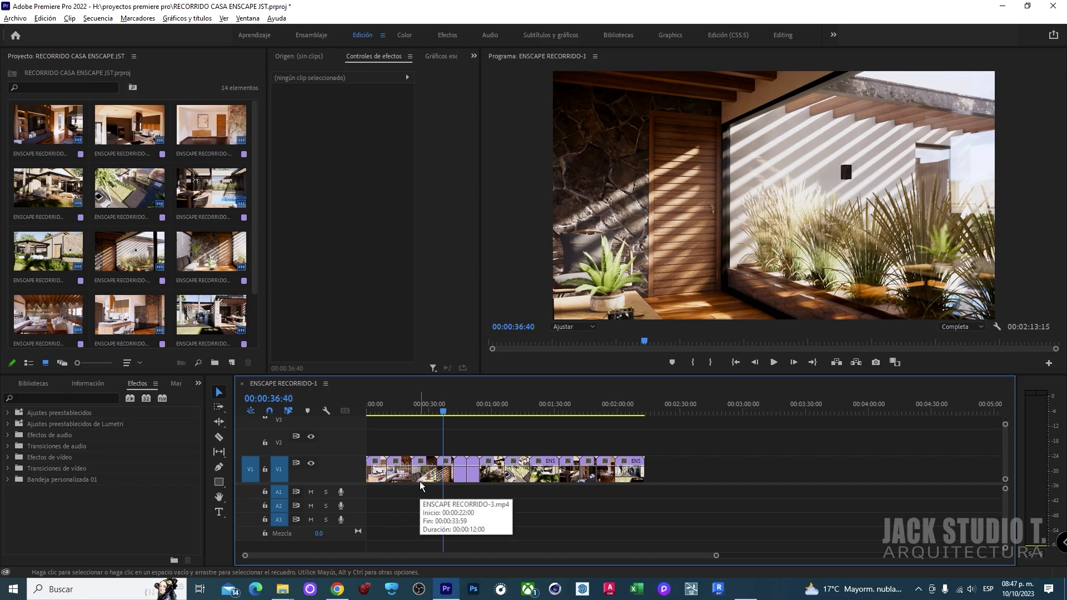
Expand V1 to show clip thumbnails, shrink A1, and zoom the timeline onto the clips
key("equal")
key("equal")
key("equal")
key("minus")
key("minus")
key("minus")
key("minus")
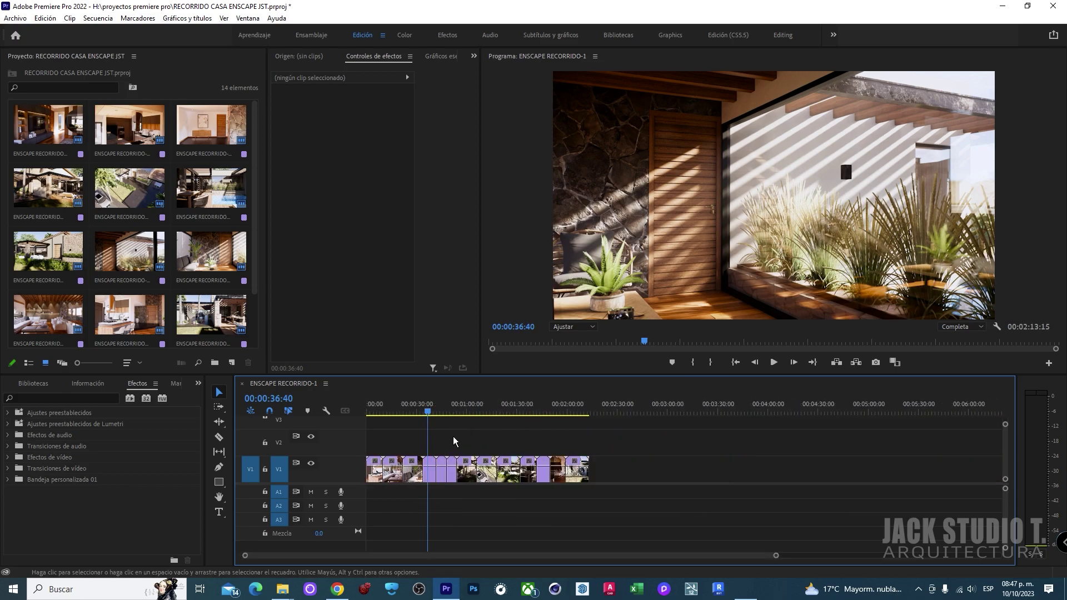
double_click(345, 471)
scroll(345, 470, "up", 2)
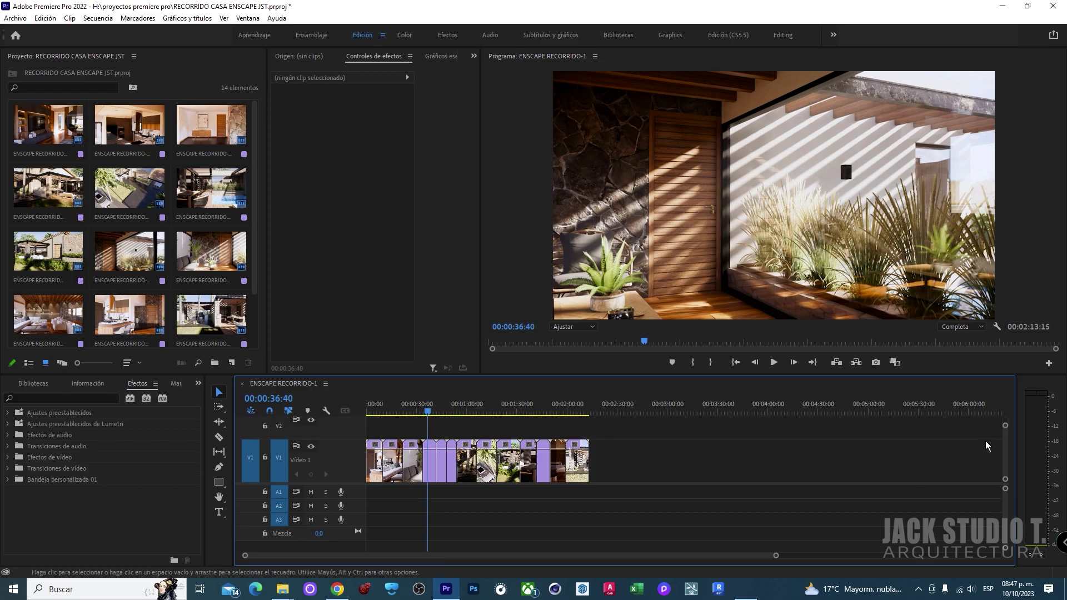
left_click_drag(359, 498, 355, 494)
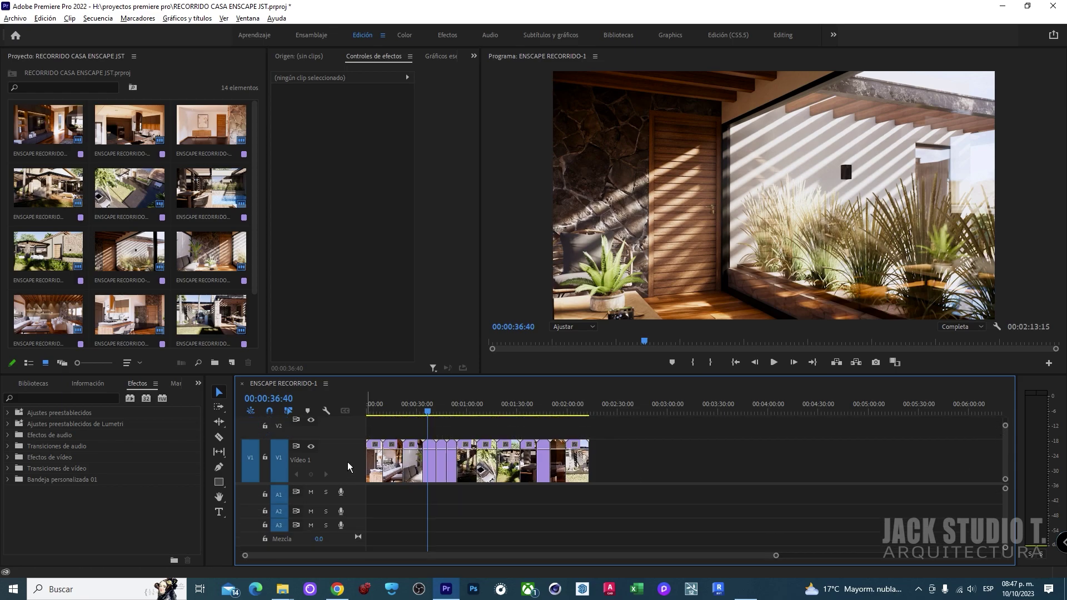
scroll(349, 457, "down", 1)
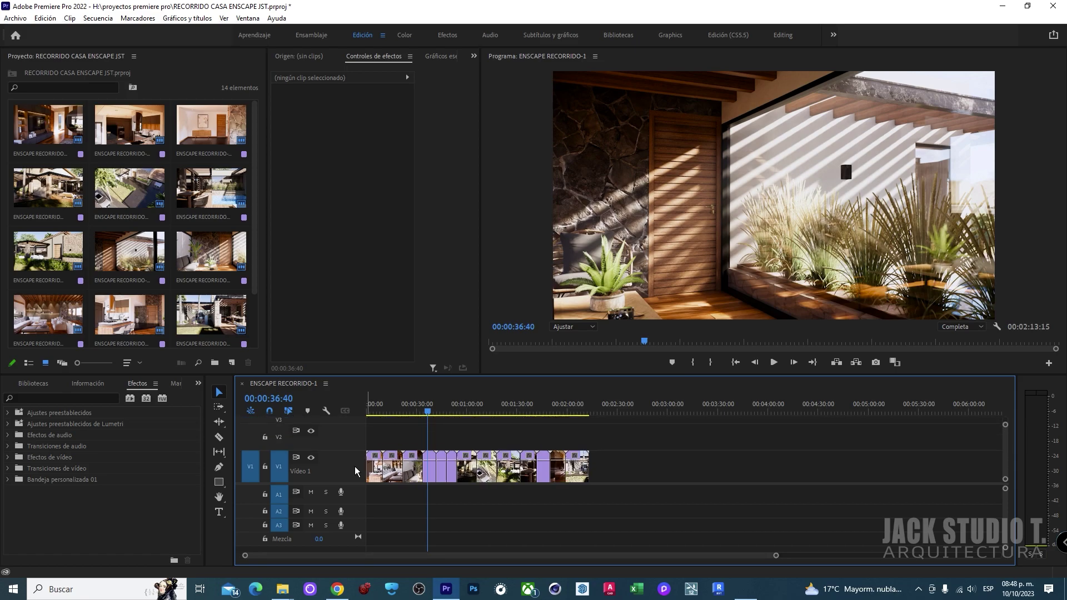
left_click(439, 411)
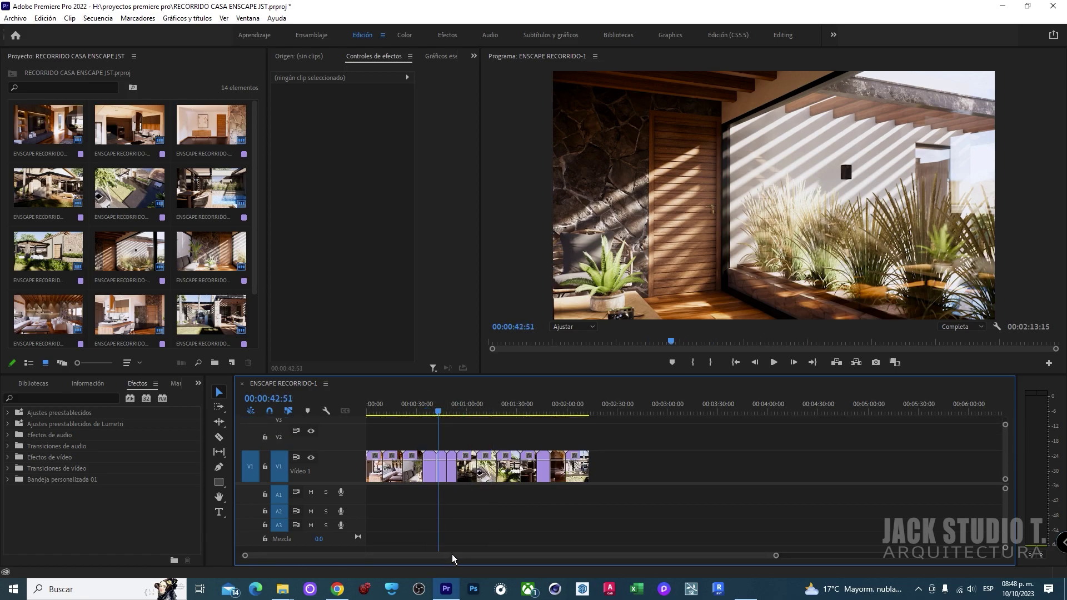
scroll(478, 427, "up", 3)
mouse_move(484, 412)
left_mouse_down()
mouse_move(559, 411)
mouse_move(608, 443)
left_mouse_up()
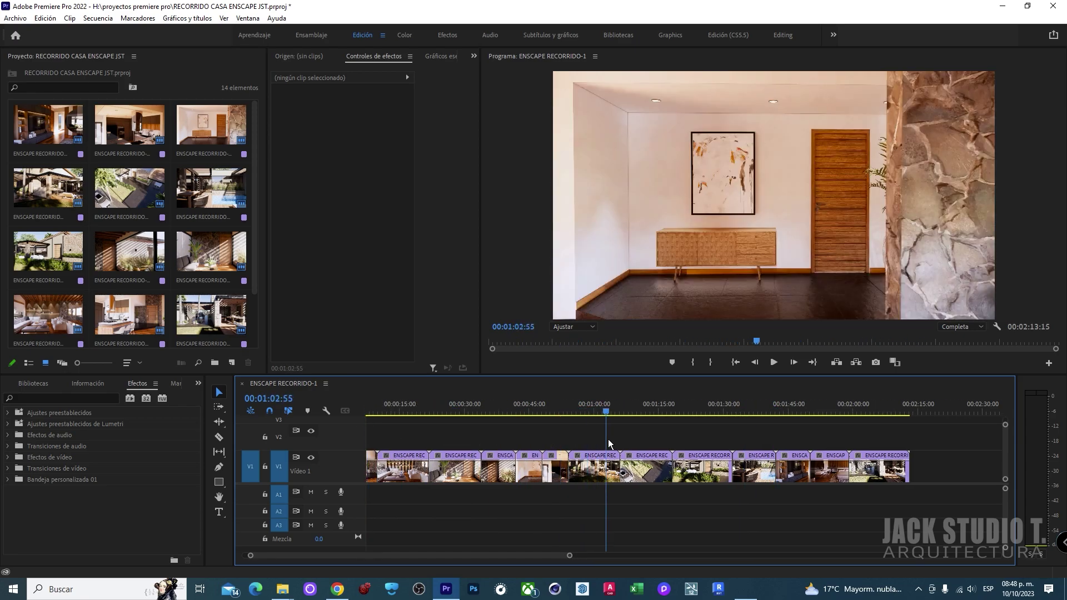
left_click_drag(609, 443, 334, 431)
key("space")
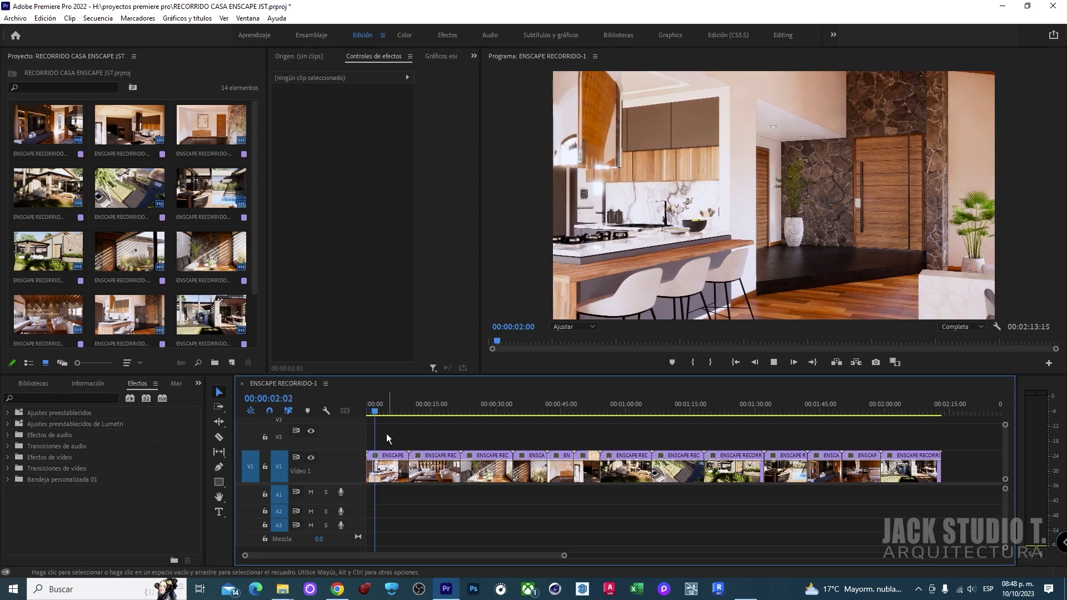
left_click(382, 412)
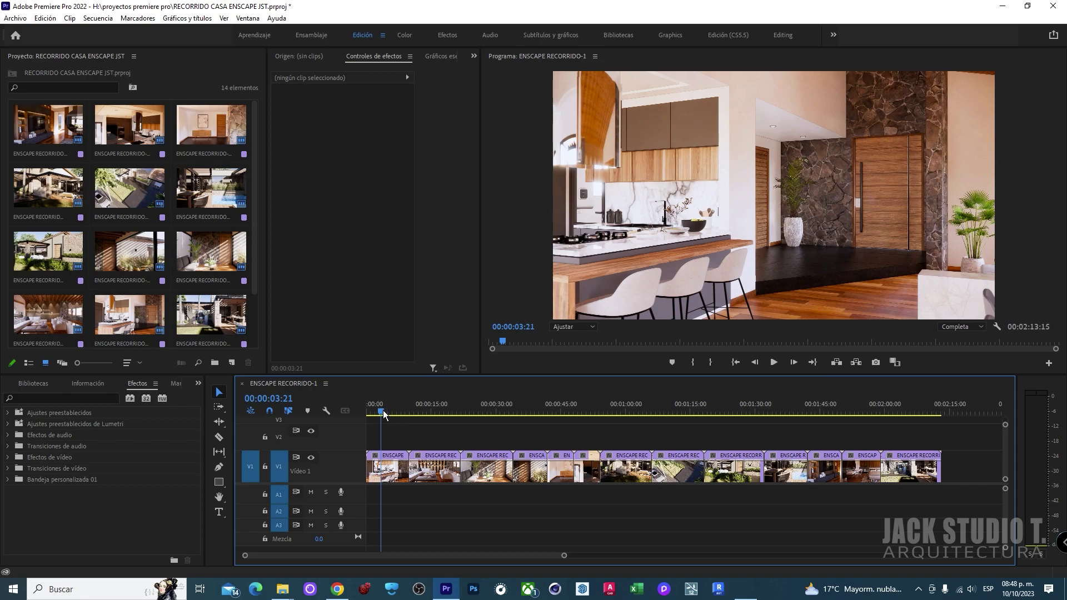
mouse_move(383, 411)
left_mouse_down()
mouse_move(375, 416)
mouse_move(397, 414)
left_mouse_up()
scroll(387, 556, "up", 2)
scroll(387, 556, "up", 1)
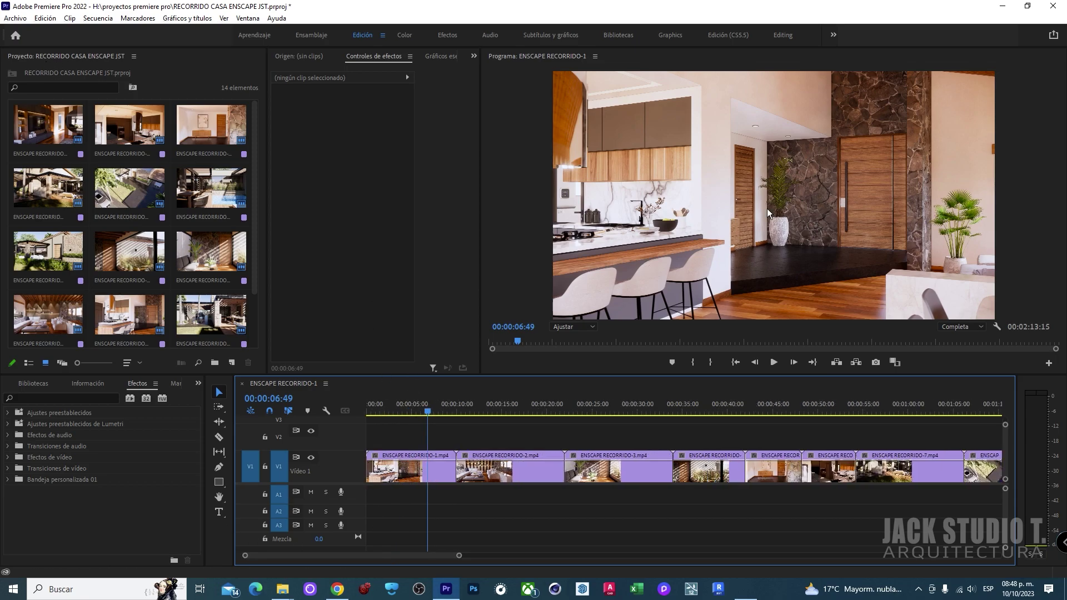
left_click_drag(429, 414, 425, 417)
key("Home")
key("space")
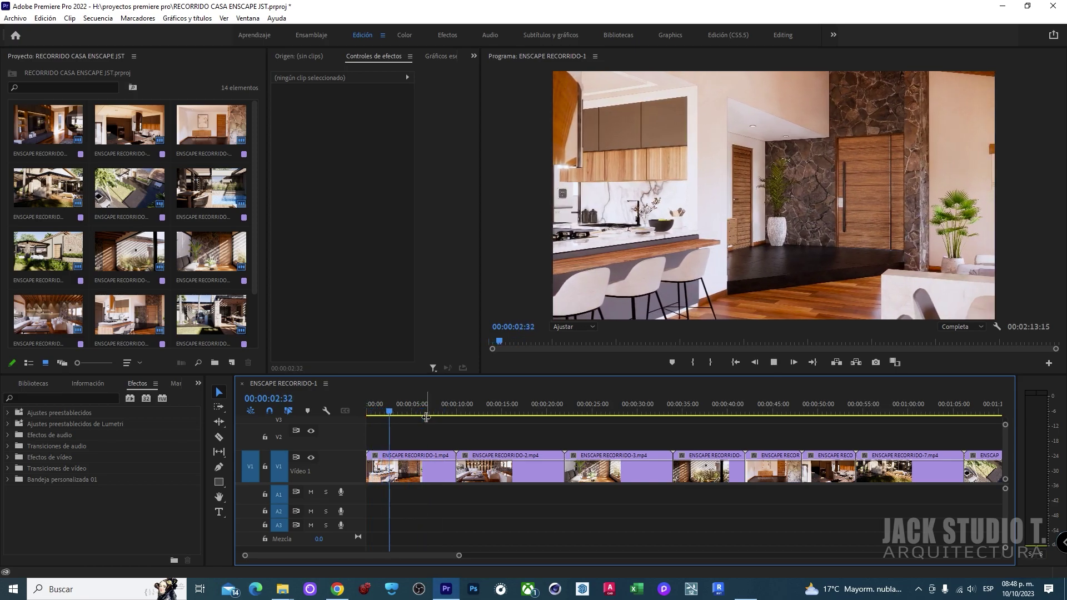
key("space")
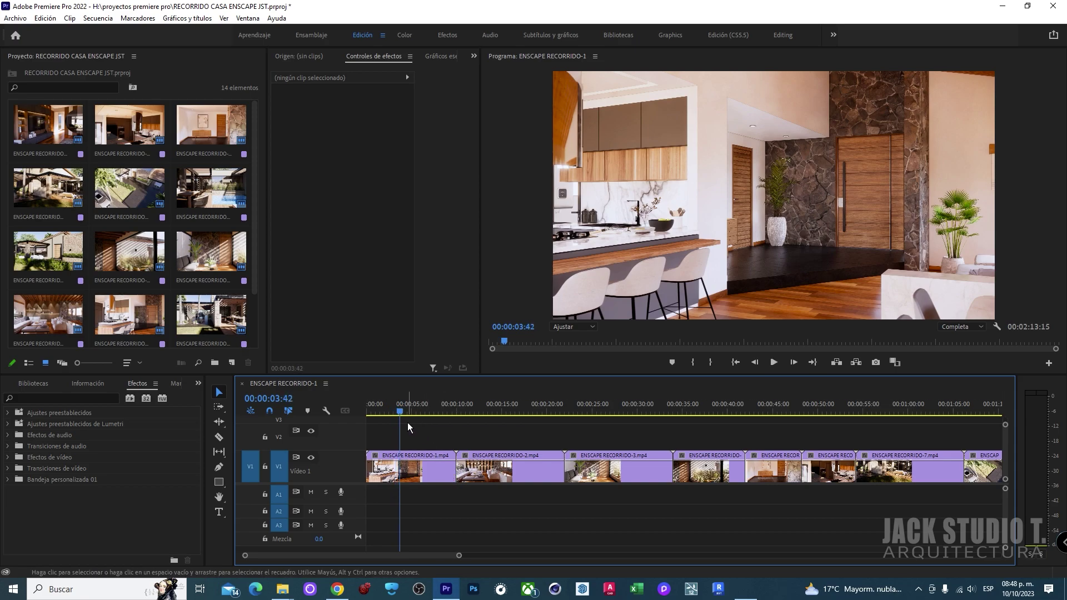
left_click_drag(411, 408, 415, 408)
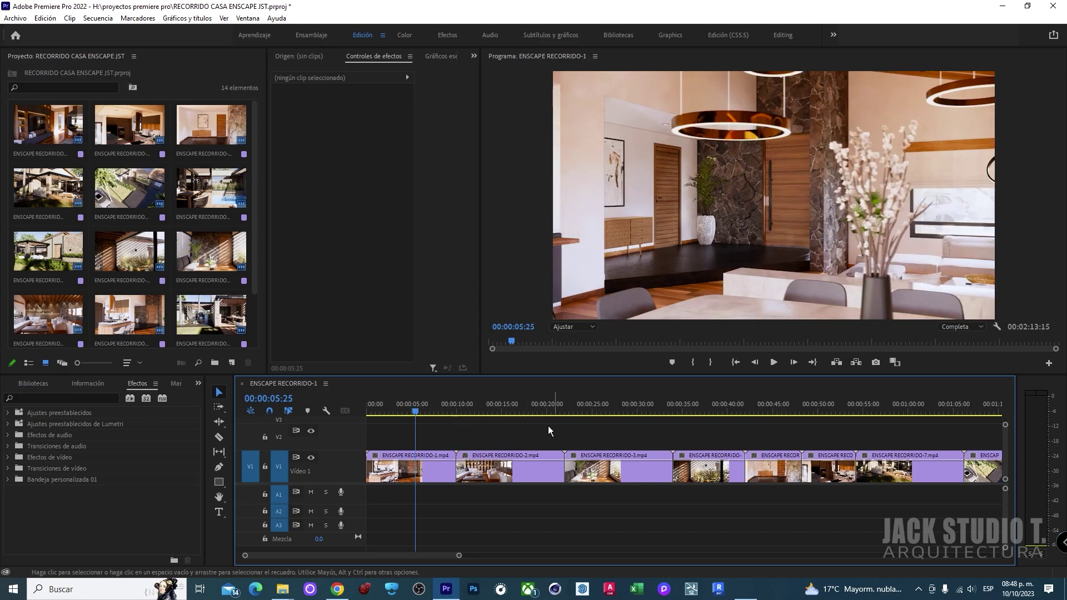
left_click(476, 412)
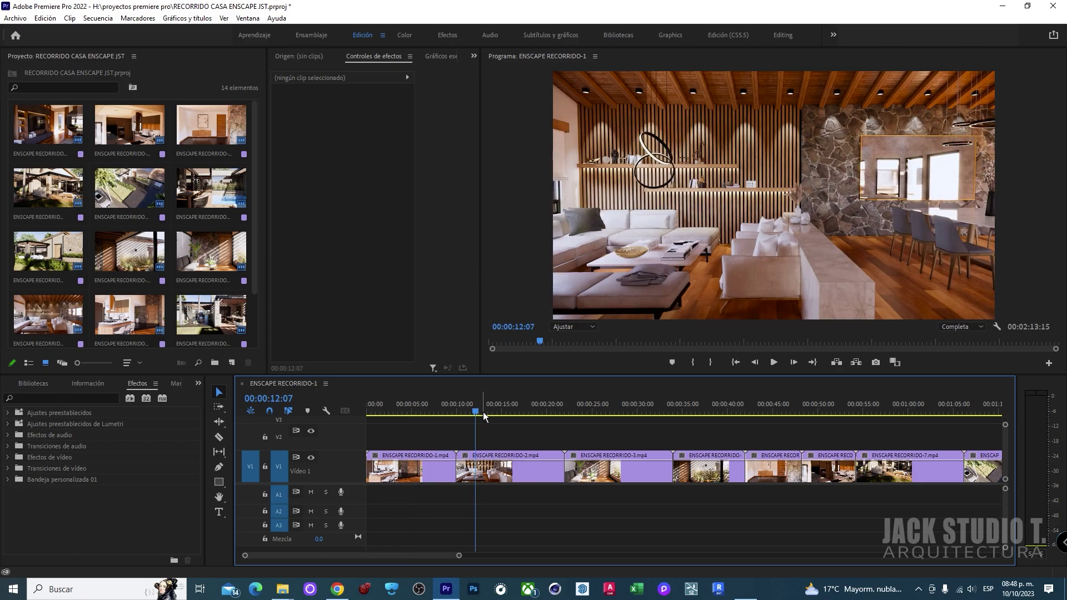
key("Home")
key("space")
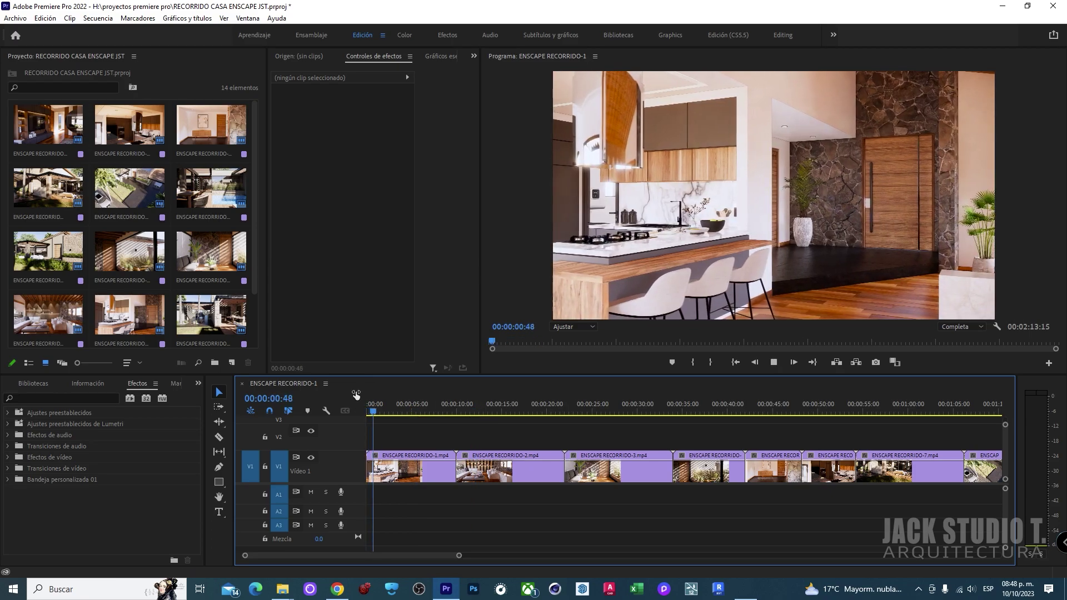
key("space")
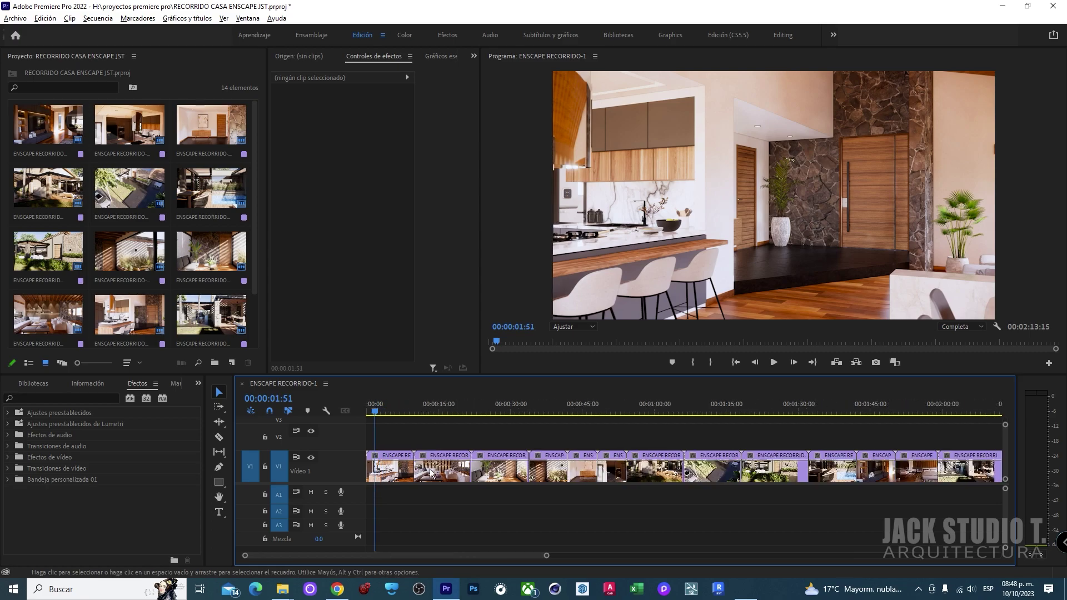
scroll(390, 520, "up", 1)
scroll(389, 556, "up", 1)
scroll(439, 453, "down", 2)
scroll(424, 466, "down", 3)
left_click(387, 409)
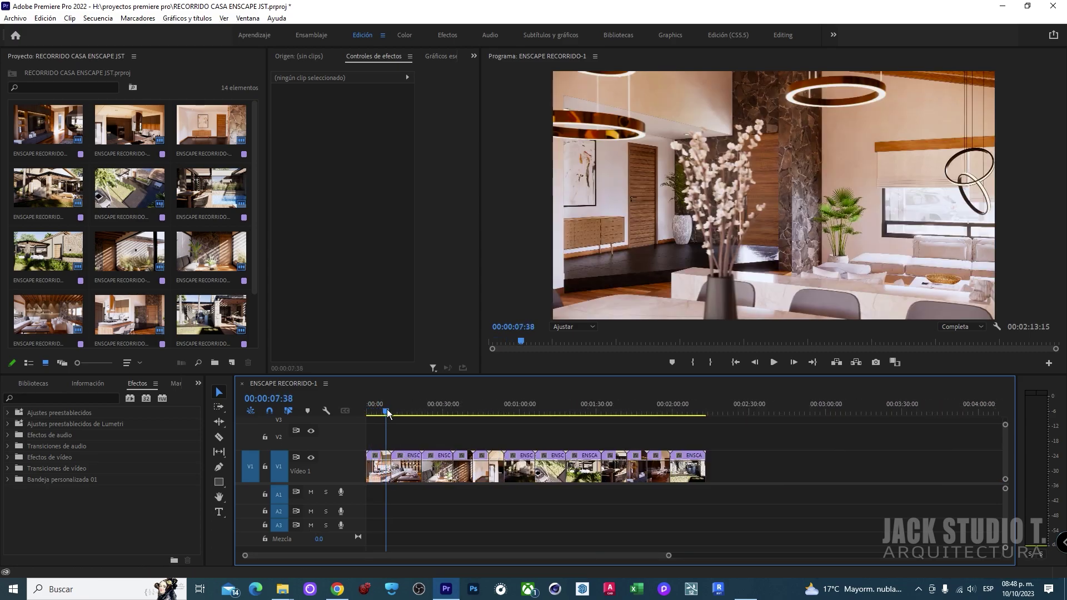
scroll(392, 418, "up", 2)
scroll(398, 436, "down", 1)
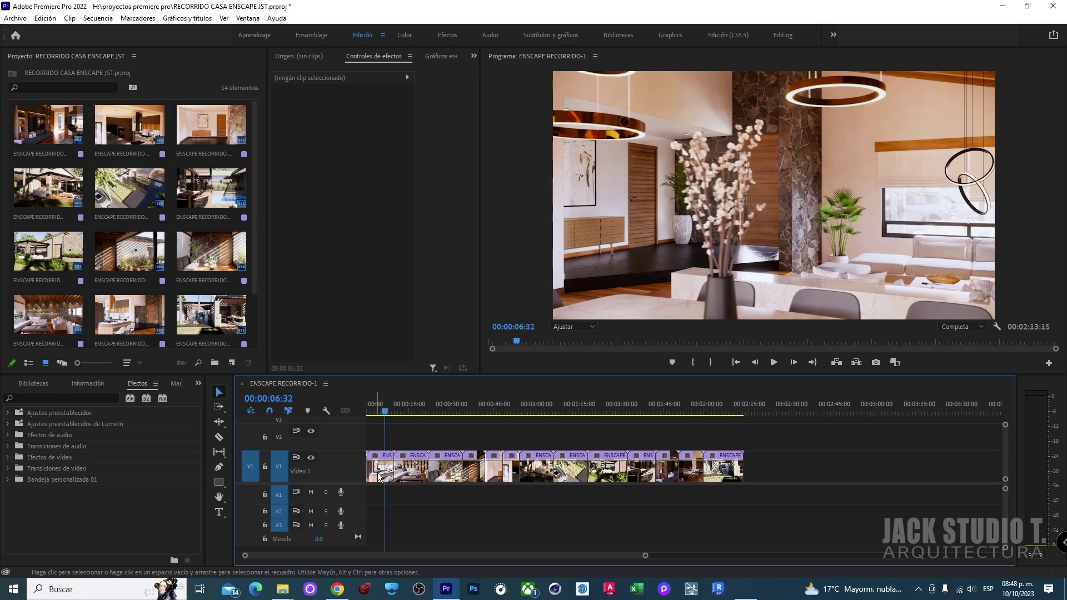
left_click_drag(377, 476, 806, 476)
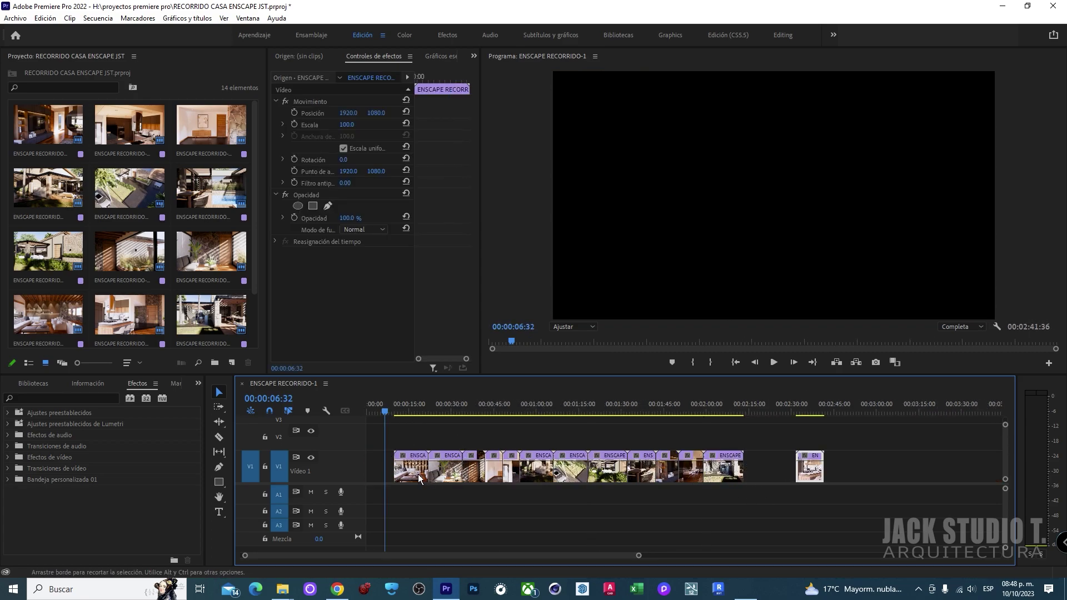
Shuffle the walkthrough clips between V1 and V2 and reposition them along V1
mouse_move(423, 475)
left_mouse_down()
mouse_move(468, 439)
mouse_move(376, 466)
left_mouse_up()
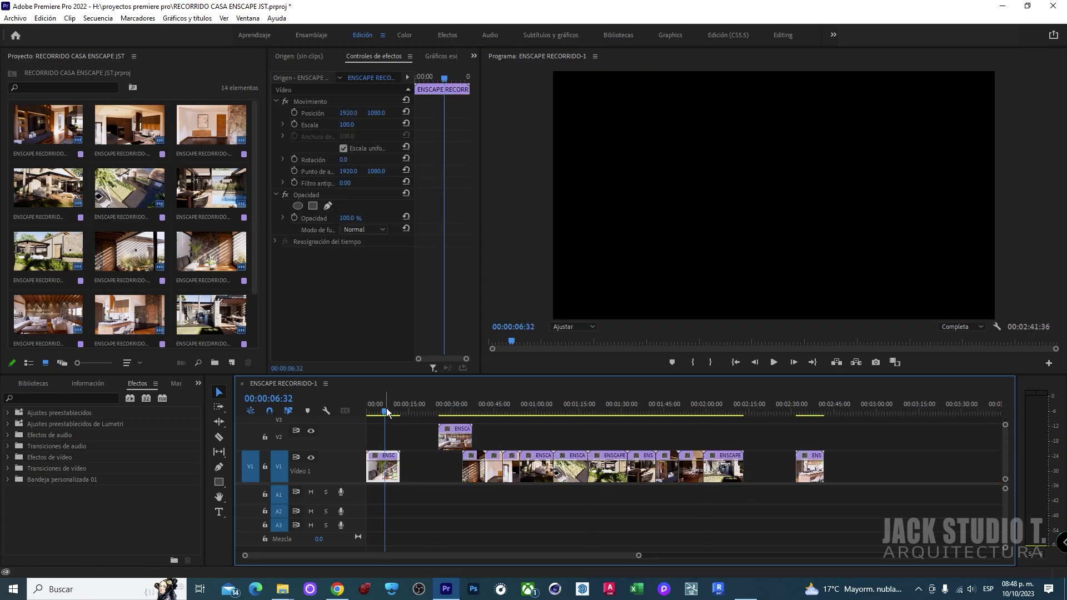
left_click_drag(388, 412, 387, 413)
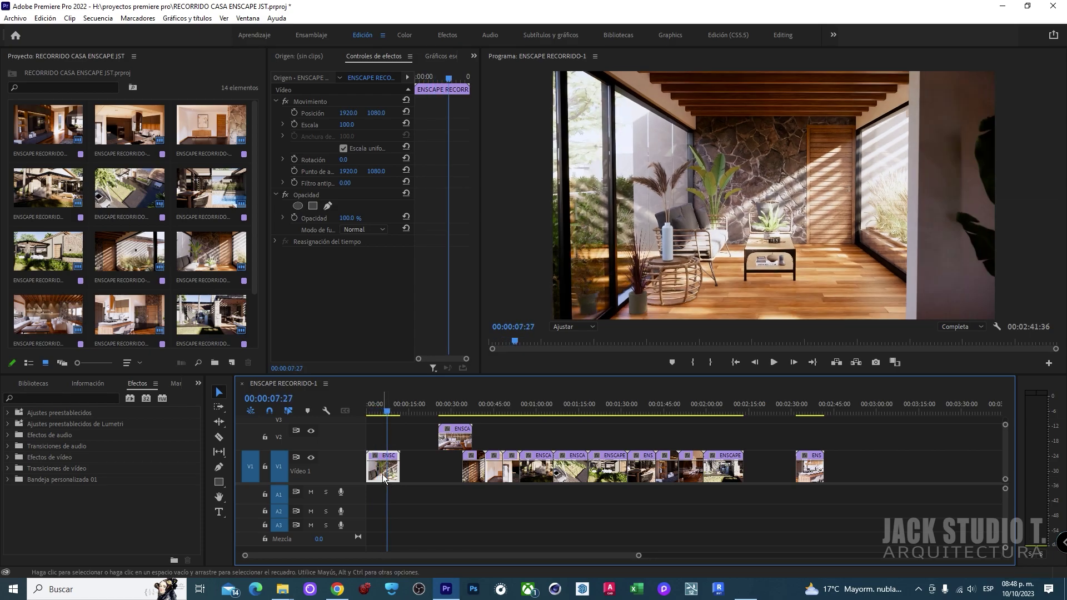
left_click_drag(383, 477, 447, 472)
scroll(495, 470, "up", 2)
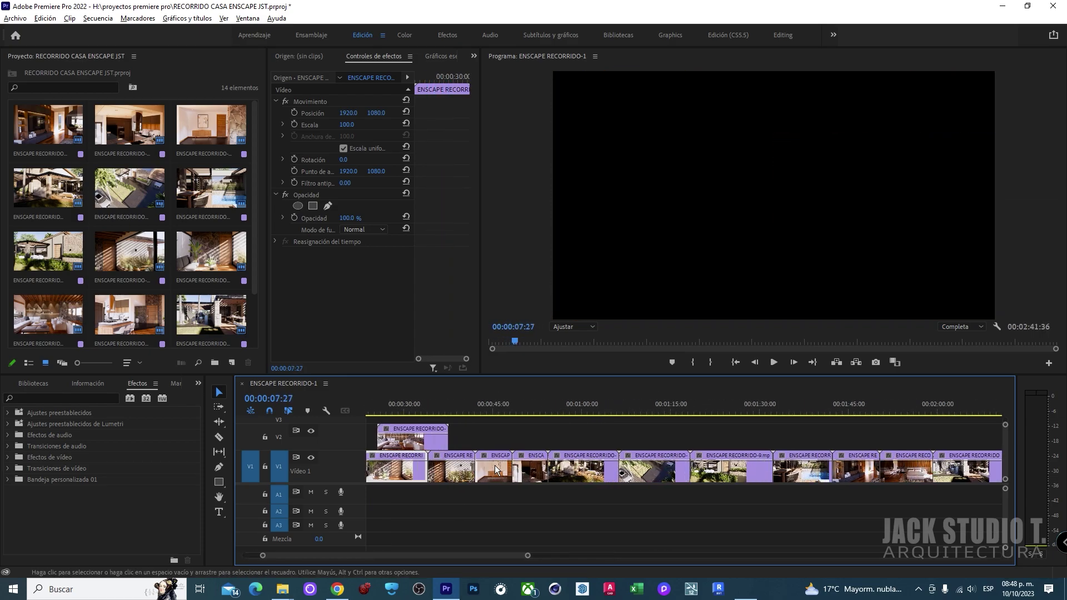
scroll(629, 483, "down", 5)
left_click_drag(563, 474, 390, 480)
scroll(411, 479, "up", 3)
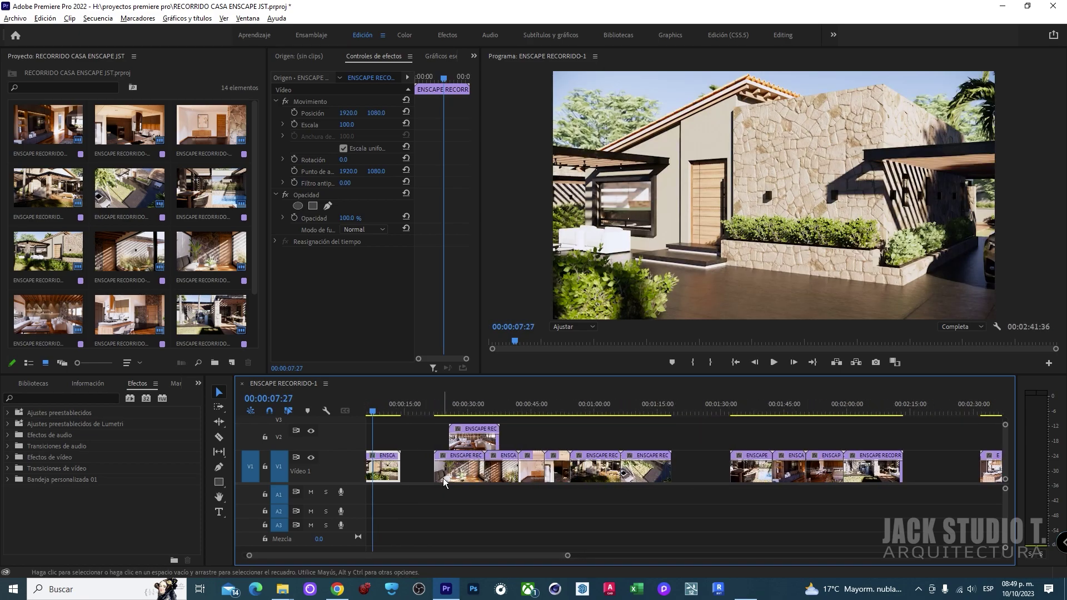
scroll(443, 478, "down", 2)
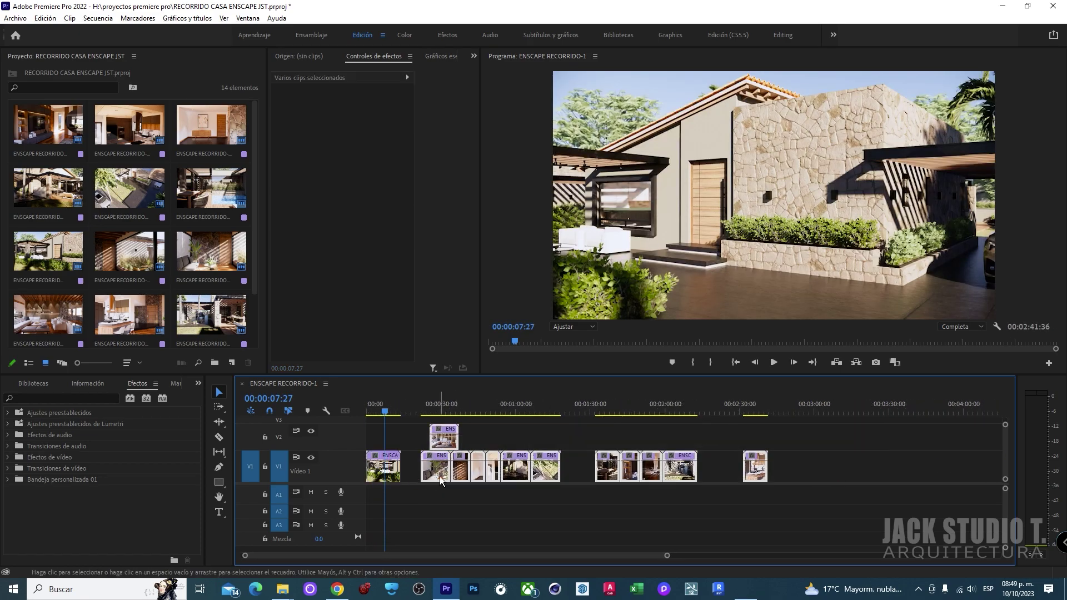
left_click_drag(447, 476, 577, 476)
left_click_drag(690, 482, 457, 477)
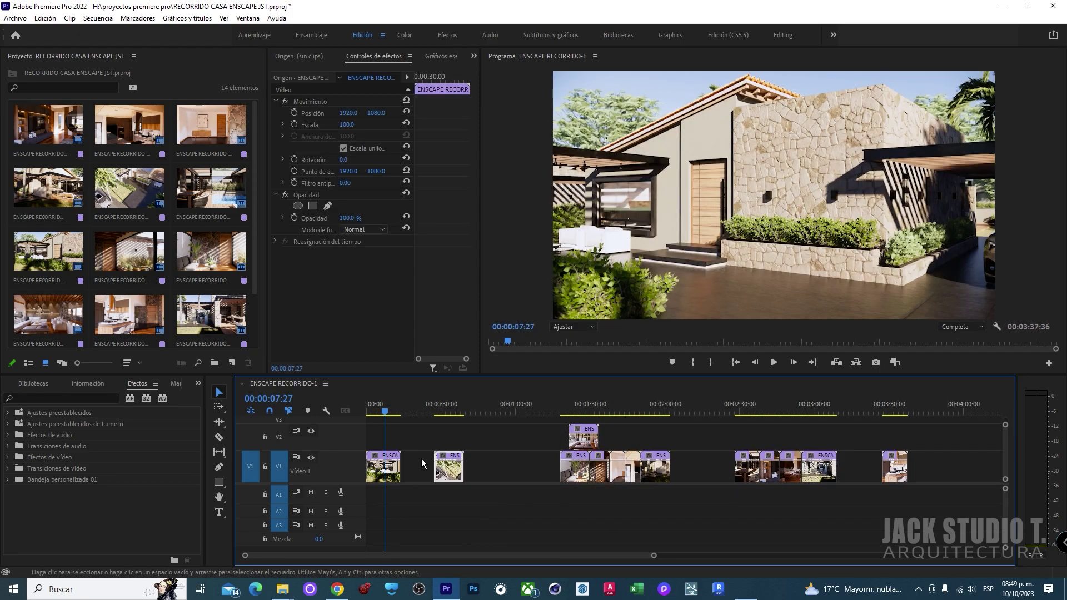
left_click_drag(384, 412, 358, 411)
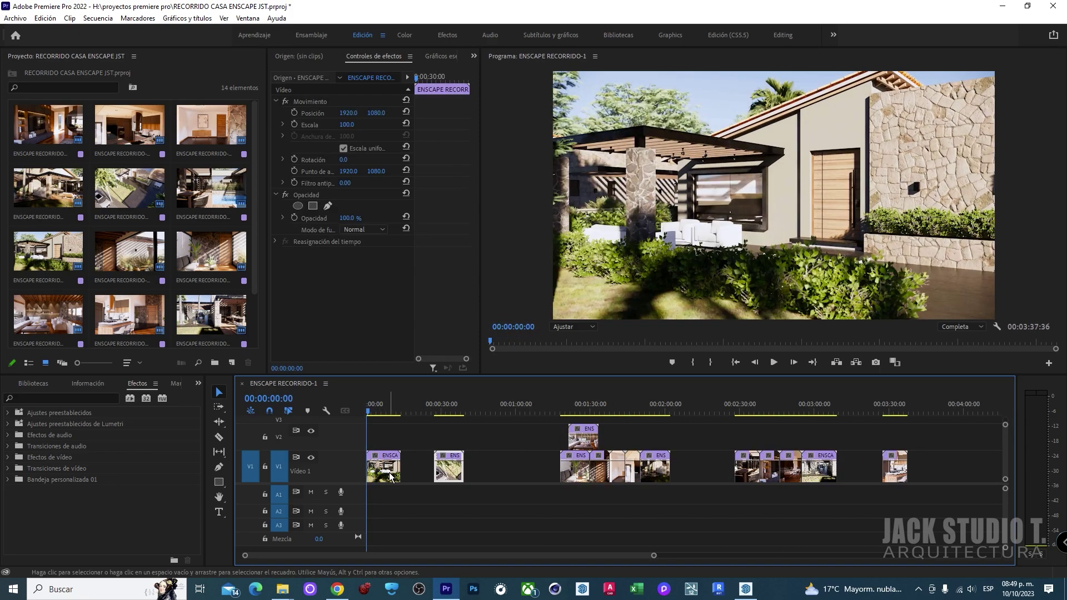
left_click_drag(383, 469, 496, 475)
key("equal")
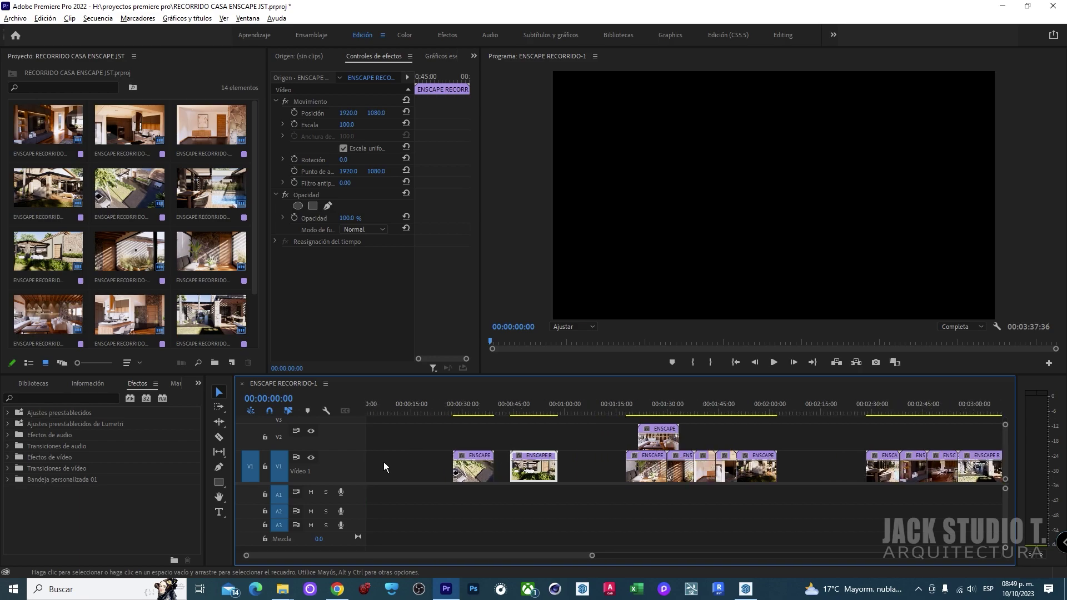
Ripple delete (Eliminar rizo) the empty V1 gaps at the sequence start and between clips
left_click(408, 464)
left_click(608, 464)
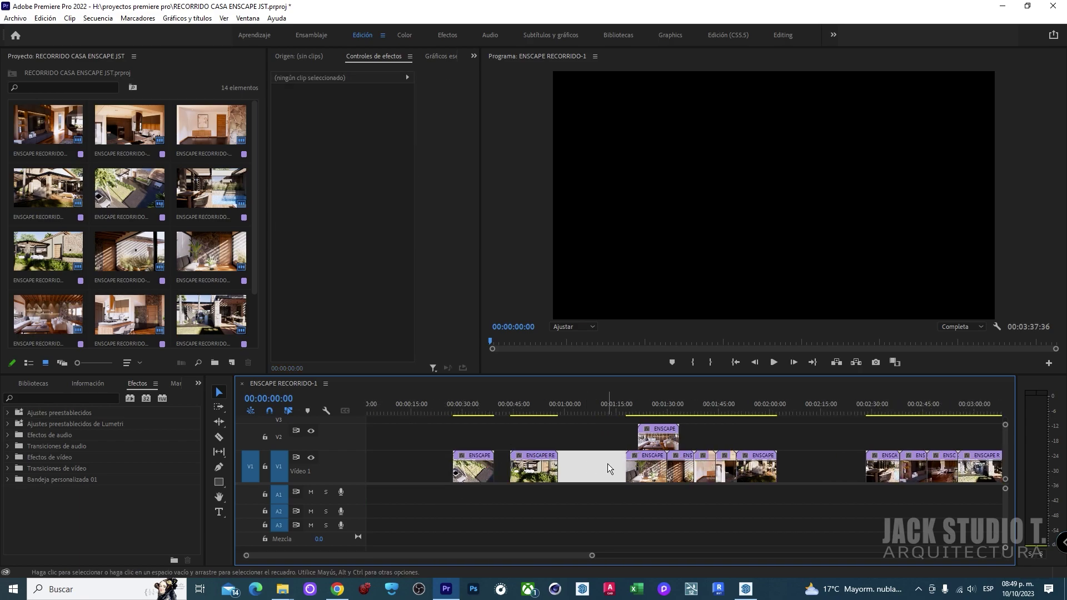
left_click_drag(528, 475, 539, 477)
left_click(405, 466)
right_click(408, 466)
left_click(439, 474)
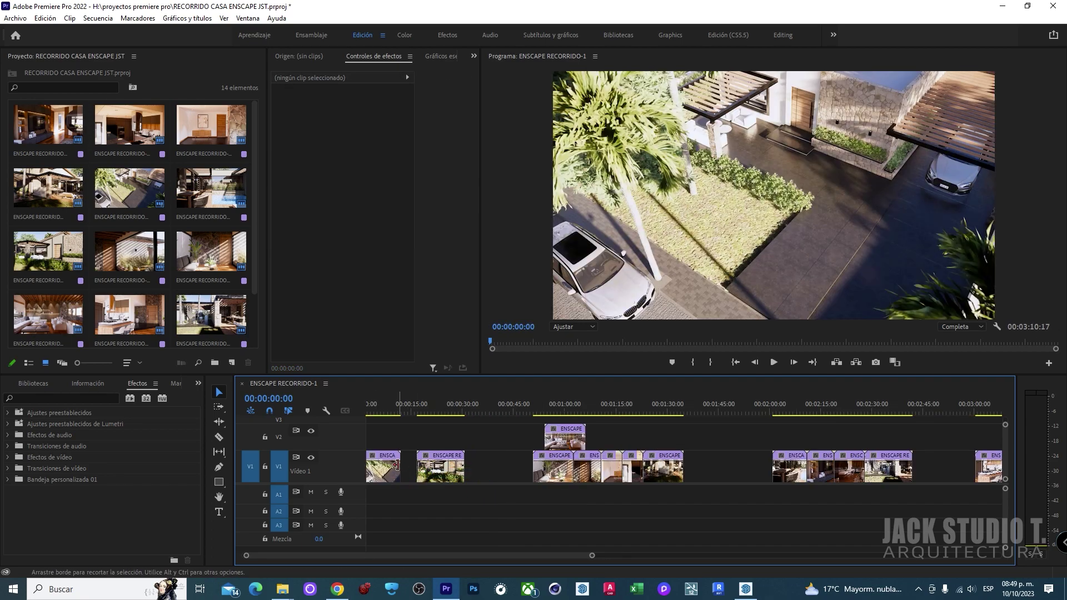
key("=")
right_click(479, 469)
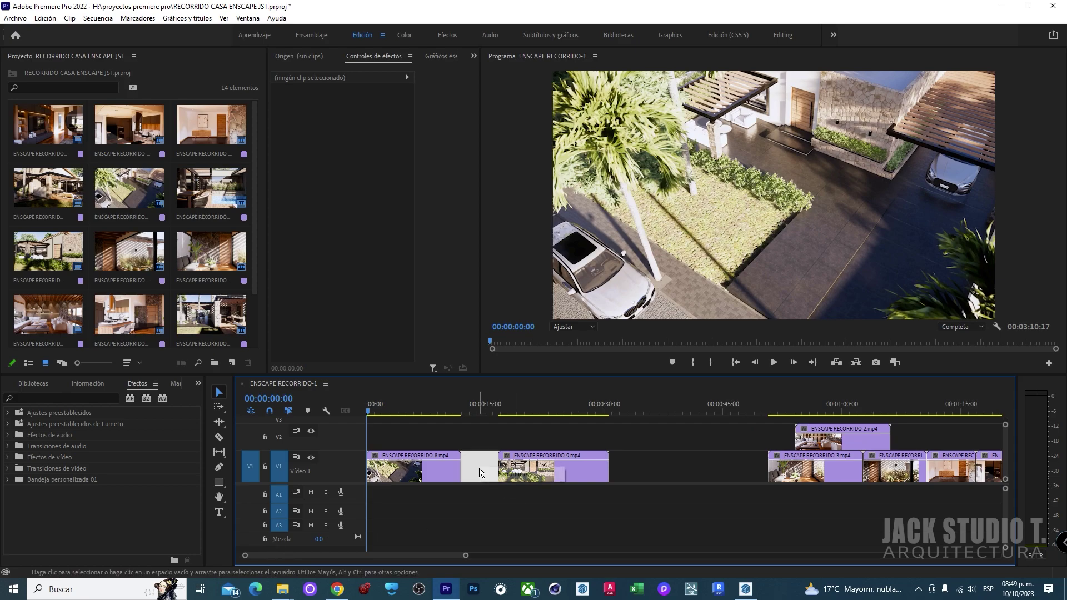
left_click(517, 474)
right_click(626, 470)
left_click(645, 477)
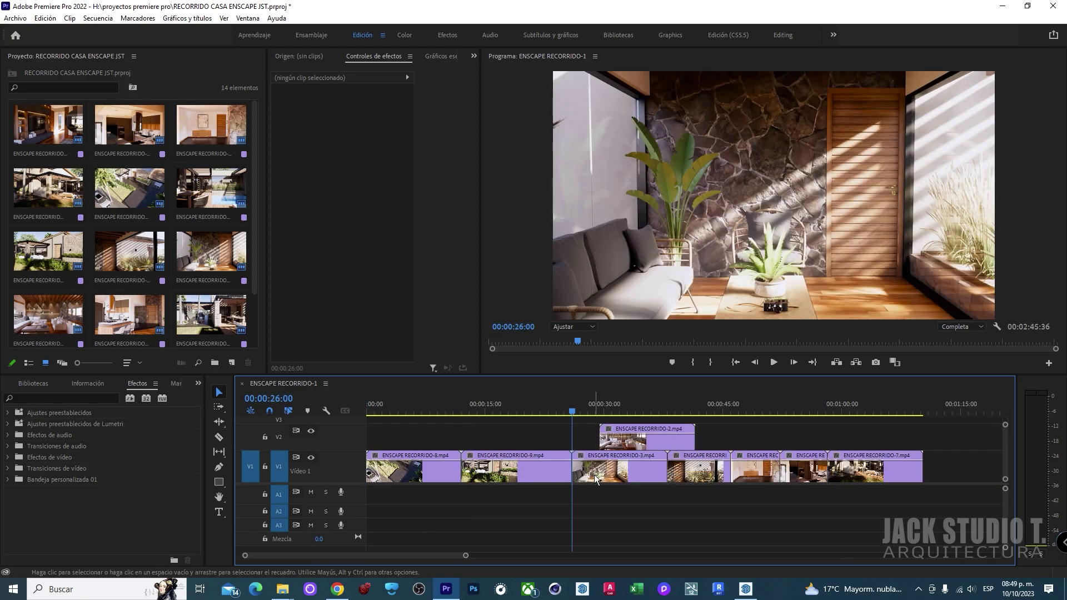
key("-")
Move RECORRIDO-2 from V2 down onto V1 and preview the opening seconds
left_click_drag(516, 440, 701, 466)
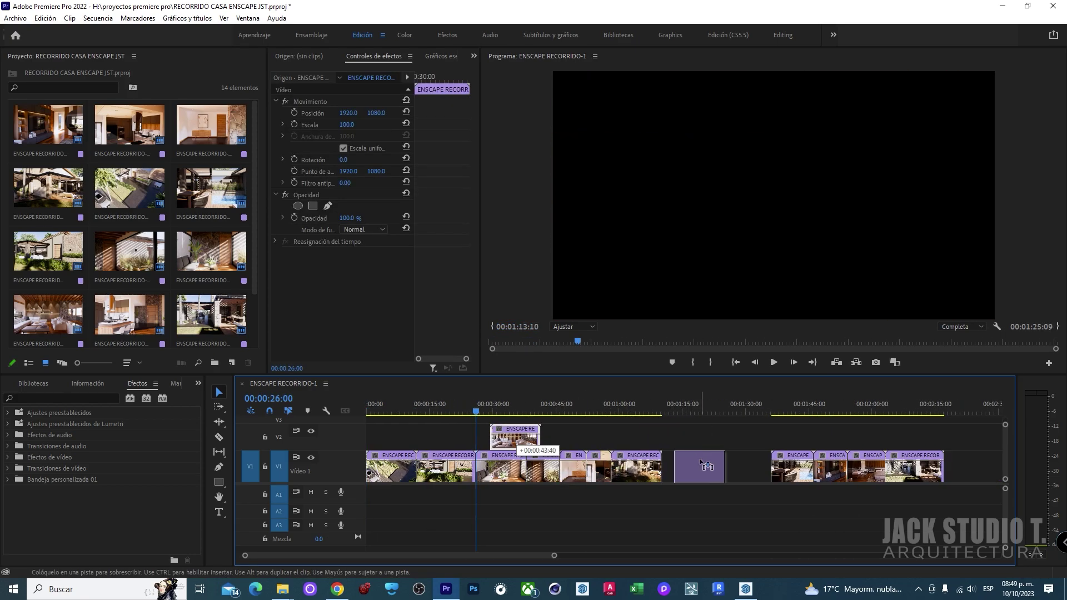
left_click_drag(415, 410, 346, 426)
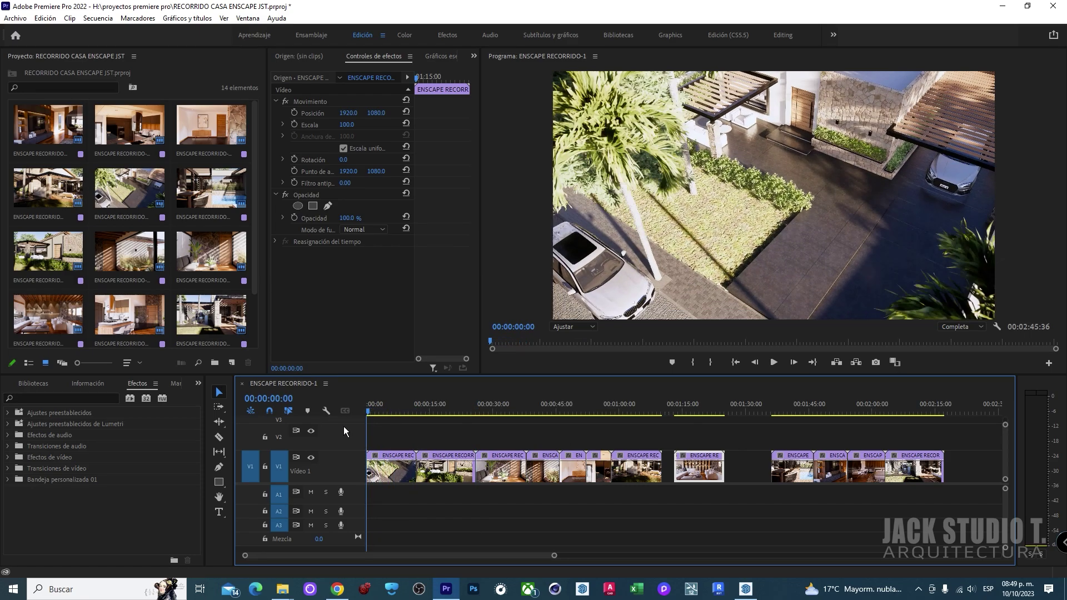
key("=")
key("=")
key("=")
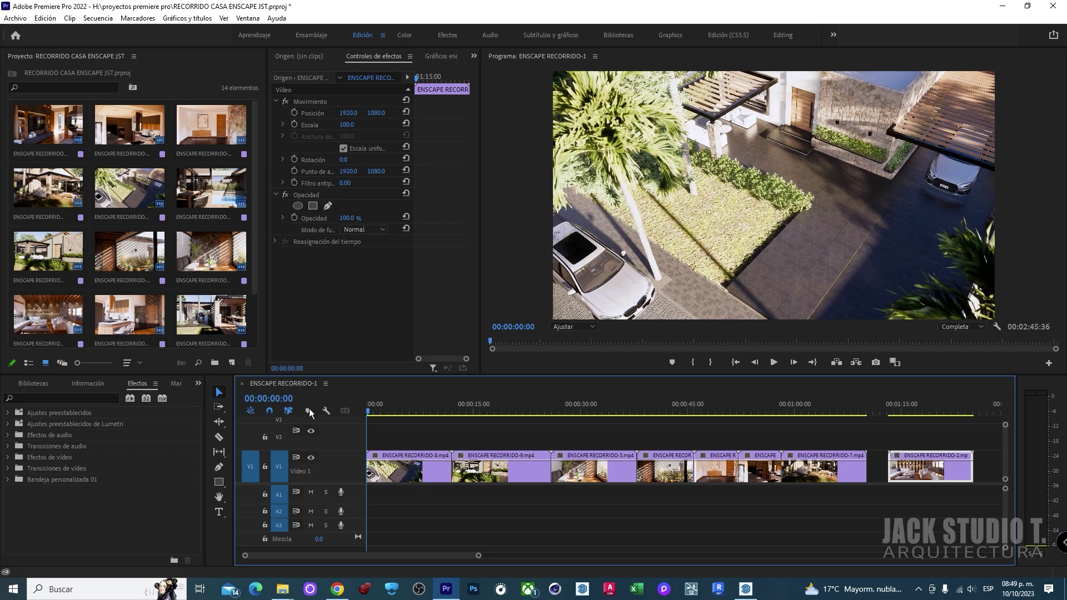
left_click_drag(394, 414, 408, 426)
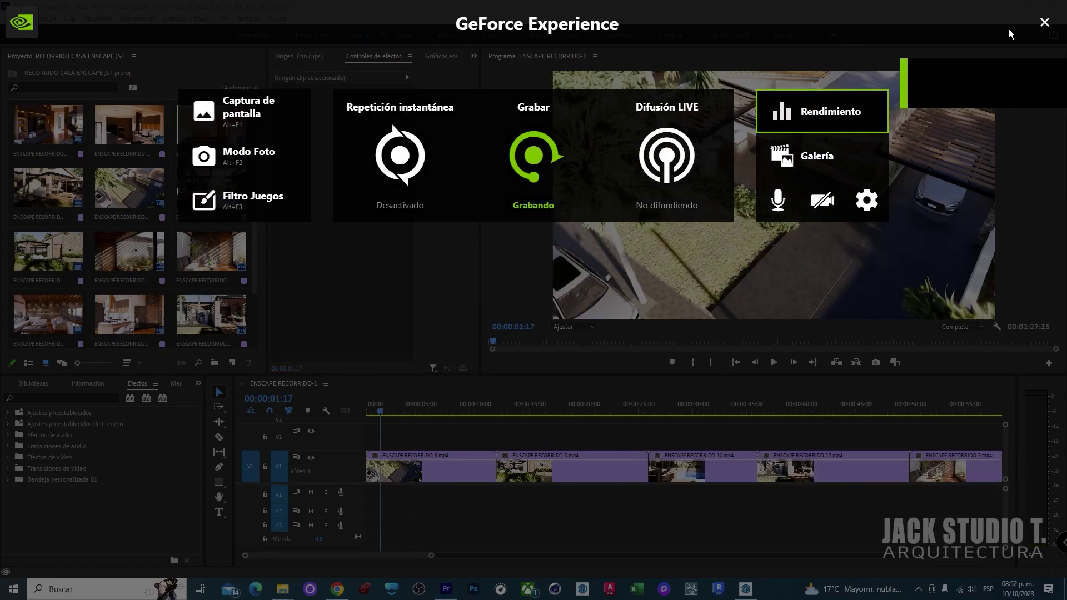
Close the GeForce Experience overlay with its top-right X
left_click(1048, 26)
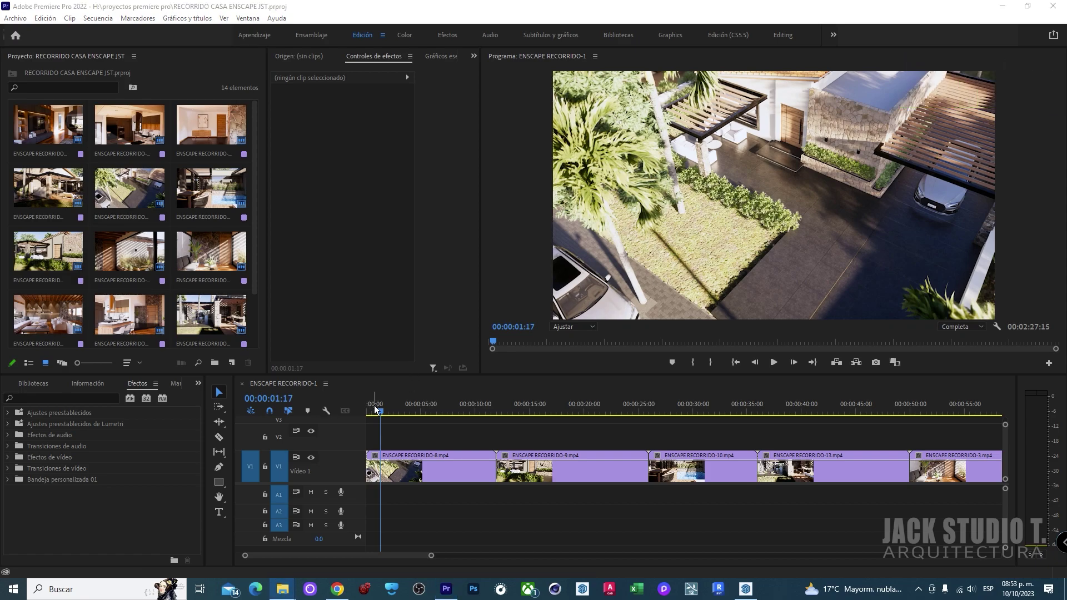
Set ENSCAPE RECORRIDO-9's speed to -100% in Velocidad/duración
scroll(405, 495, "down", 2)
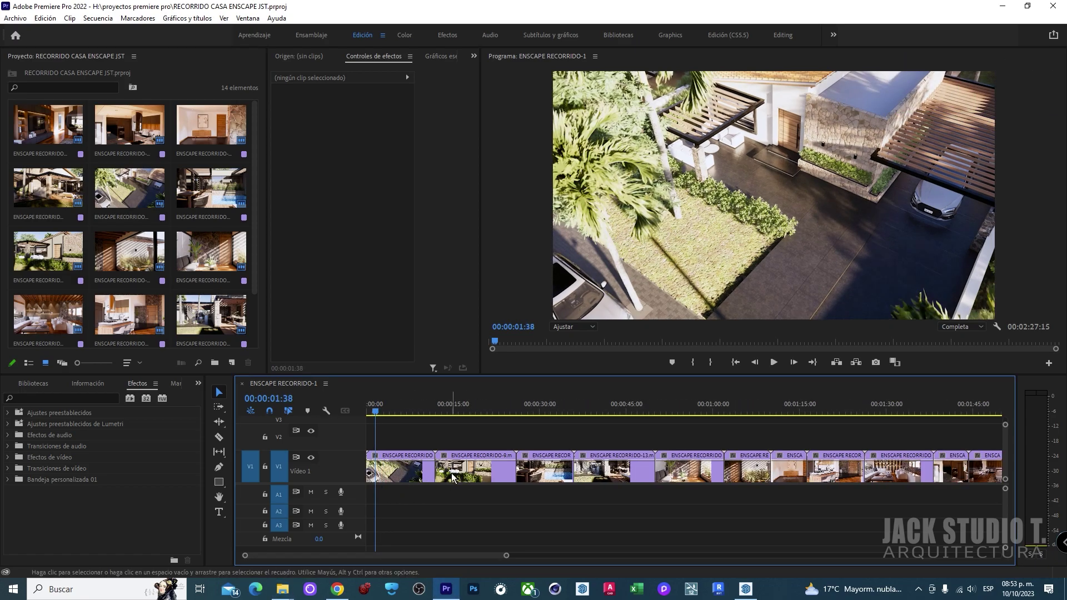
scroll(453, 478, "down", 1)
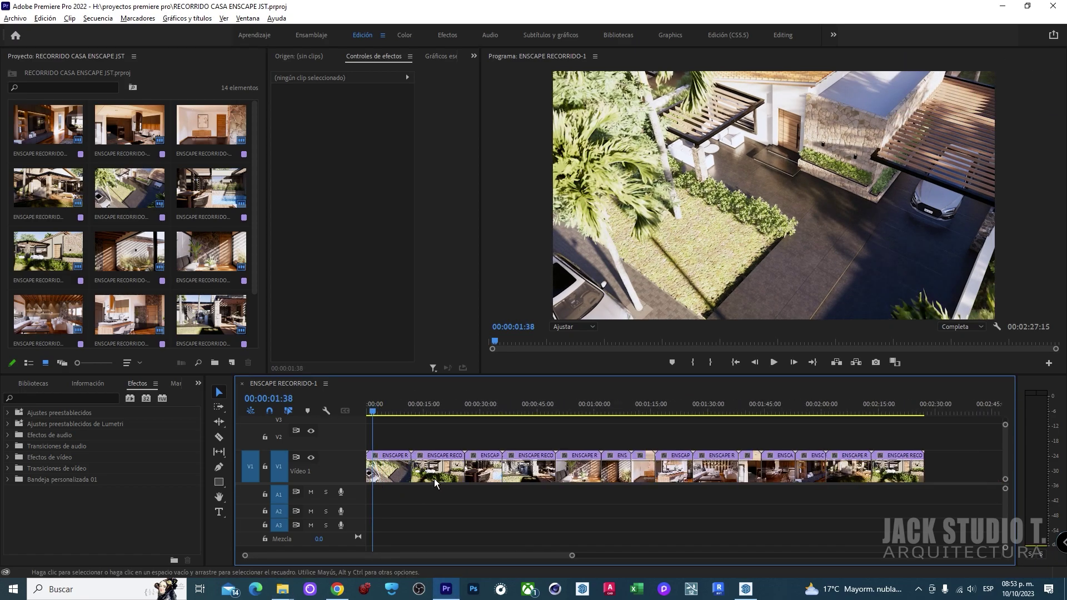
left_click(893, 411)
left_click(424, 411)
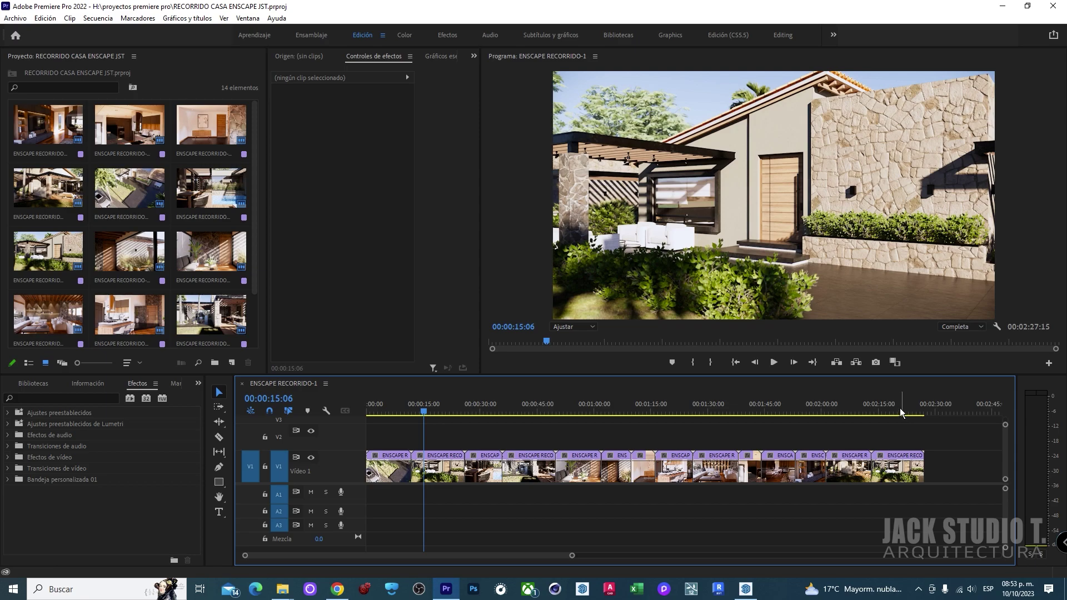
left_click(900, 411)
scroll(962, 456, "up", 2)
scroll(773, 482, "up", 2)
left_click(720, 471)
right_click(708, 475)
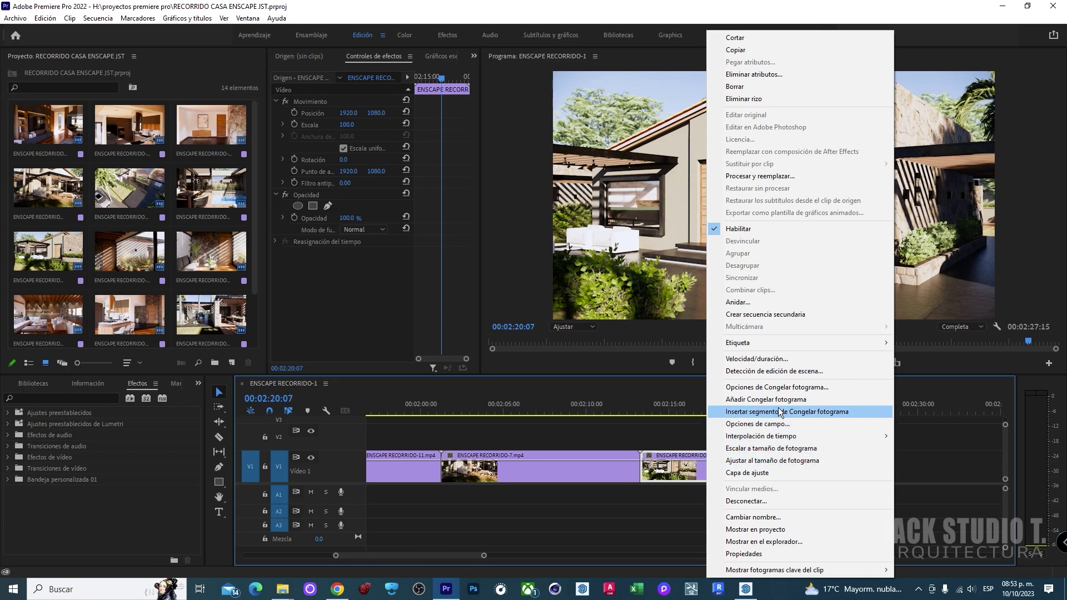
left_click(762, 359)
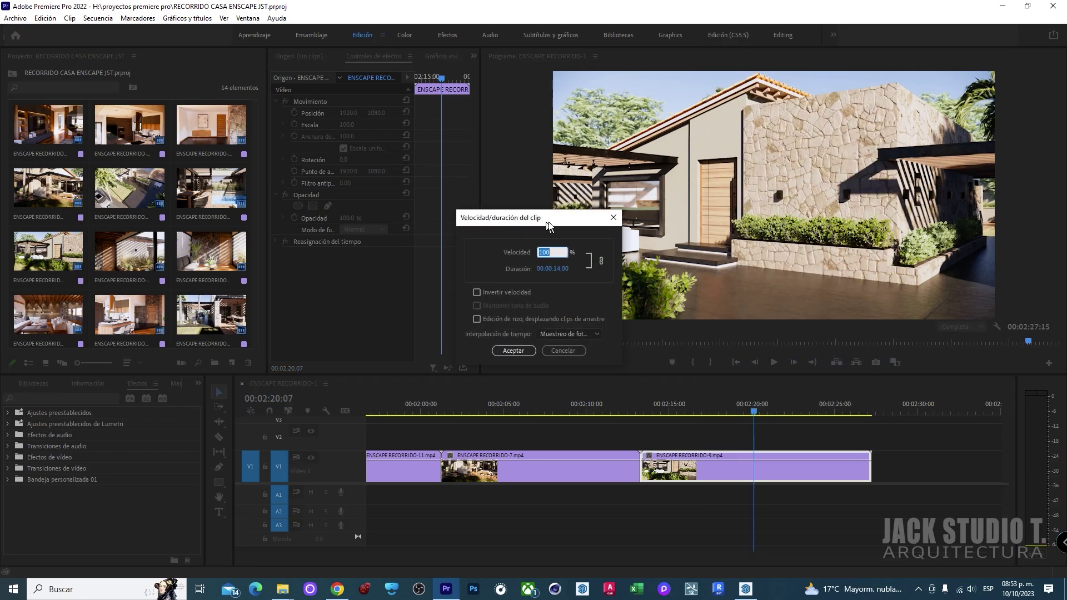
type("-1")
key("Return")
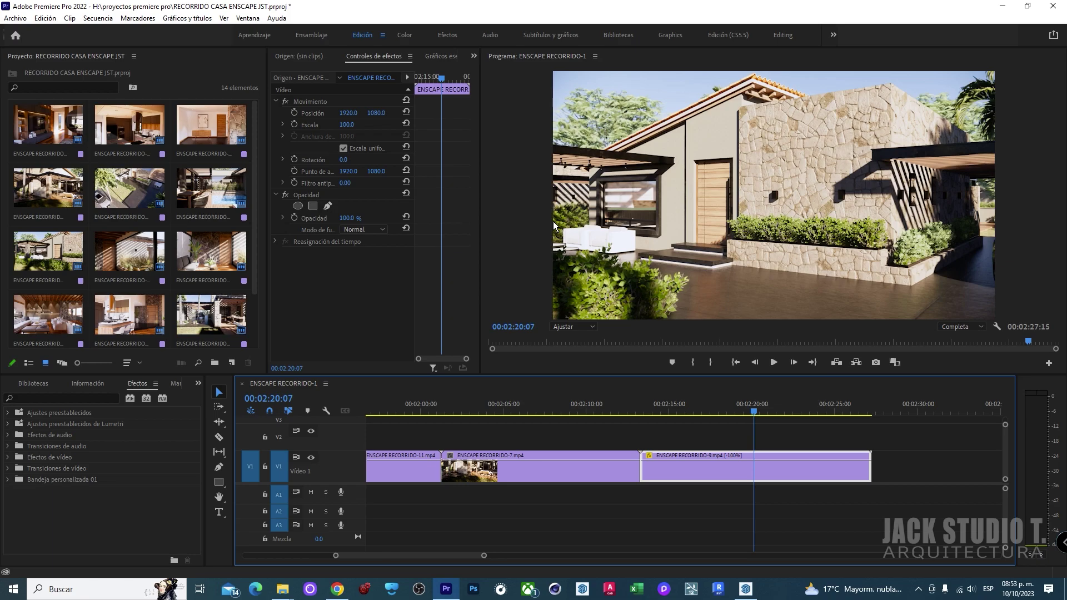
Preview the reversed RECORRIDO-9 clip, then select the RECORRIDO-8 clip
left_click(645, 409)
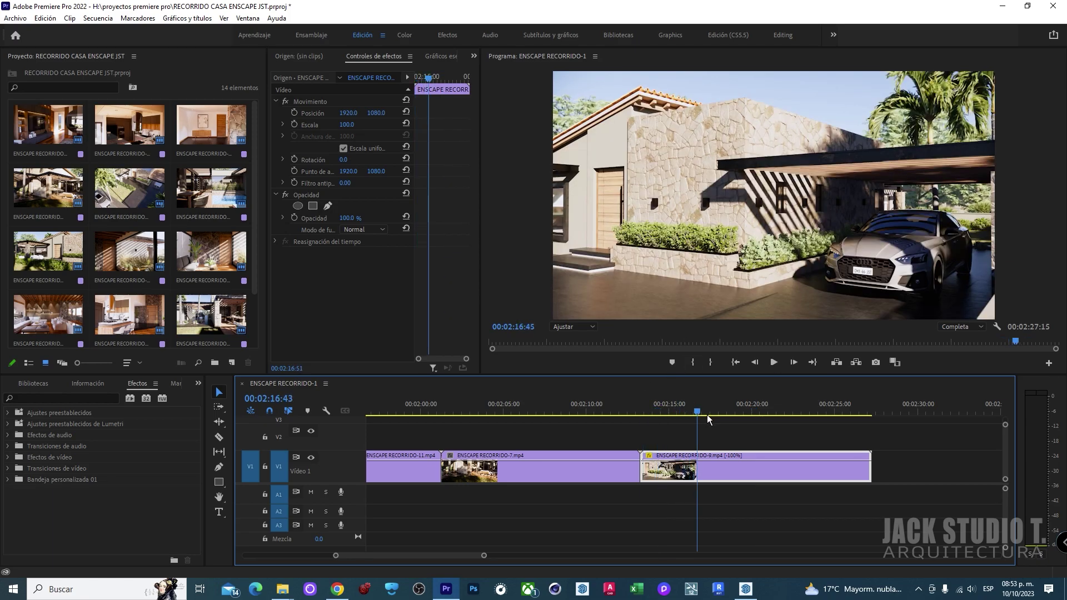
left_click(808, 412)
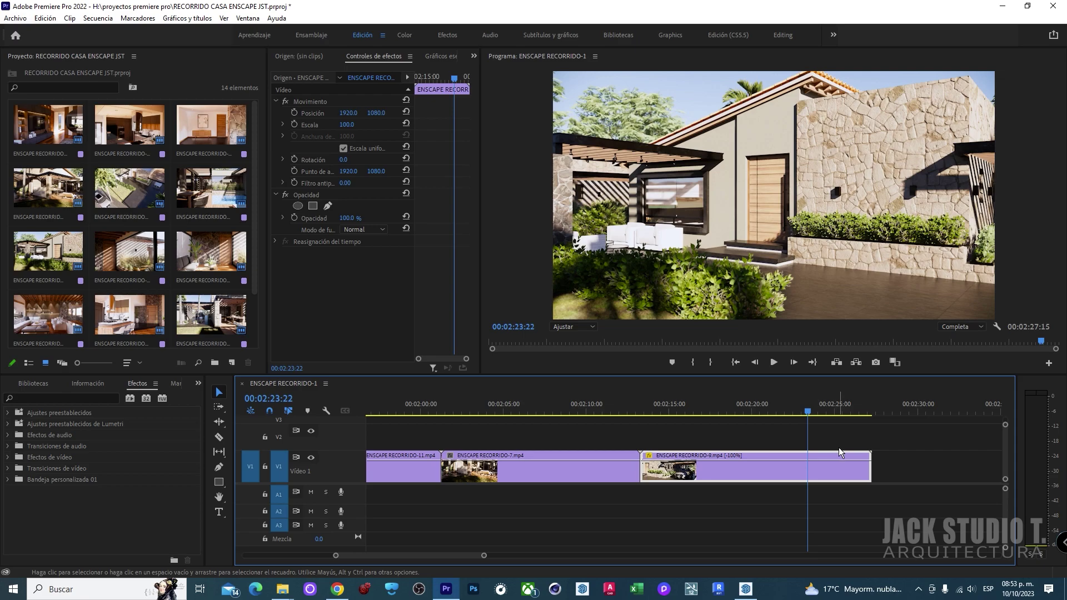
left_click(869, 438)
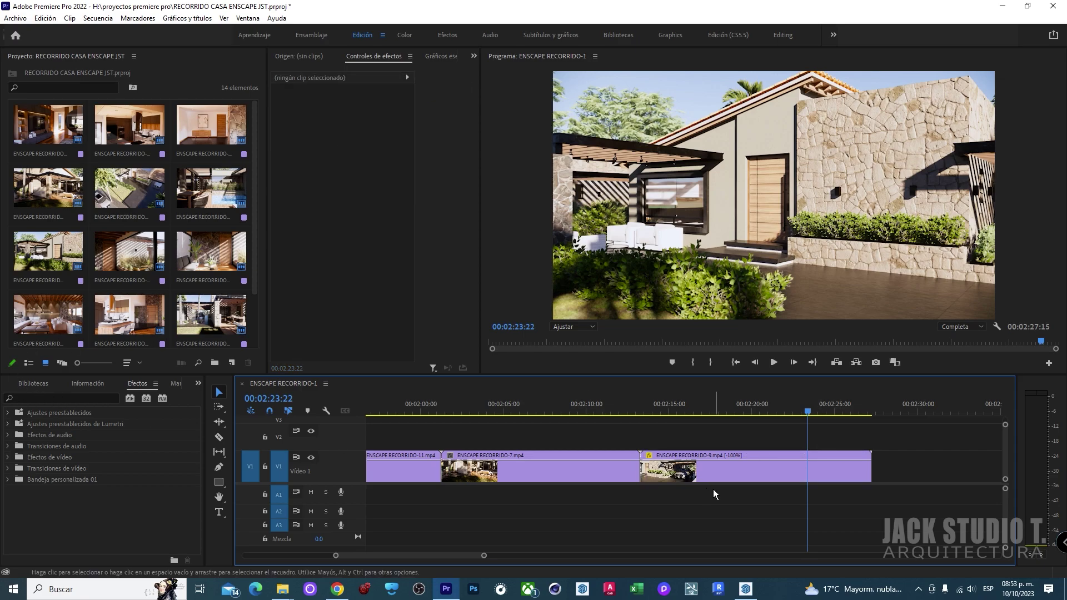
left_click_drag(462, 555, 371, 556)
left_click(439, 472)
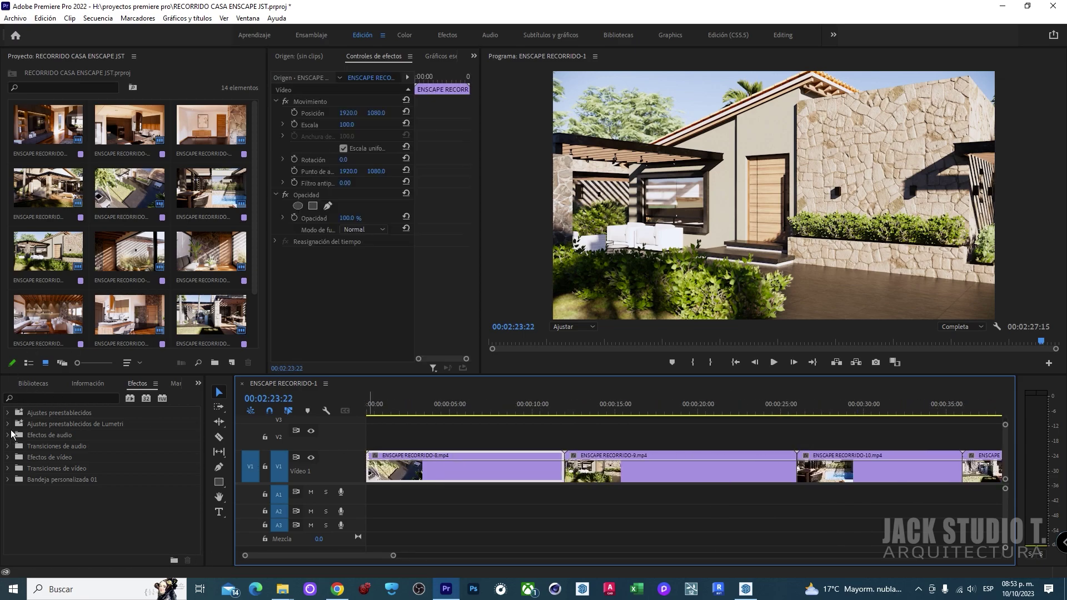
Search 'disolu' in Effects and drag Disolución cruzada onto the last V1 clip's end
left_click(66, 396)
type("DIS")
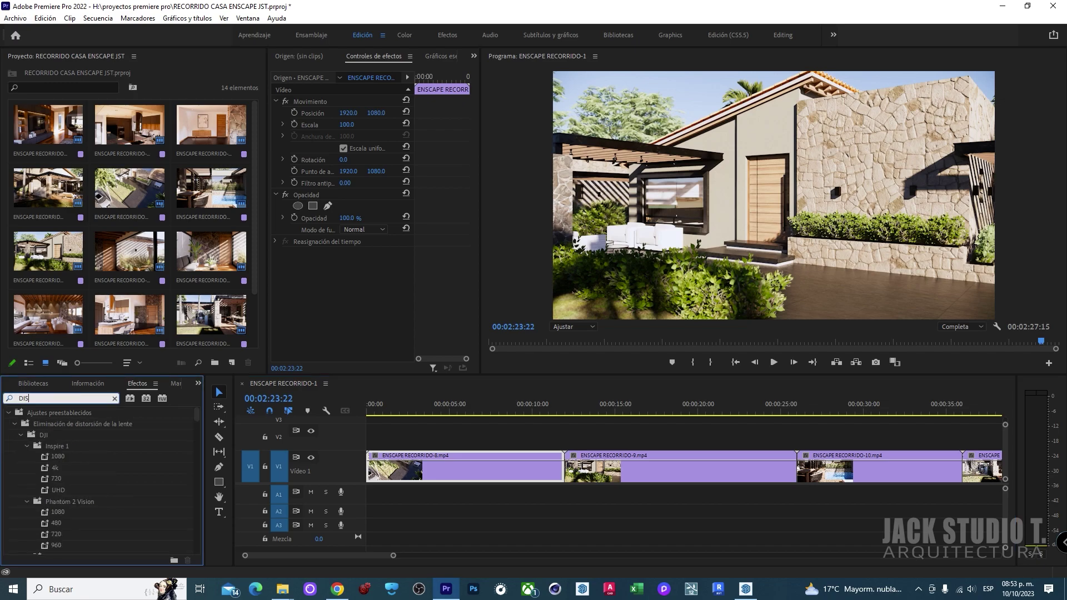
type("OLU")
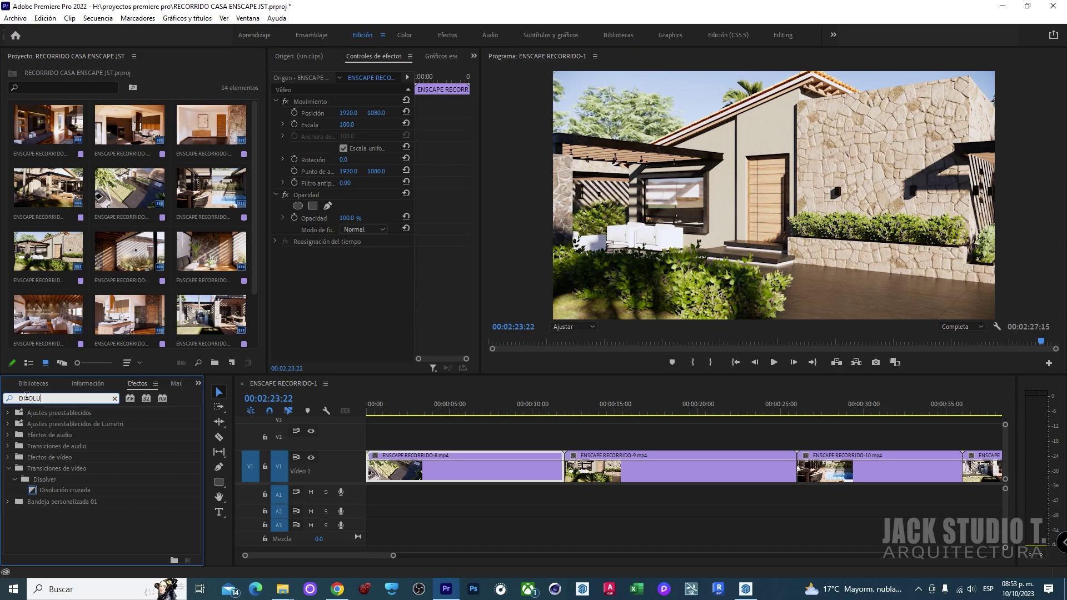
left_click(55, 492)
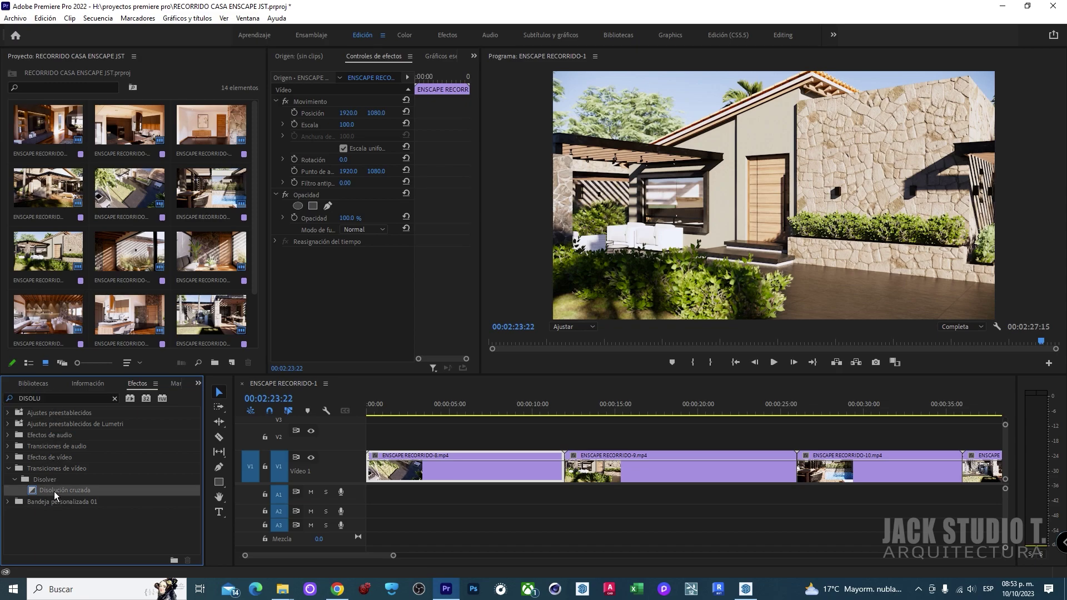
left_click_drag(49, 492, 375, 477)
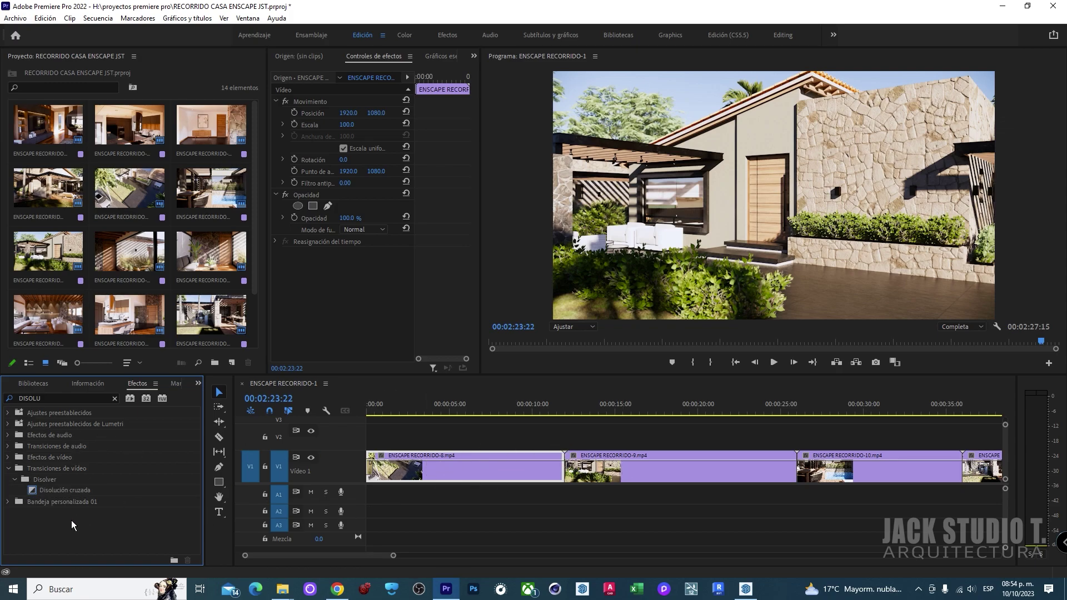
Check the dissolve at 00:02:25:23, then select all clips in the sequence
scroll(463, 504, "down", 5)
scroll(786, 495, "up", 5)
left_click(574, 475)
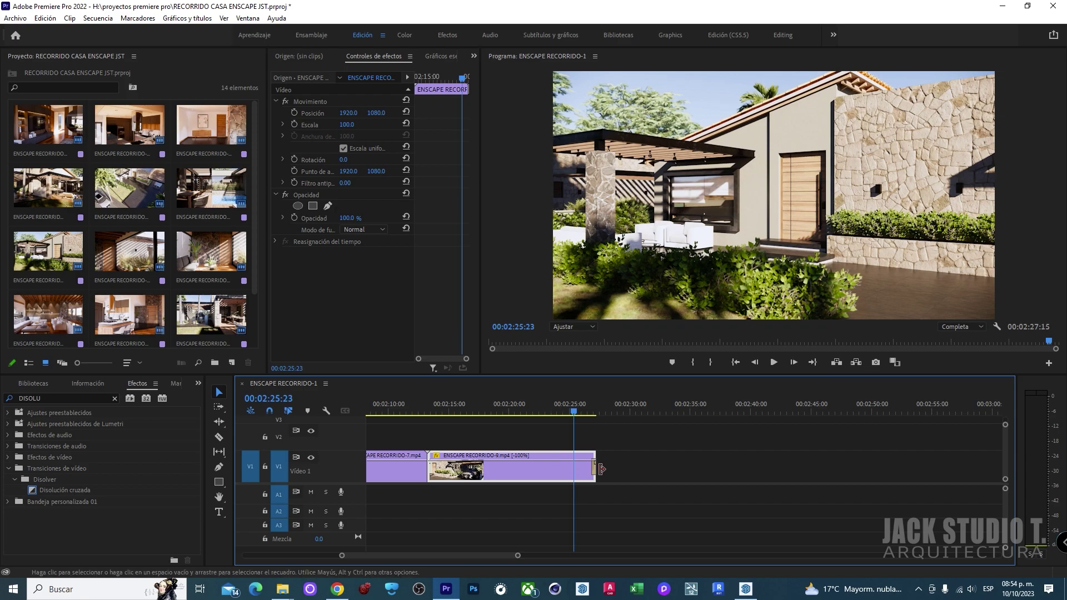
left_click(614, 455)
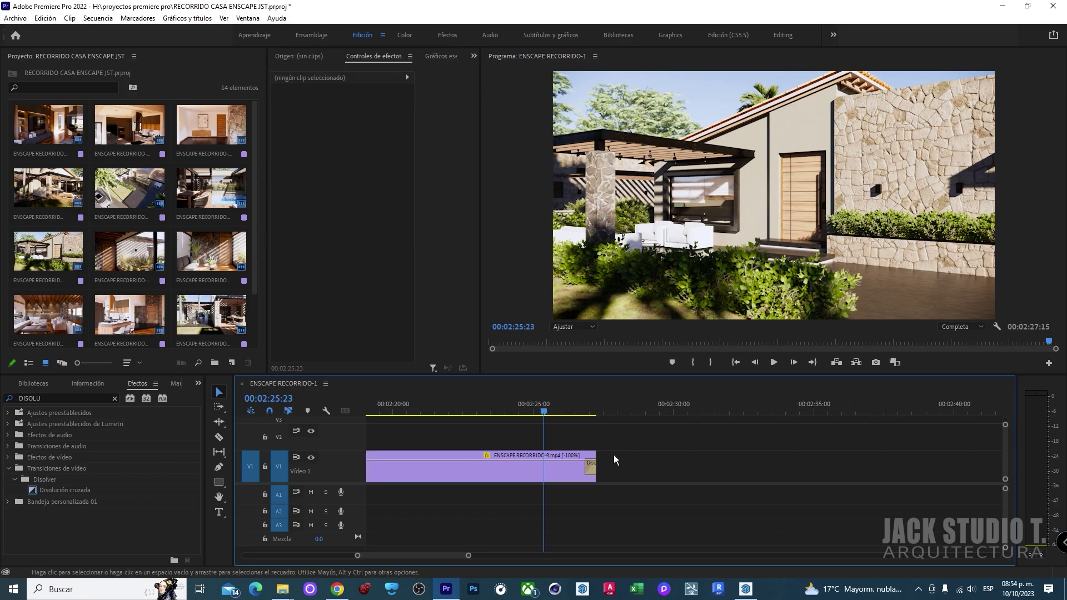
scroll(693, 484, "down", 3)
scroll(590, 484, "up", 2)
key("ctrl+a")
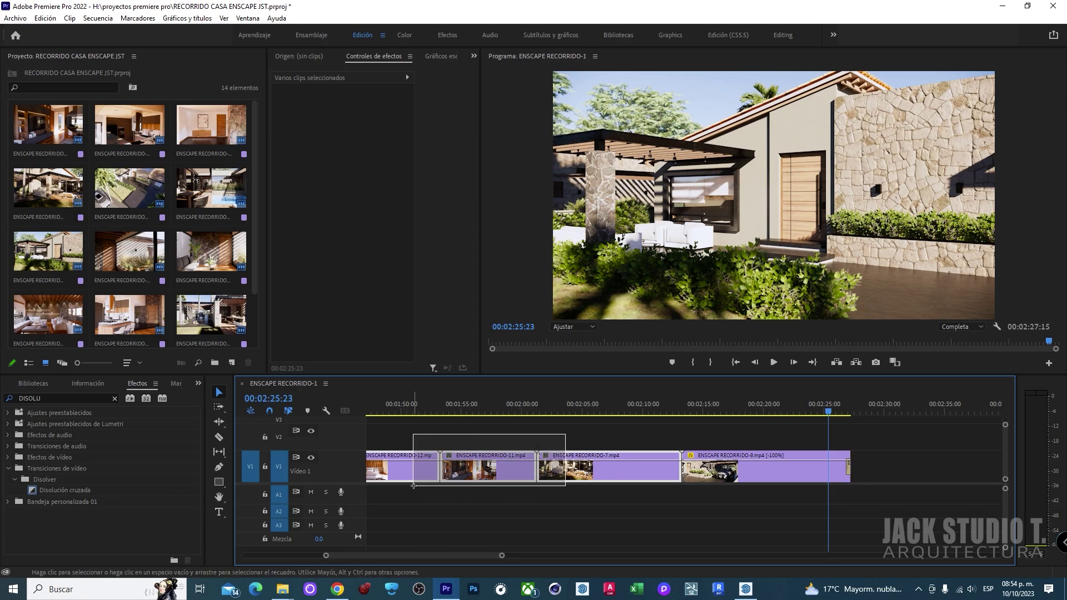
Apply default transitions with Ctrl+D, accepting the insufficient media warning
key("ctrl+d")
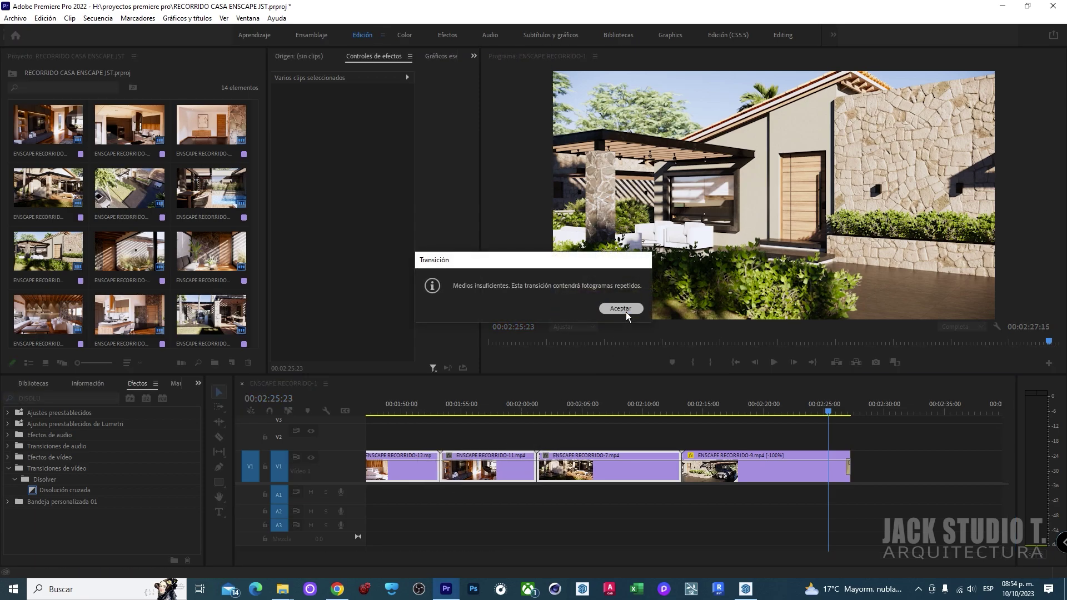
left_click(626, 312)
scroll(435, 488, "up", 2)
scroll(638, 489, "down", 3)
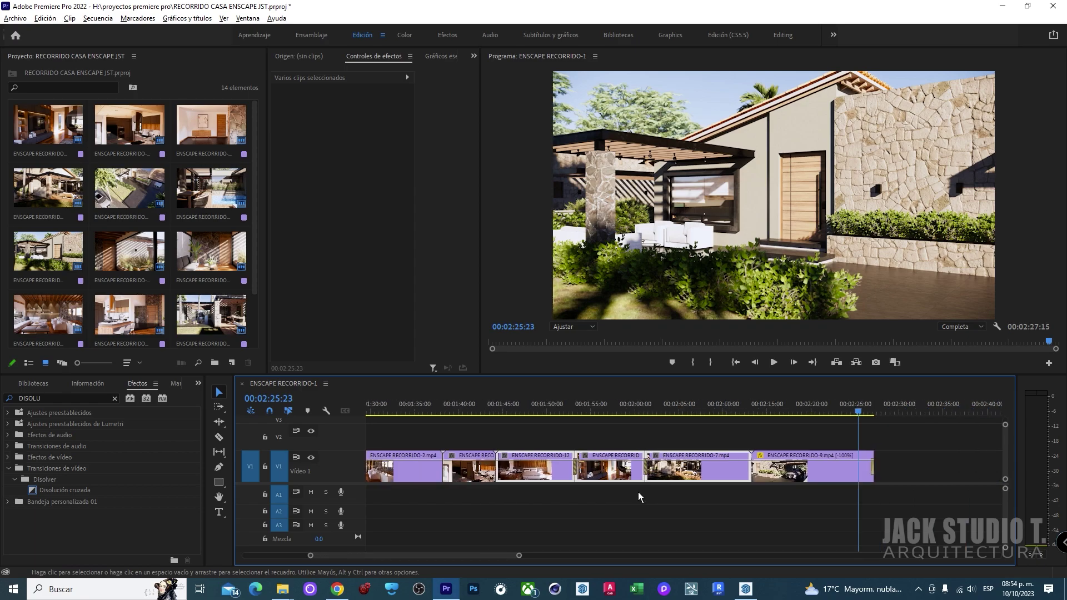
left_click(645, 406)
scroll(428, 555, "down", 3)
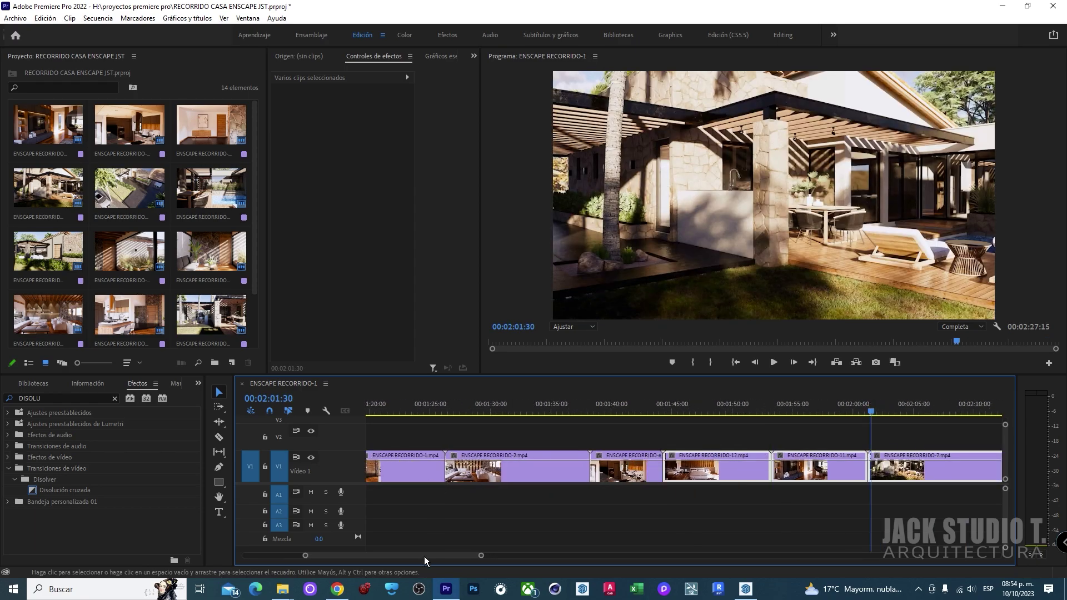
scroll(429, 556, "up", 3)
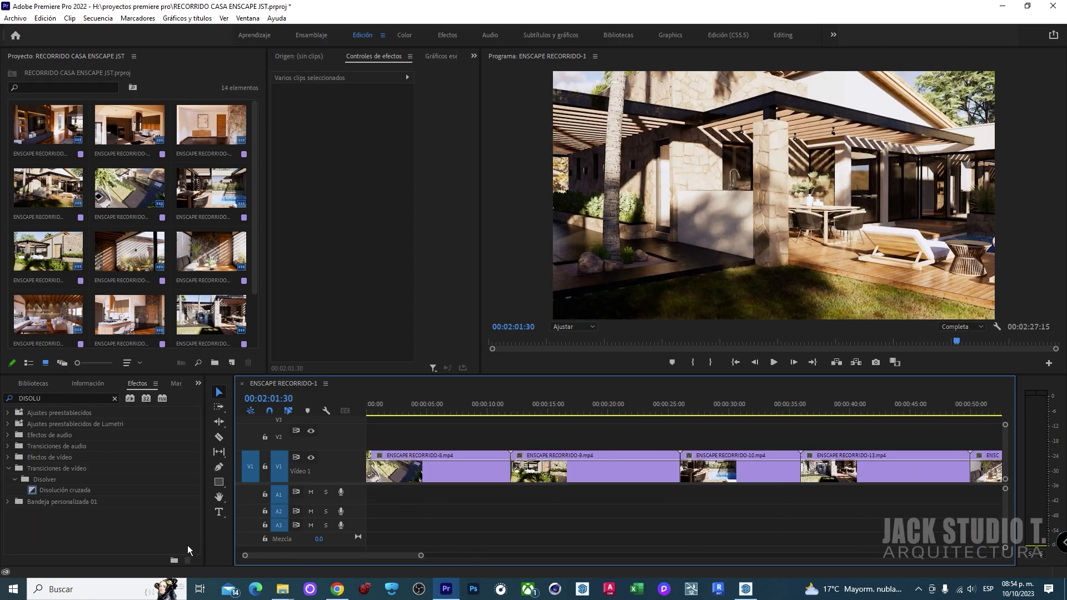
Search 'PASAR' and place Pasar a negro on the clip 8/9 cut, accepting the warning
left_click(114, 399)
type("PASAR A")
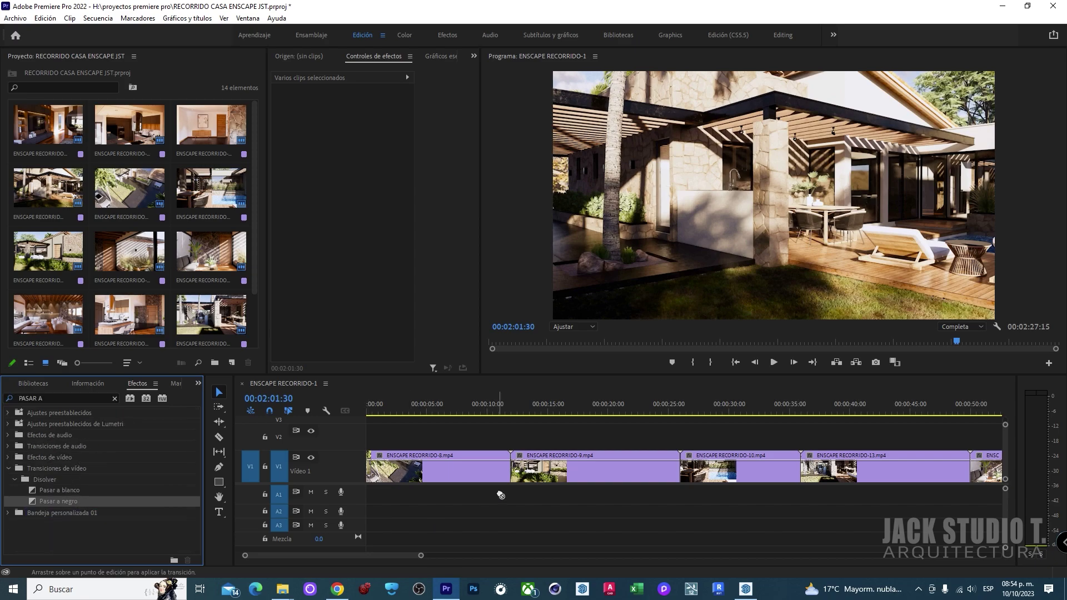
left_click_drag(78, 504, 511, 468)
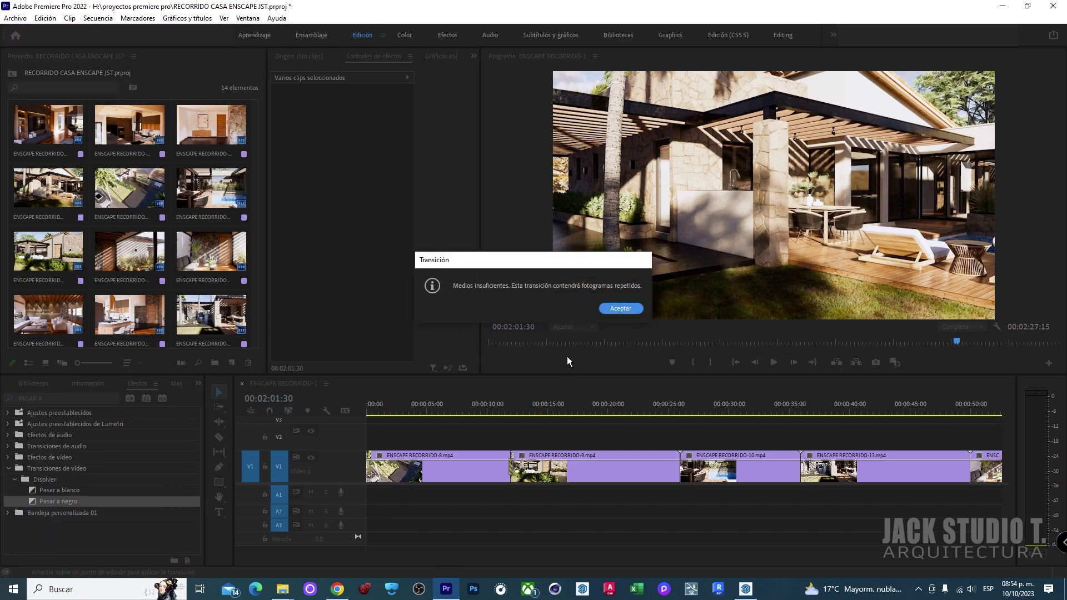
left_click(619, 308)
scroll(541, 493, "up", 3)
left_click(465, 405)
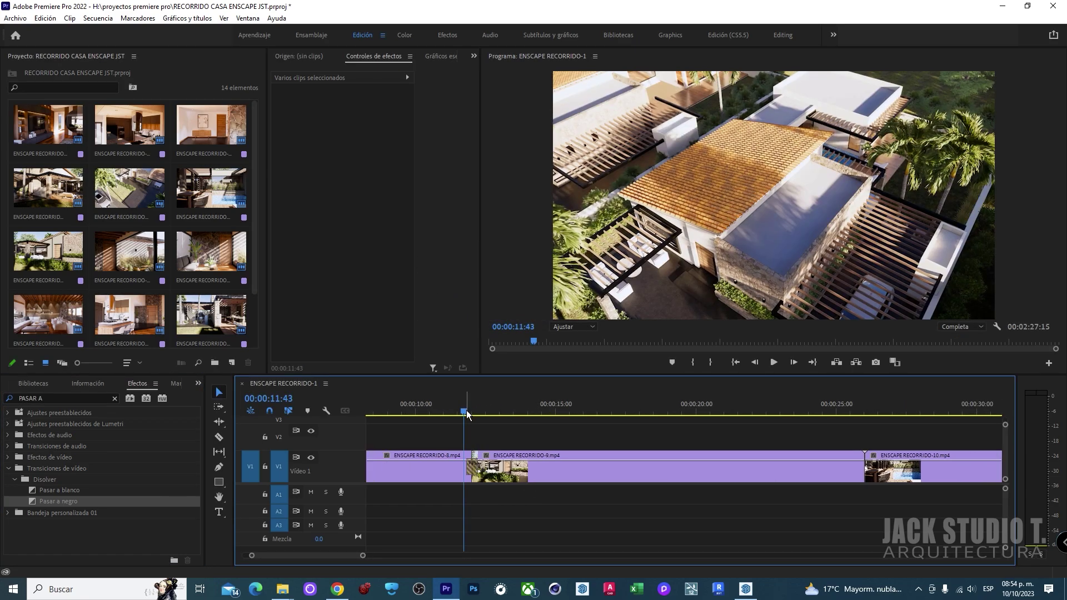
Lengthen the Pasar a negro transition from 00:25 to 01:13 and play it back
left_click_drag(467, 412, 478, 414)
key("=")
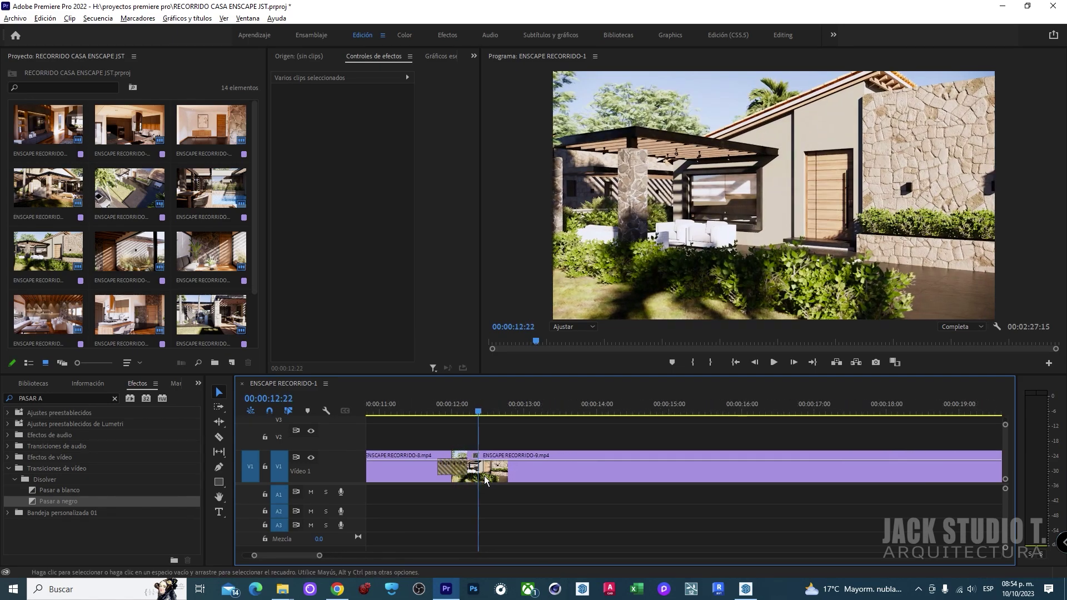
left_click(446, 475)
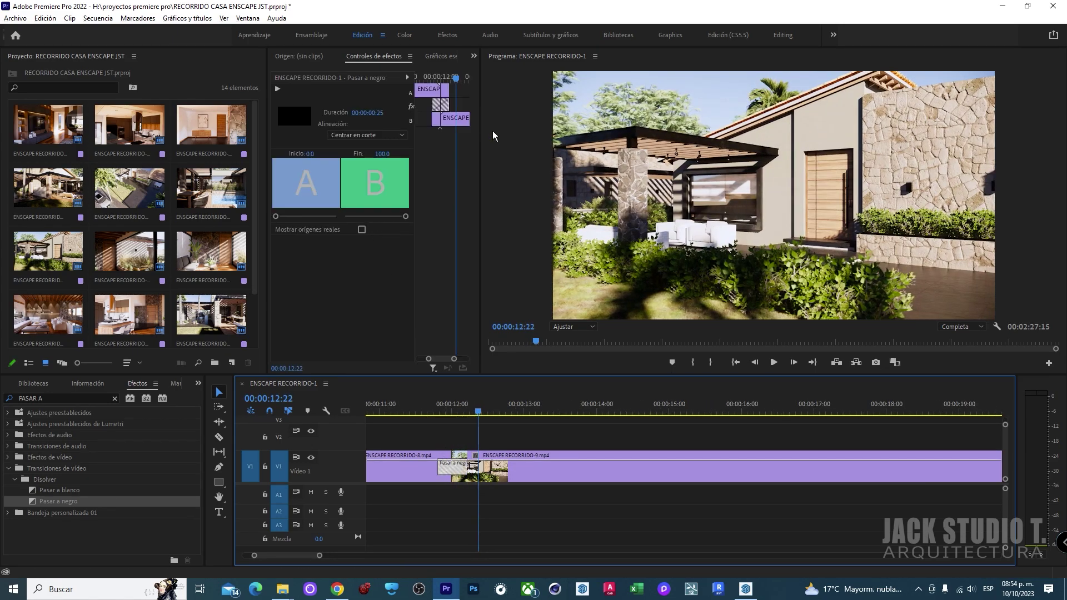
left_click_drag(481, 135, 680, 151)
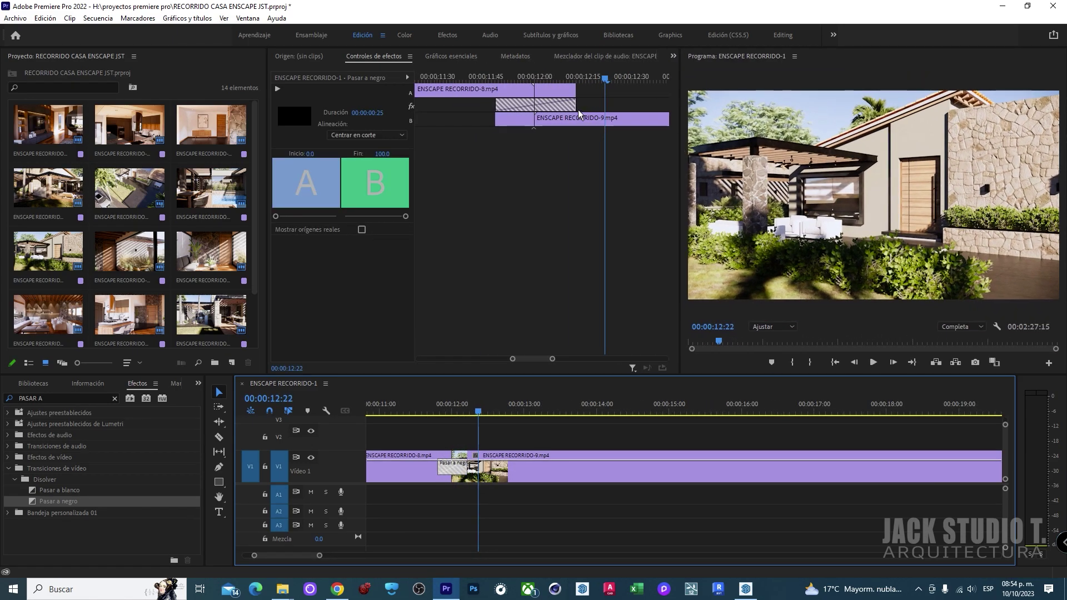
left_click_drag(579, 111, 660, 106)
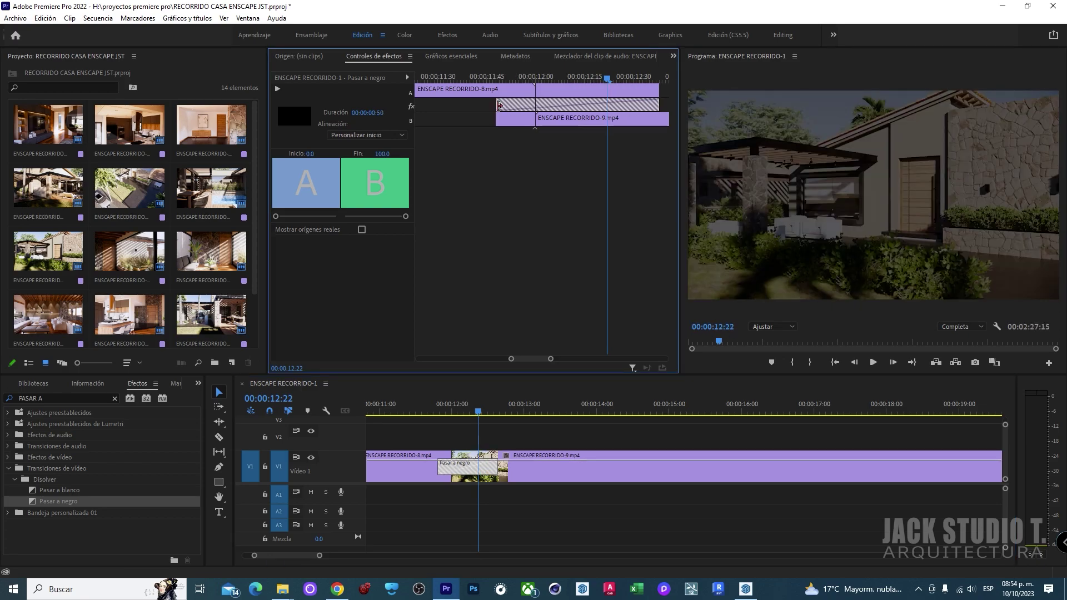
left_click_drag(499, 106, 421, 106)
left_click(401, 412)
key("space")
key("space")
key("minus")
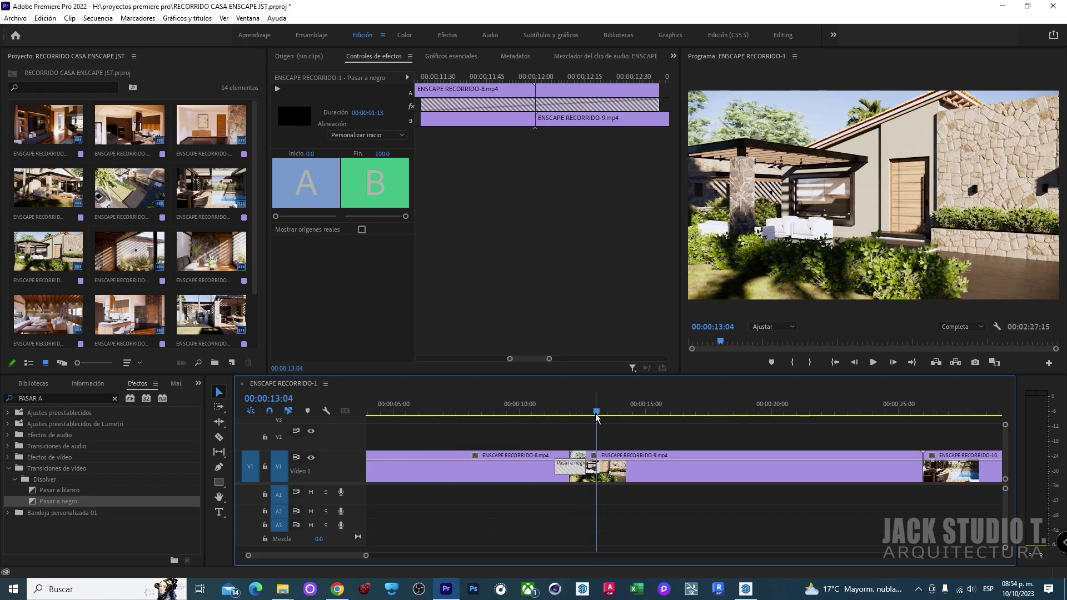
Inspect clips RECORRIDO-8 and -9 in Effect Controls, Essential Graphics and Metadata
left_click(629, 475)
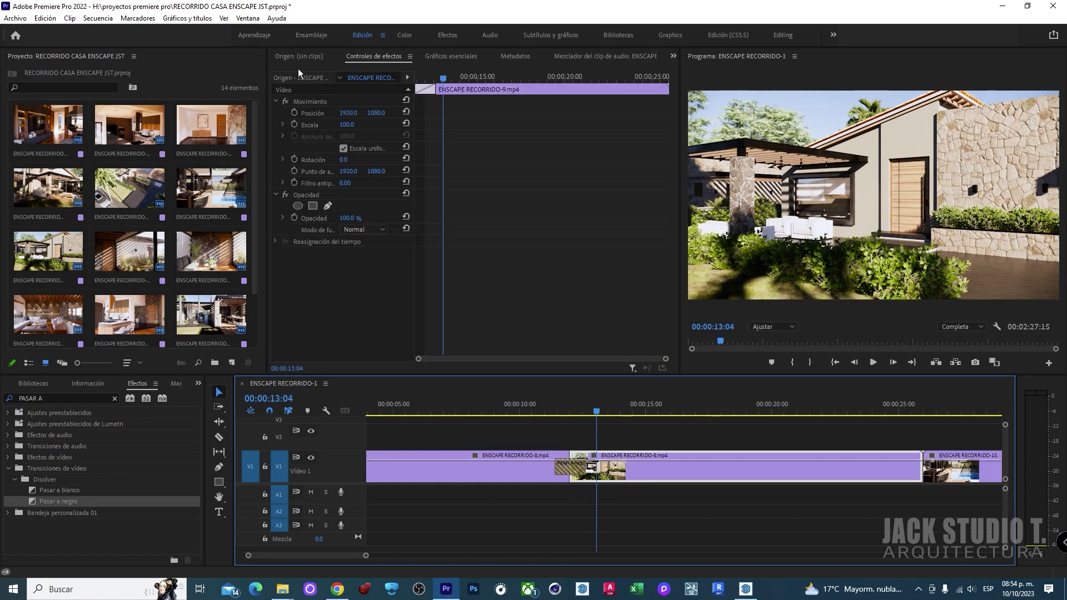
left_click(461, 467)
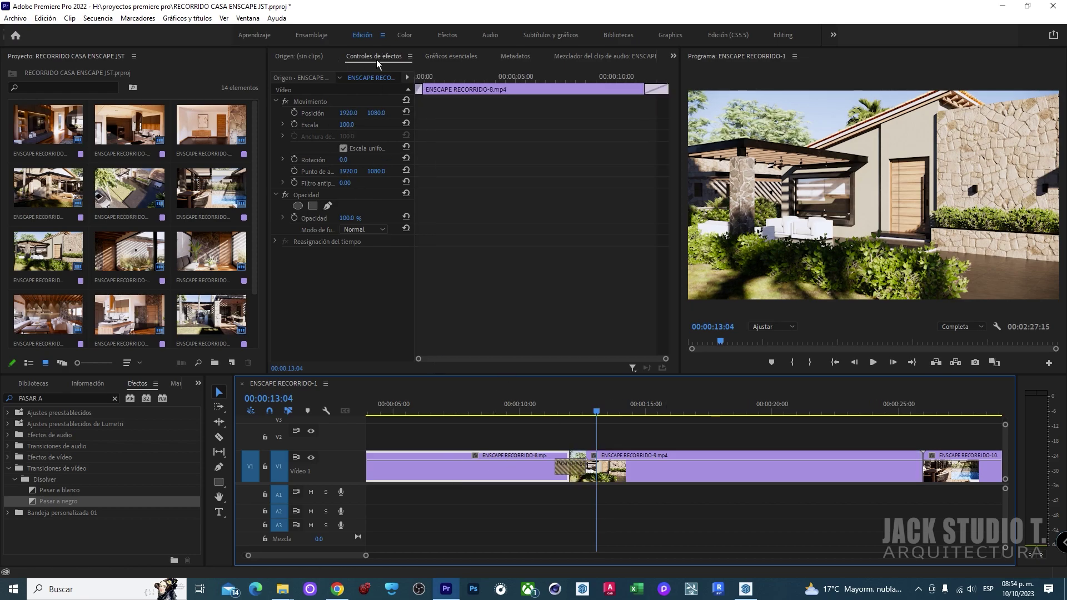
left_click(455, 55)
left_click(531, 56)
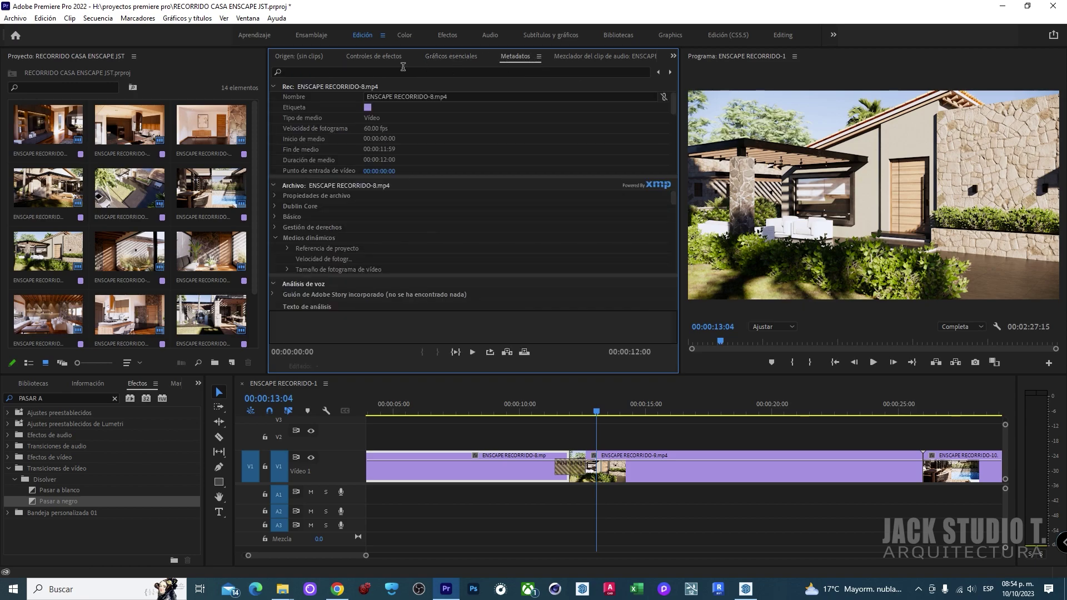
left_click(383, 60)
left_click(641, 472)
left_click(479, 474)
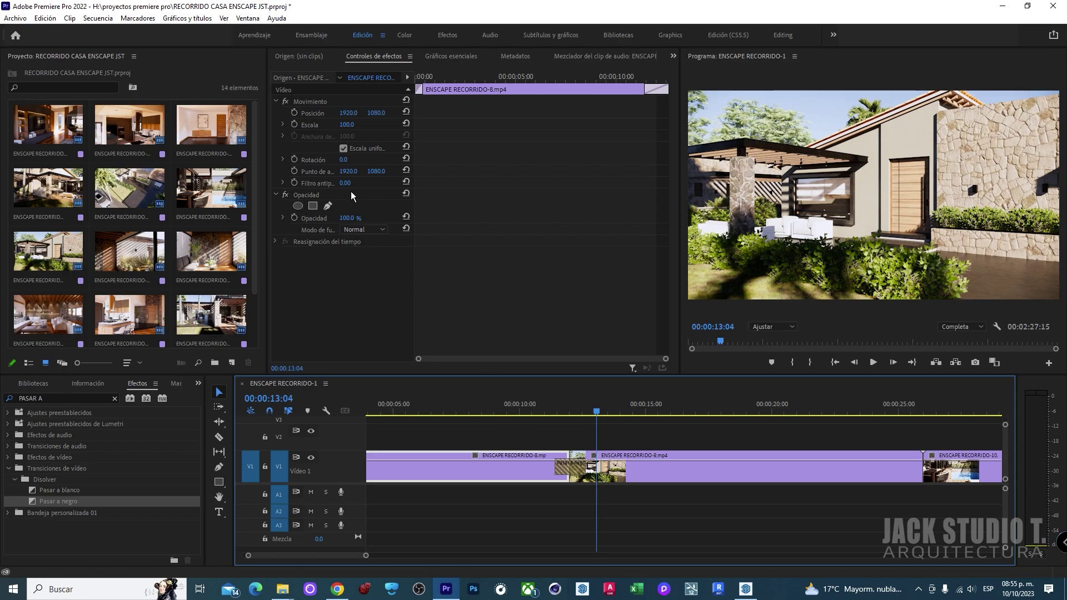
left_click(544, 411)
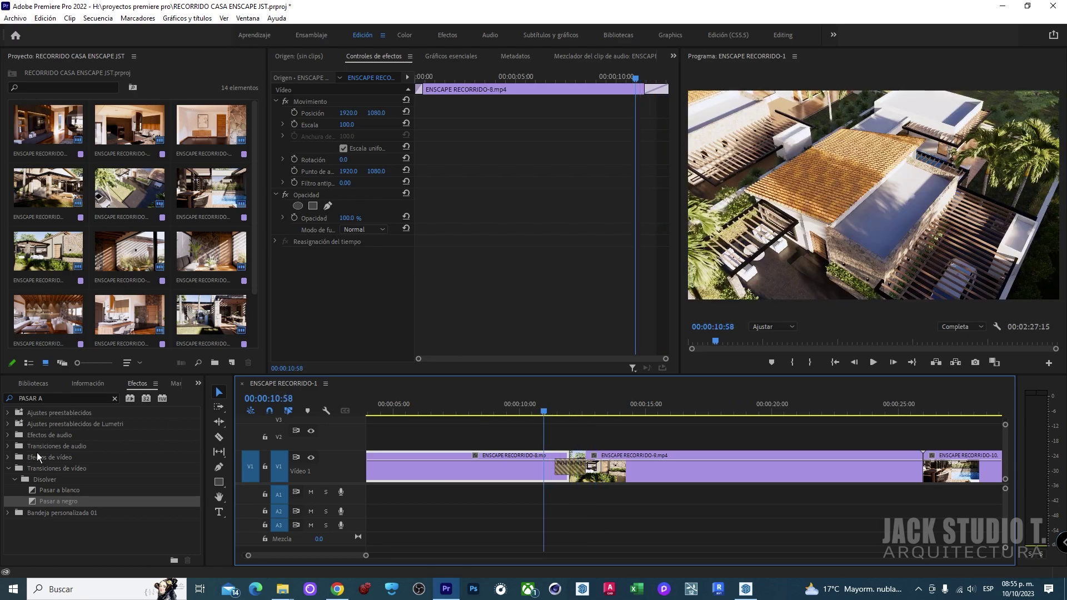
Clear the effects search and expand Efectos de vídeo > Transición
left_click(8, 468)
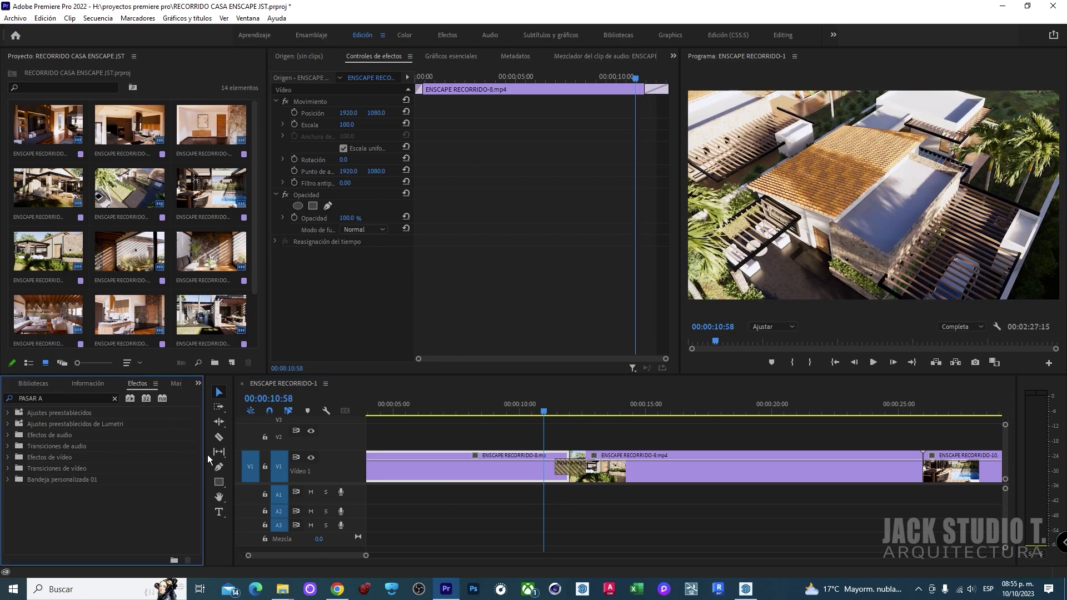
left_click(117, 400)
left_click(10, 425)
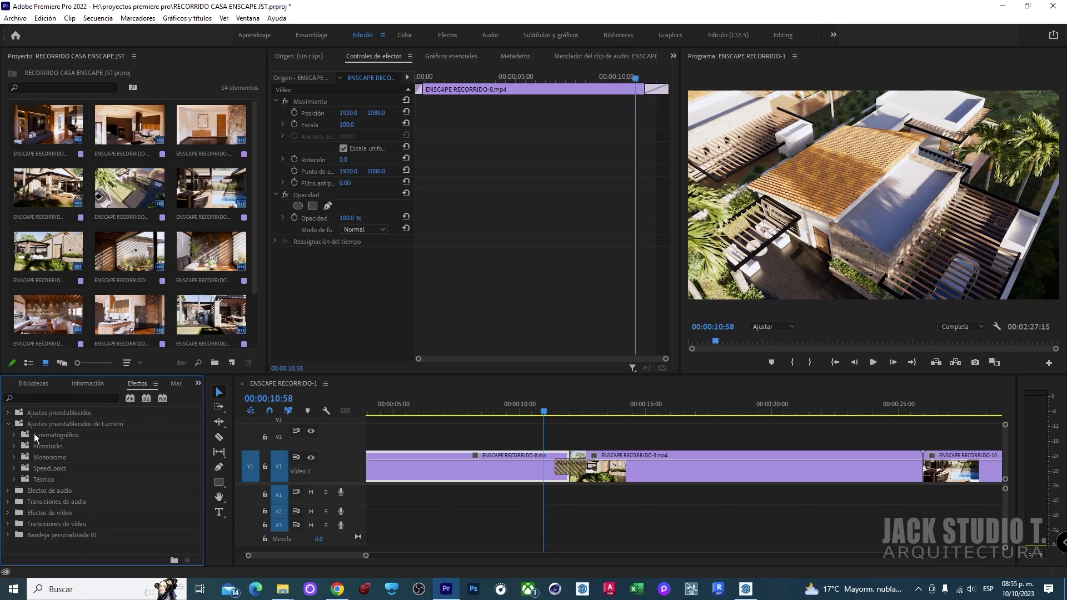
left_click(7, 425)
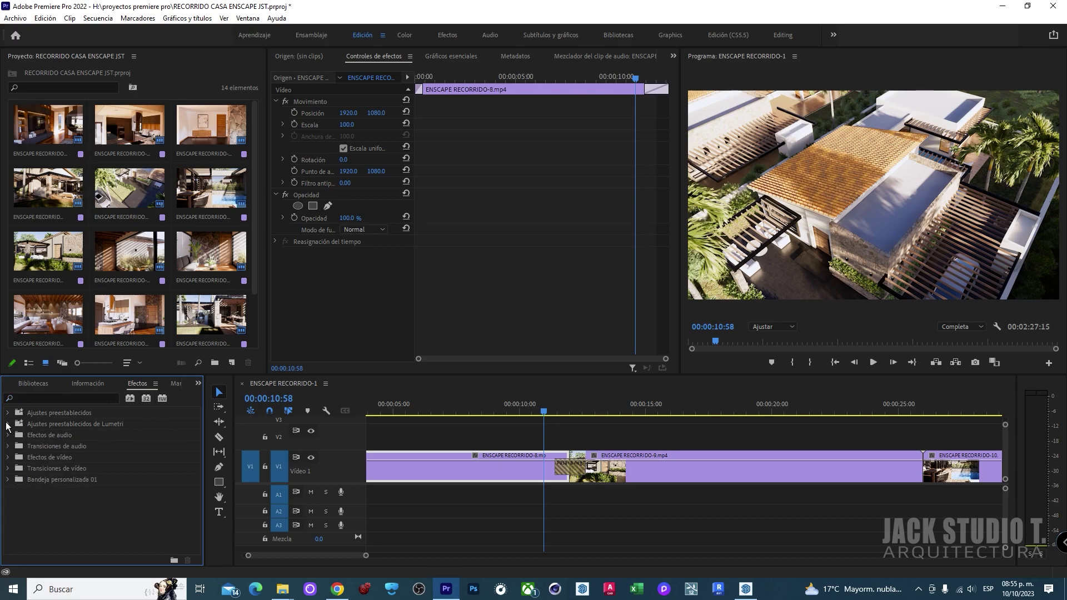
left_click(8, 457)
scroll(76, 483, "down", 2)
scroll(74, 482, "down", 1)
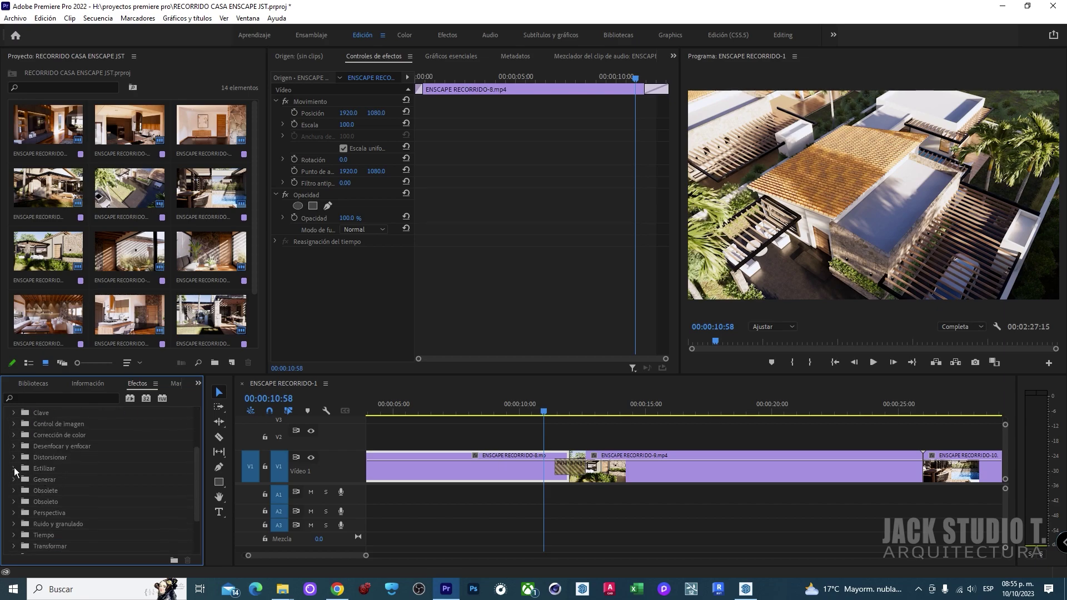
left_click(15, 469)
left_click(14, 469)
scroll(18, 459, "down", 2)
left_click(15, 514)
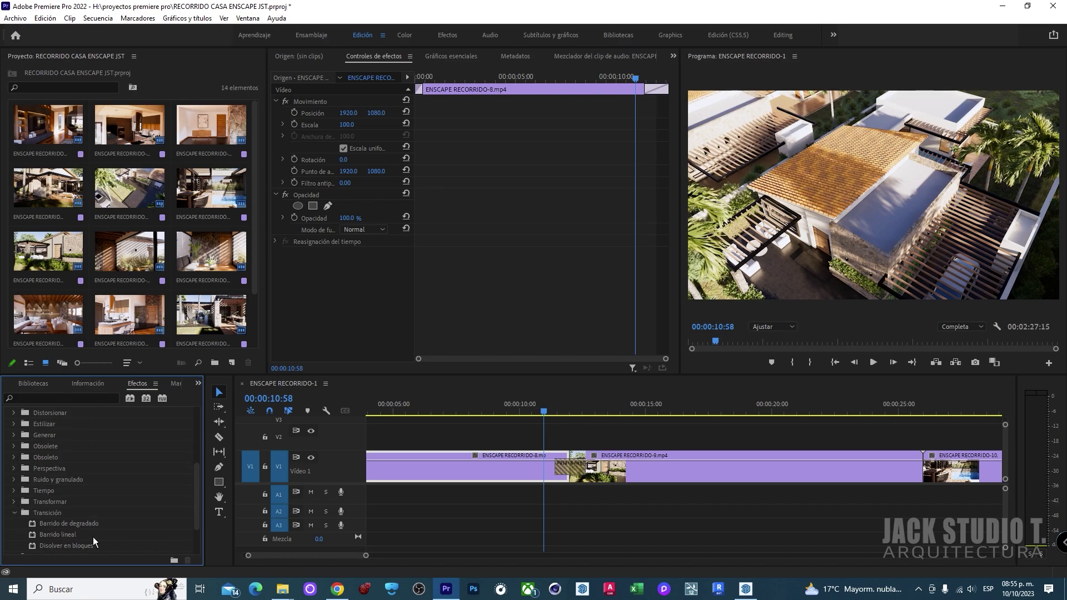
scroll(527, 536, "down", 3)
scroll(810, 515, "down", 3)
Test Barrido de degradado on clip 10, undo it, and apply Barrido lineal to clip 9
left_click(501, 412)
left_click_drag(110, 521, 519, 476)
key("space")
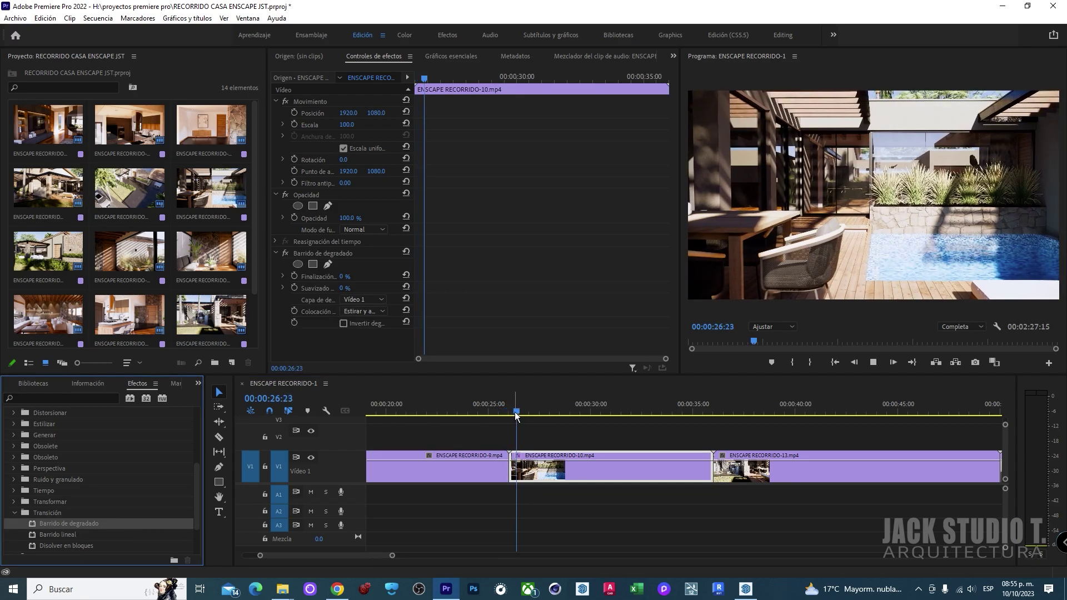
key("space")
key("ctrl+z")
scroll(67, 503, "down", 3)
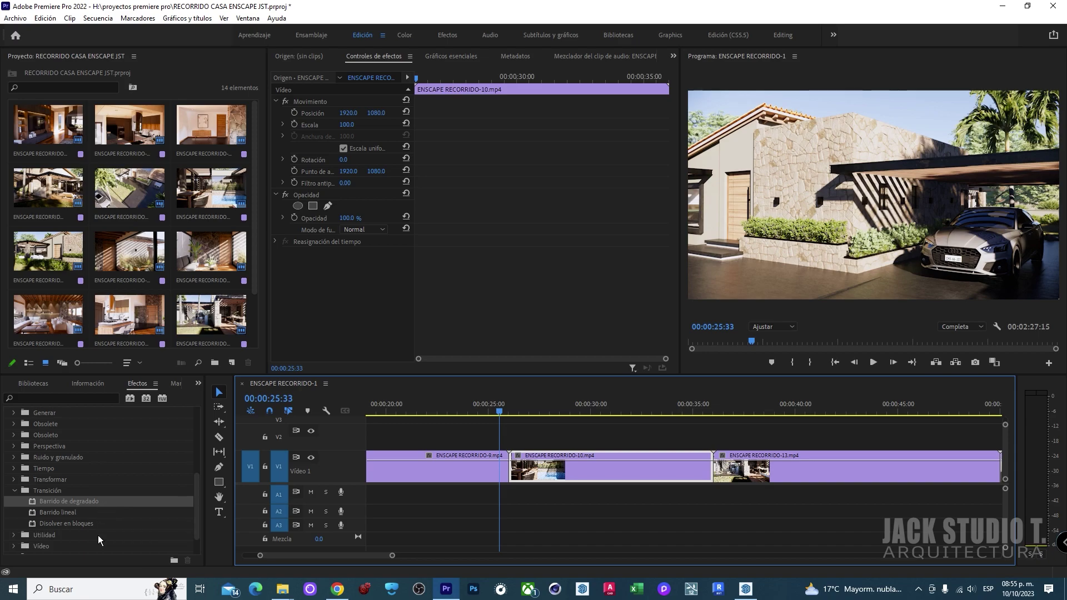
left_click_drag(67, 502, 506, 467)
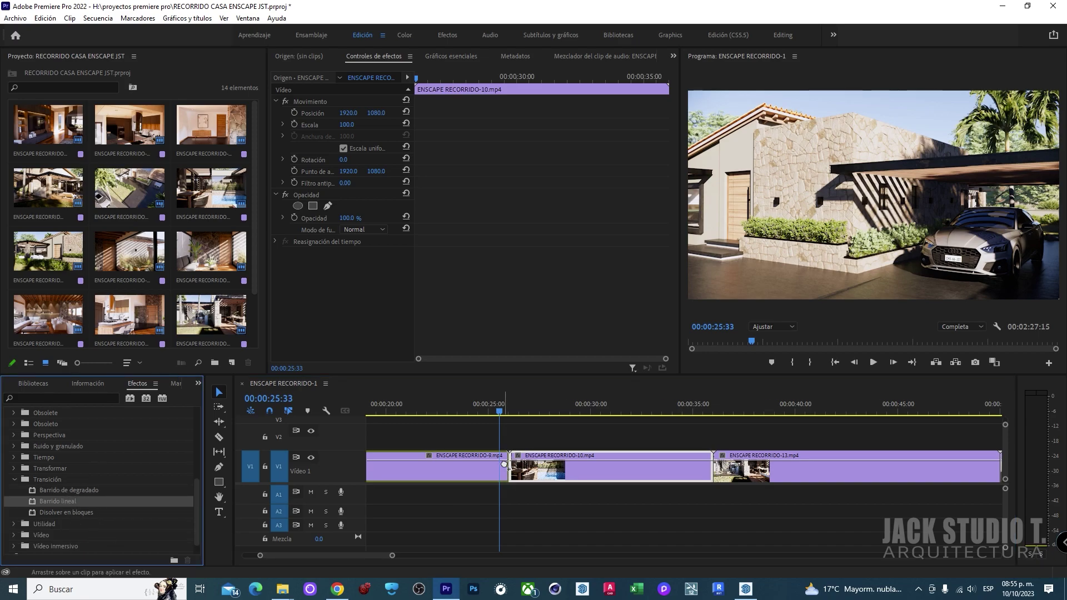
left_click(460, 410)
key("minus")
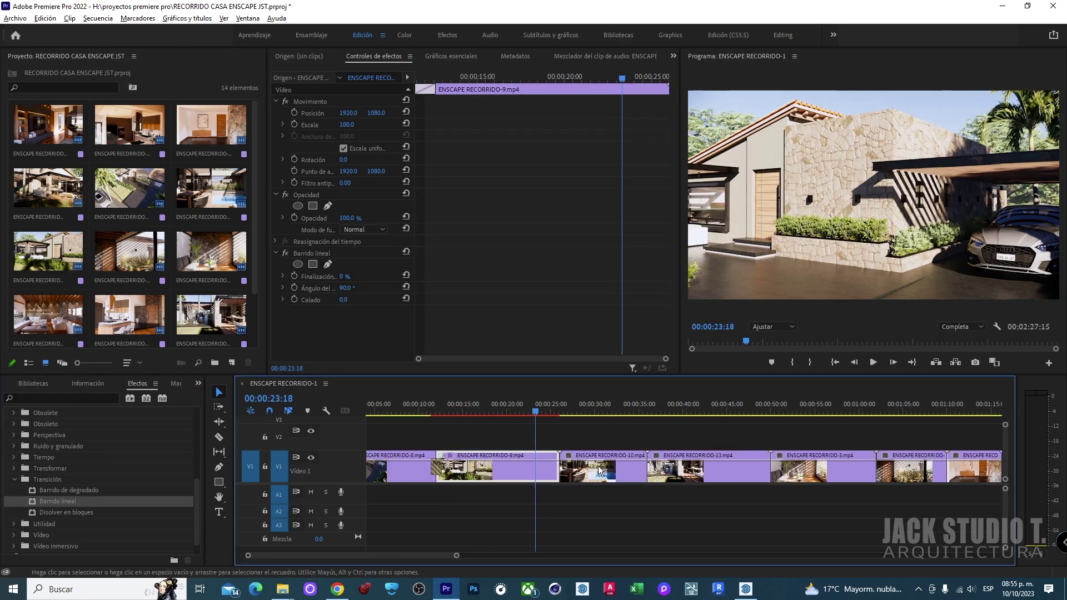
key("equal")
left_click_drag(445, 414, 473, 418)
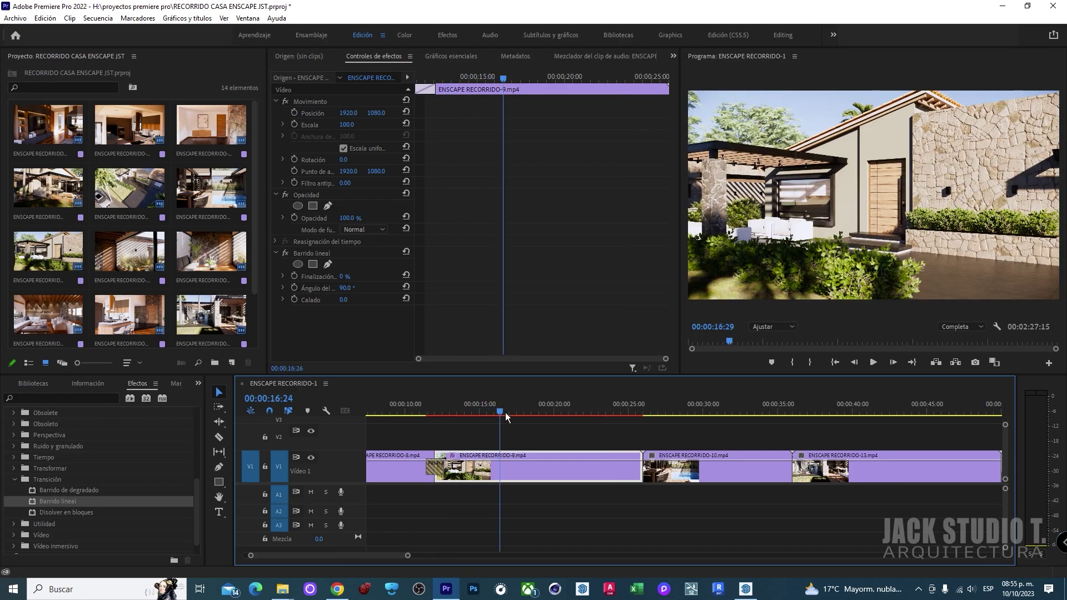
left_click_drag(473, 418, 513, 418)
key("ctrl+z")
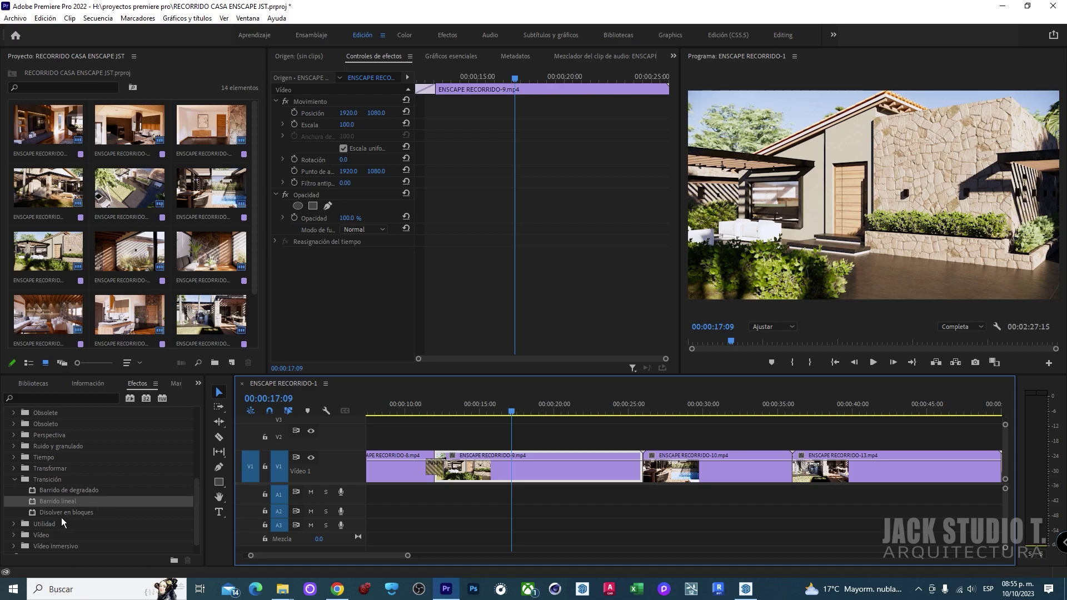
scroll(43, 491, "down", 2)
left_click(15, 461)
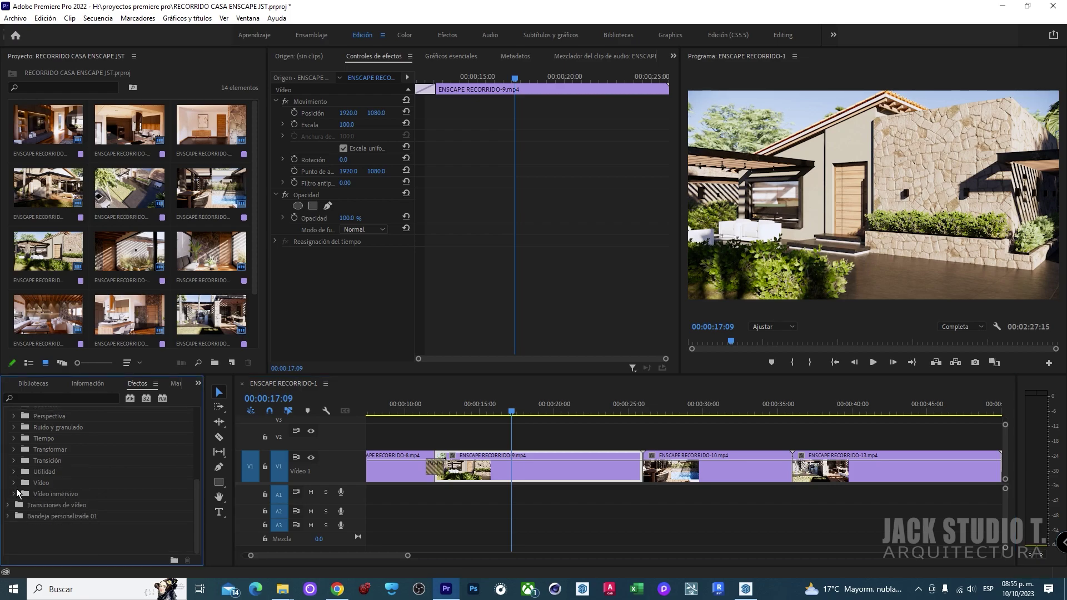
Glance at the Ajustar effects, then start a GeForce Experience screen recording via Alt+Z
scroll(22, 483, "up", 4)
scroll(26, 477, "up", 2)
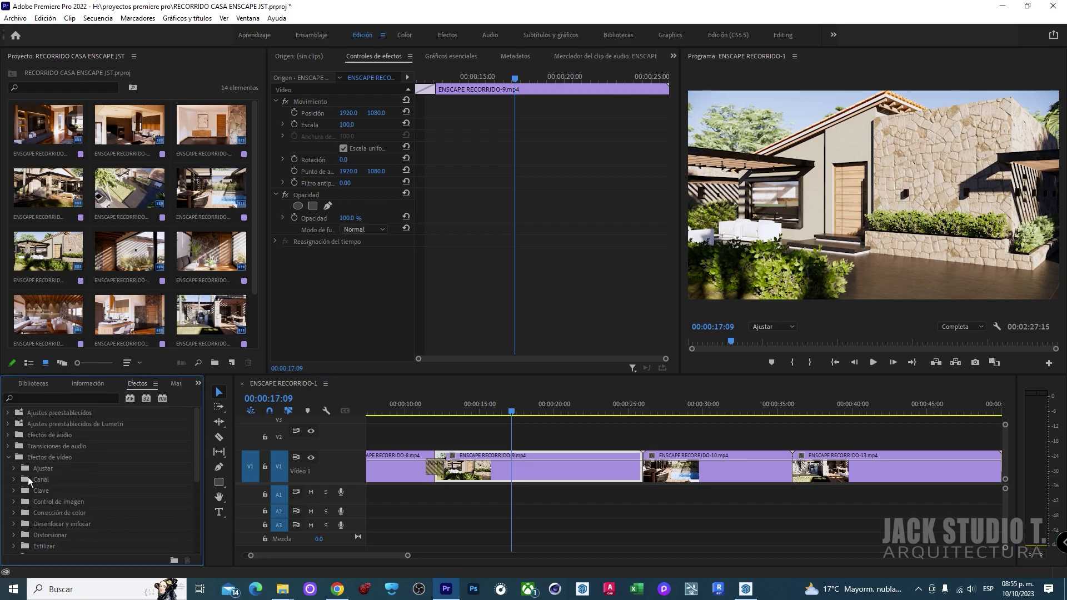
left_click(15, 468)
left_click(15, 469)
left_click(512, 414)
key("alt")
key("alt+z")
left_click(553, 223)
left_click(517, 234)
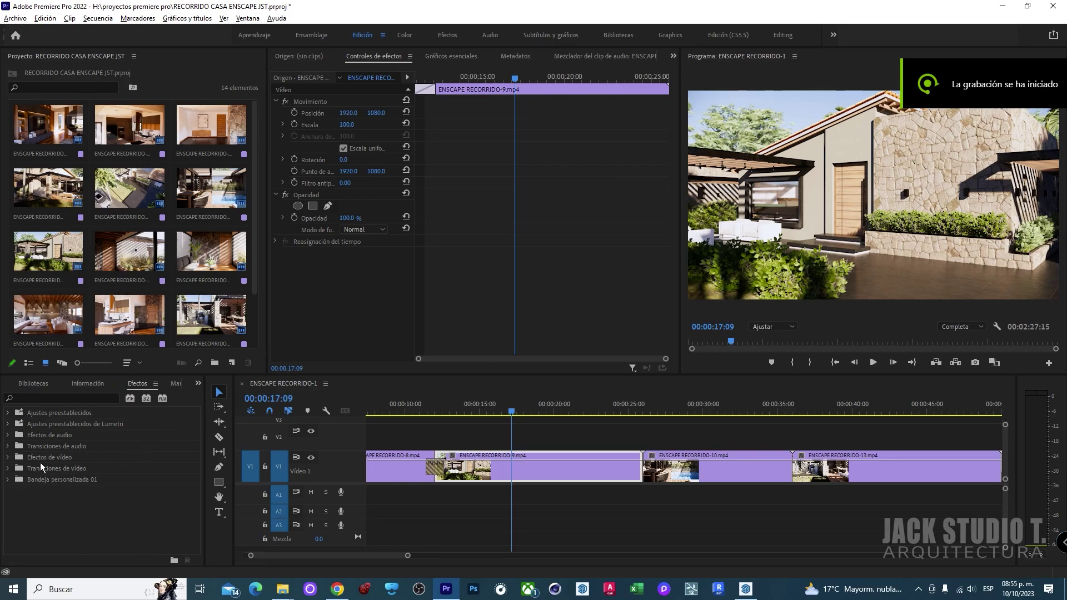
Place the Deslizar > Whip transition on the clip 9/10 cut, accepting the warning
left_click(7, 468)
scroll(61, 460, "down", 2)
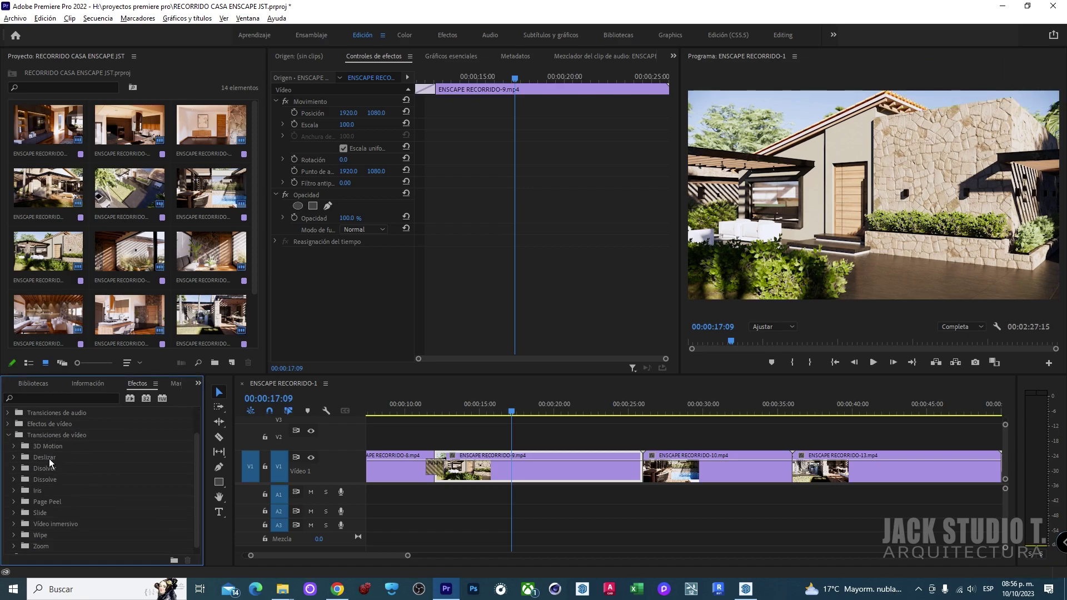
left_click(14, 457)
left_click_drag(42, 470, 643, 469)
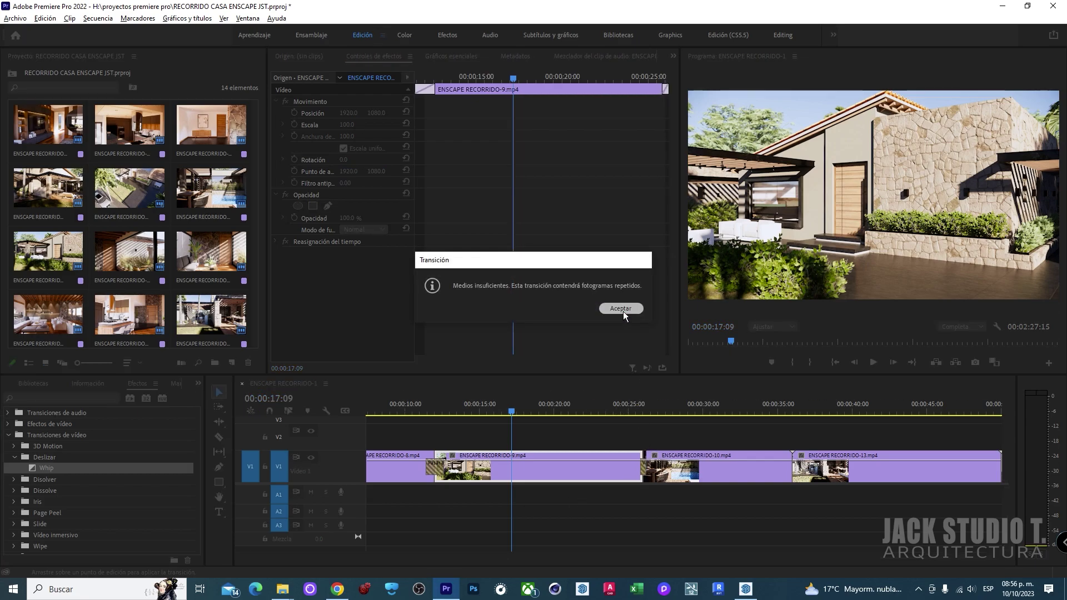
left_click(620, 308)
left_click_drag(638, 413, 643, 414)
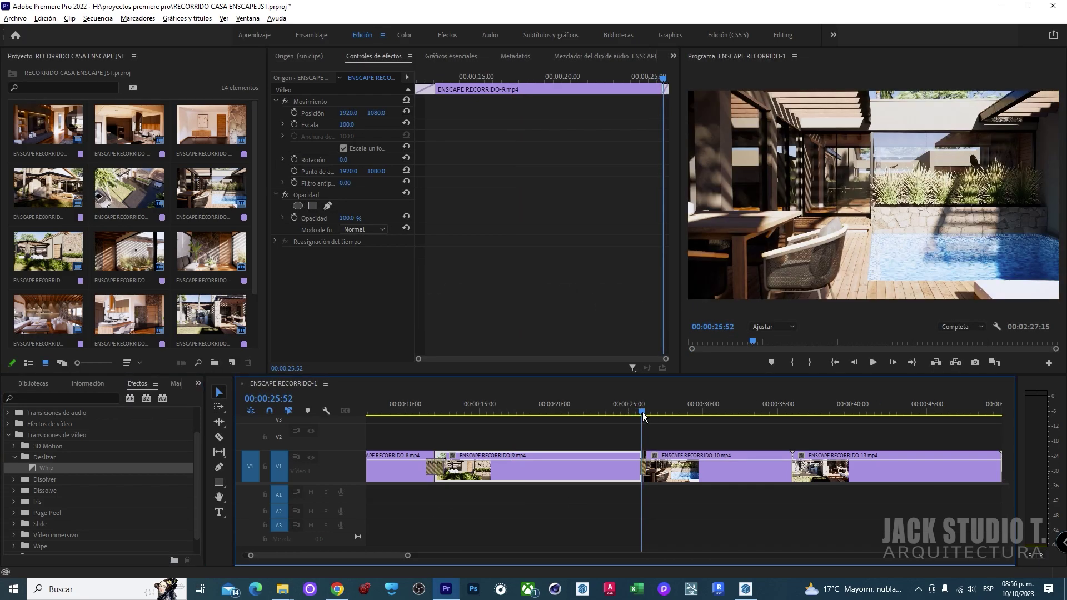
Play the Whip transition between clips 9 and 10 twice, stopping at 26:44
key("space")
scroll(695, 470, "up", 3)
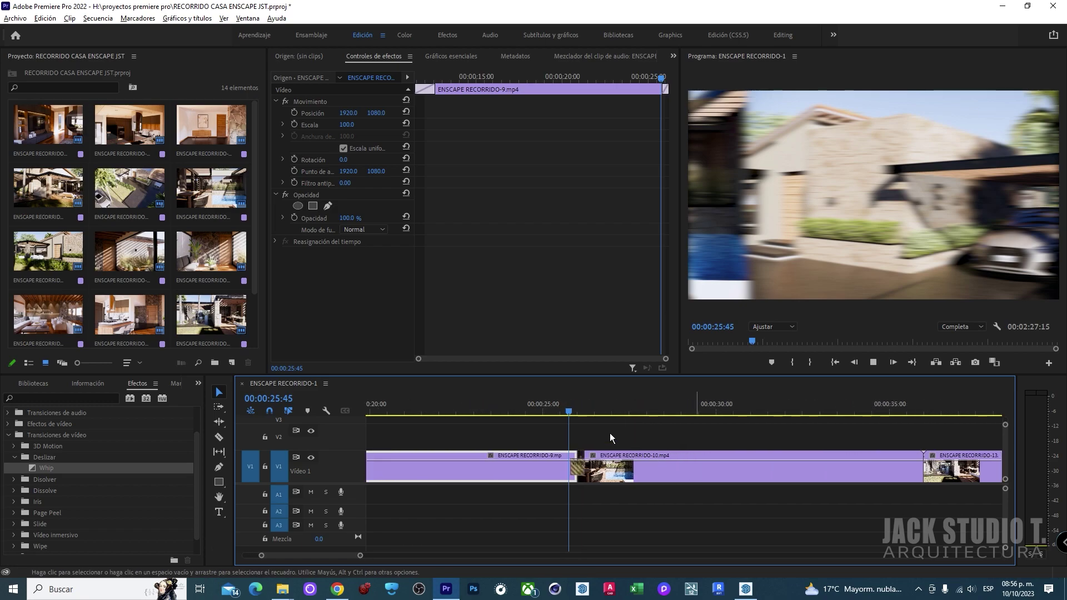
left_click(561, 412)
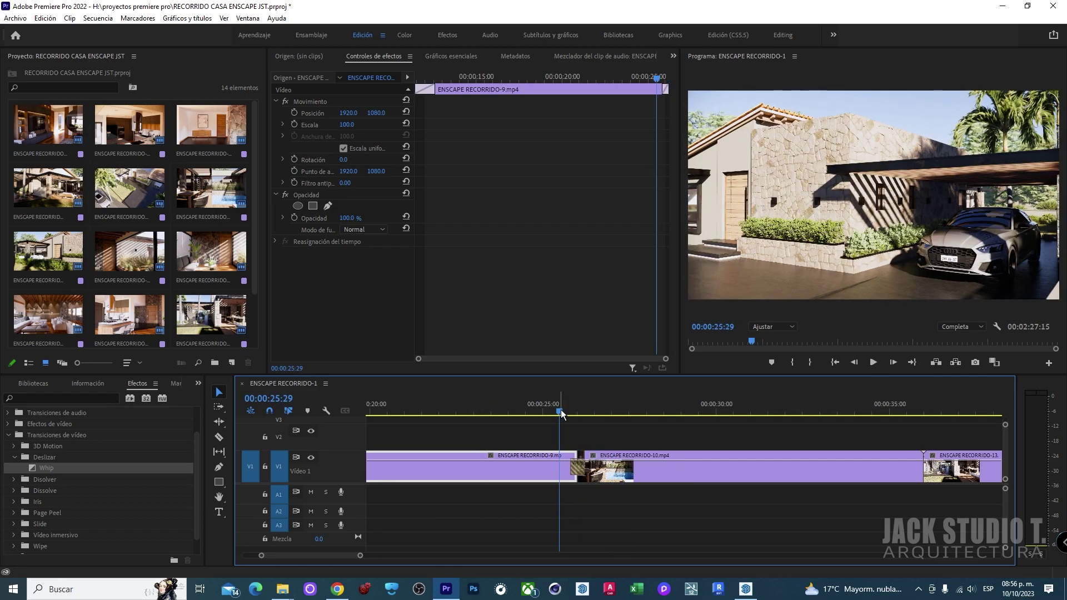
key("space")
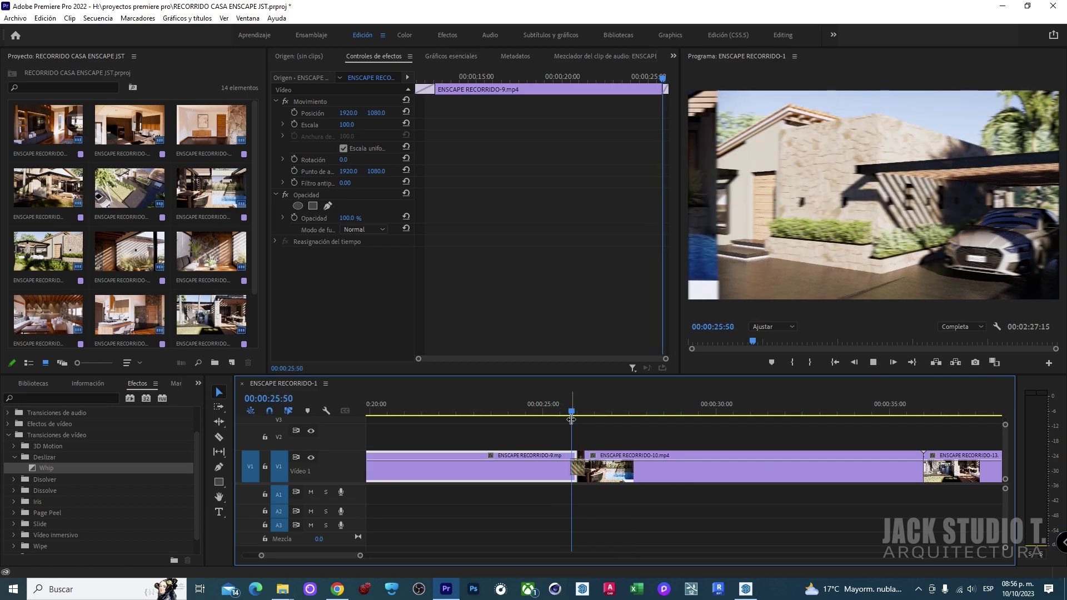
key("space")
scroll(665, 479, "down", 1)
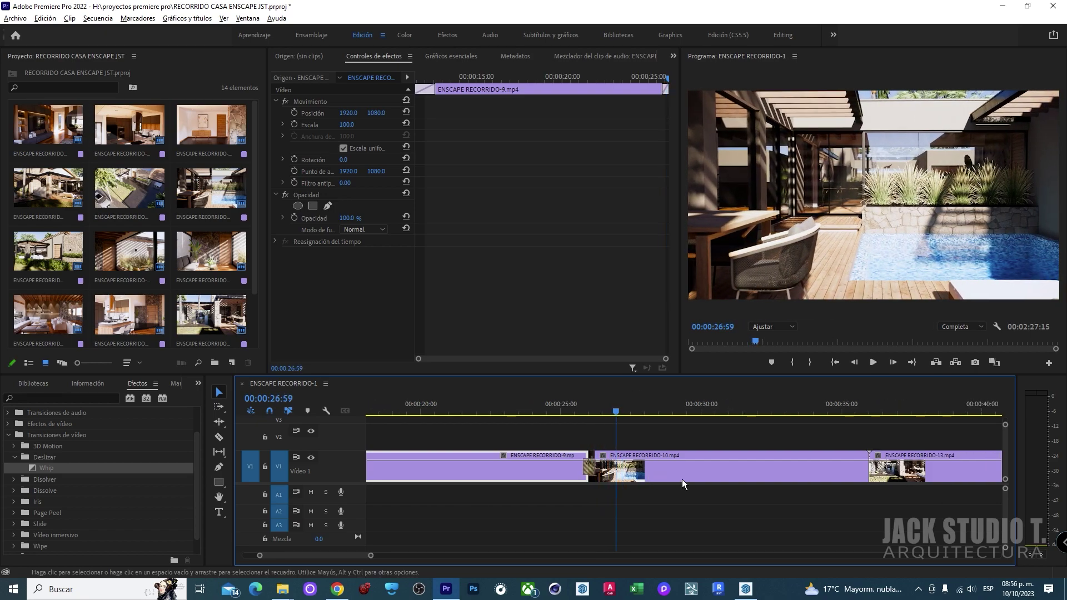
scroll(666, 479, "up", 1)
left_click(542, 413)
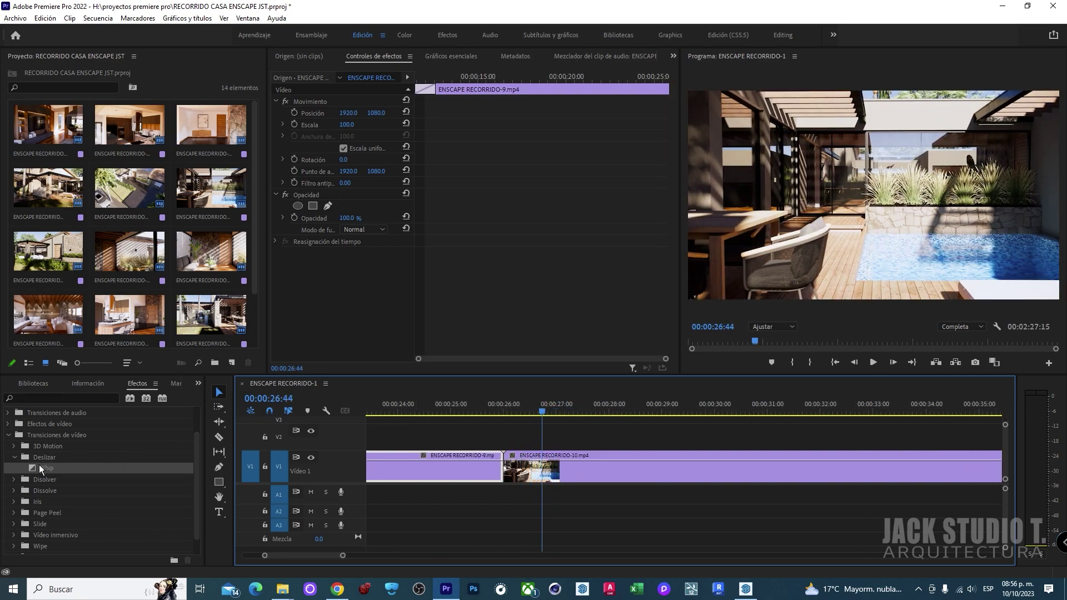
Collapse Transiciones de vídeo, expand Efectos de vídeo and select the Canal group
scroll(41, 468, "up", 2)
left_click(8, 470)
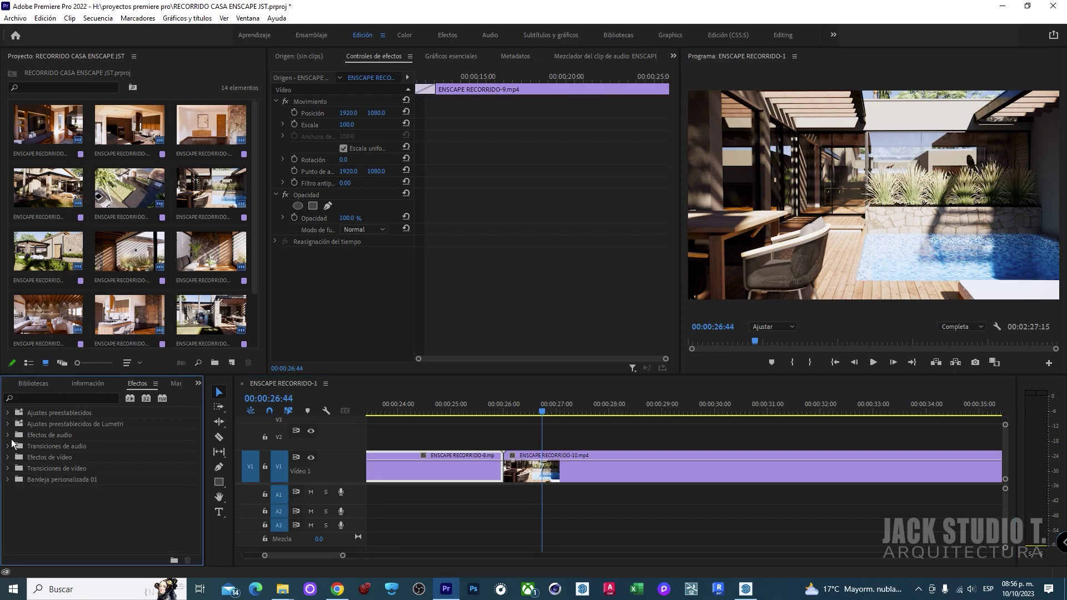
left_click(7, 457)
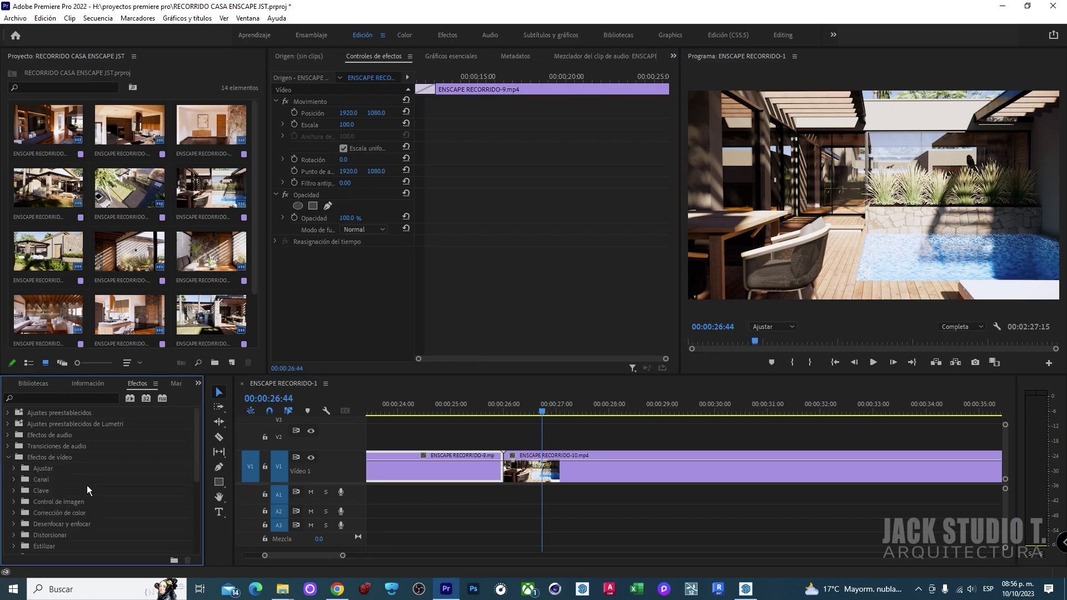
left_click(47, 479)
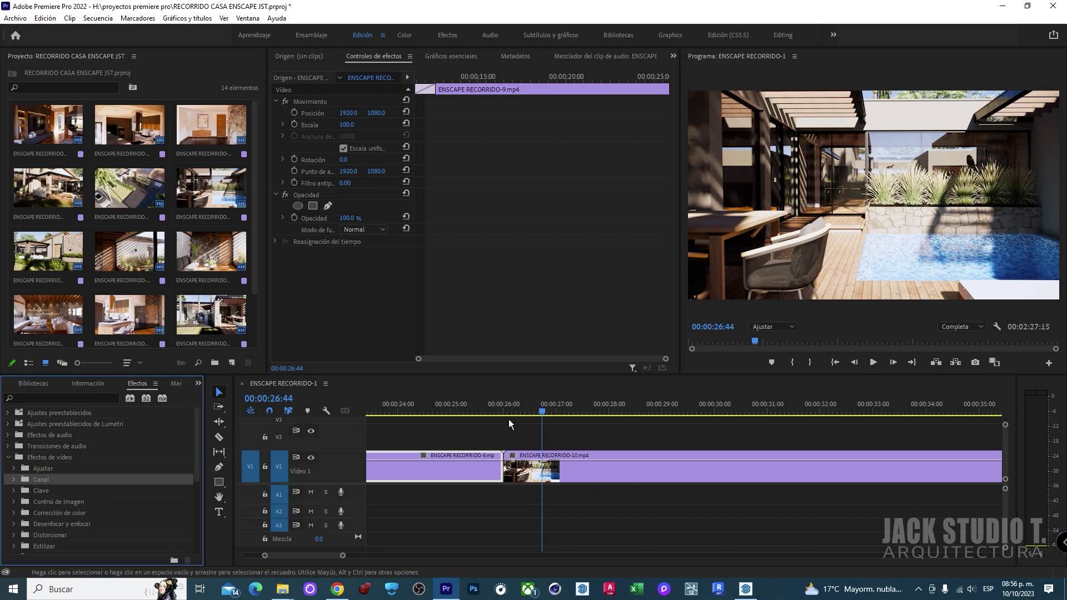
left_click(456, 409)
left_click(232, 555)
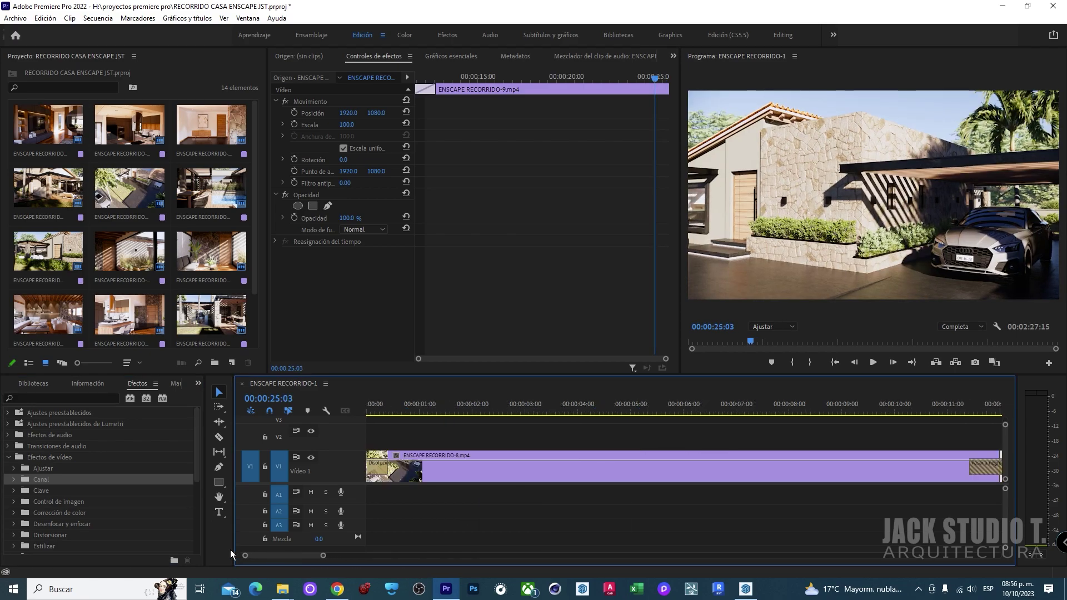
Scrub through the first clip, from 02:56 back to 01:29
left_click(420, 411)
left_click_drag(484, 409, 520, 411)
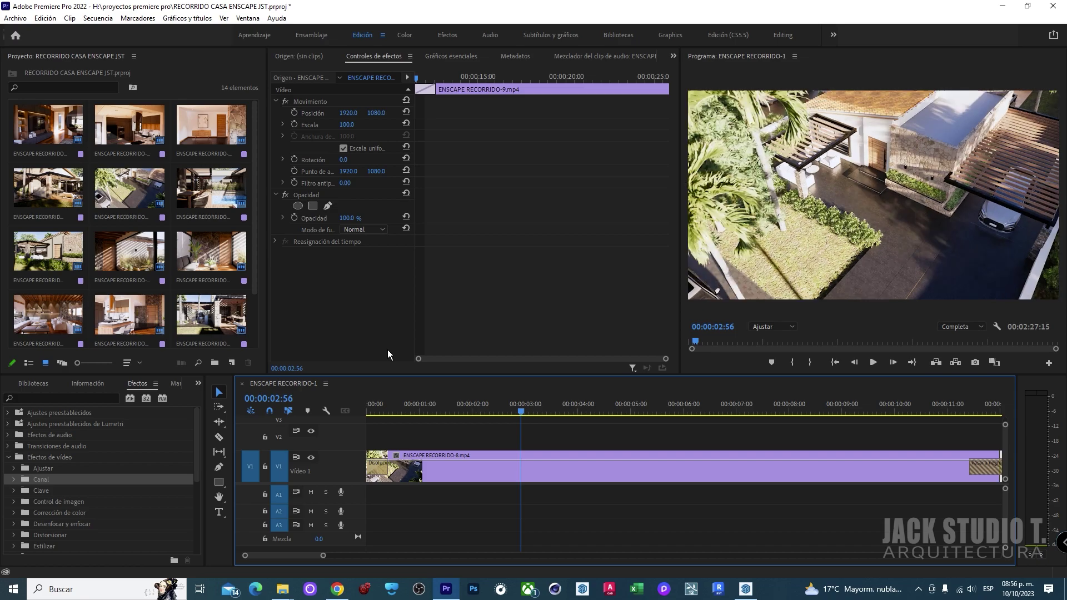
scroll(32, 537, "down", 2)
scroll(32, 537, "down", 2)
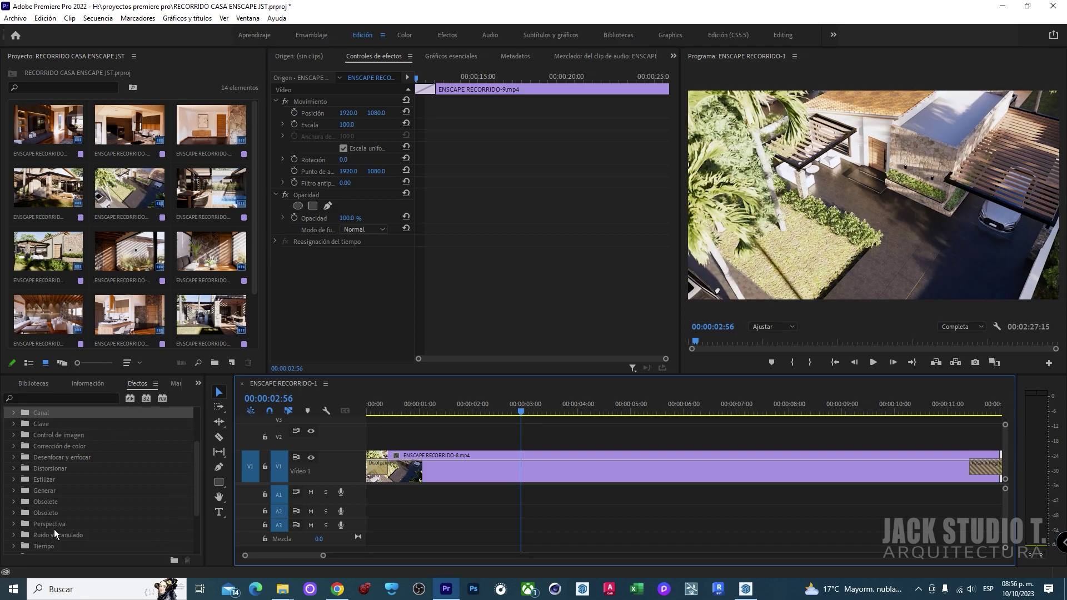
mouse_move(521, 412)
left_mouse_down()
mouse_move(445, 414)
mouse_move(463, 414)
left_mouse_up()
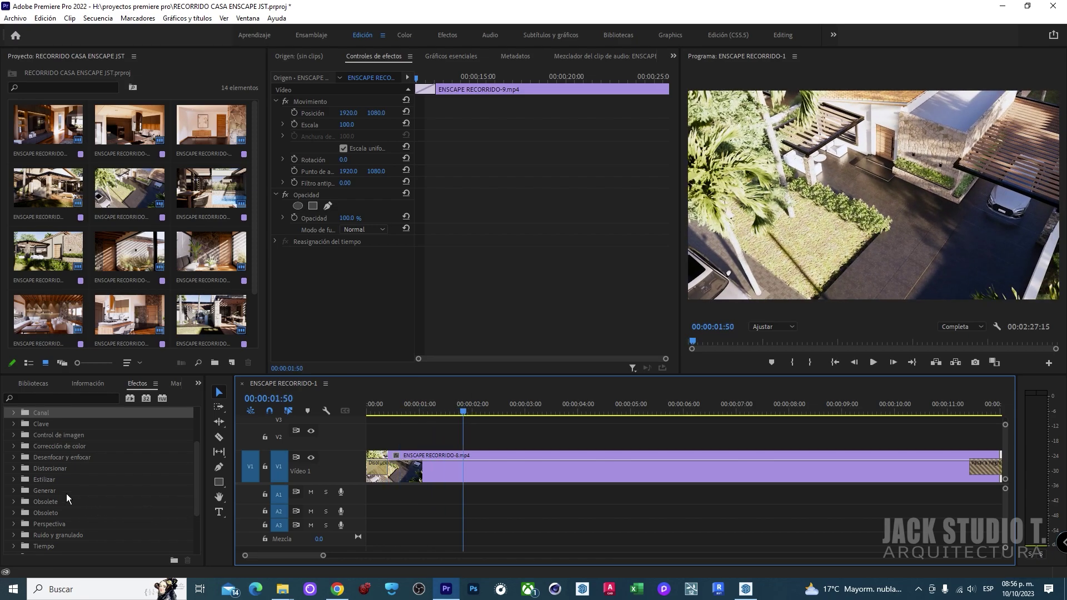
scroll(58, 504, "down", 2)
scroll(33, 501, "up", 5)
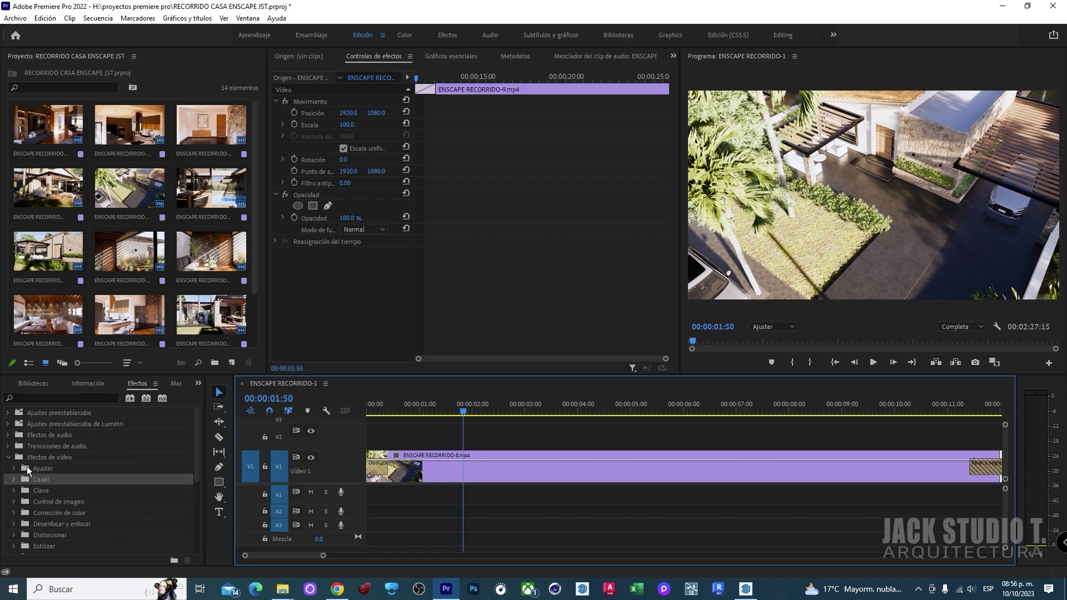
From Lumetri presets > Filmstocks, apply Fuji Eterna 250D to ENSCAPE RECORRIDO-8
left_click(10, 458)
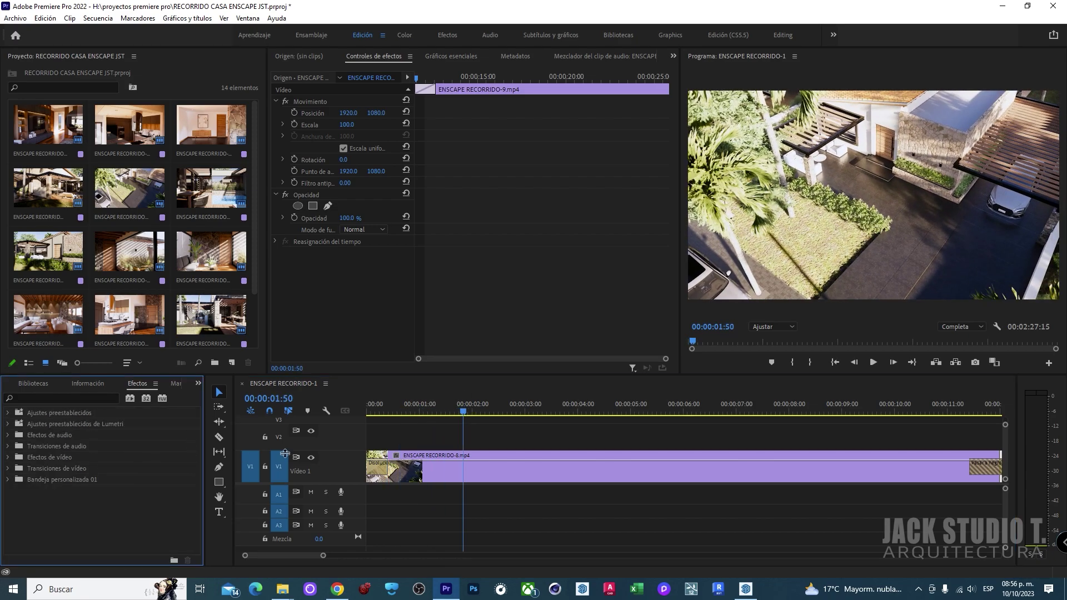
left_click(9, 424)
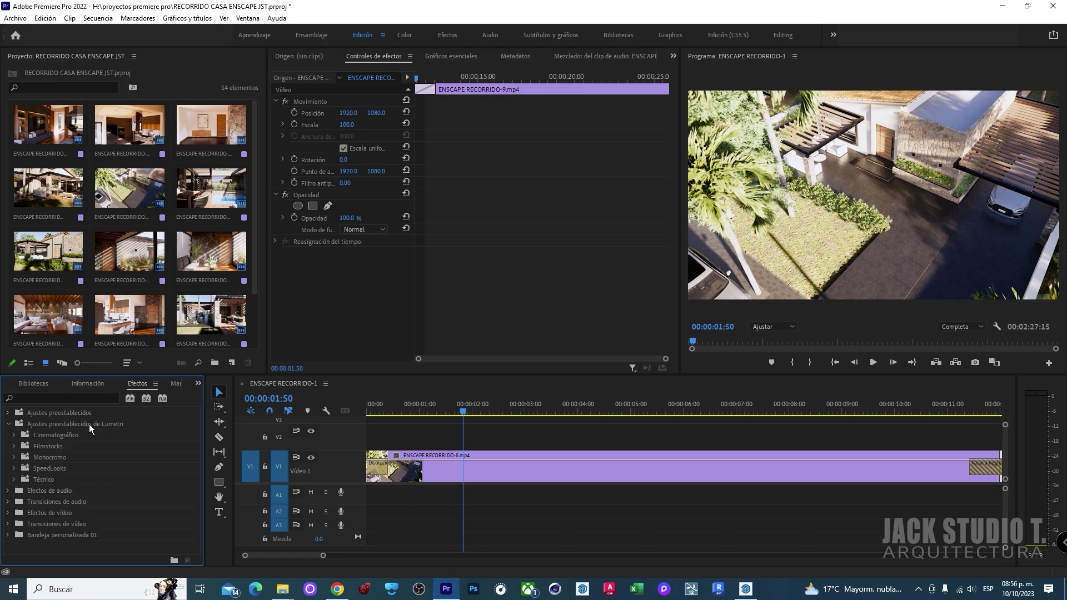
left_click(14, 446)
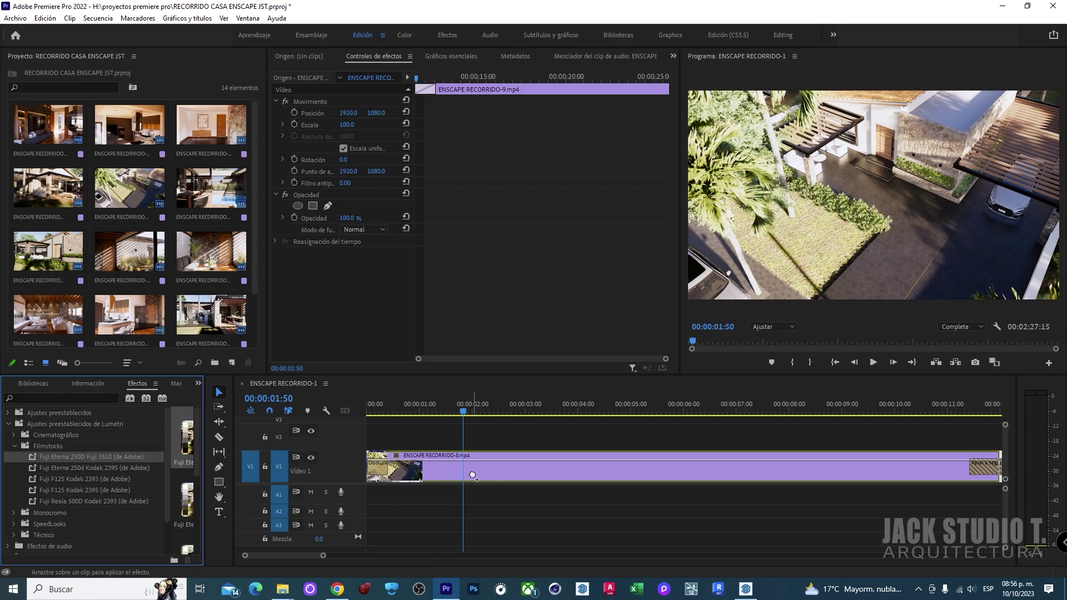
left_click_drag(90, 459, 475, 473)
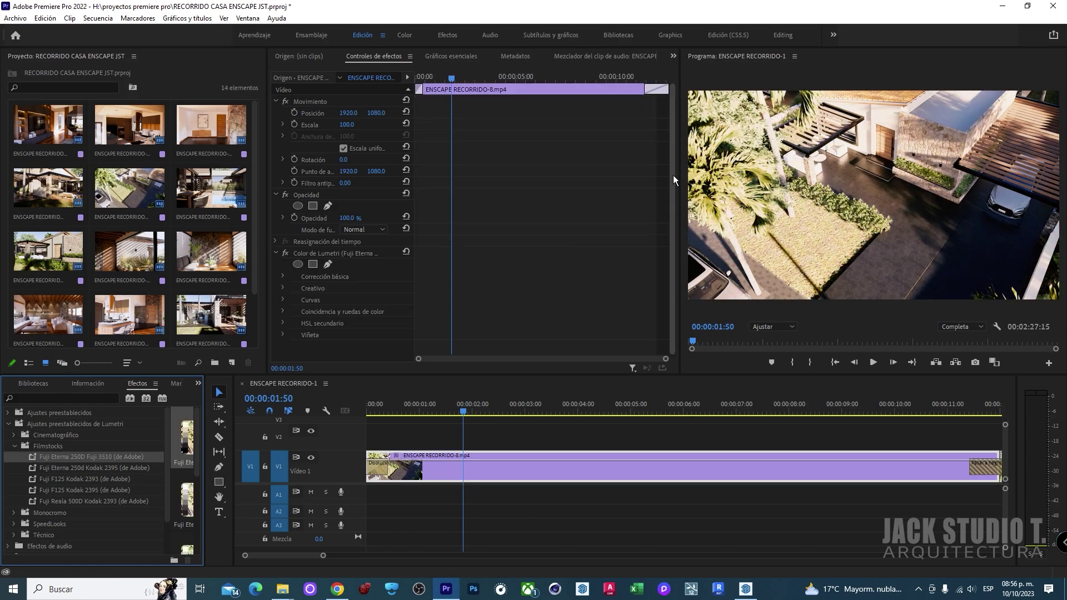
Enlarge the program preview and compare the clip with the Lumetri grade off and on
left_click_drag(680, 174, 550, 181)
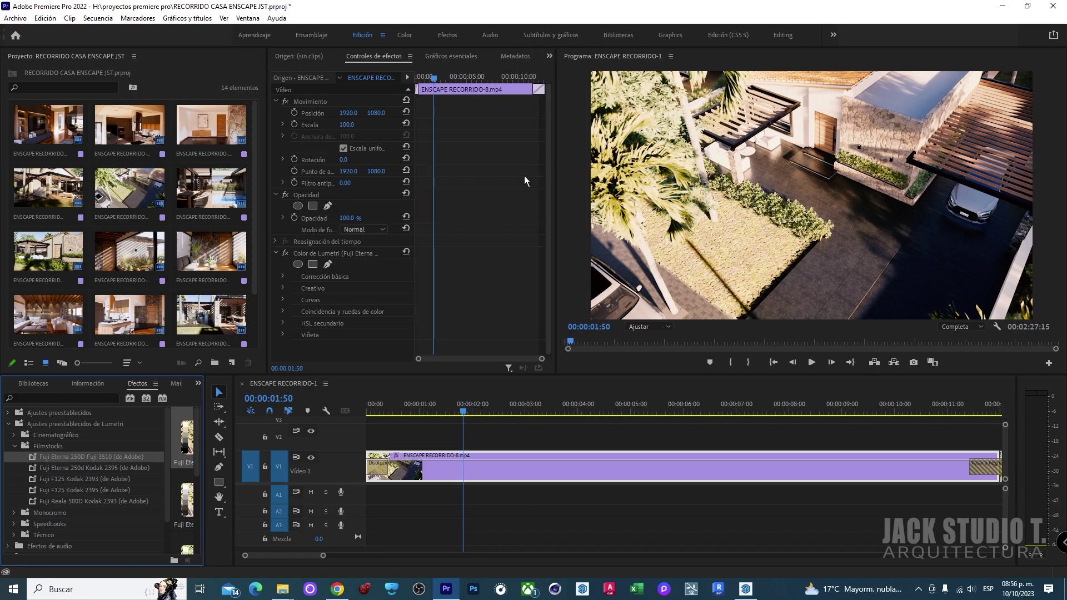
left_click(285, 253)
left_click(286, 253)
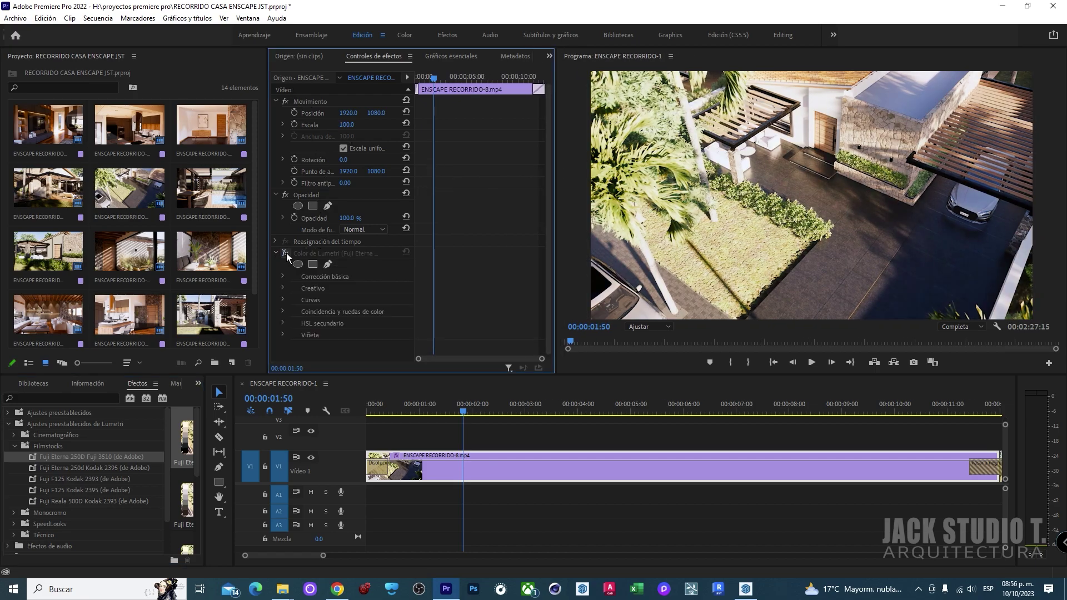
left_click(286, 253)
left_click(286, 253)
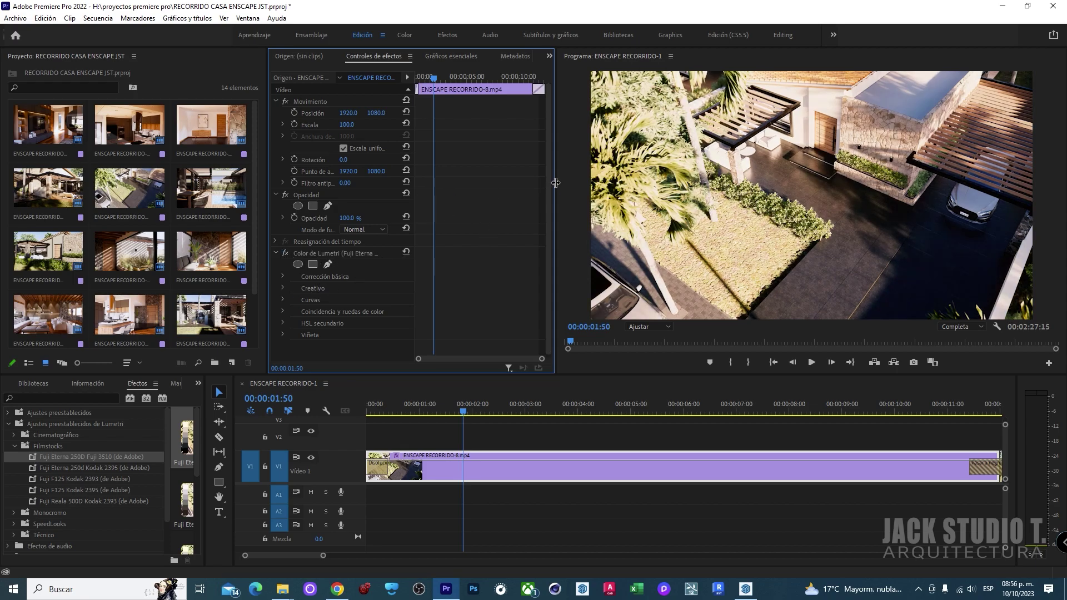
left_click_drag(553, 184, 675, 185)
In the Creativo look settings, set Intensidad to 40 and Película to 25
left_click(283, 288)
scroll(385, 331, "down", 2)
left_click(351, 289)
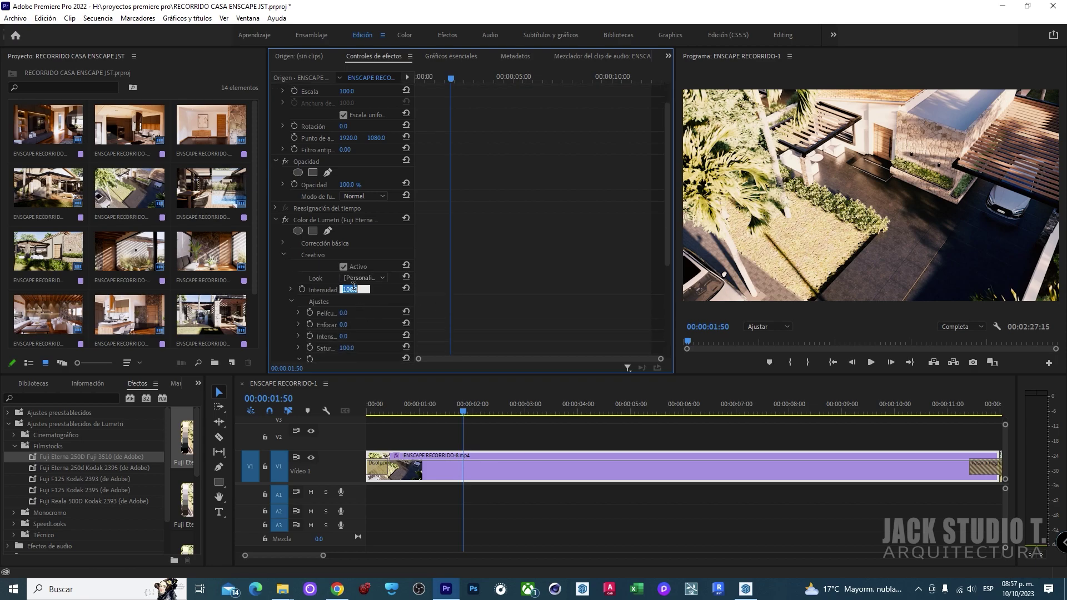
type("40")
key("Return")
left_click(343, 313)
type("25")
key("Return")
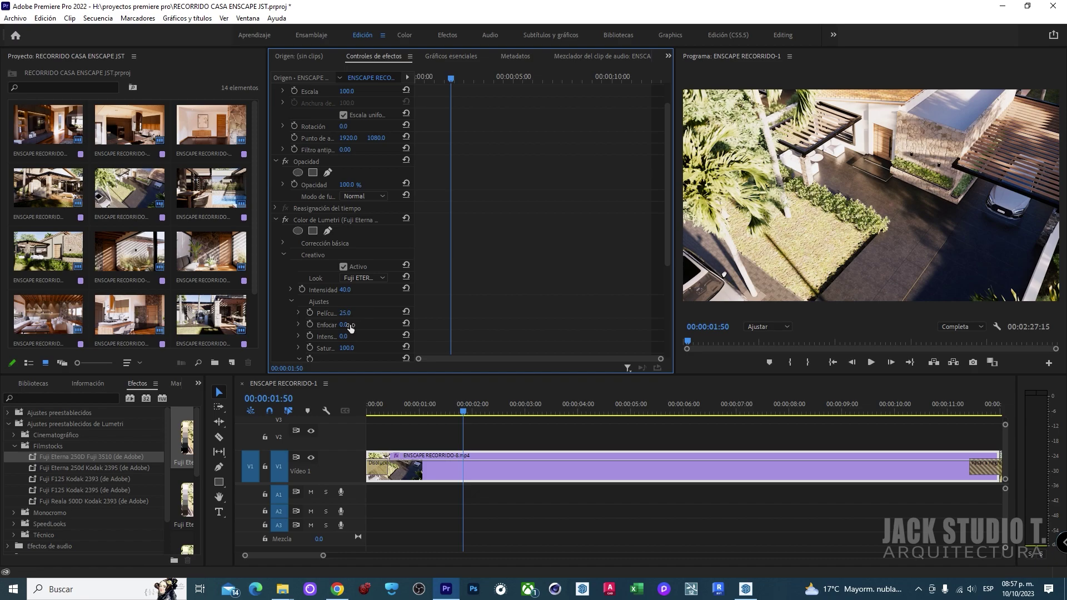
Reset the Lumetri shadow tint wheel to neutral
scroll(368, 328, "down", 1)
scroll(368, 328, "down", 3)
scroll(361, 327, "down", 3)
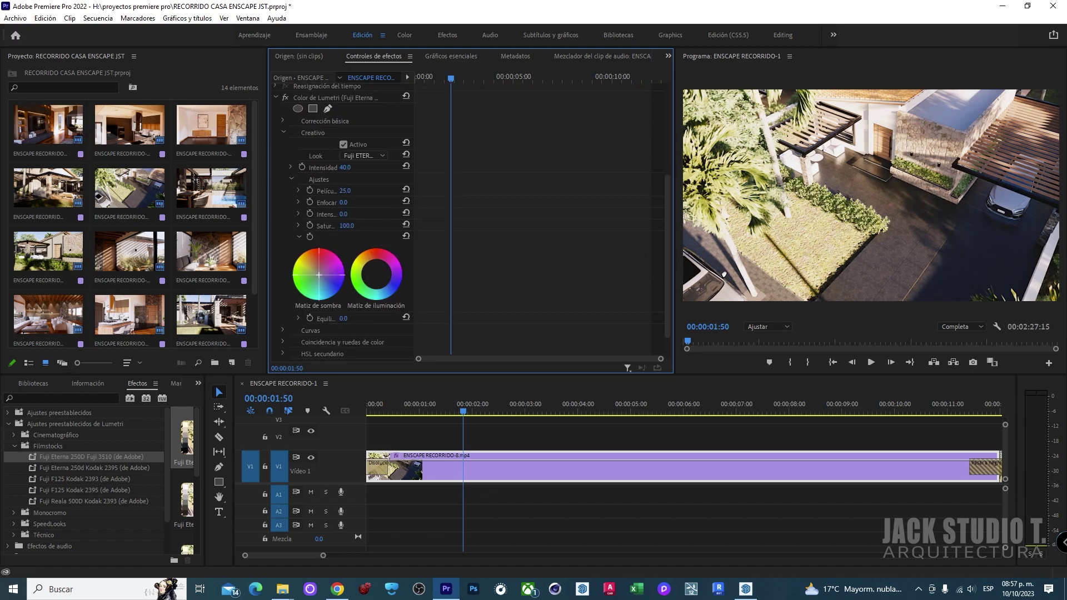
left_click_drag(330, 292, 319, 285)
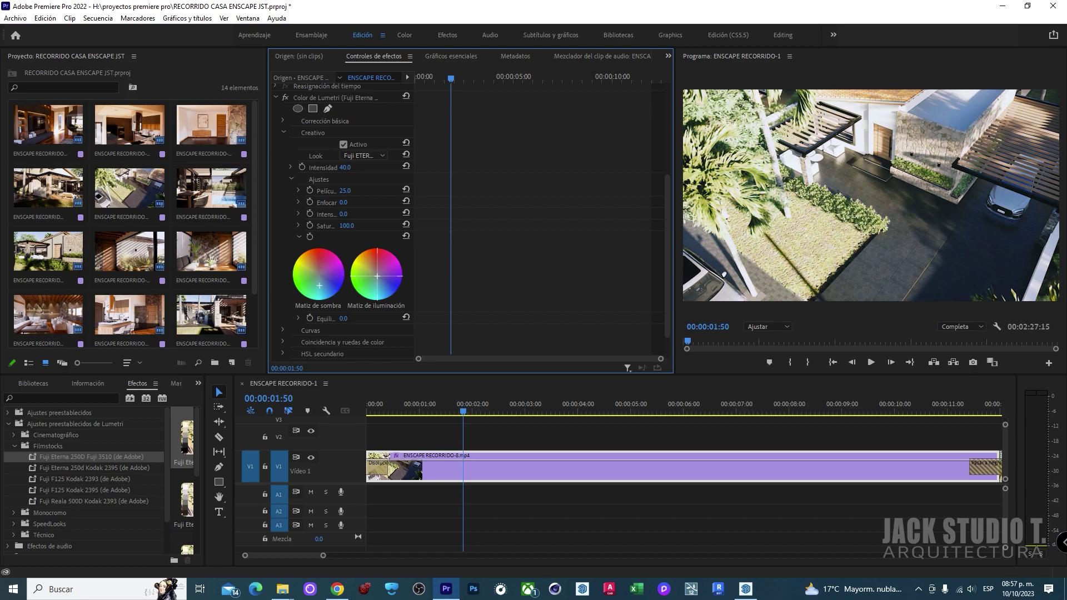
scroll(340, 248, "up", 3)
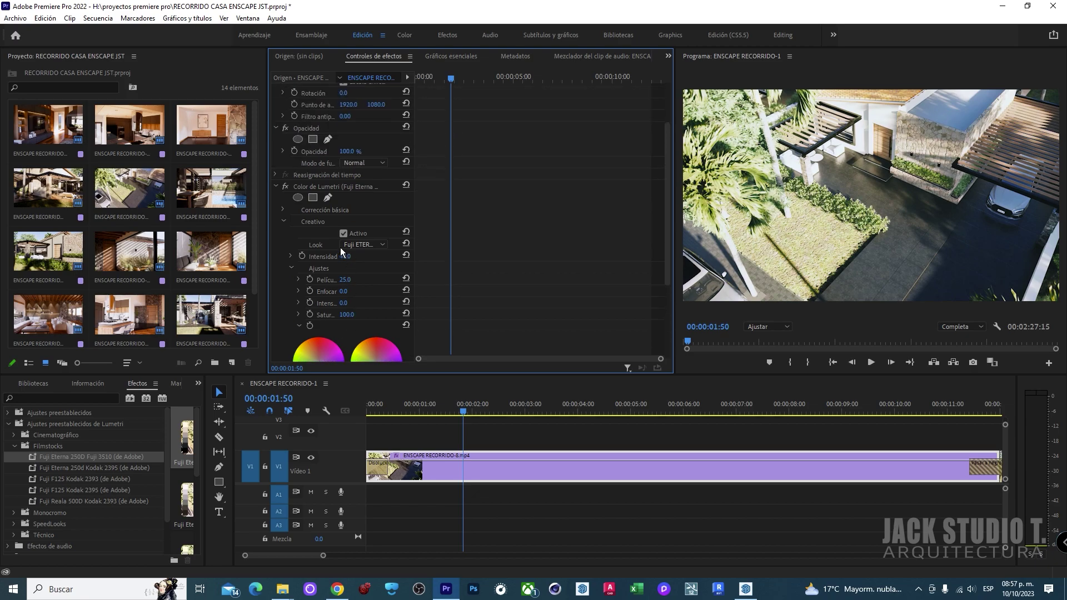
Compare the clip with the Lumetri grade off and on, then show Basic Correction
left_click(286, 187)
left_click(286, 188)
scroll(289, 192, "up", 3)
left_click(284, 288)
left_click(283, 277)
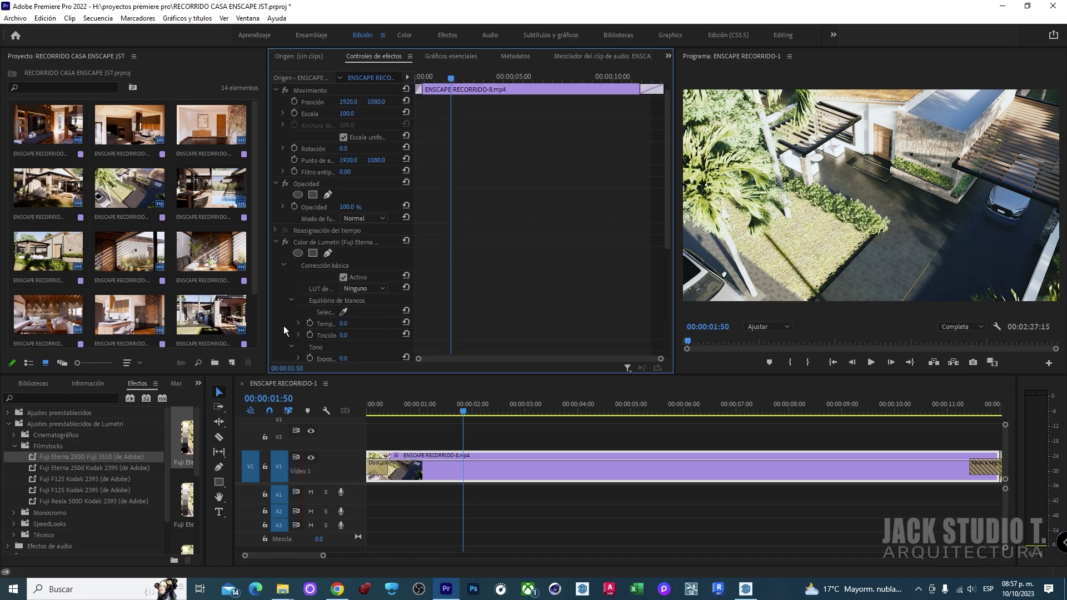
scroll(286, 323, "down", 4)
Set Contrast 20, Highlights 10 and Blacks -10, then enlarge the Program monitor
left_click(350, 292)
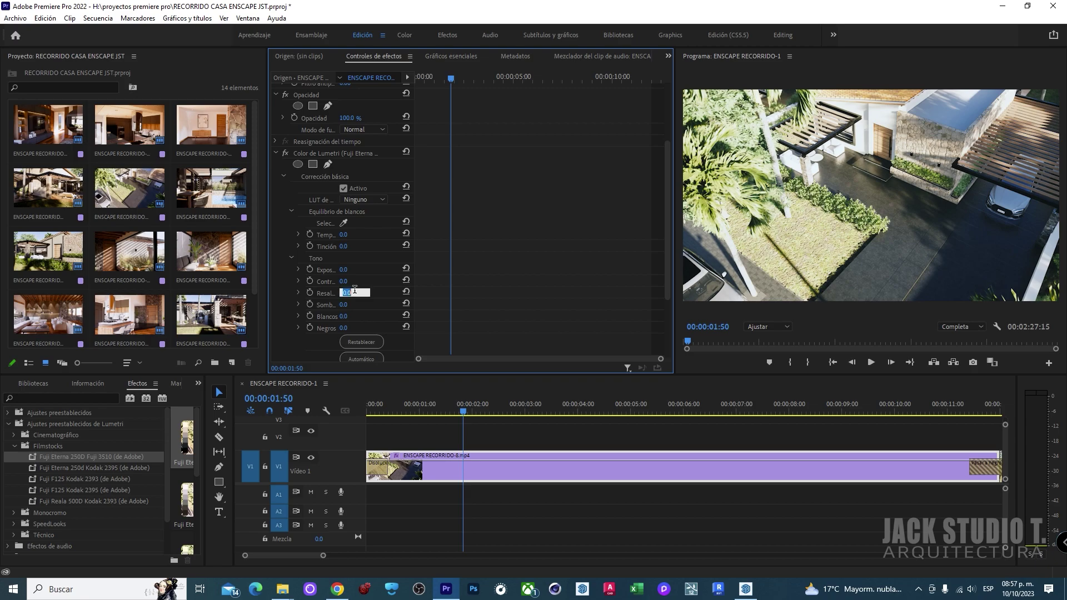
left_click_drag(343, 281, 377, 282)
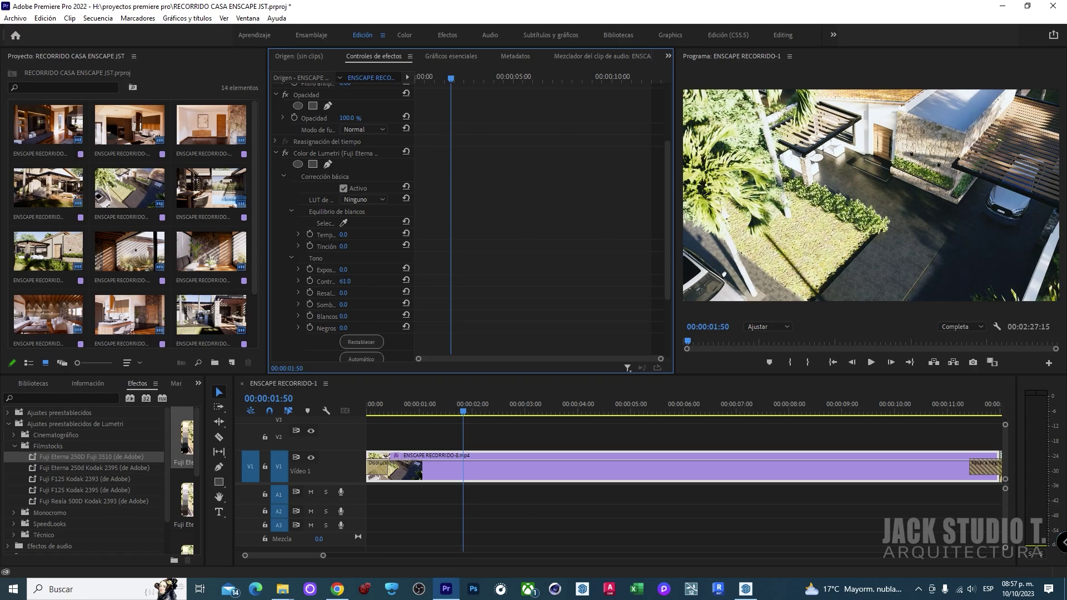
left_click(344, 281)
type("20")
key("Return")
left_click(344, 293)
type("10")
key("Return")
left_click(344, 328)
type("-10")
key("Return")
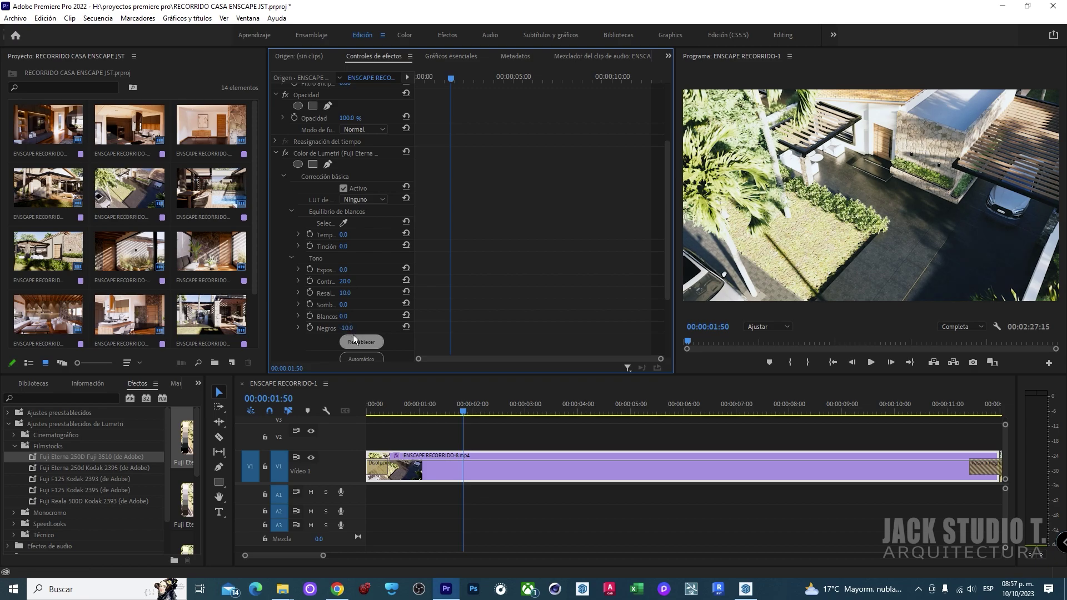
scroll(364, 246, "up", 2)
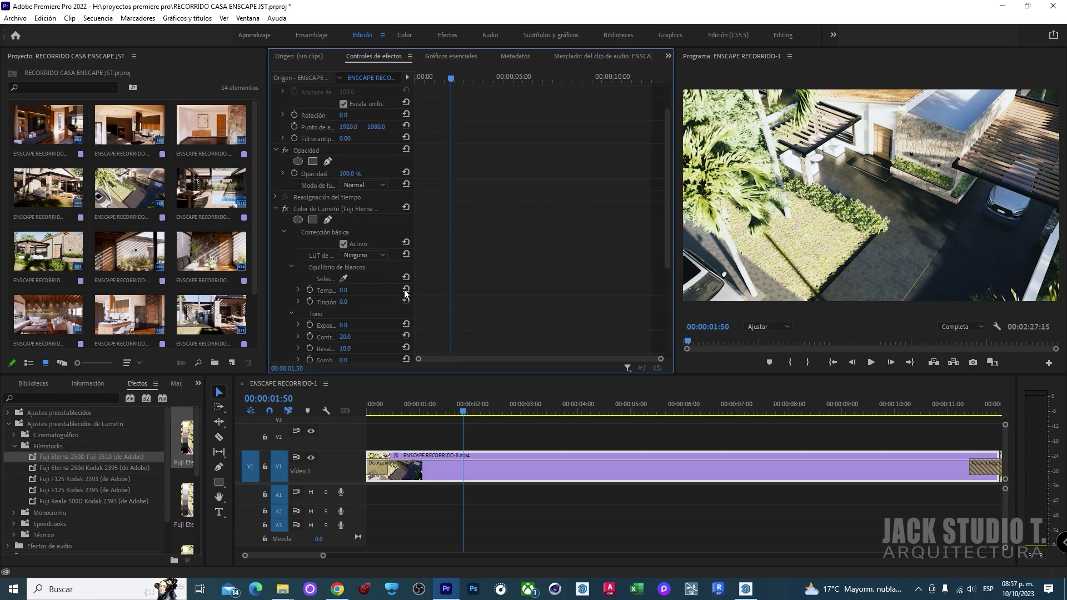
left_click_drag(674, 197, 506, 241)
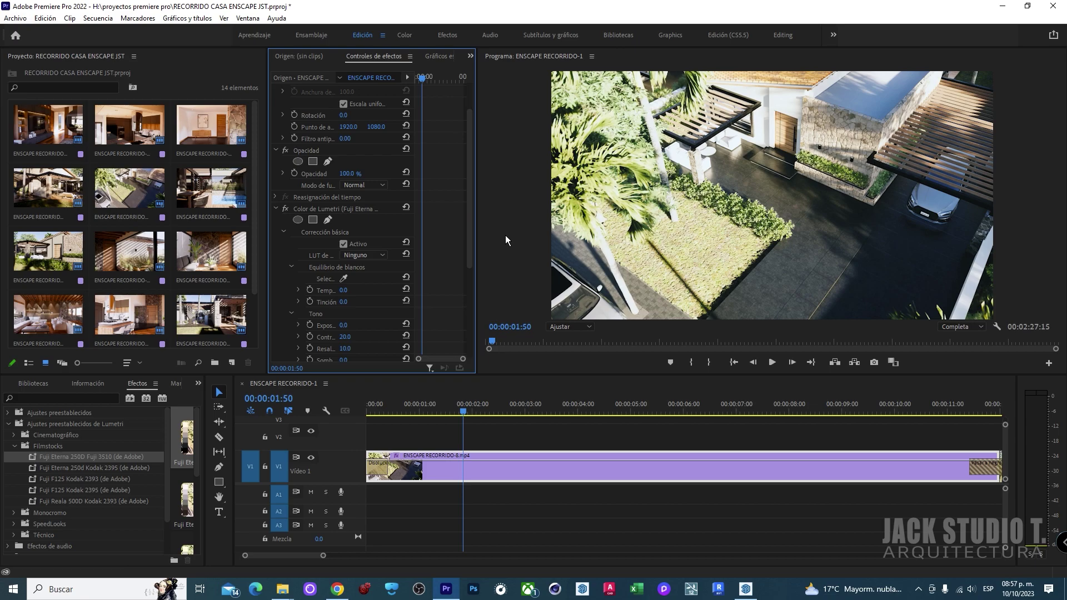
Play the sequence from the start to review the Lumetri grade
left_click(277, 208)
left_click(459, 414)
key("Home")
key("space")
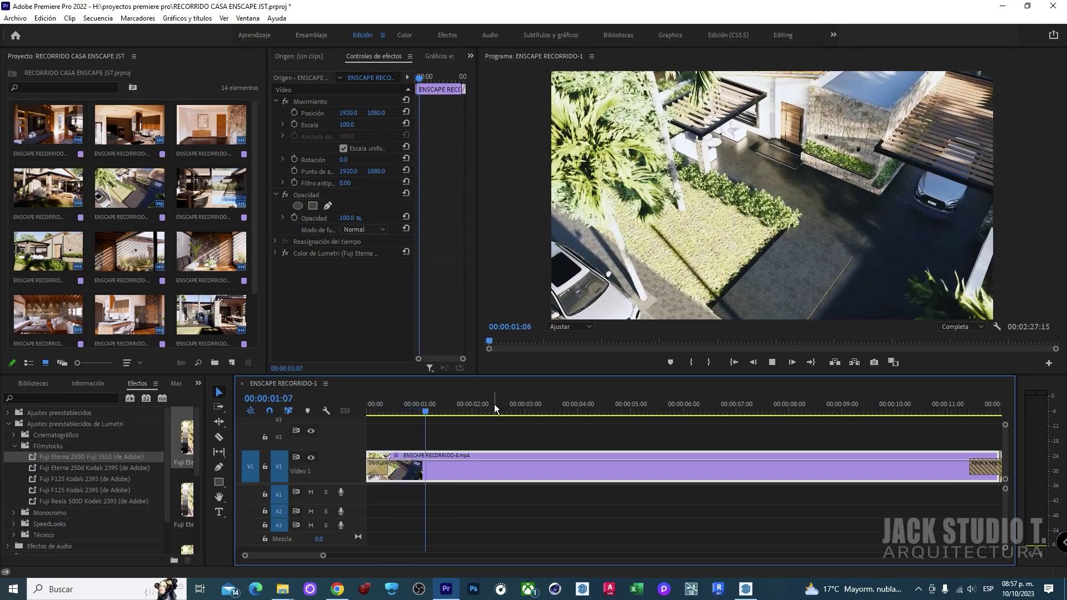
left_click(285, 253)
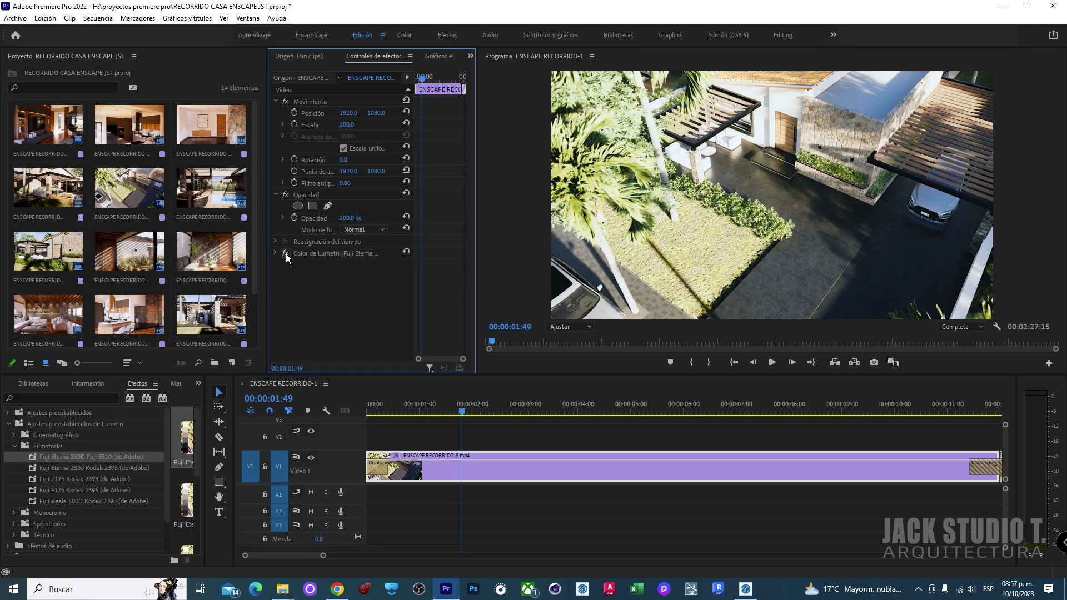
Copy the Lumetri effect from clip 8 and paste it onto ENSCAPE RECORRIDO-9
scroll(493, 473, "down", 3)
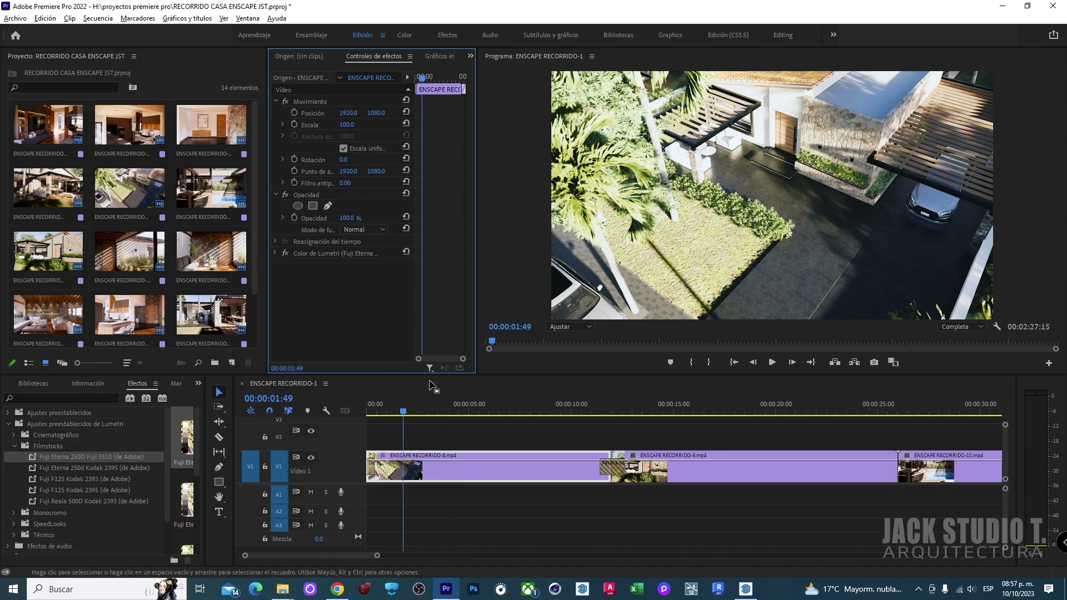
left_click(275, 101)
left_click(275, 113)
left_click(312, 139)
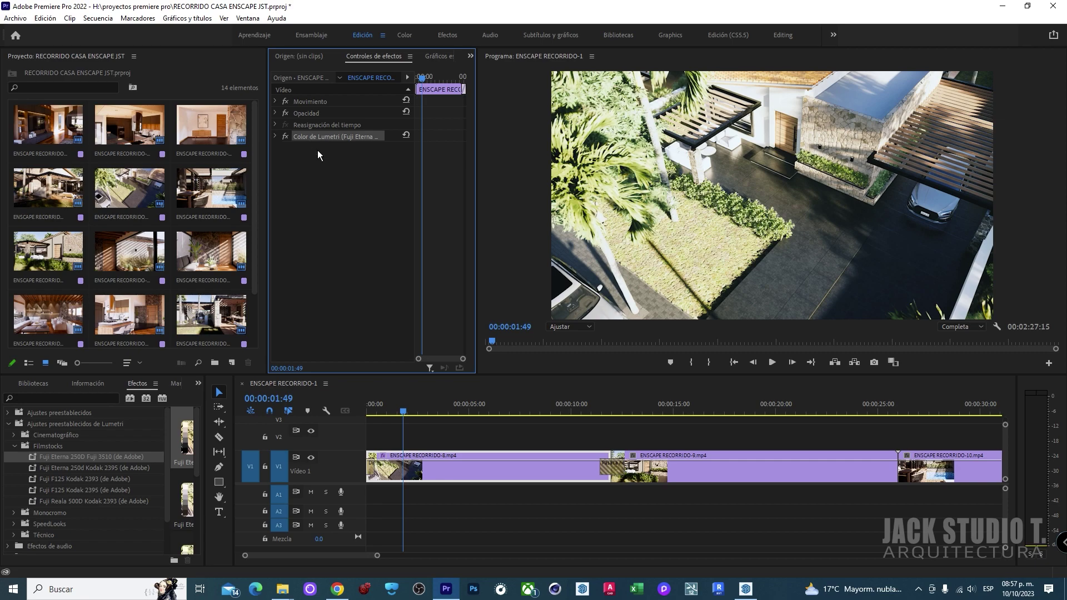
left_click(667, 412)
left_click(689, 476)
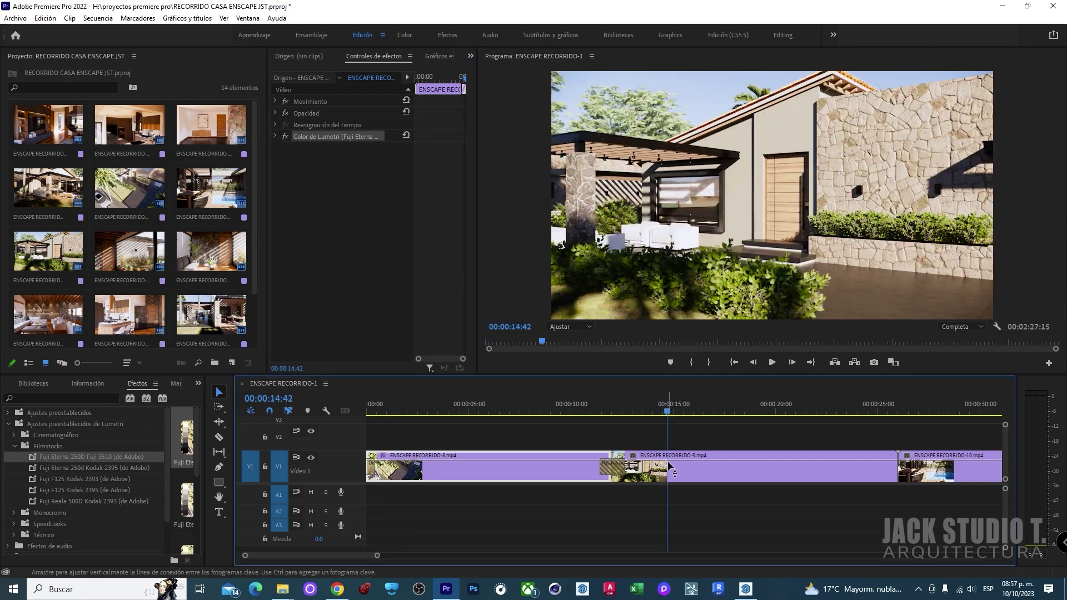
key("ctrl+v")
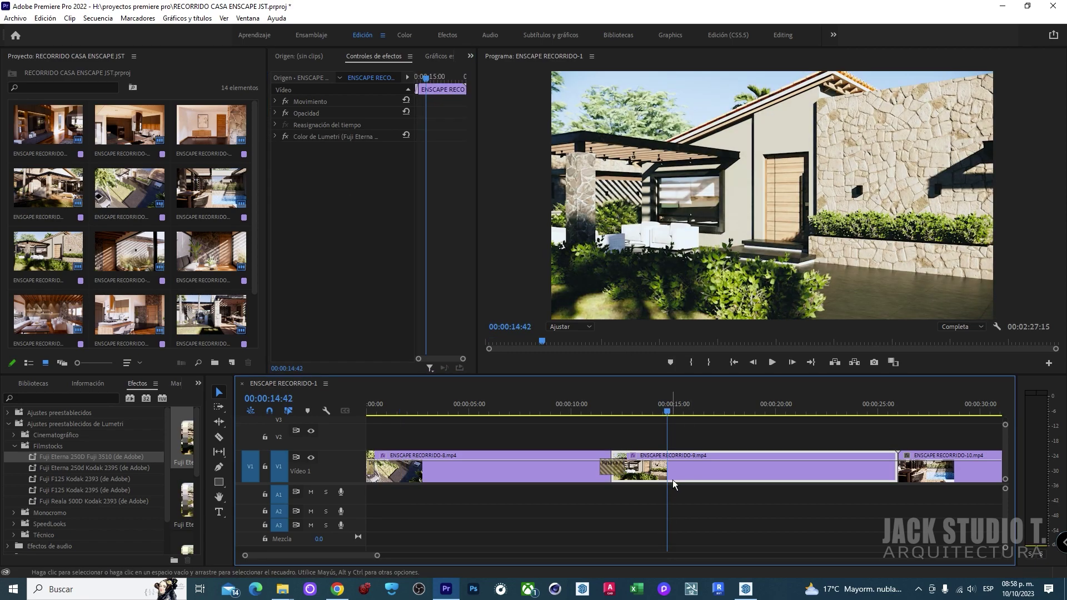
Start a screen recording and move the playhead back to 00:00:14:16
key("alt+z")
left_click(533, 156)
key("alt+z")
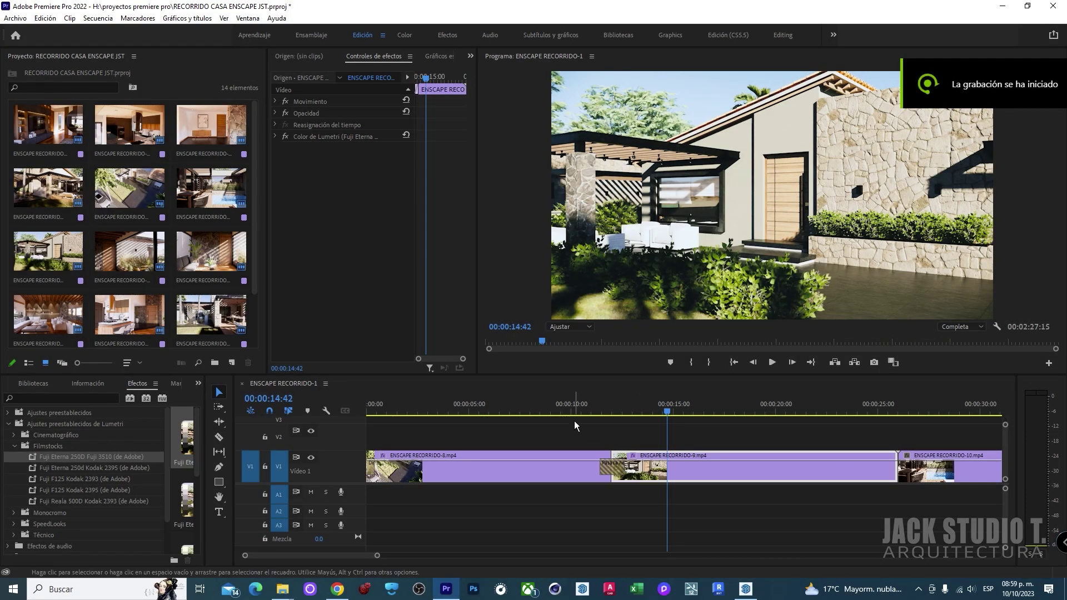
scroll(648, 482, "down", 3)
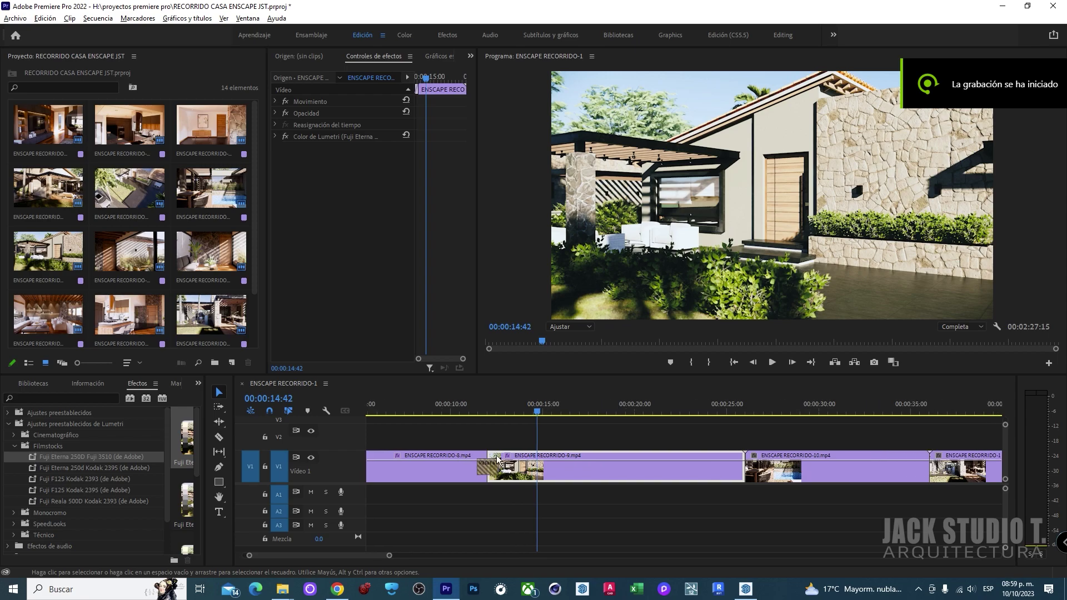
left_click_drag(538, 414, 521, 414)
scroll(520, 454, "up", 3)
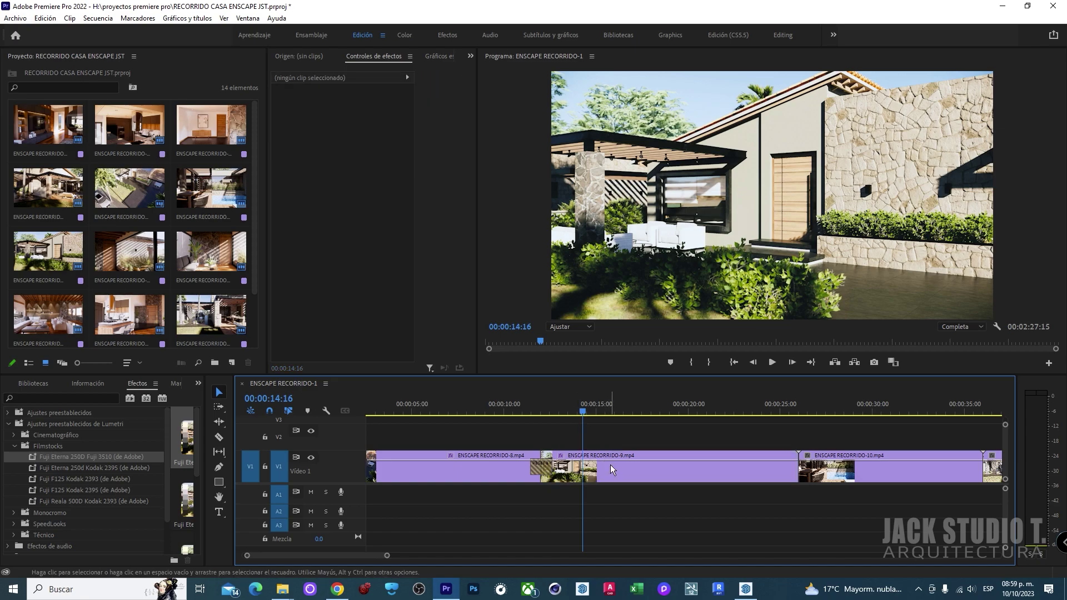
Compare the pasted Lumetri effect off and on, then set Creative intensity to 20
left_click(275, 137)
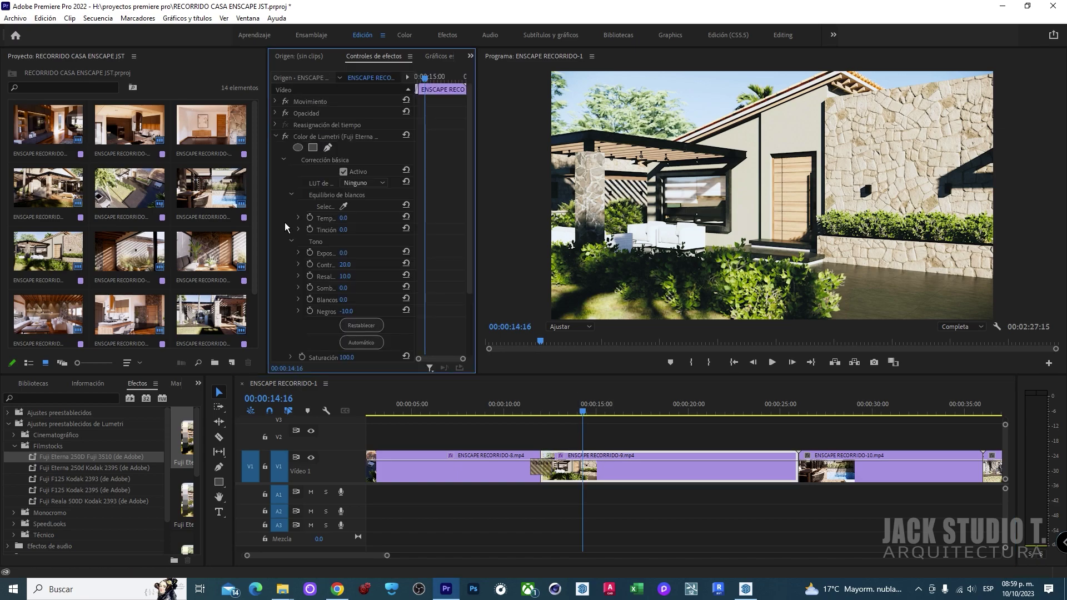
left_click(285, 136)
left_click(286, 136)
left_click(284, 159)
left_click(285, 170)
left_click(352, 206)
type("20")
key("Return")
Delete the Lumetri effect from ENSCAPE RECORRIDO-9 and switch to the Color workspace
left_click(284, 171)
left_click(283, 160)
left_click(306, 137)
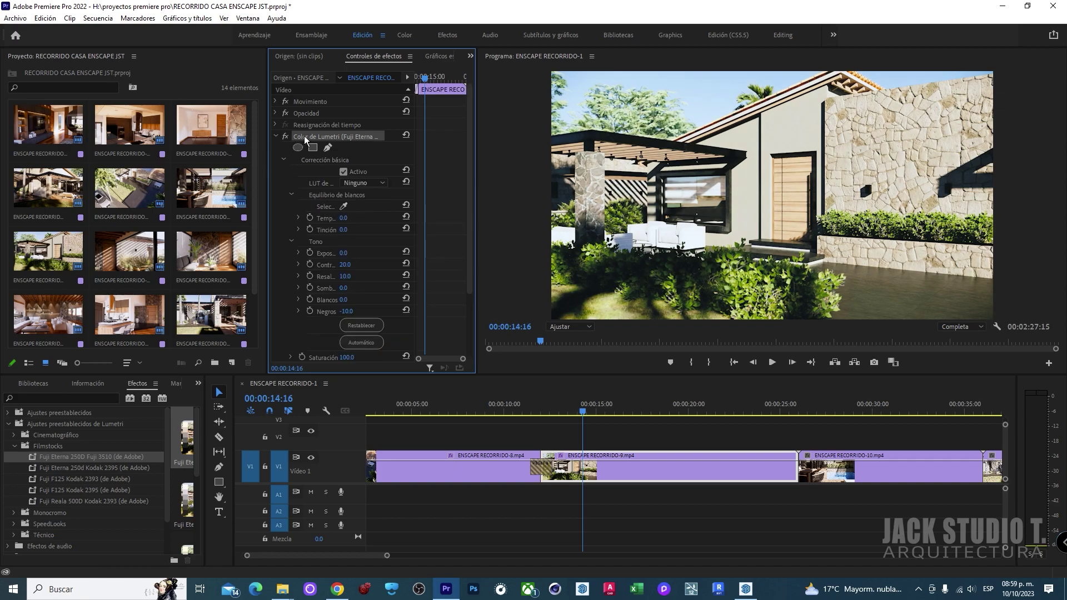
key("Delete")
left_click(592, 438)
key("space")
key("space")
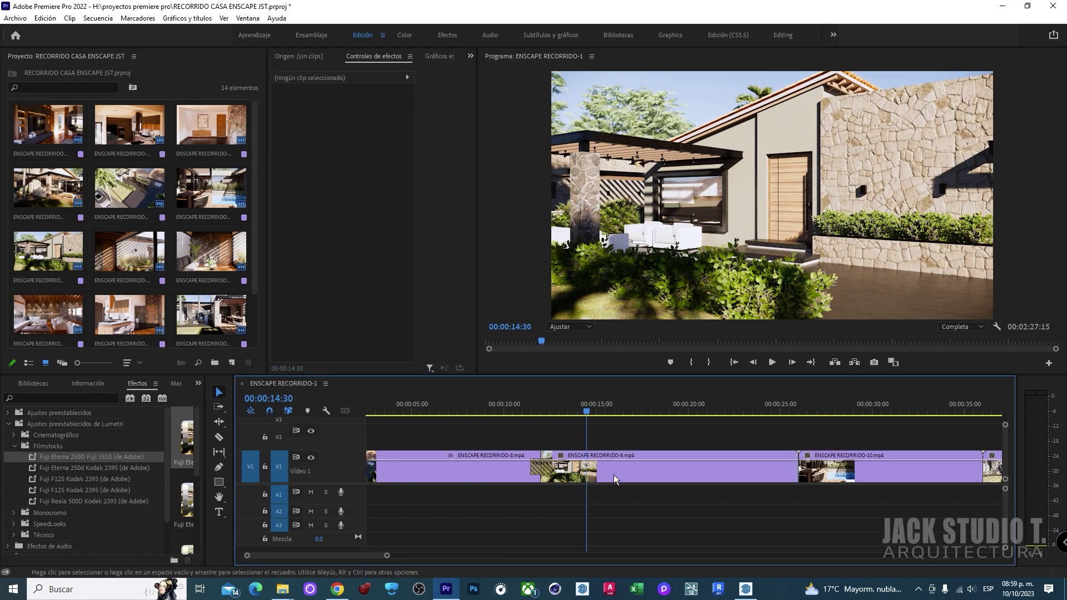
left_click(406, 35)
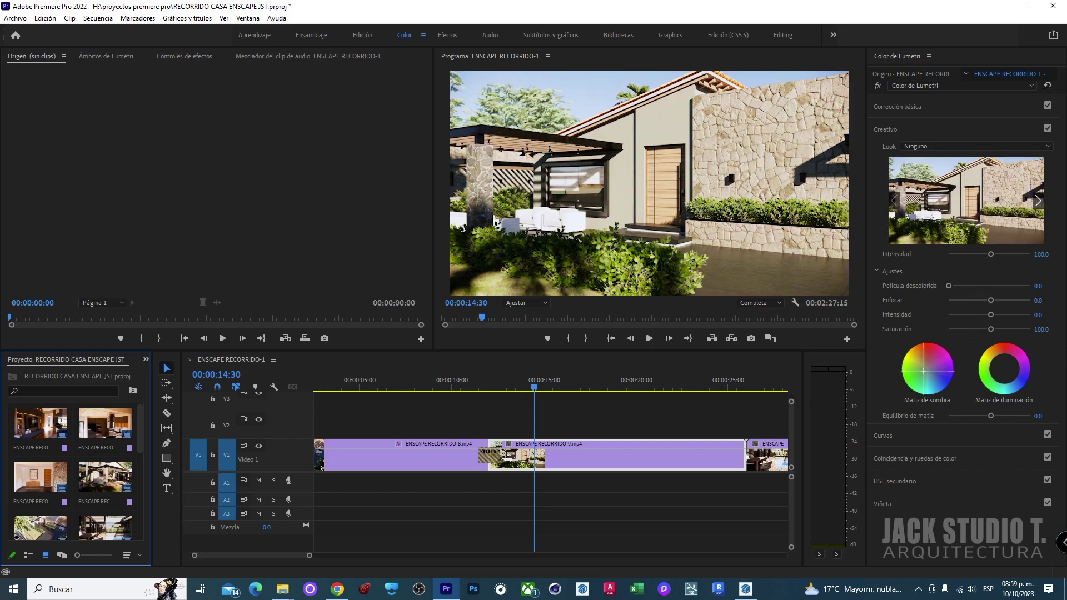
Reset the shadow and highlight tint wheels to neutral
left_click_drag(916, 368, 925, 372)
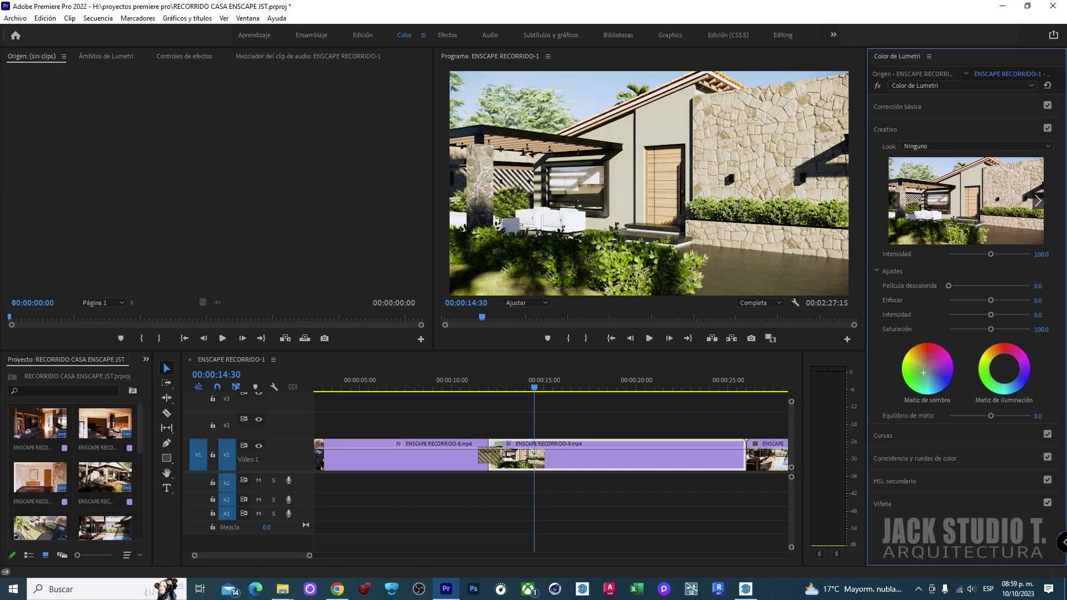
left_click_drag(1003, 369, 1007, 369)
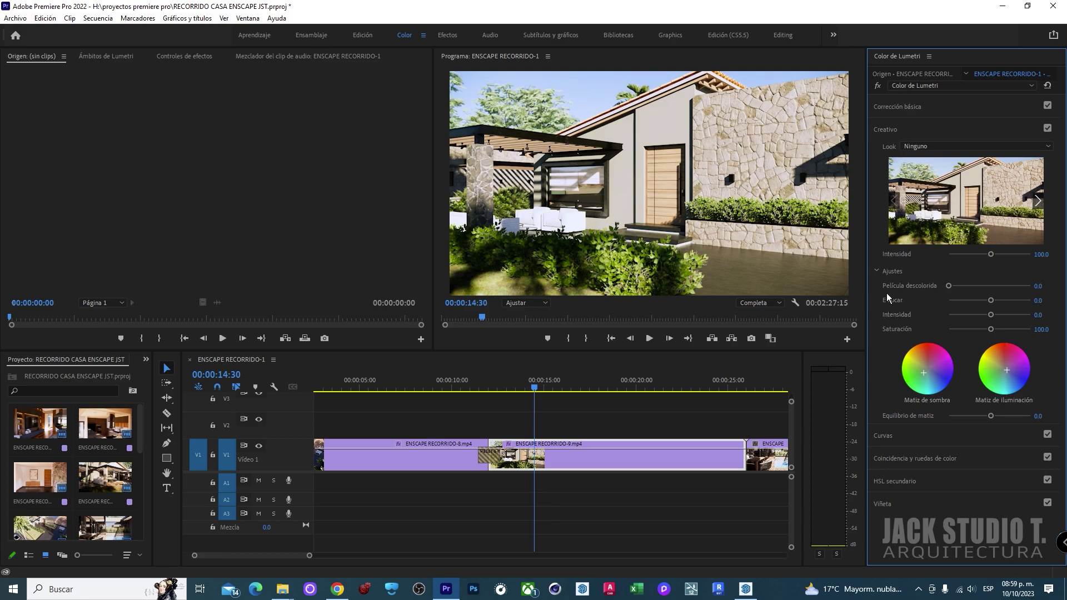
left_click(878, 270)
left_click(878, 271)
Set Temperature -4.1, Contrast 10 and Shadows 29.7, then return to Editing
left_click(909, 105)
left_click_drag(990, 170, 989, 171)
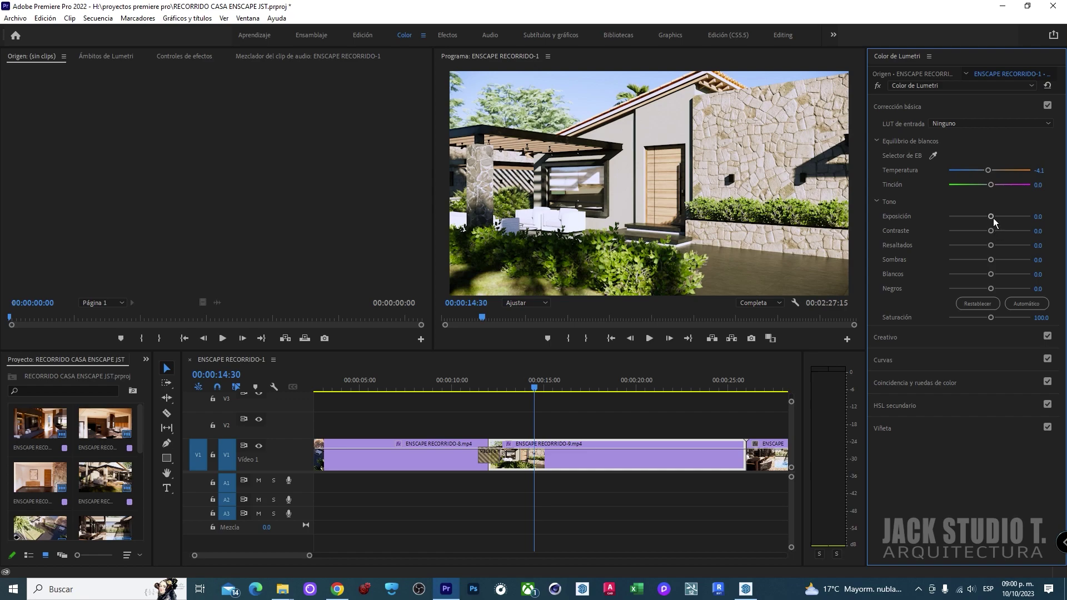
left_click_drag(991, 231, 993, 231)
left_click(1044, 230)
key("Return")
left_click_drag(992, 260, 1002, 261)
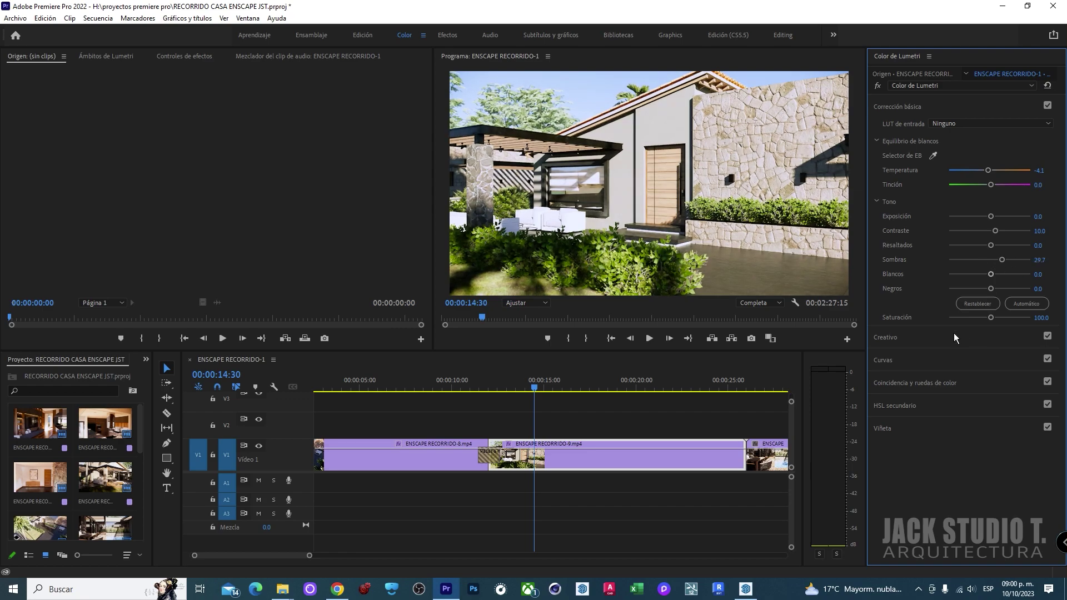
left_click(881, 107)
left_click(885, 129)
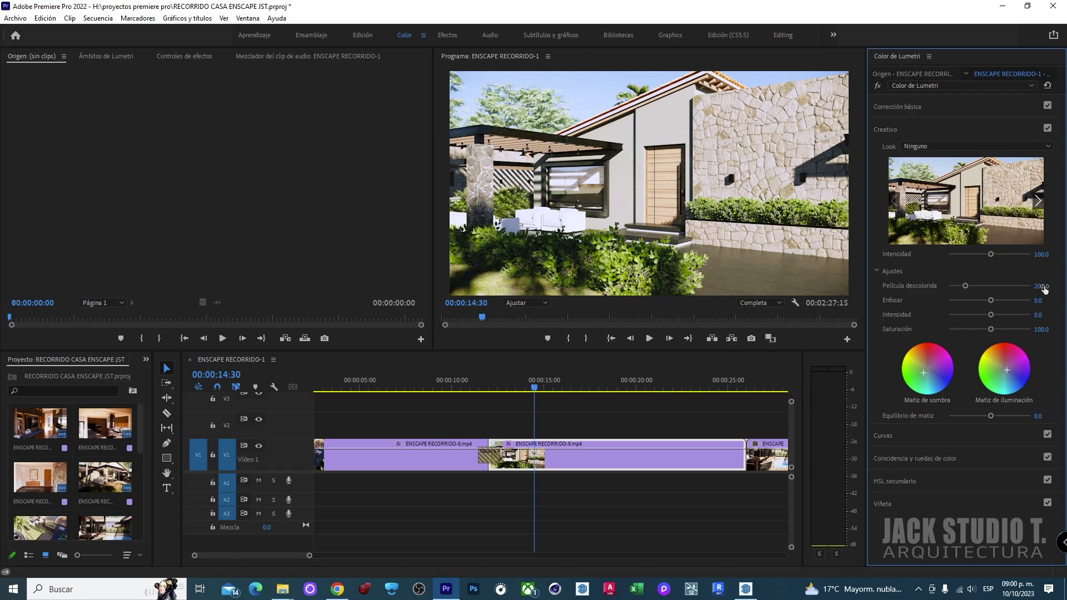
left_click(361, 35)
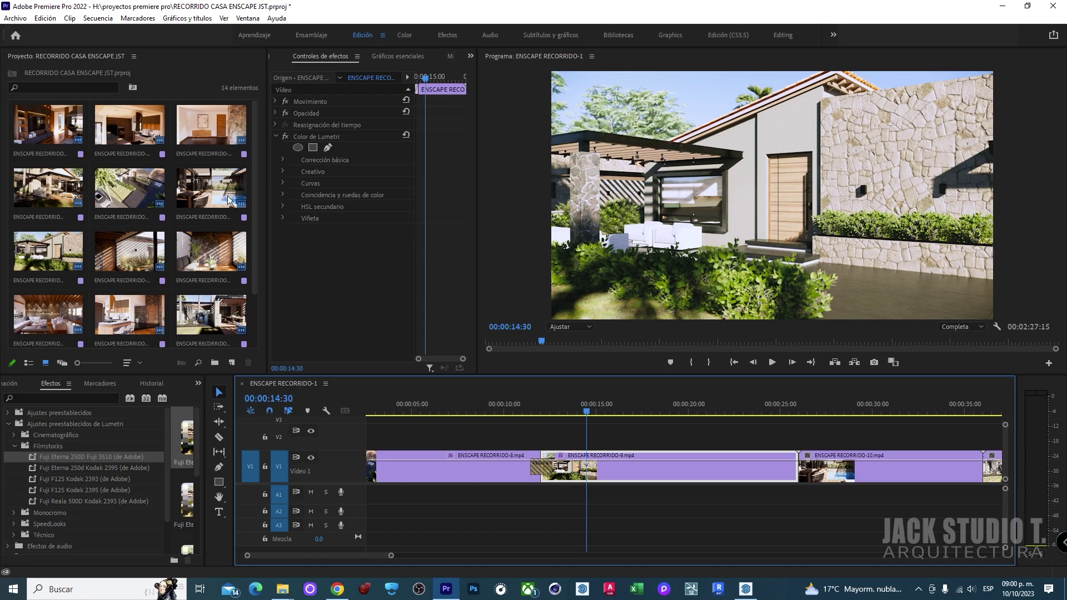
left_click(285, 136)
left_click(285, 136)
left_click(501, 416)
left_click(285, 136)
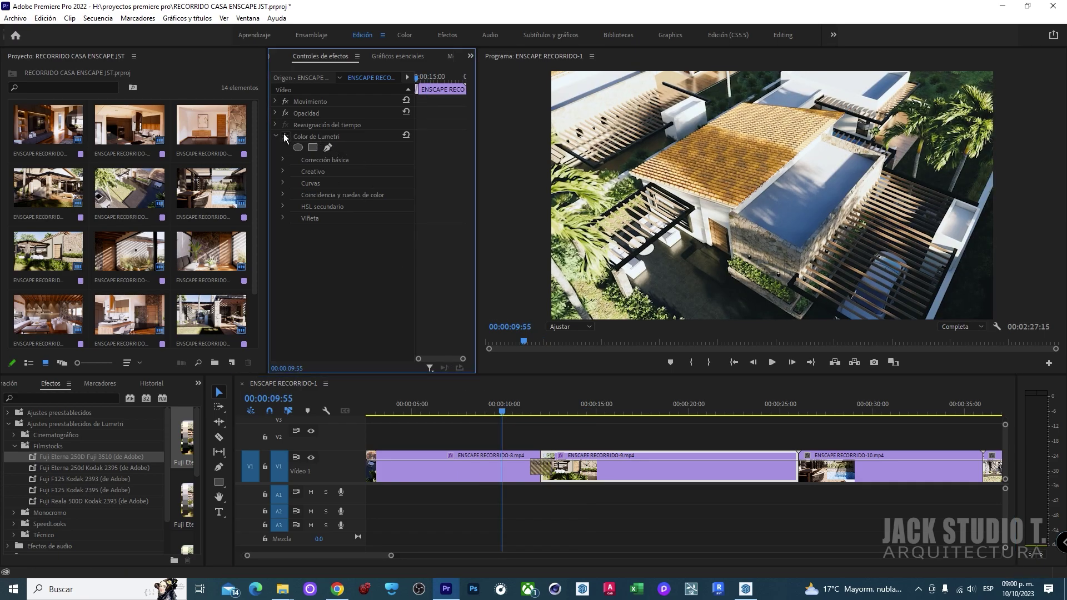
left_click(283, 135)
left_click(469, 465)
left_click(287, 136)
left_click(287, 136)
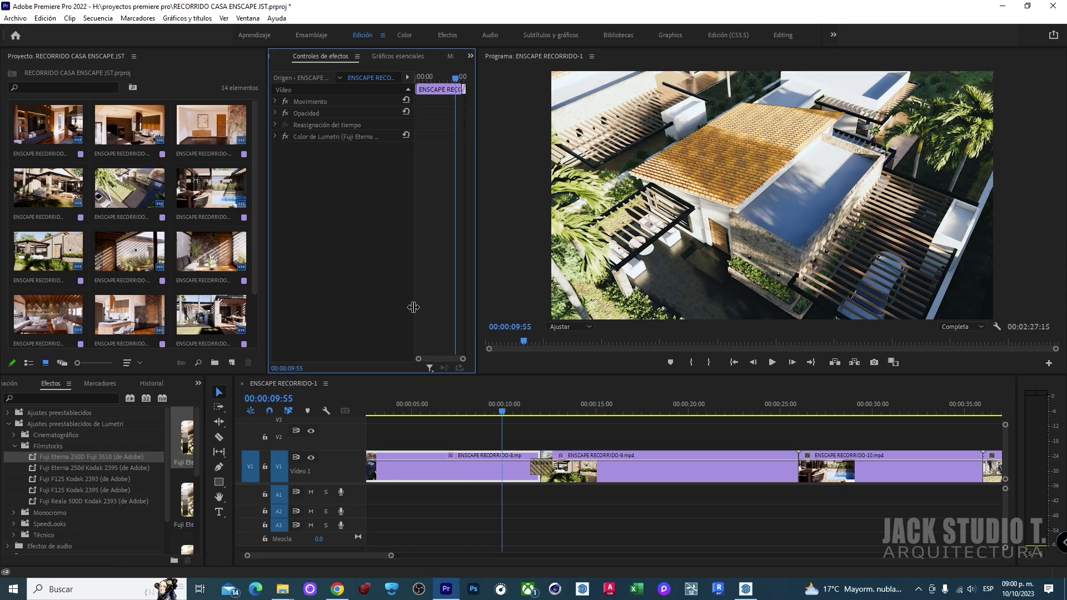
left_click(501, 405)
key("space")
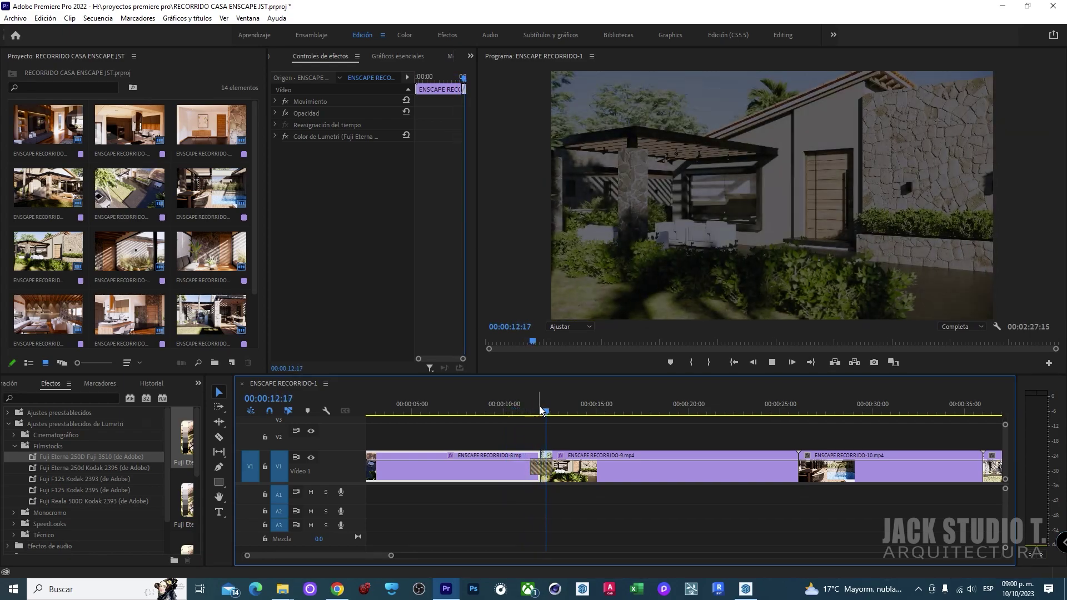
left_click(829, 413)
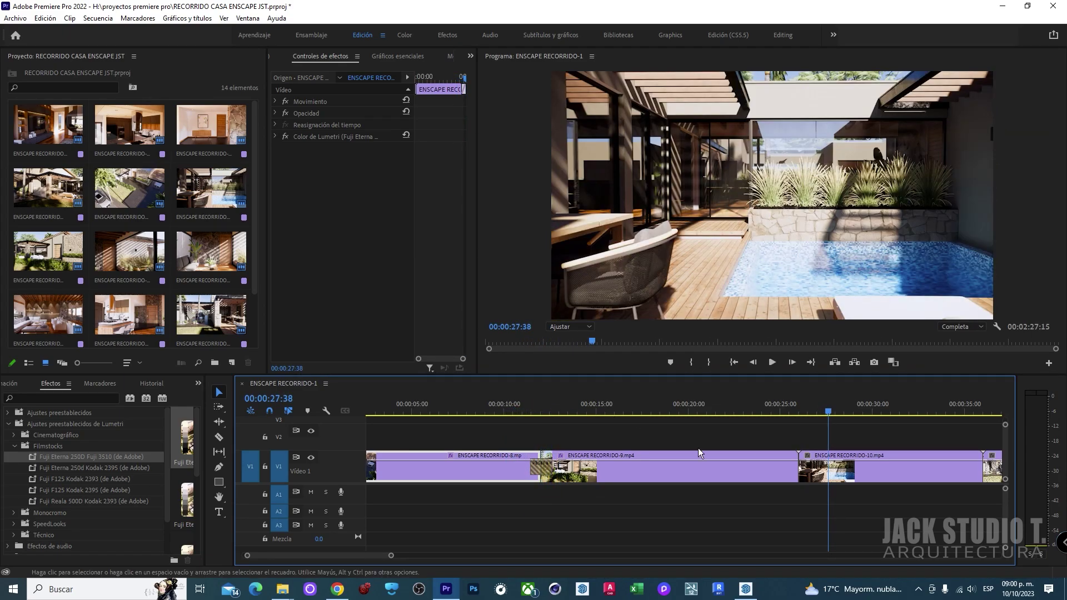
key("minus")
key("equal")
left_click(500, 472)
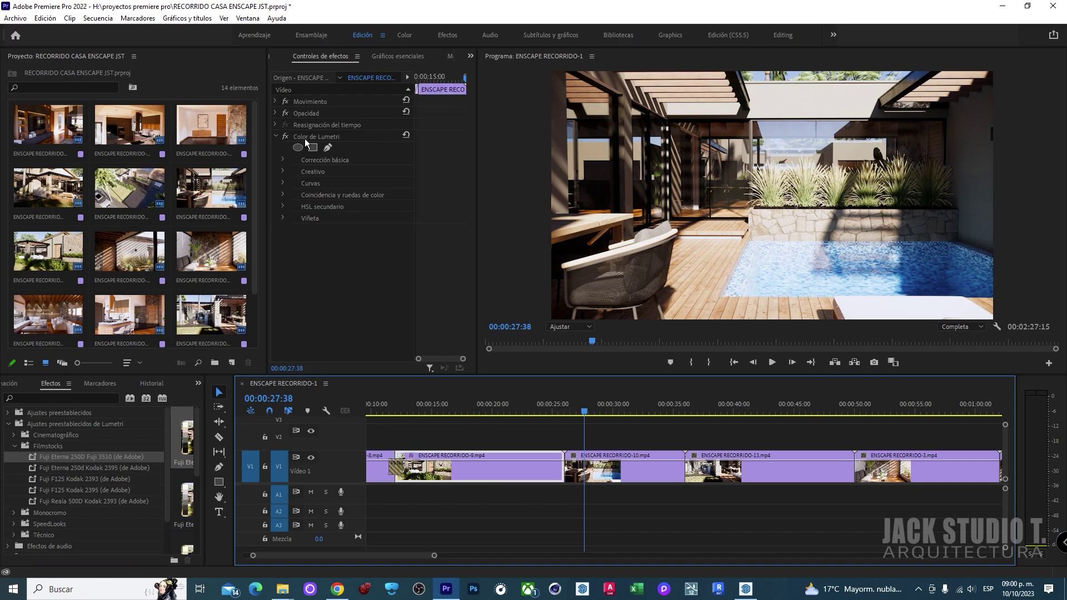
left_click(611, 480)
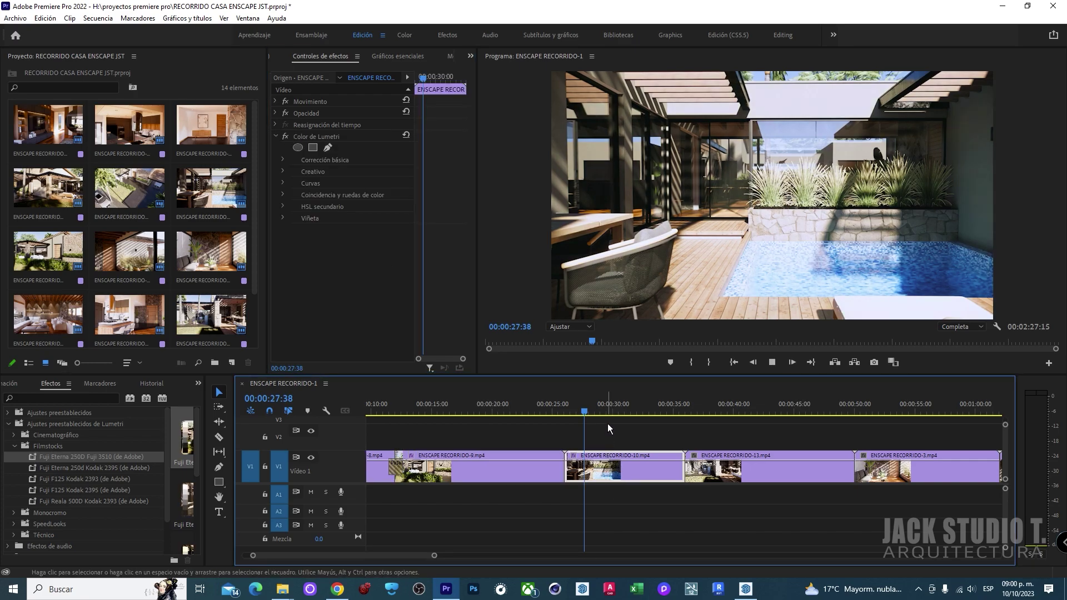
key("minus")
key("space")
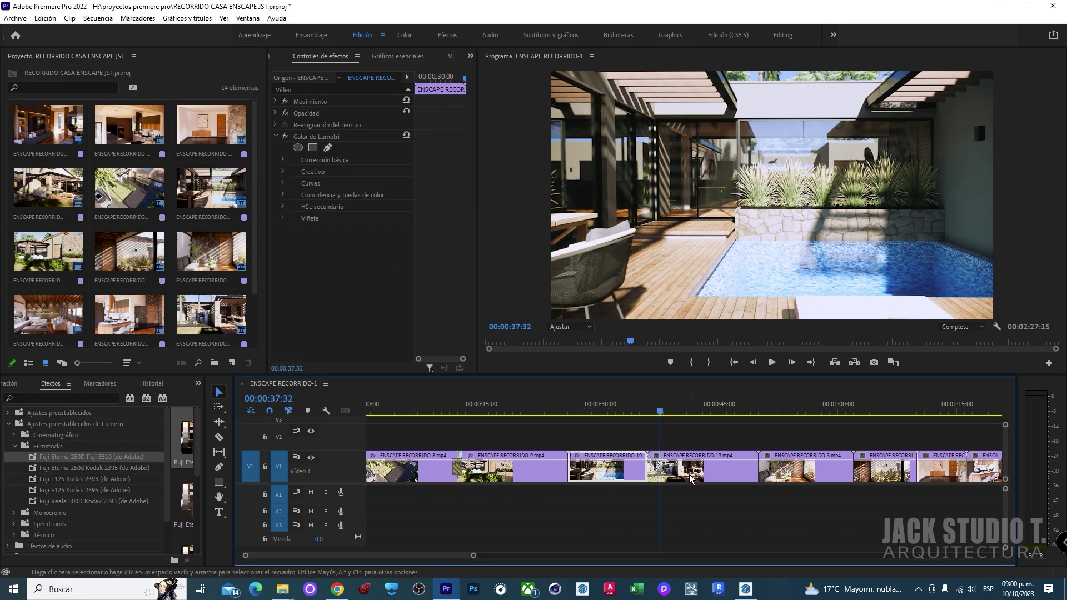
key("space")
key("minus")
key("equal")
left_click(602, 412)
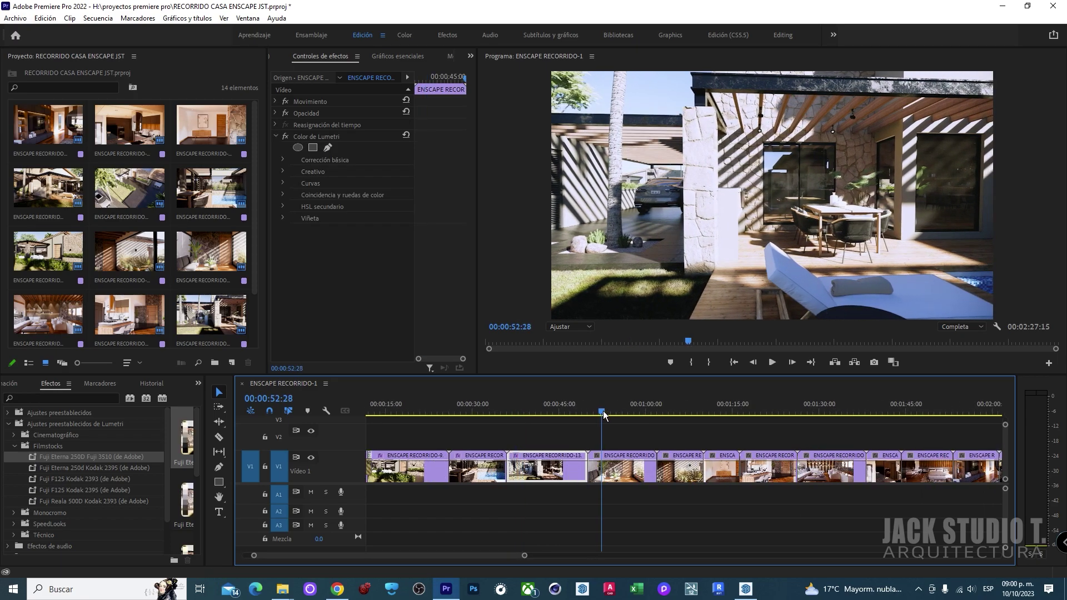
left_click(631, 477)
left_click(676, 413)
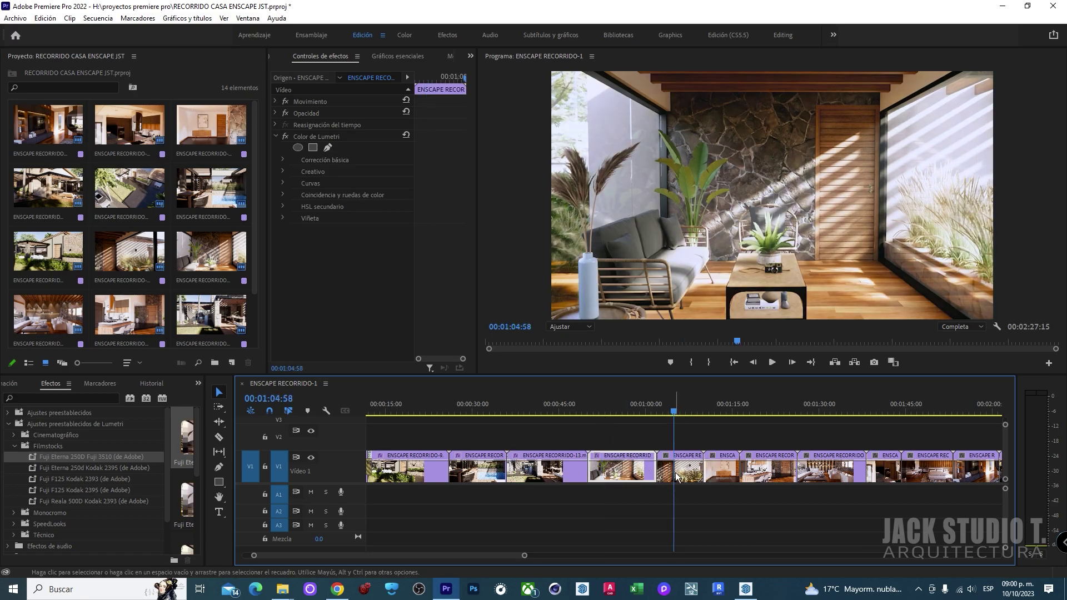
key("minus")
scroll(717, 473, "up", 1, "alt")
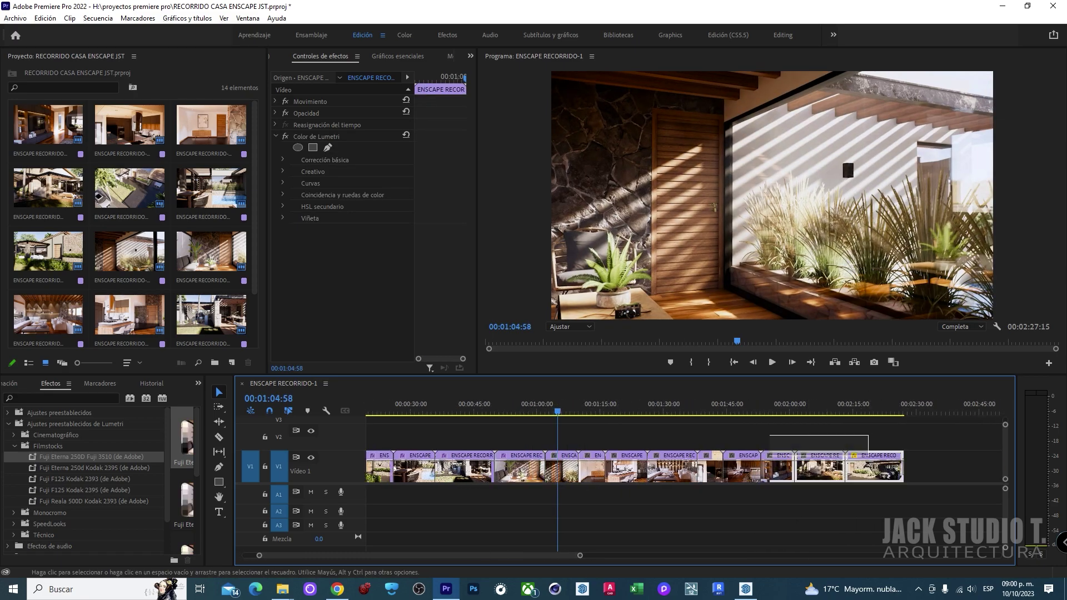
left_click_drag(764, 451, 564, 481)
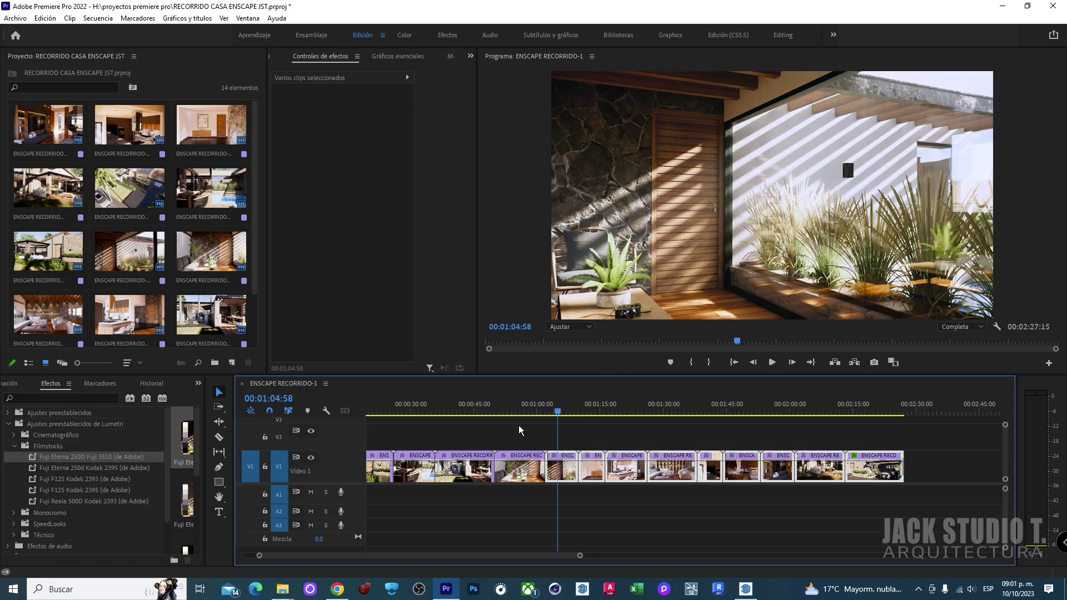
mouse_move(554, 411)
left_mouse_down()
mouse_move(595, 415)
mouse_move(570, 411)
left_mouse_up()
scroll(429, 419, "up", 3)
left_click(383, 410)
Search the effects for 'RECORT' and apply Recortar to ENSCAPE RECORRIDO-8
left_click_drag(384, 406, 388, 409)
left_click(424, 430)
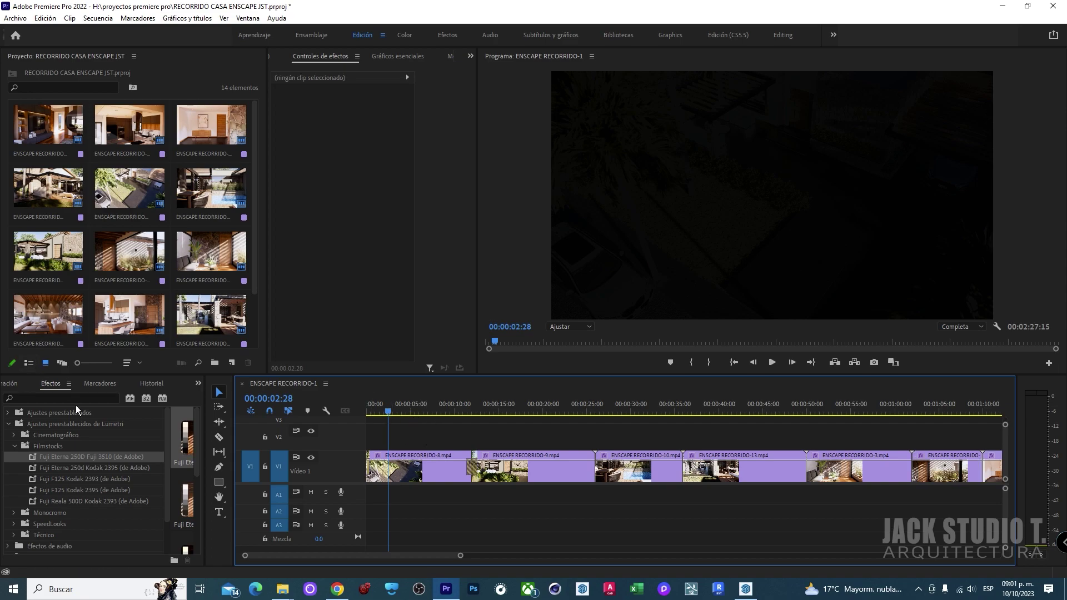
left_click(8, 425)
left_click(69, 397)
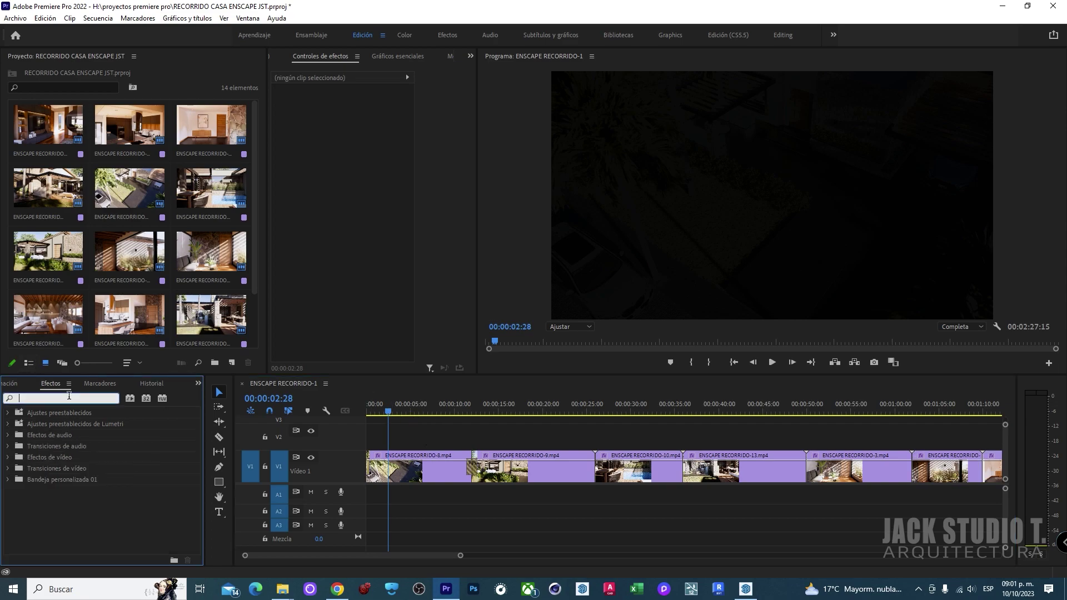
type("RECORT")
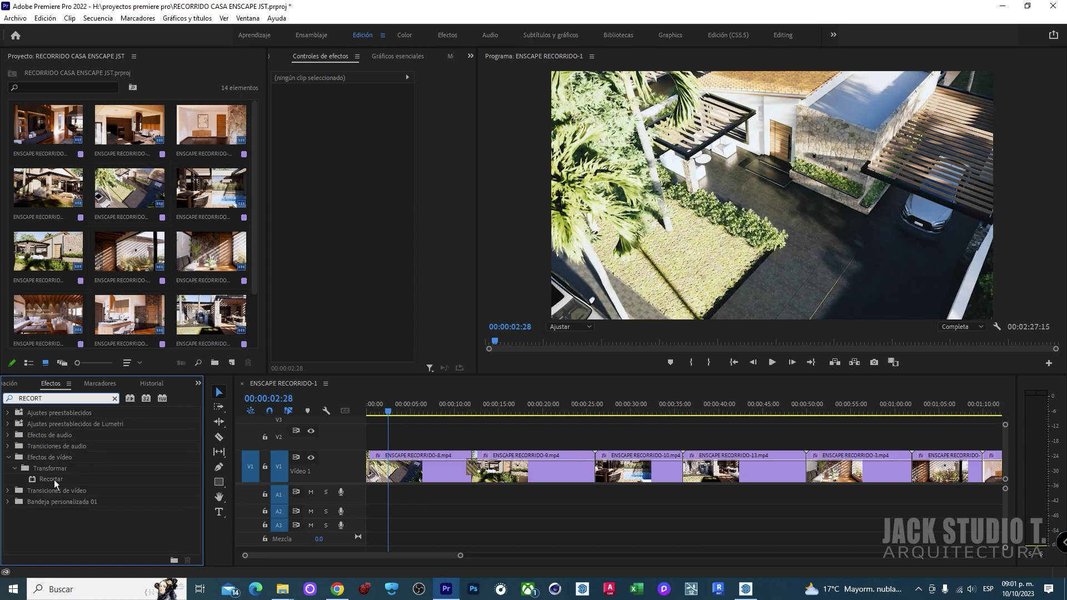
left_click_drag(55, 479, 409, 482)
Set the Recortar top and bottom crop to 10 %
left_click(350, 184)
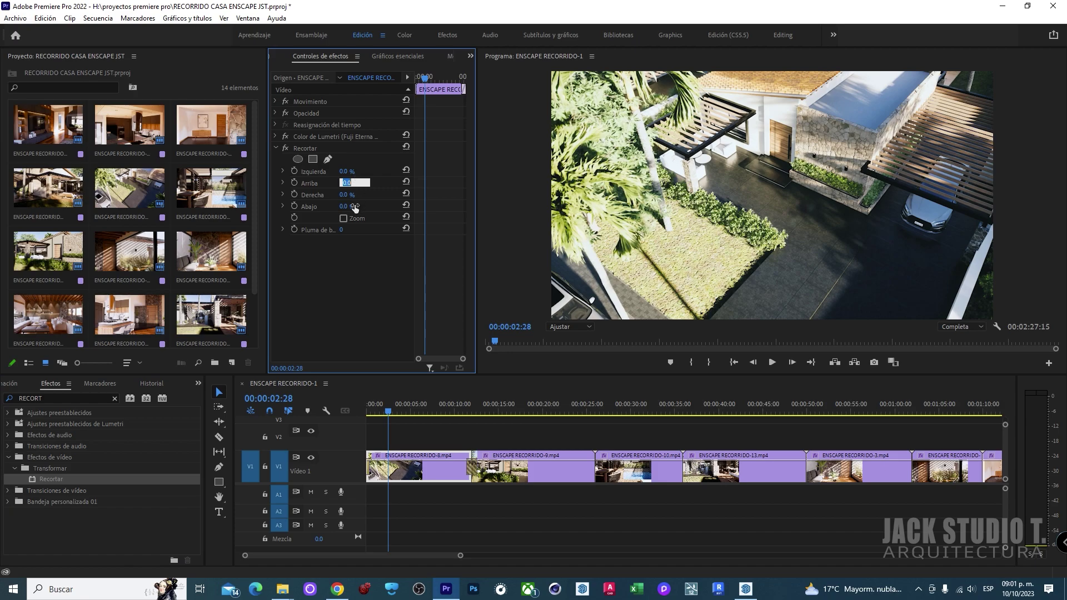
left_click(347, 207)
type("10")
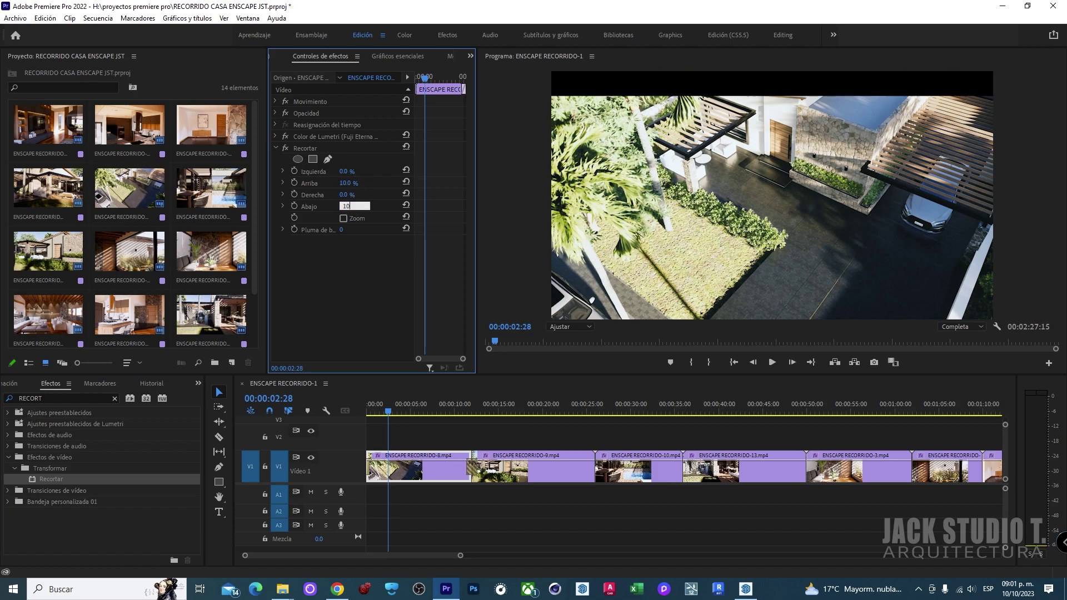
key("Return")
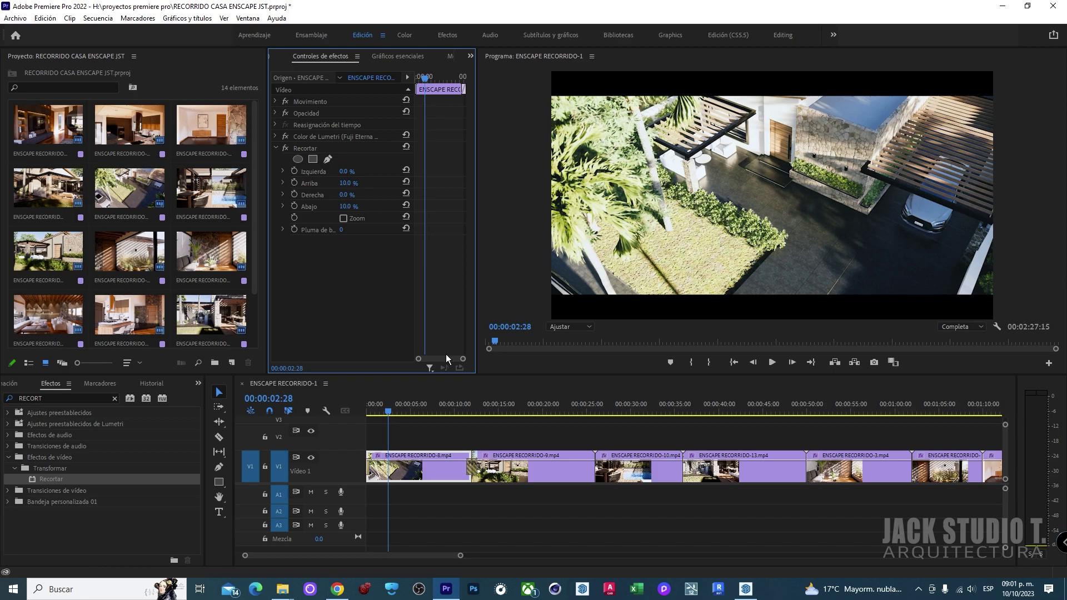
Copy the crop onto every V1 clip and play the sequence from the start
left_click(307, 147)
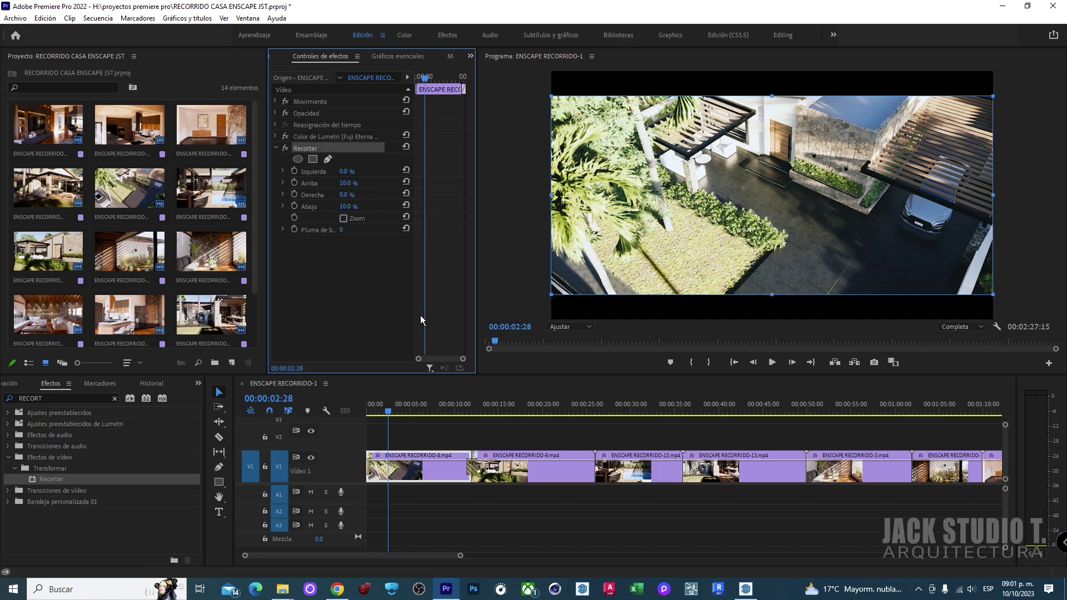
key("minus")
key("minus")
left_click_drag(827, 439, 389, 473)
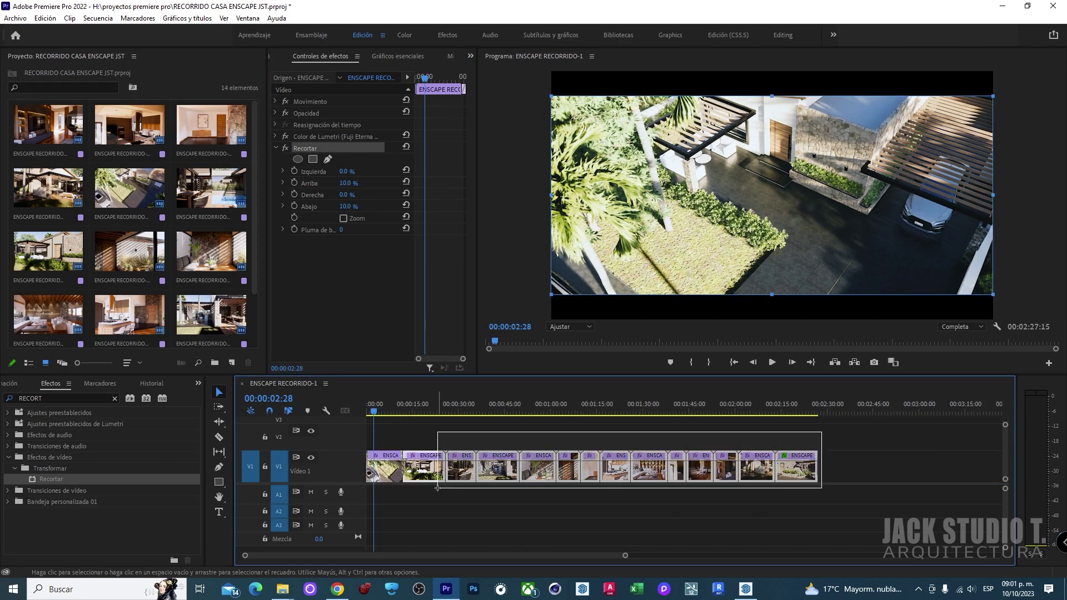
left_click(418, 414)
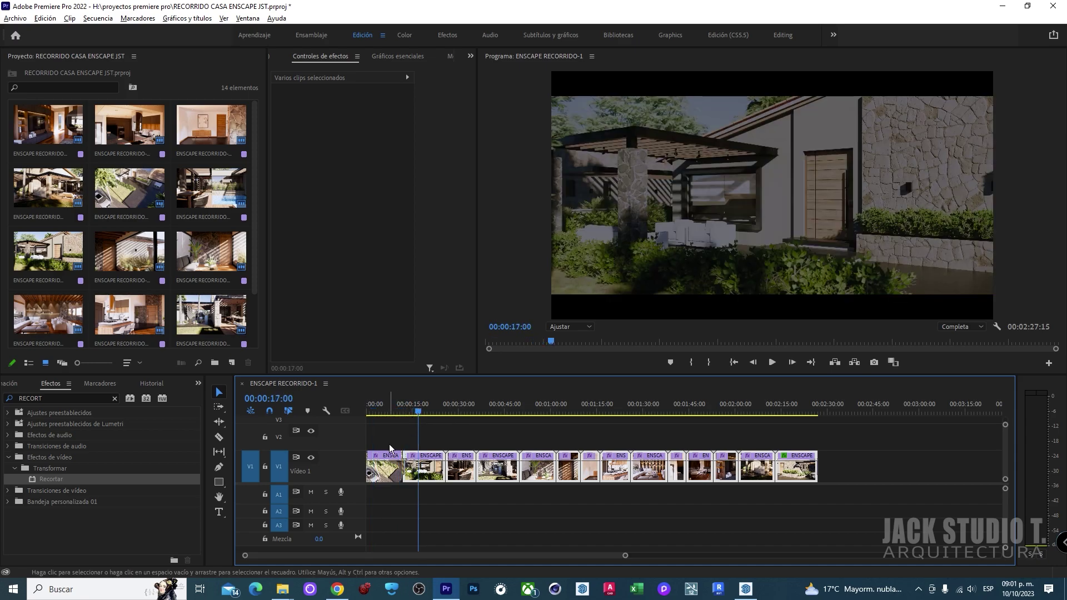
key("equal")
key("equal")
left_click_drag(458, 473, 458, 473)
left_click(458, 404)
key("Home")
key("space")
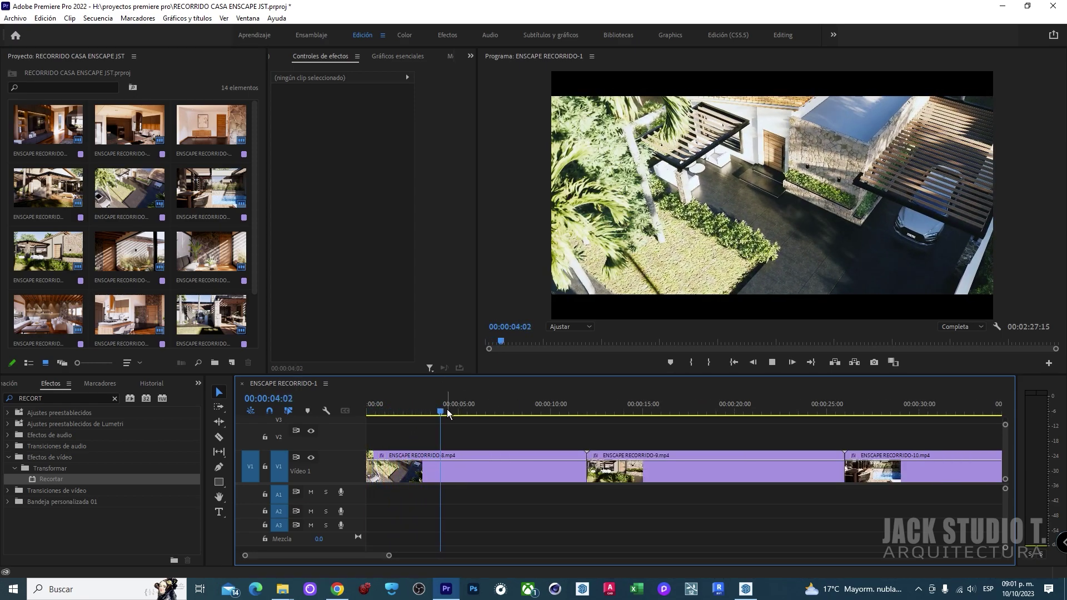
Move ENSCAPE RECORRIDO-8 and RECORRIDO-10 up from V1 to track V2
left_click_drag(515, 482, 514, 456)
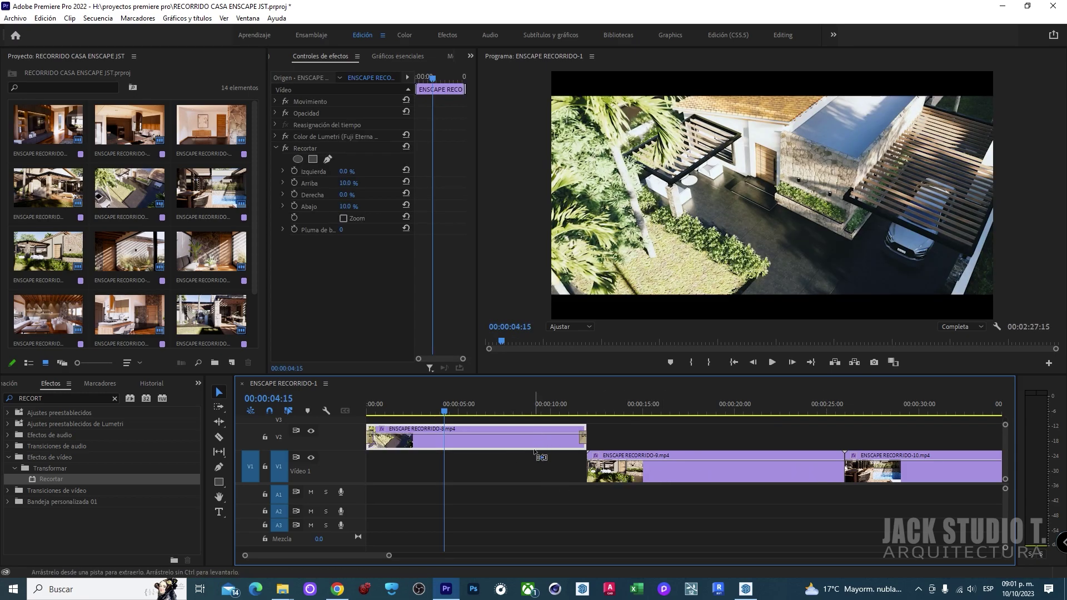
left_click(534, 475)
scroll(606, 489, "down", 3)
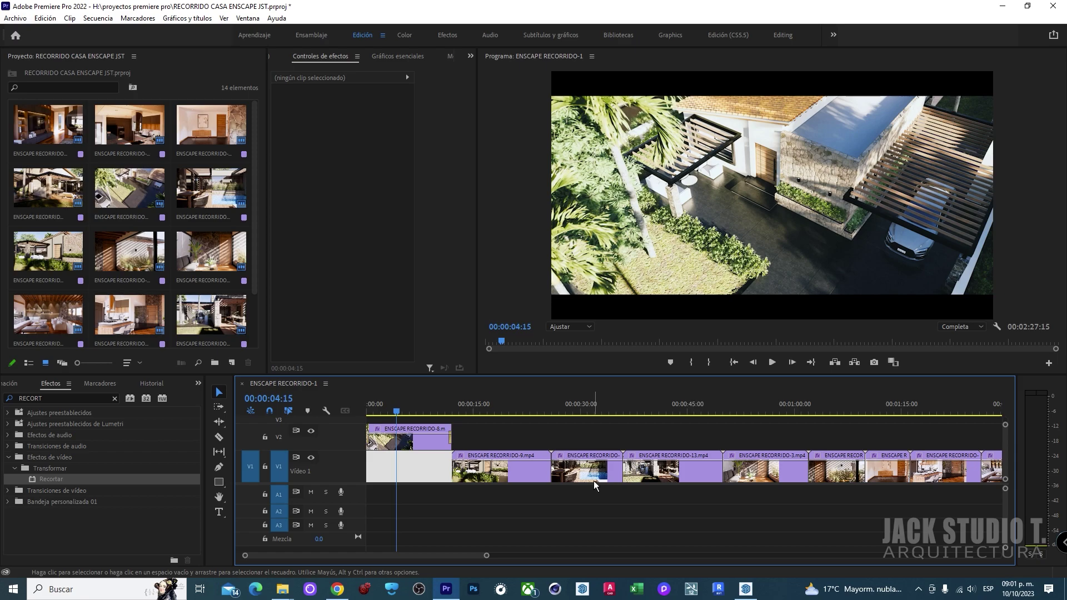
left_click_drag(665, 475, 641, 437)
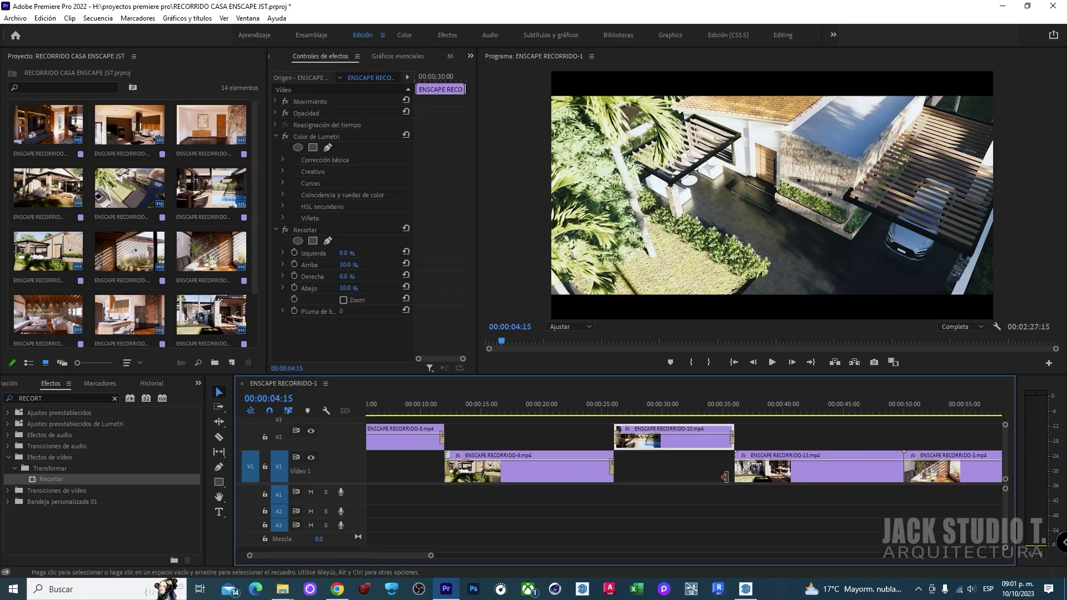
scroll(778, 477, "down", 3)
scroll(675, 483, "down", 2)
left_click_drag(675, 478, 675, 439)
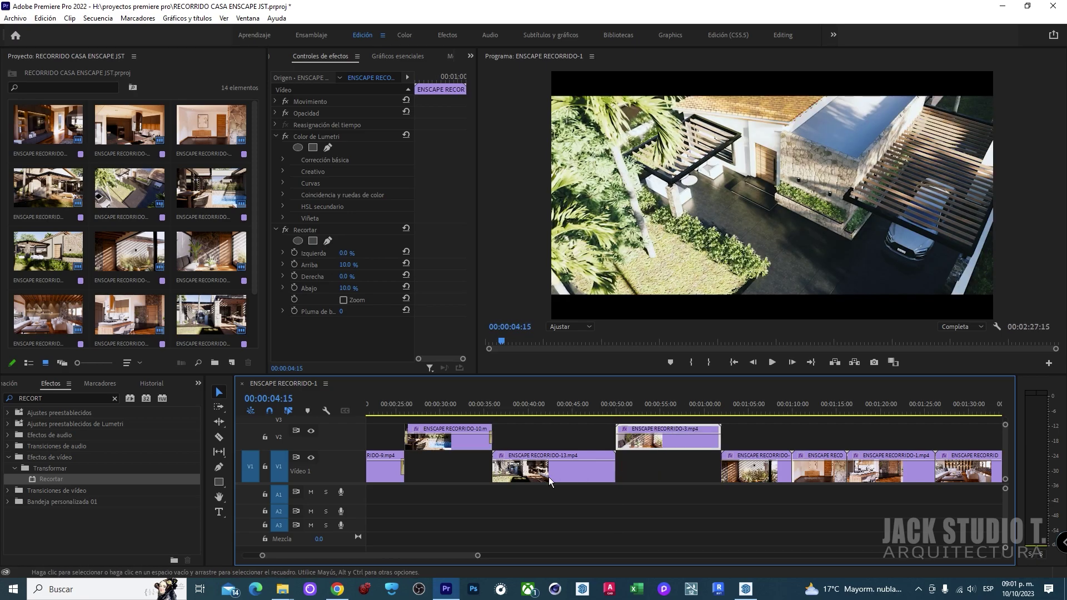
scroll(722, 452, "up", 2)
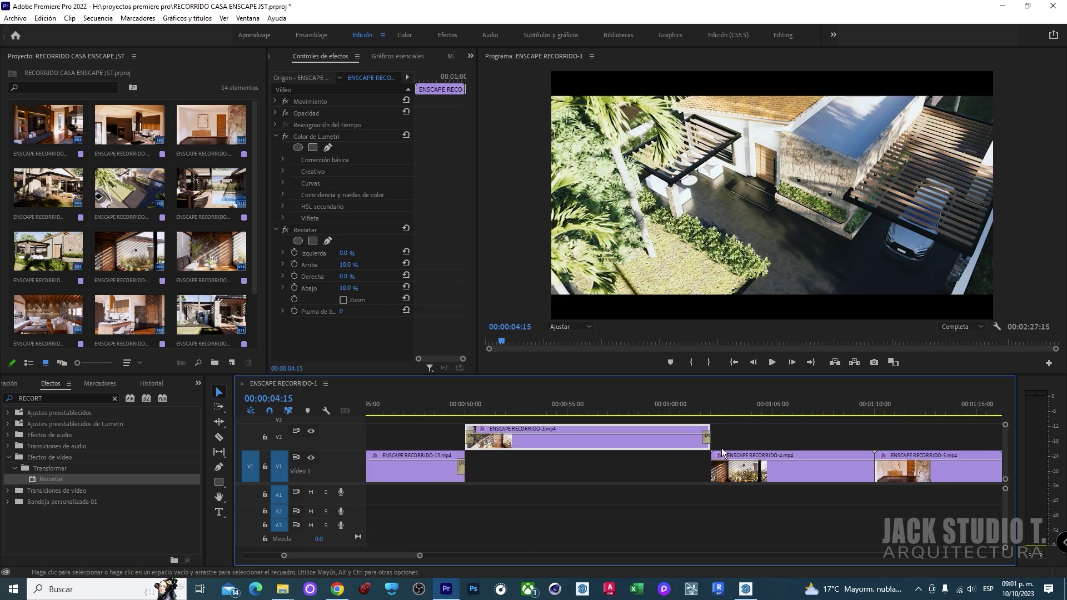
Delete the transition at the V2 clip's end and move the last clip up to V2
left_click(707, 443)
key("Delete")
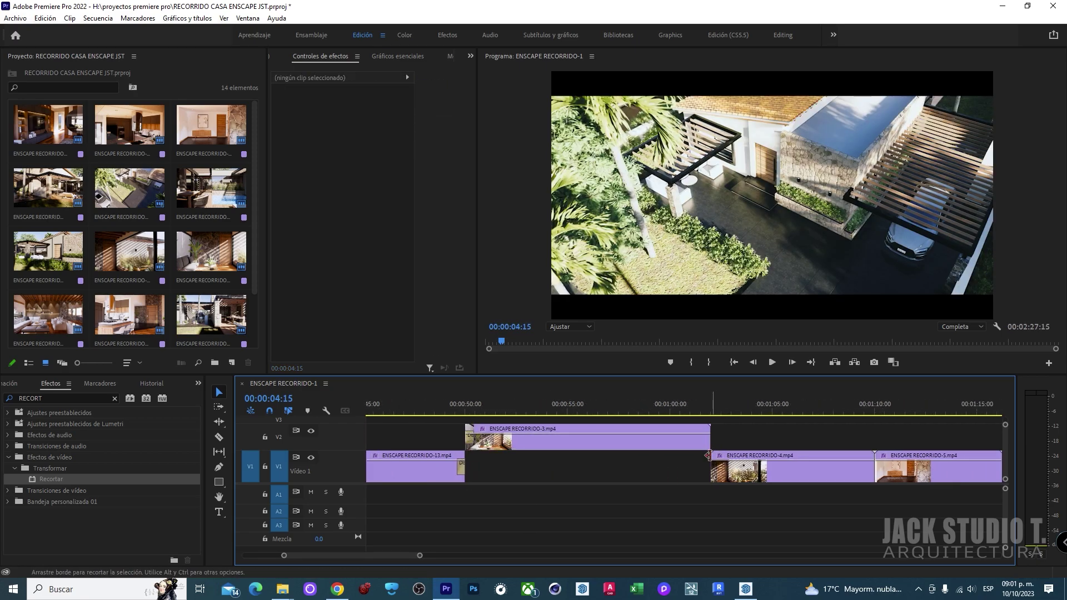
scroll(661, 478, "down", 3)
scroll(435, 445, "down", 1)
scroll(461, 444, "down", 1)
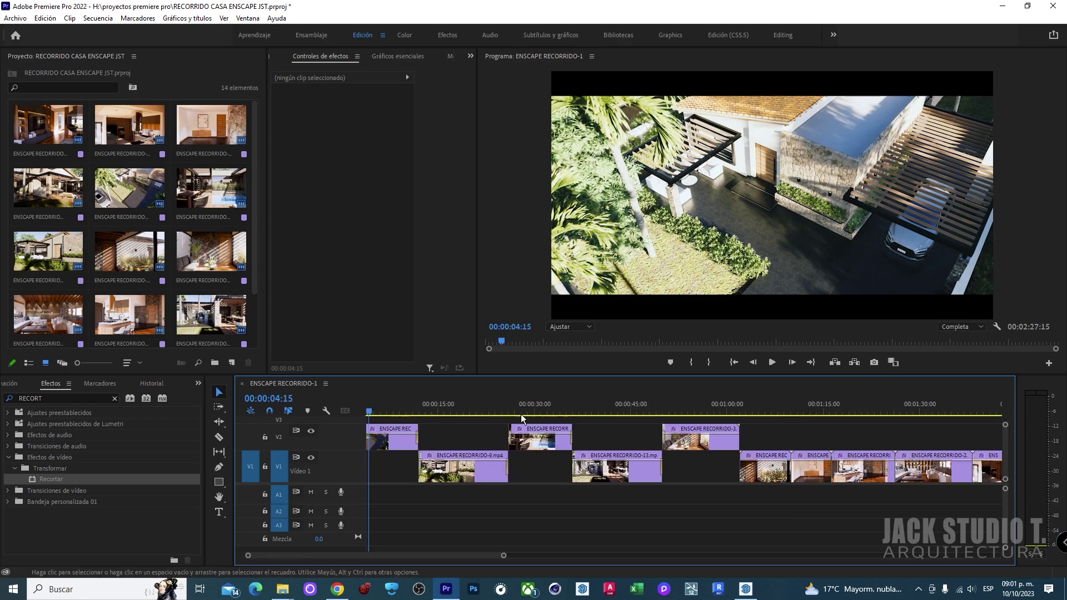
scroll(582, 446, "down", 1)
left_click(689, 412)
scroll(692, 439, "up", 3)
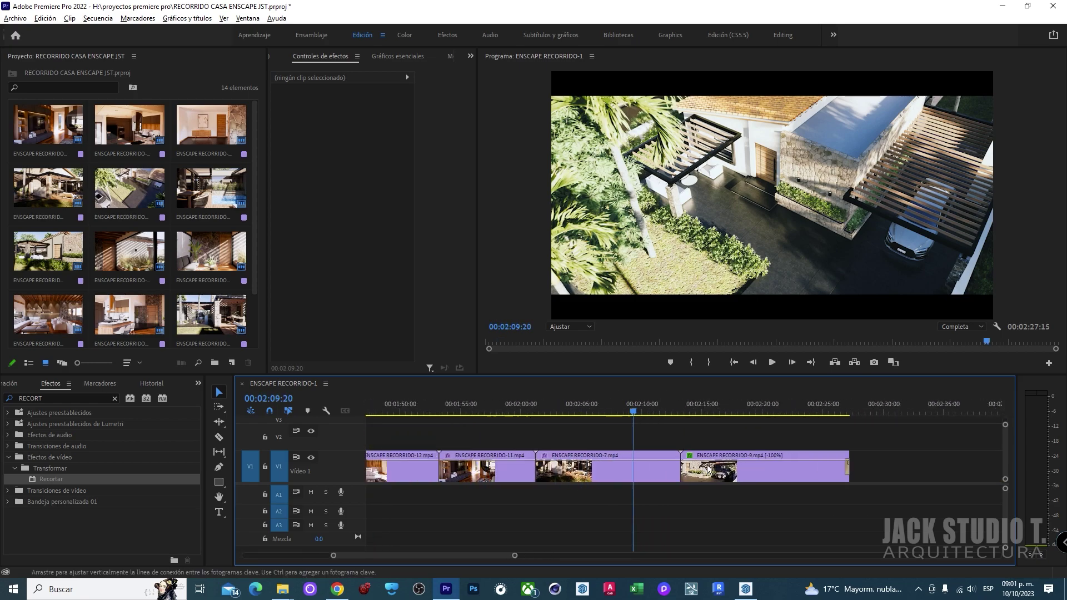
left_click_drag(739, 477, 739, 449)
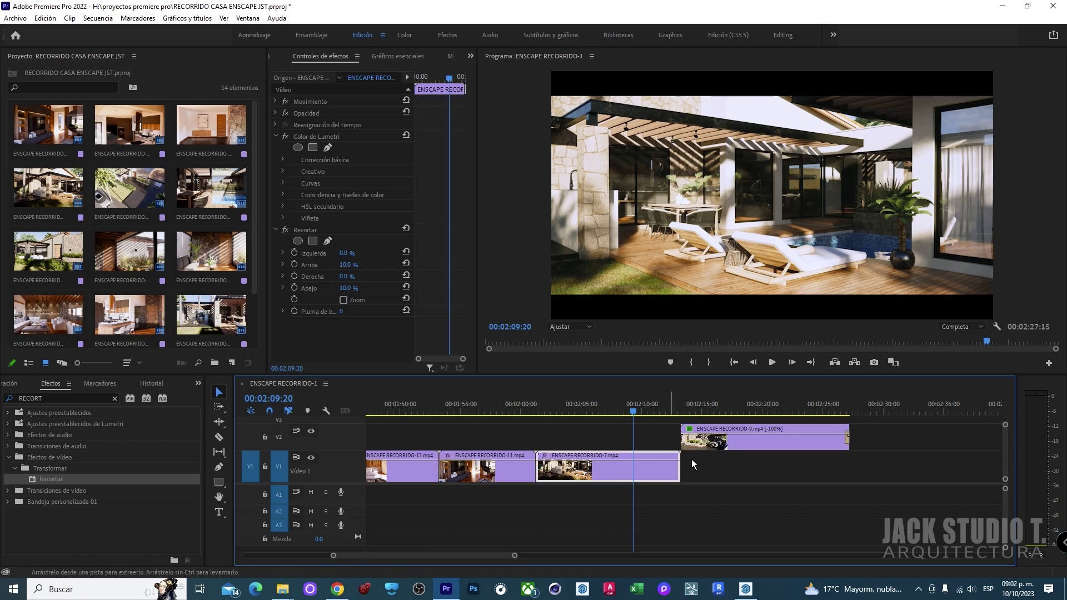
Scrub through the staggered sequence, then play it from the start and stop playback
left_click(637, 410)
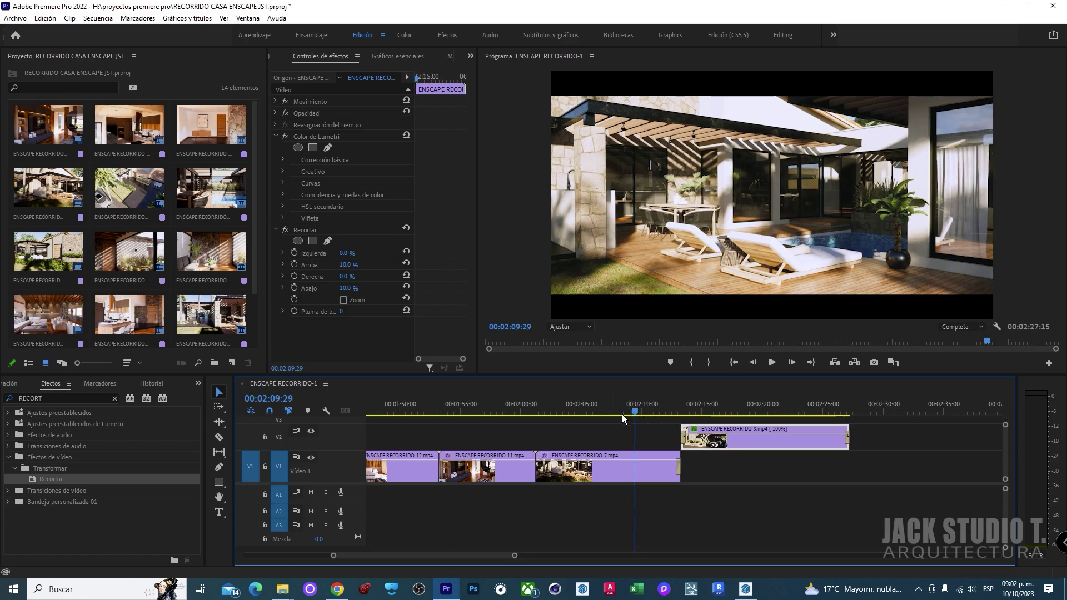
key("space")
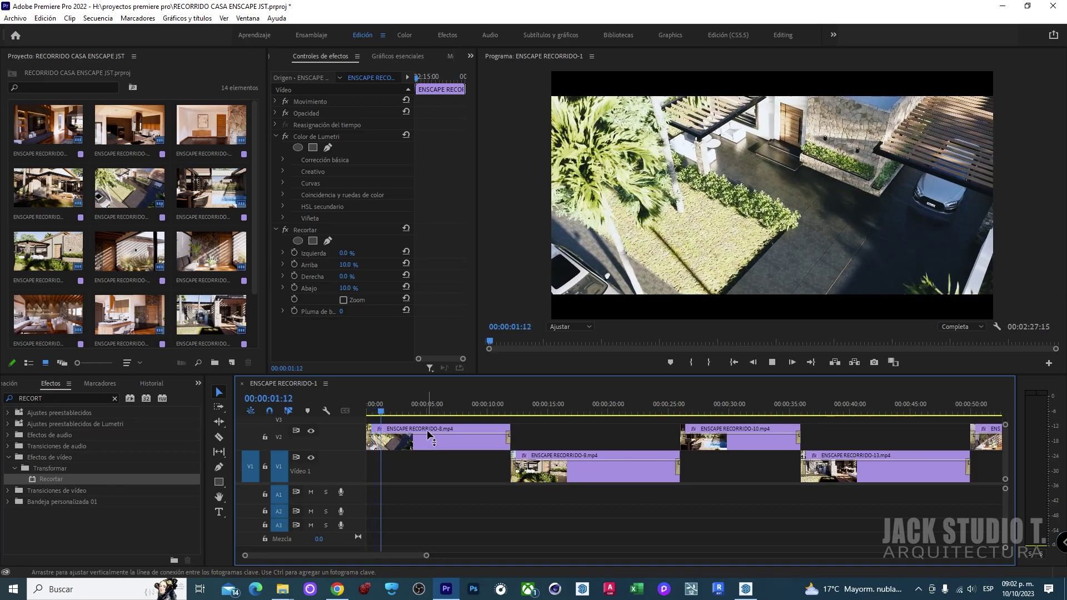
scroll(396, 413, "down", 3)
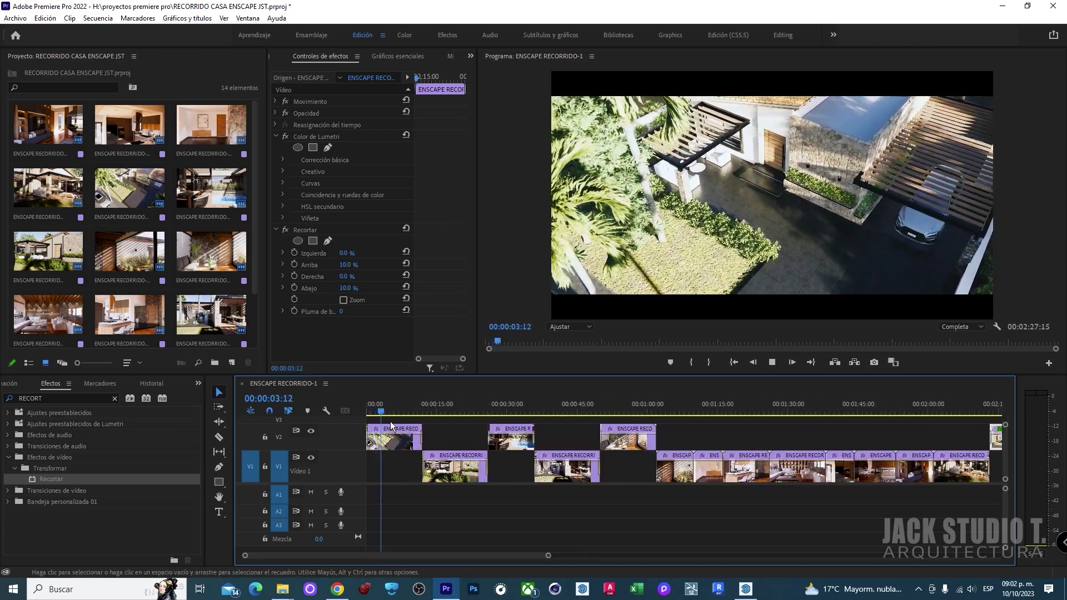
left_click_drag(397, 413, 448, 411)
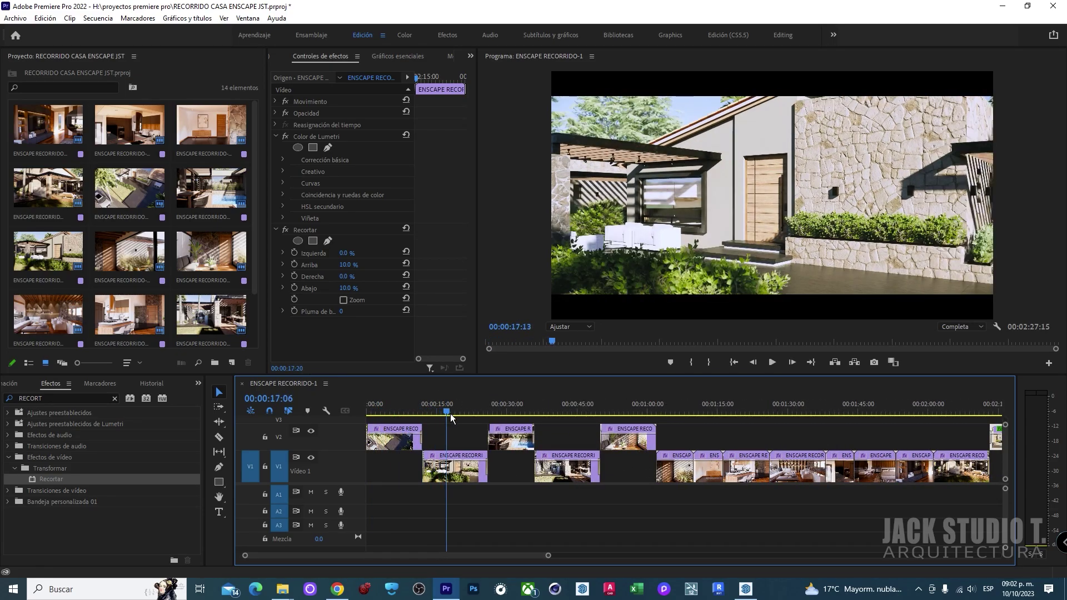
scroll(460, 460, "down", 3)
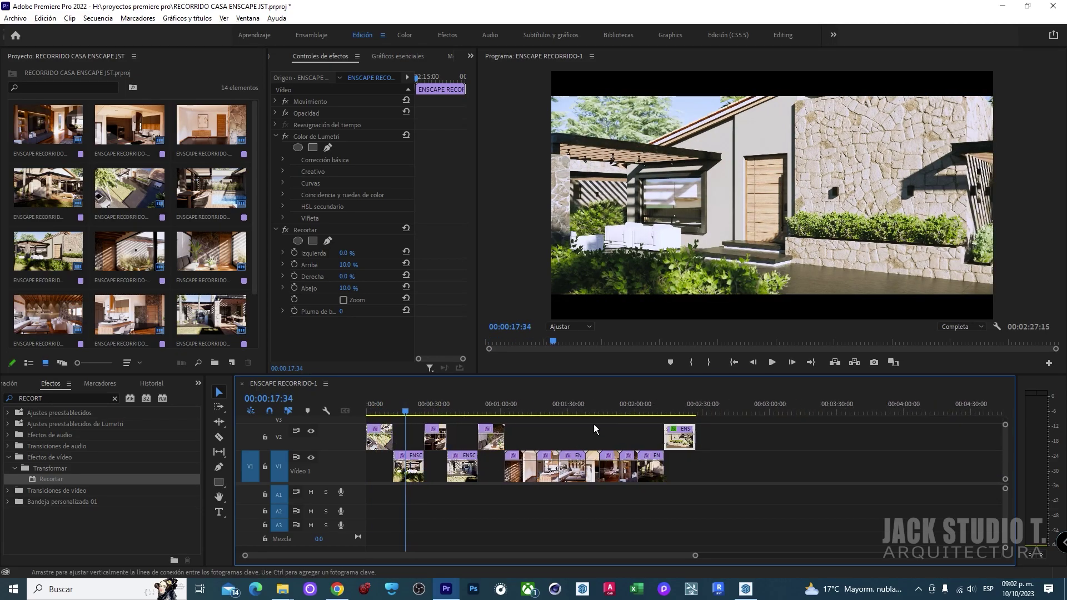
scroll(552, 442, "up", 3)
left_click(553, 411)
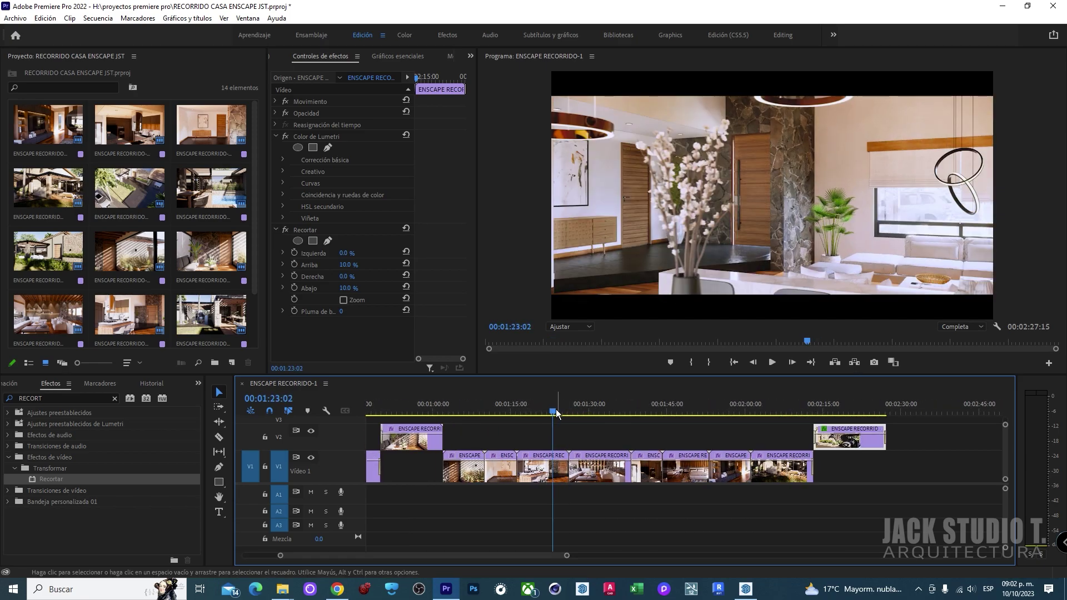
key("Home")
key("space")
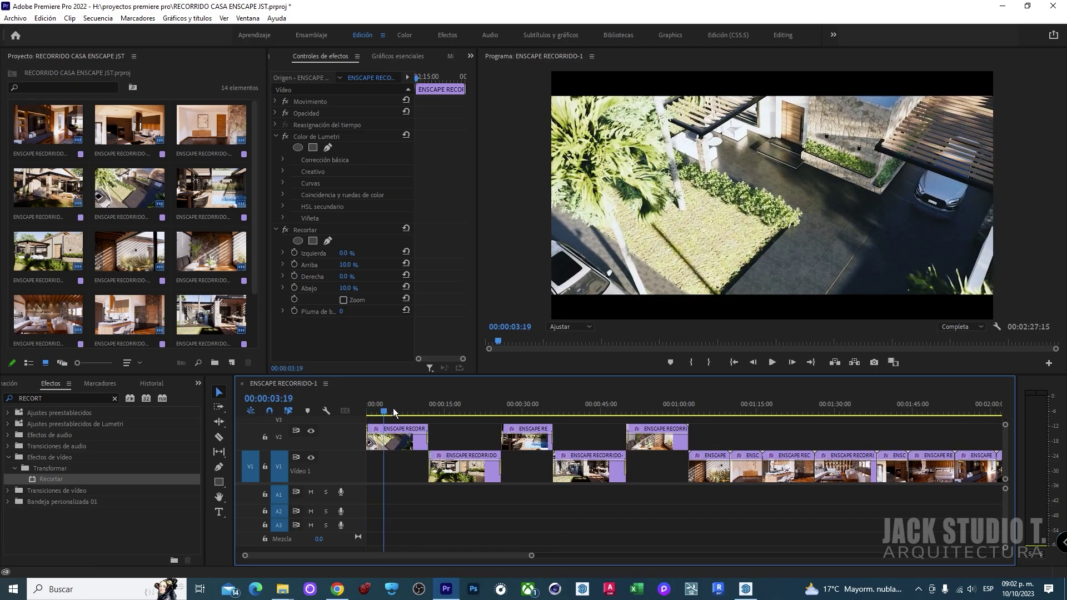
key("Return")
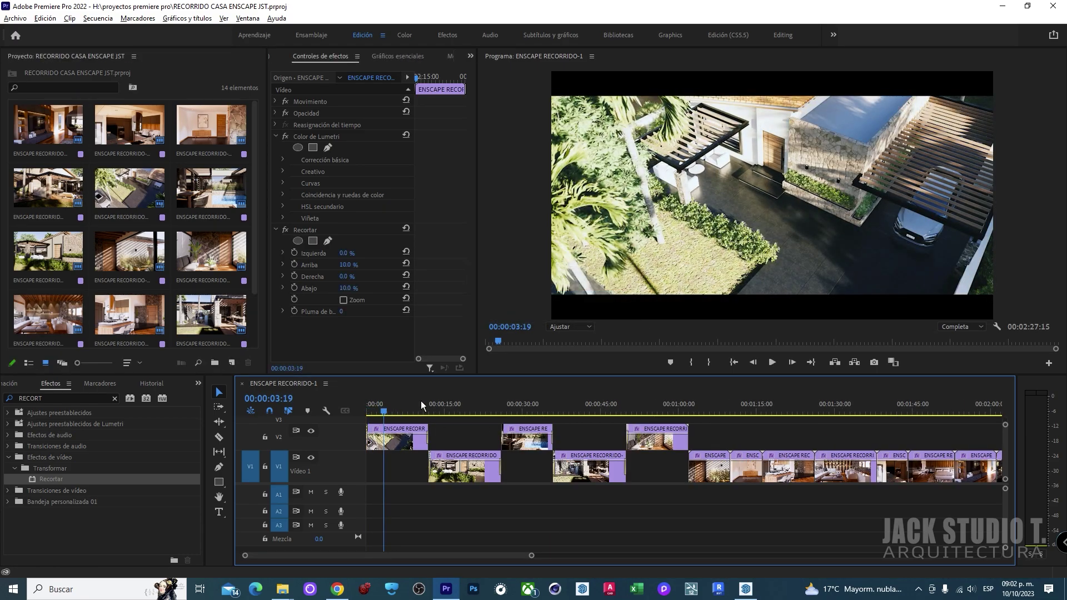
Open the ambientales music folder in File Explorer and drag a music track onto A1
key("alt+z")
left_click(522, 155)
left_click(519, 234)
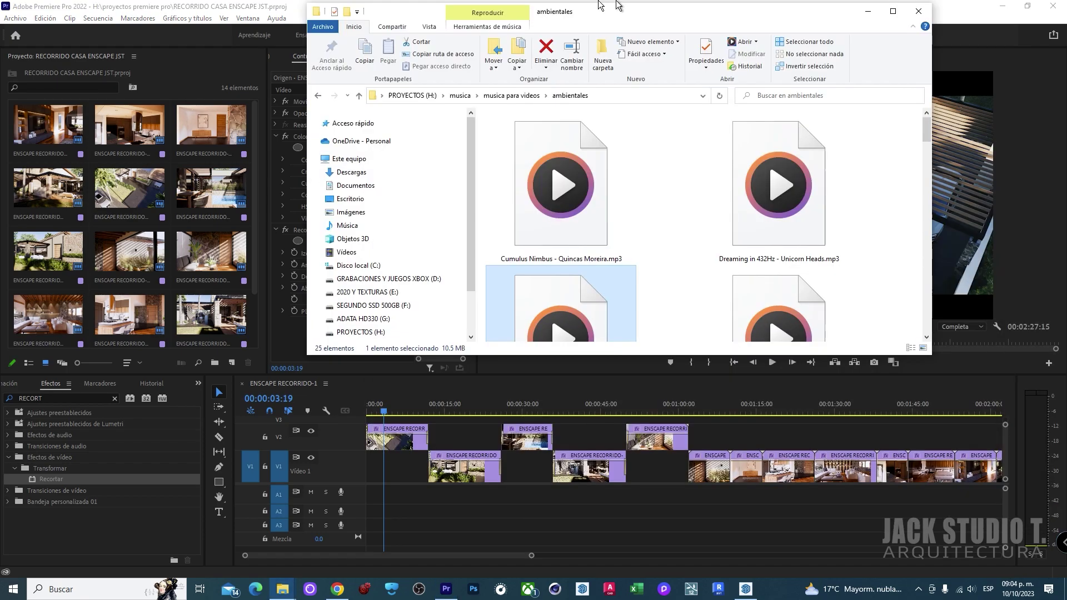
double_click(618, 5)
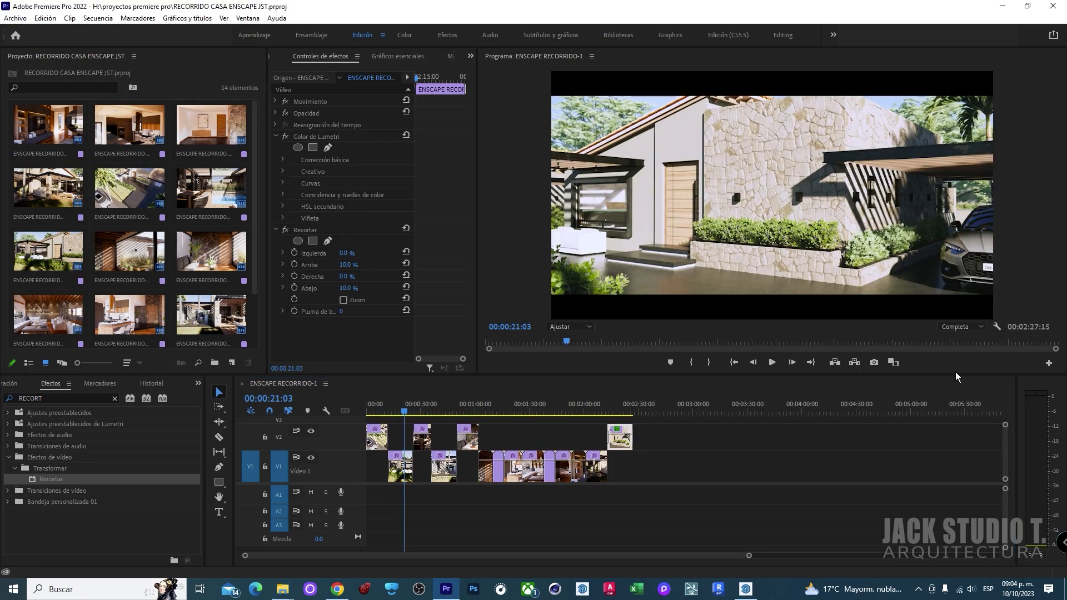
left_click_drag(956, 377, 531, 503)
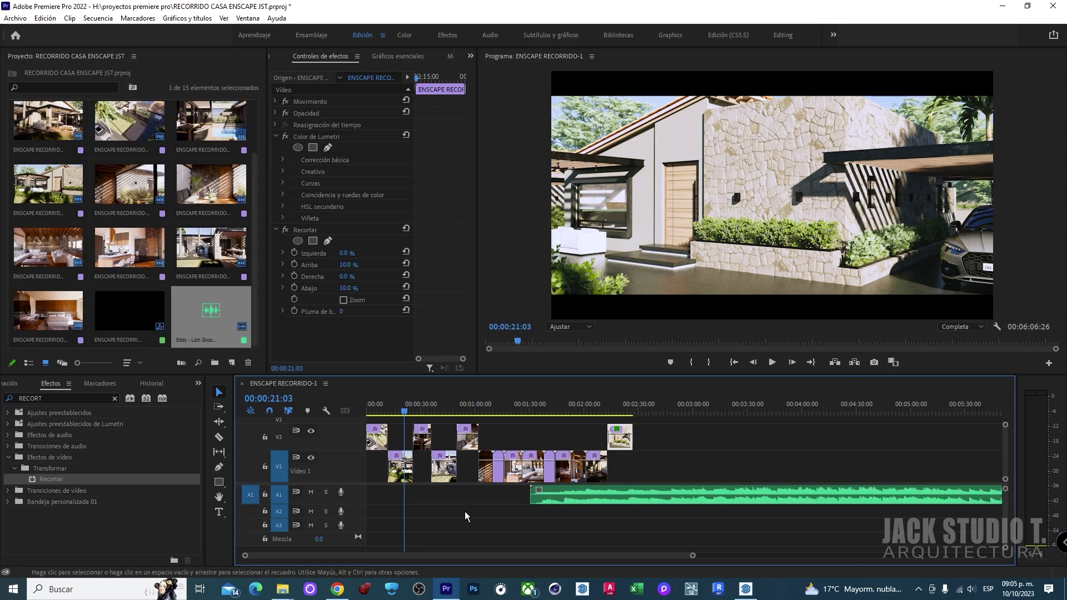
Slide the music clip on A1 to start at 00:00, zoom in, and switch to the Razor tool
left_click_drag(623, 503, 458, 503)
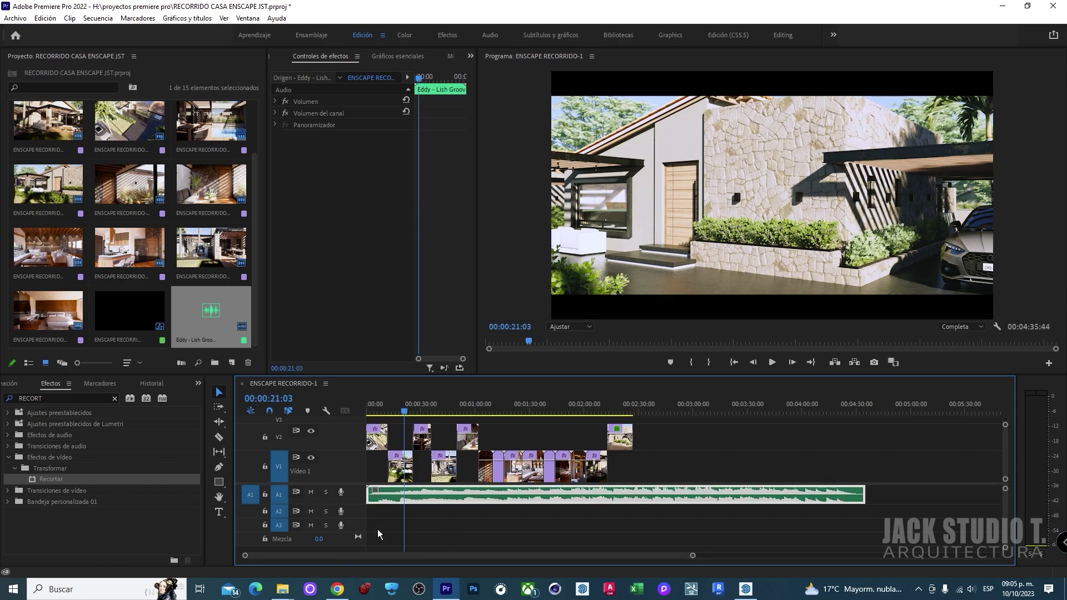
key("=")
scroll(411, 563, "up", 2)
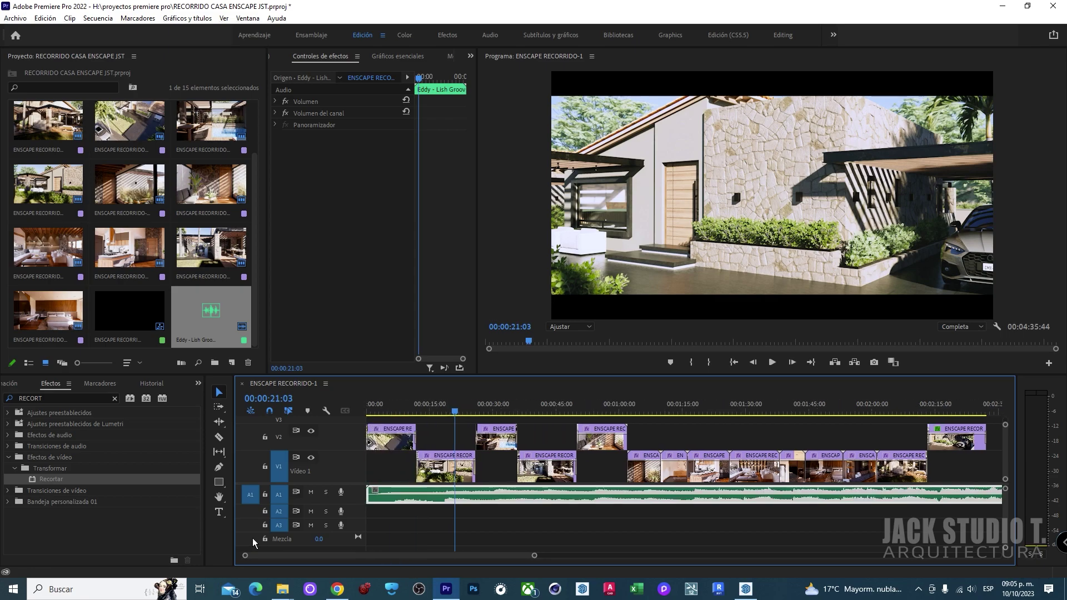
left_click(434, 412)
key("c")
left_click(220, 393)
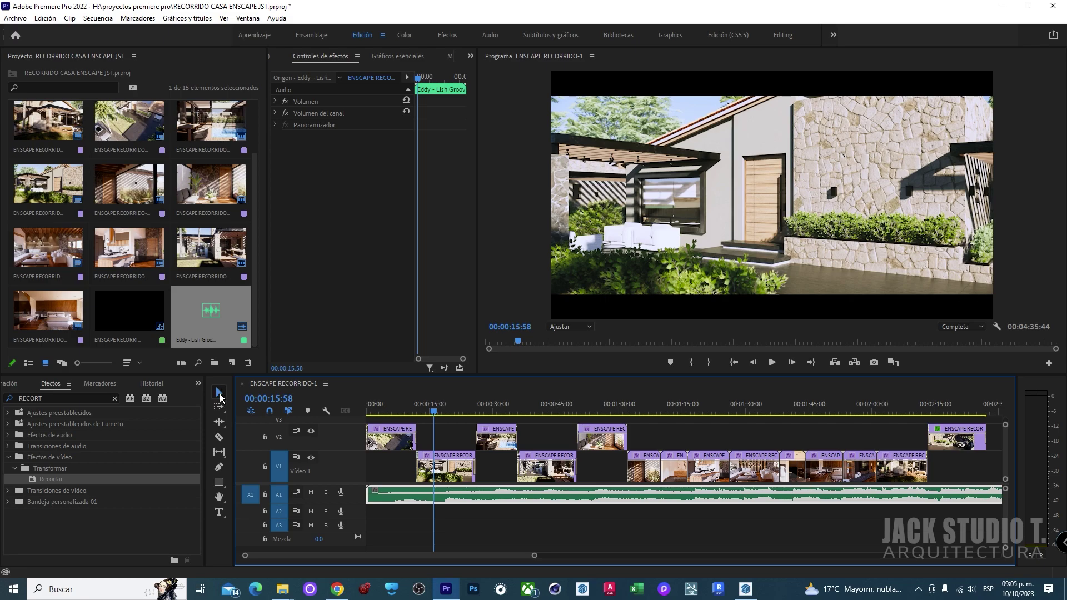
left_click(221, 442)
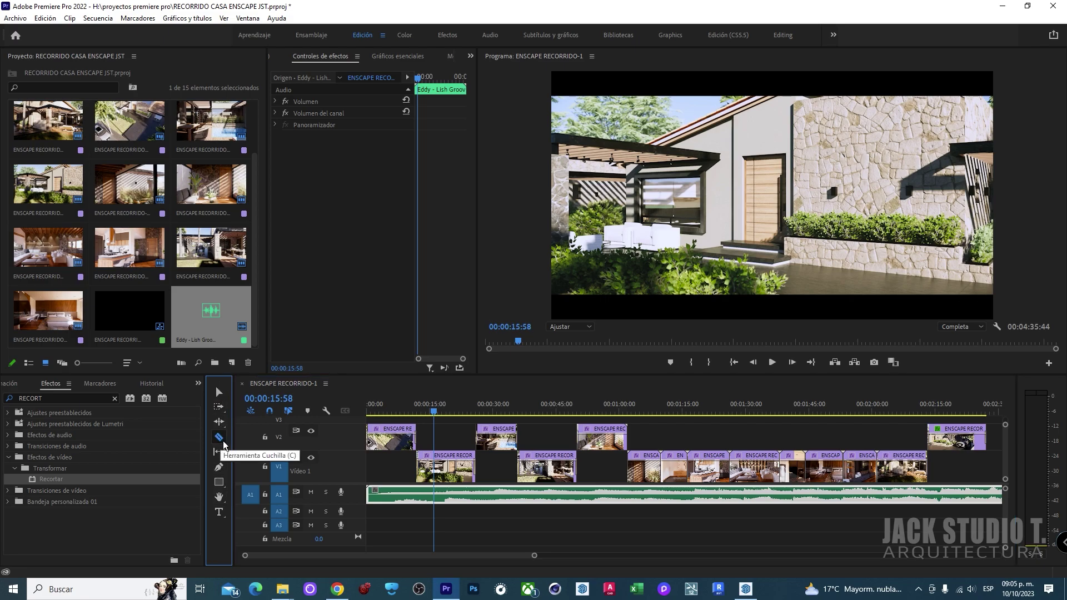
Cut the A1 music where the video ends and delete the excess beyond it
scroll(505, 409, "down", 4)
scroll(505, 409, "down", 3)
scroll(506, 409, "down", 3)
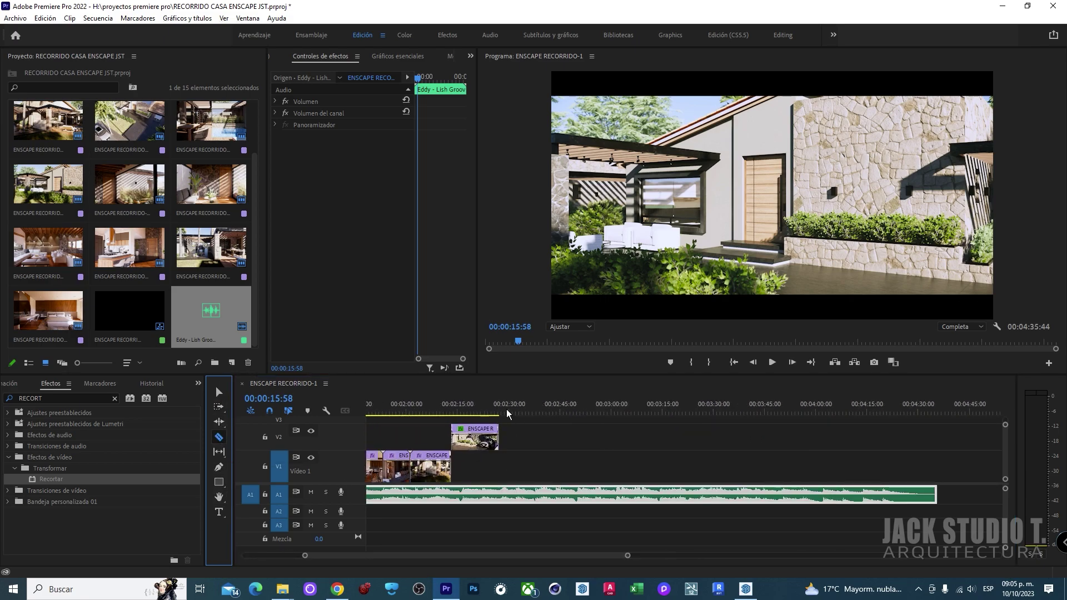
left_click(508, 411)
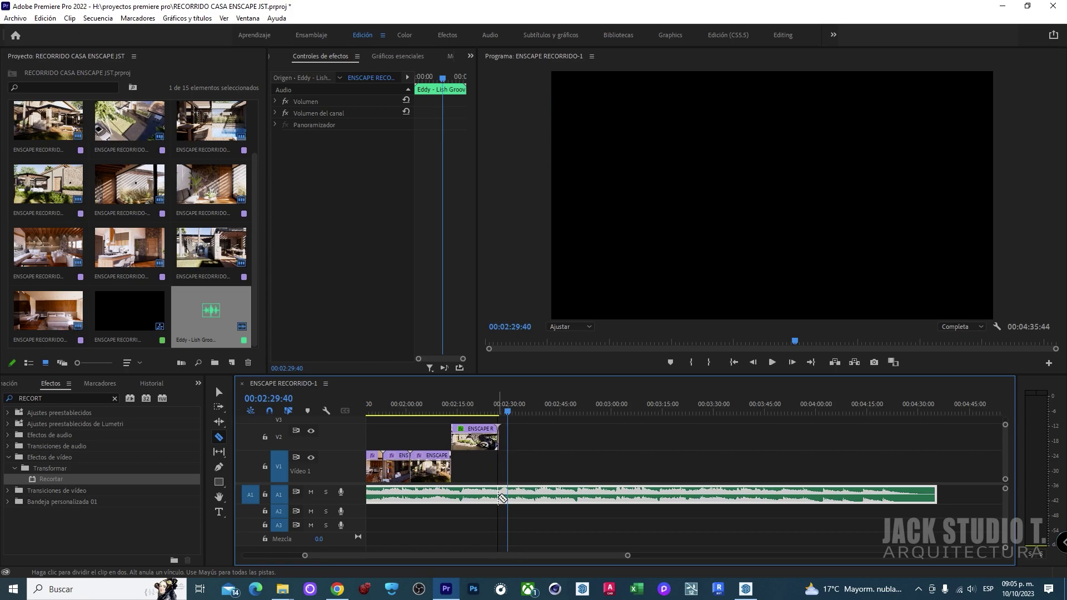
left_click(500, 496)
key("v")
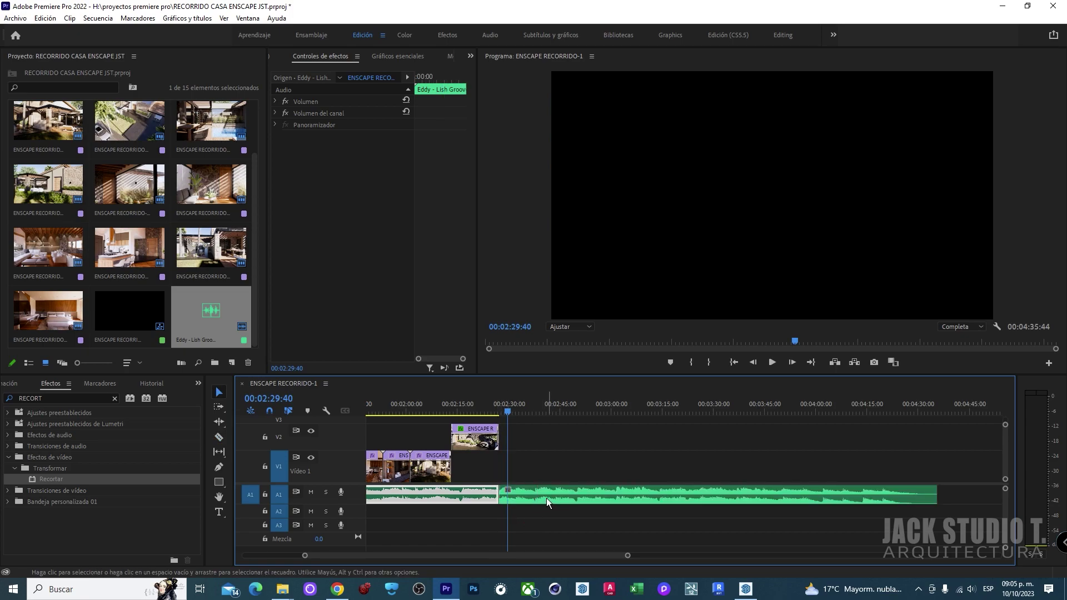
left_click(542, 500)
key("Delete")
left_click(488, 499)
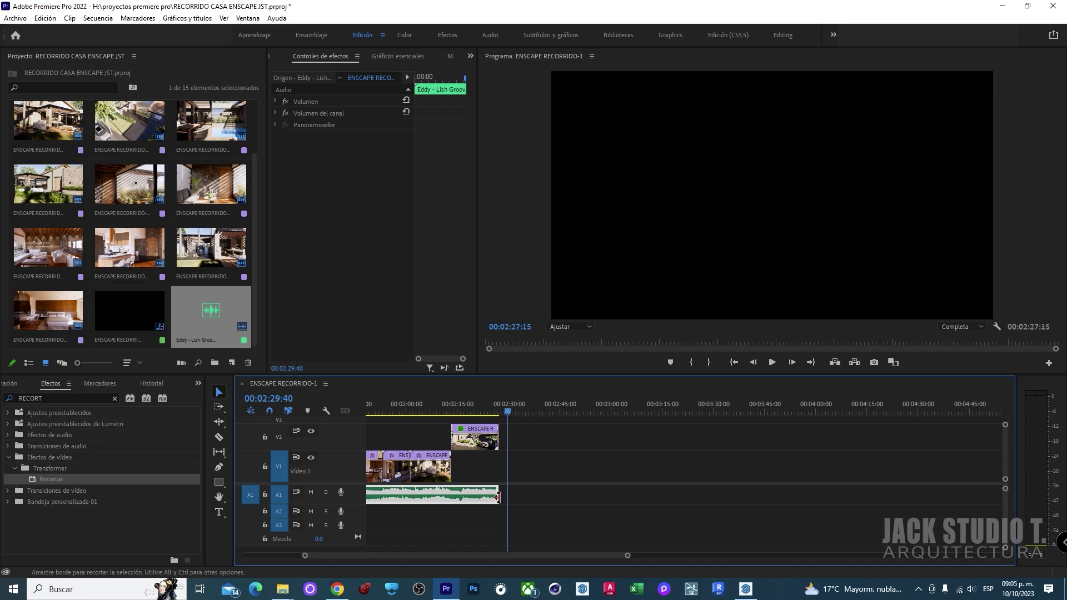
mouse_move(531, 497)
left_mouse_down()
mouse_move(610, 483)
mouse_move(522, 499)
left_mouse_up()
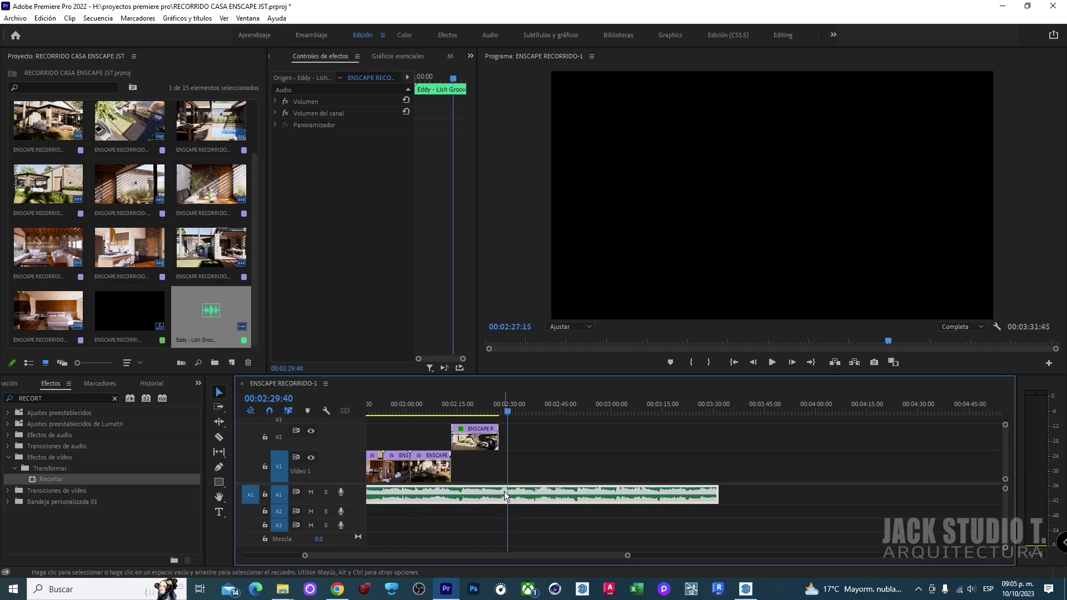
left_click(532, 496)
key("Delete")
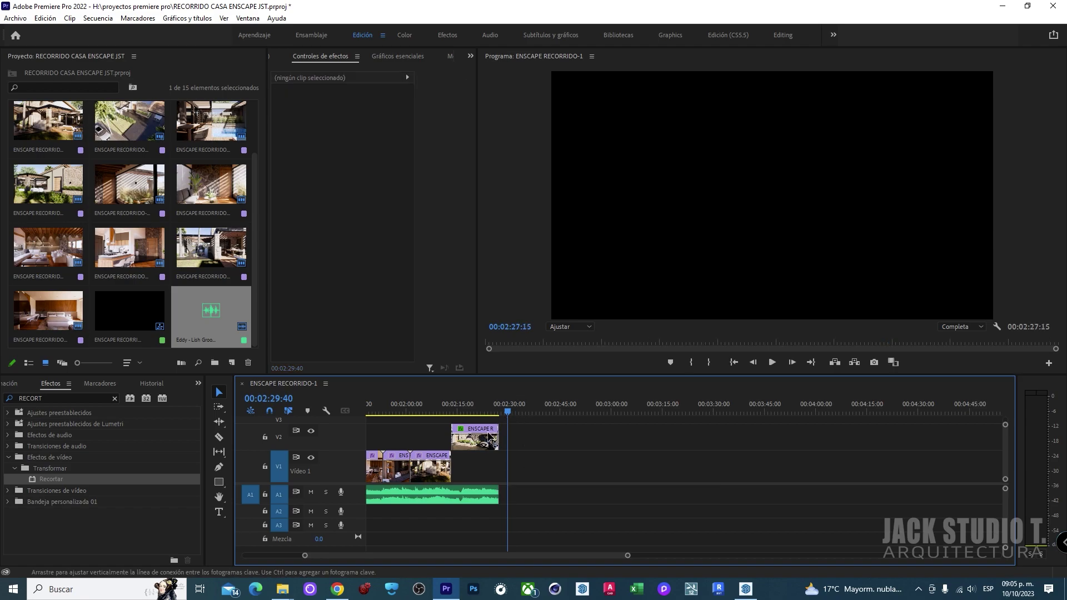
Split the last V2 clip at about 2:19, try moving the piece later, then undo
scroll(469, 453, "up", 3)
left_click(483, 409)
key("c")
left_click(485, 436)
key("v")
left_click_drag(509, 437, 699, 437)
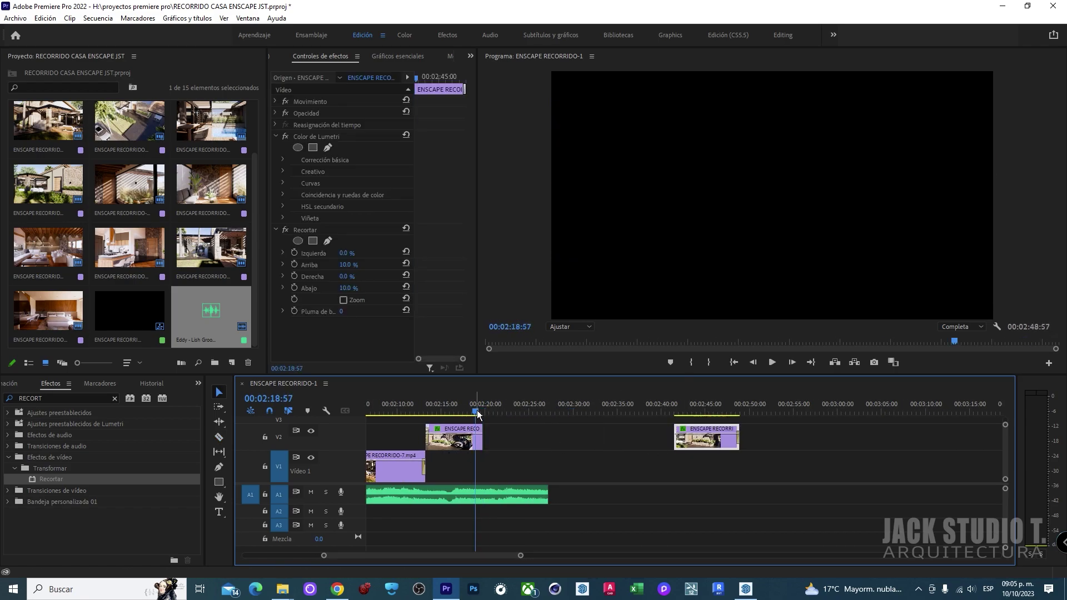
key("ctrl+z")
left_click(522, 408)
key("space")
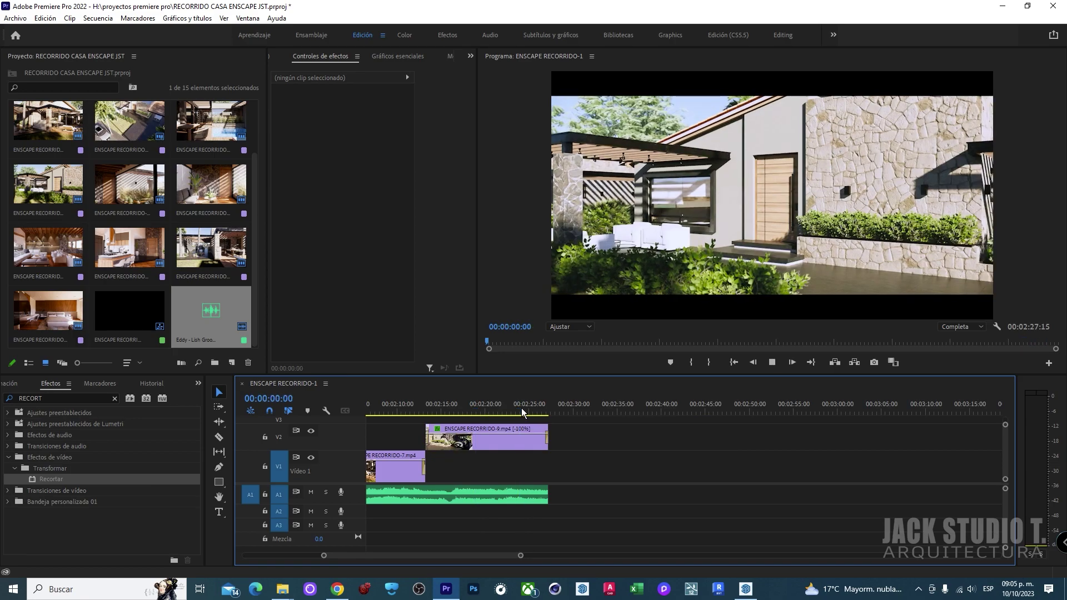
key("space")
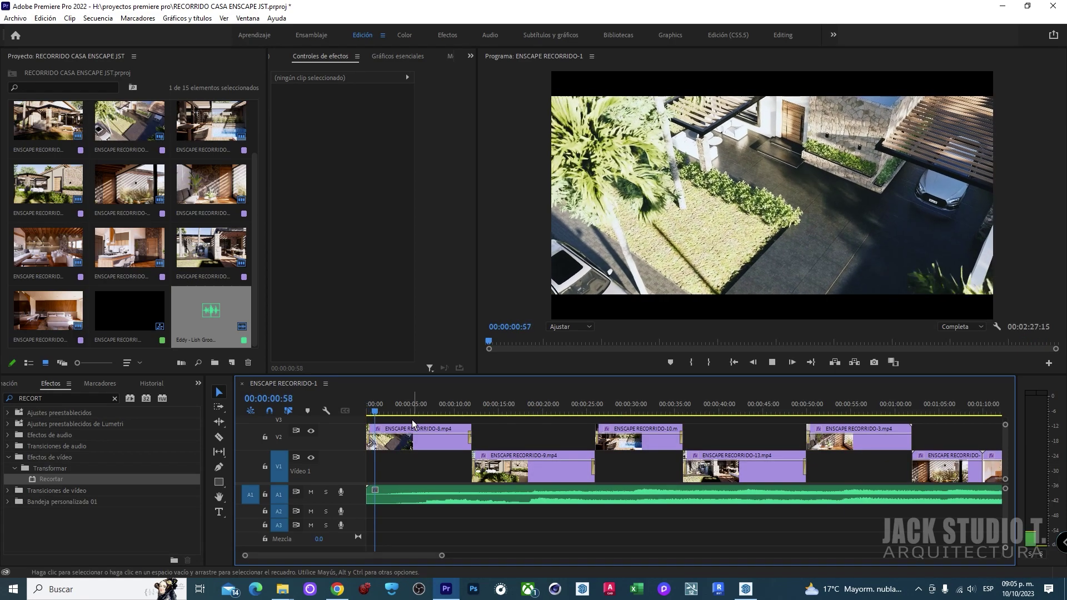
key("space")
key("ctrl+k")
left_click(391, 499)
key("ctrl+z")
left_click(396, 499)
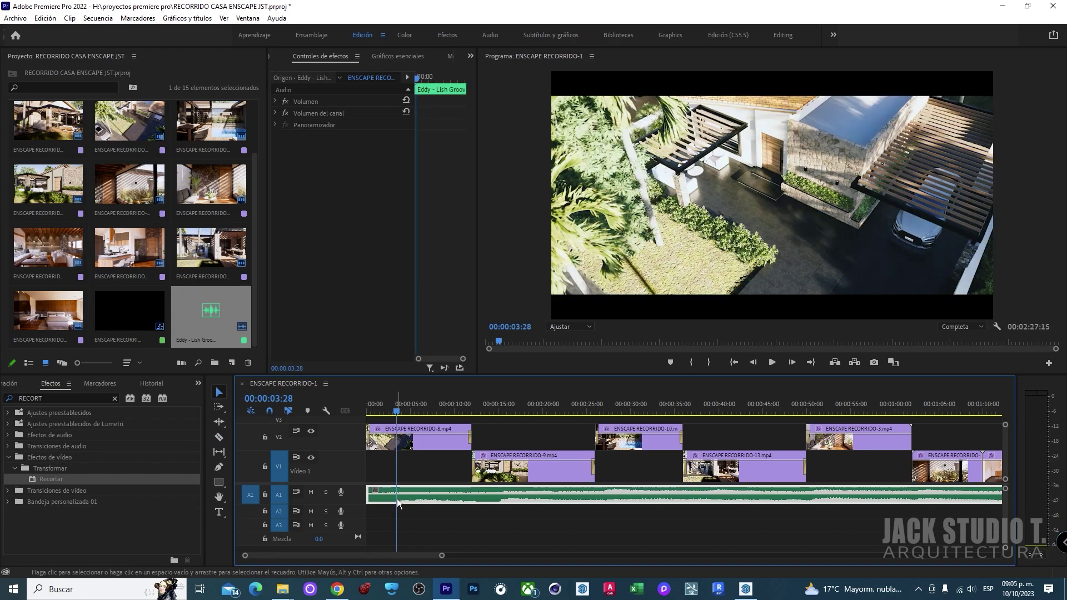
key("Home")
key("space")
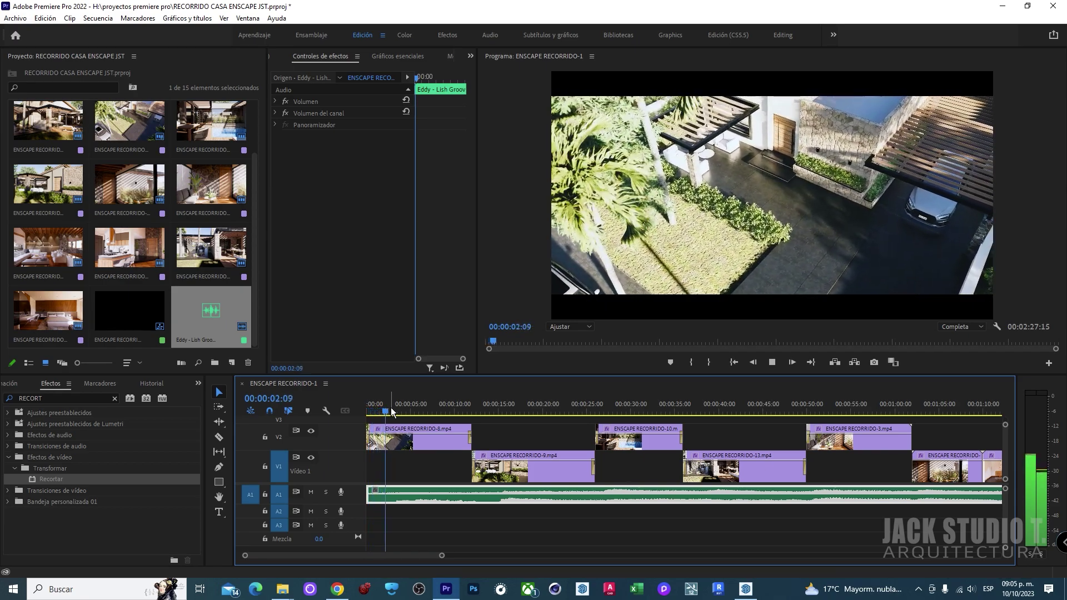
left_click(395, 413)
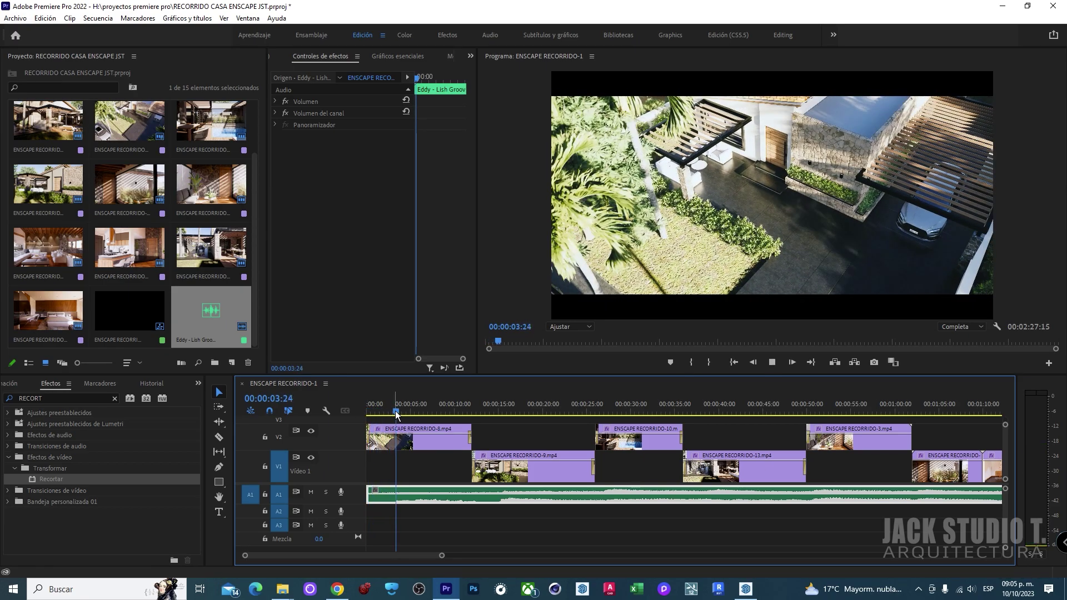
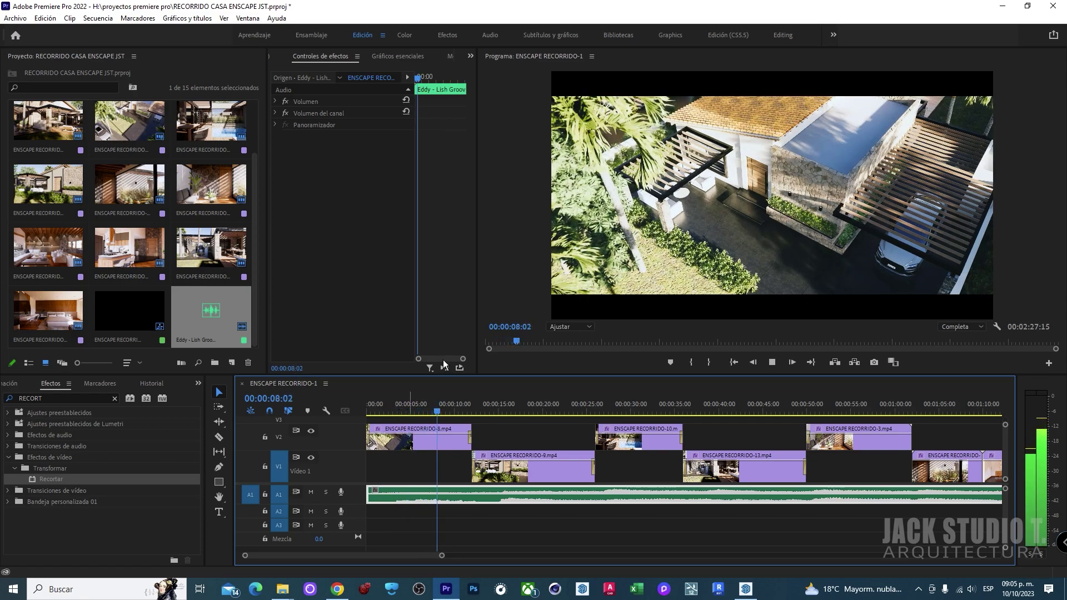
Play through the sequence, zooming the timeline out and back in to reach the kitchen shot near 1:18
left_click(453, 409)
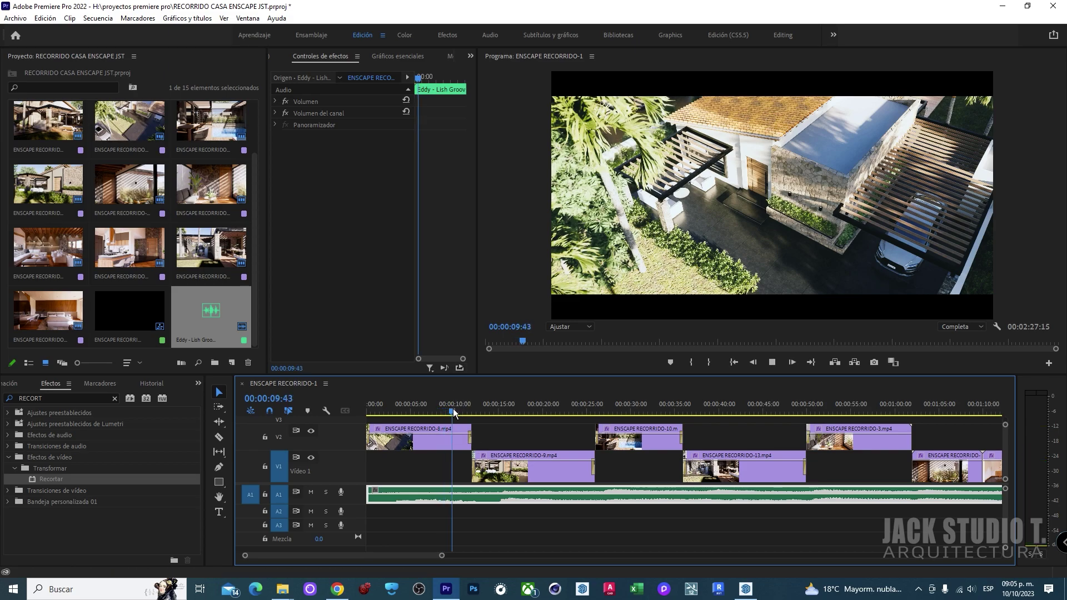
left_click_drag(454, 412, 485, 419)
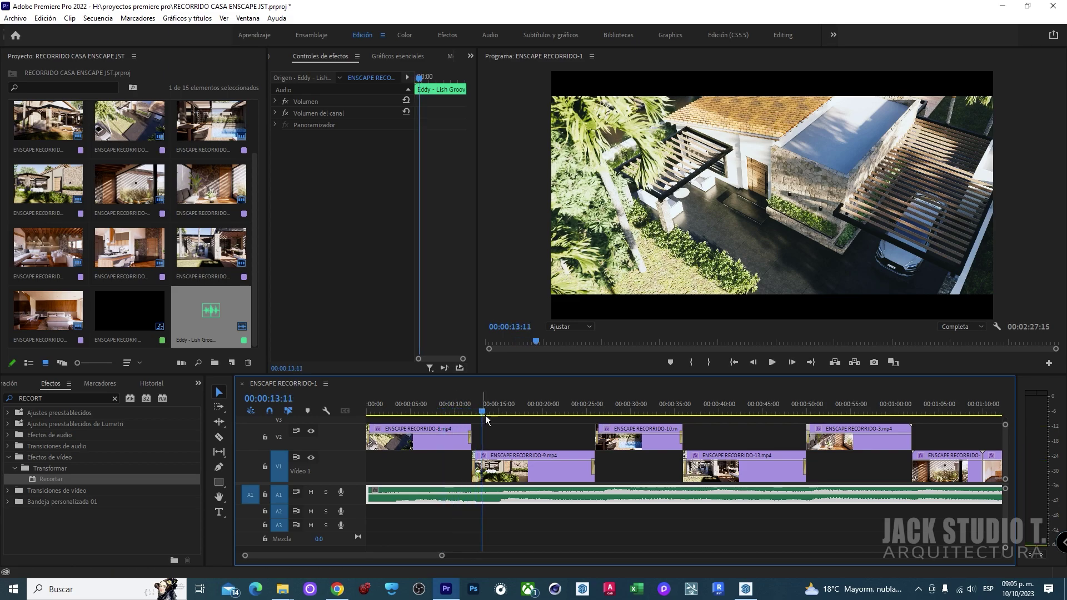
key("minus")
key("space")
key("minus")
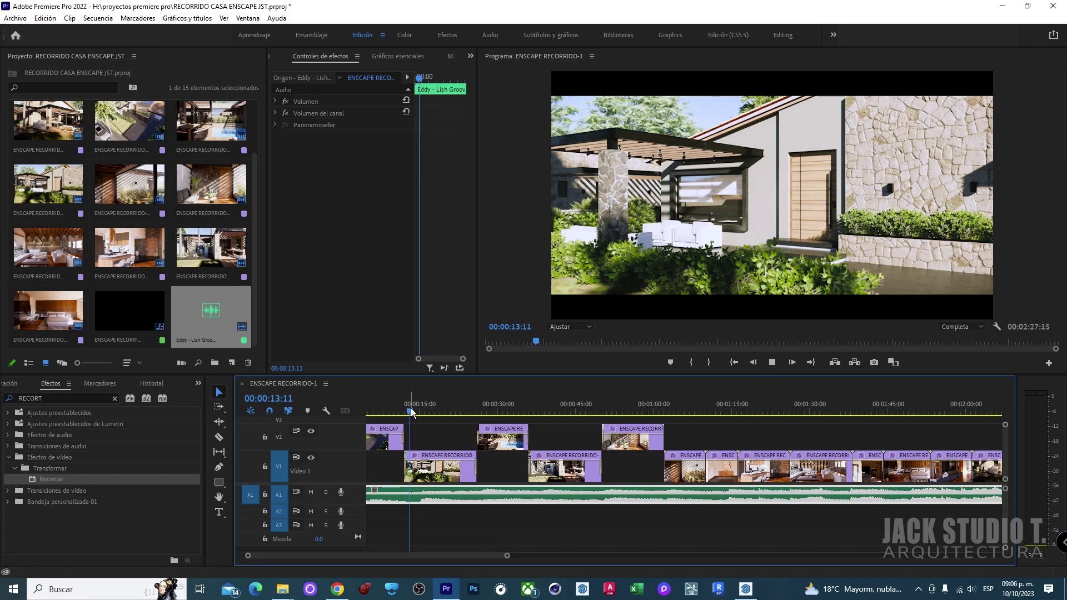
key("space")
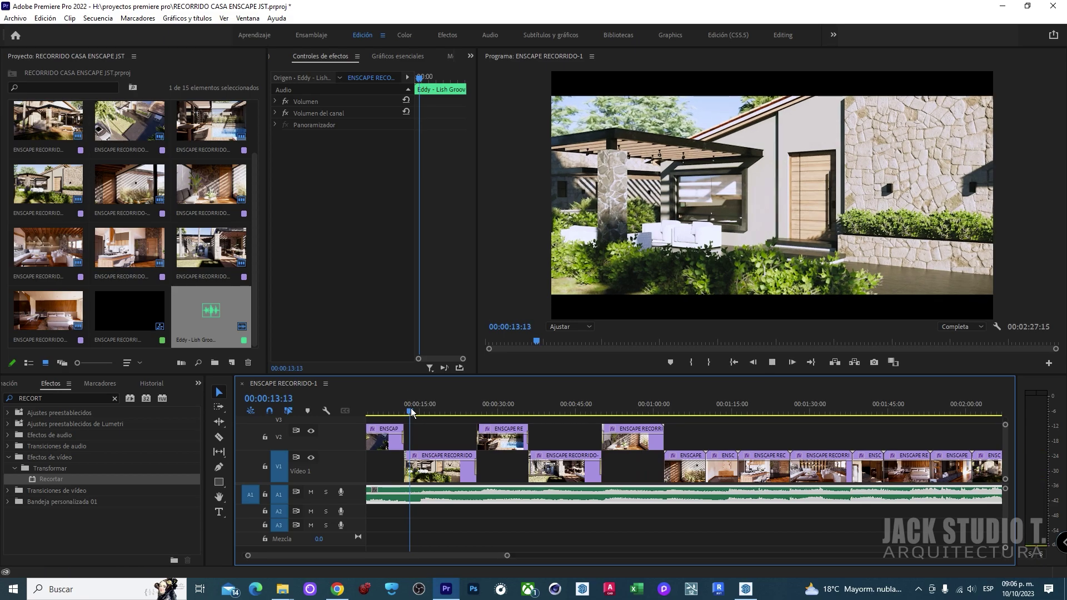
key("space")
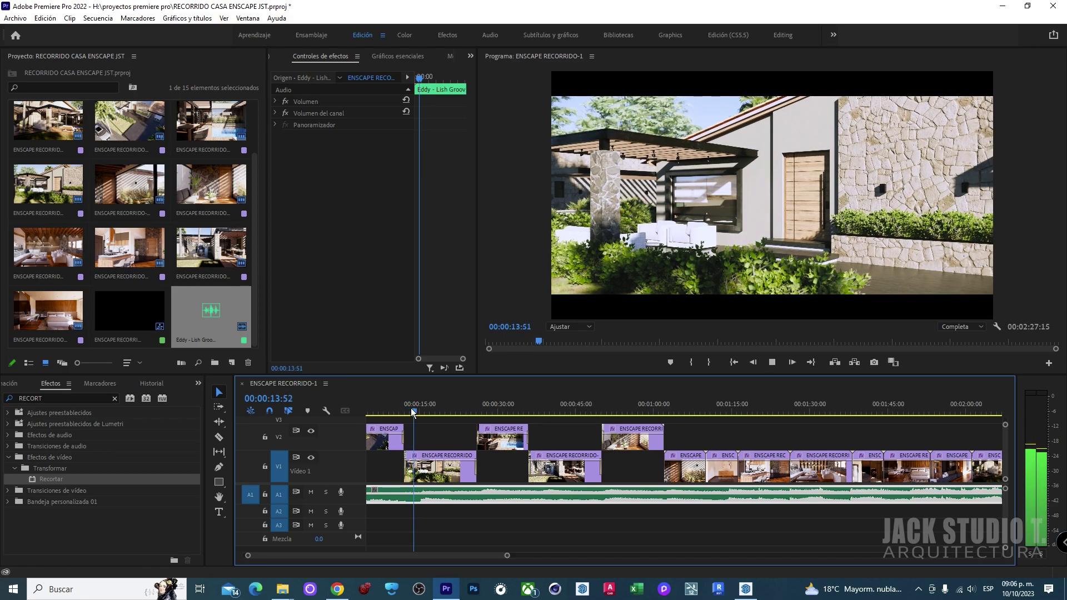
key("space")
key("minus")
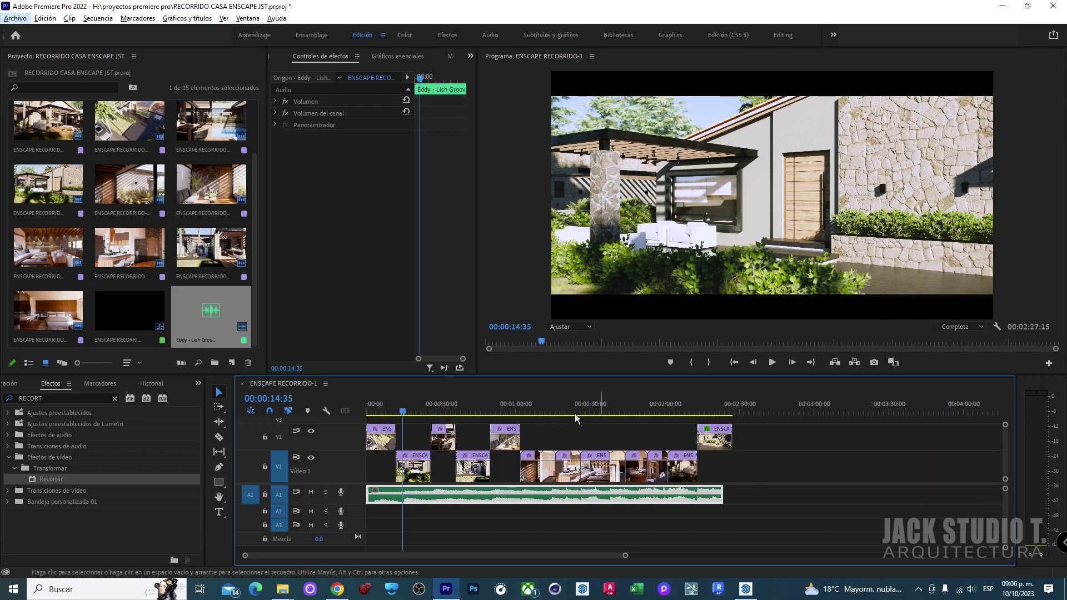
key("equal")
left_click_drag(563, 411, 577, 412)
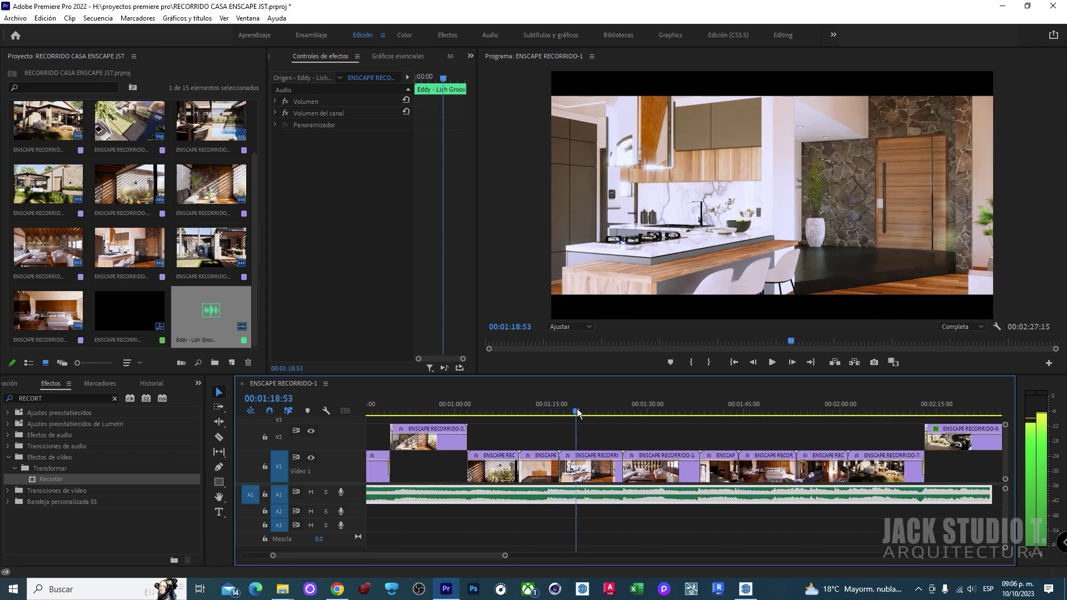
scroll(693, 461, "down", 5)
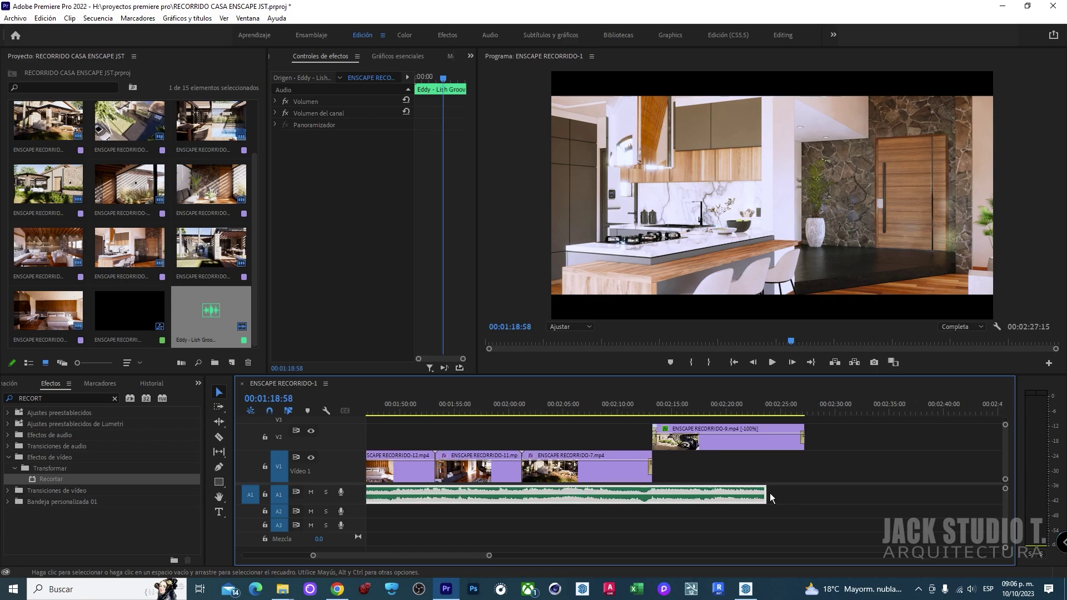
Extend the music clip to end with the last video clip and play back the ending
left_click_drag(767, 493, 804, 493)
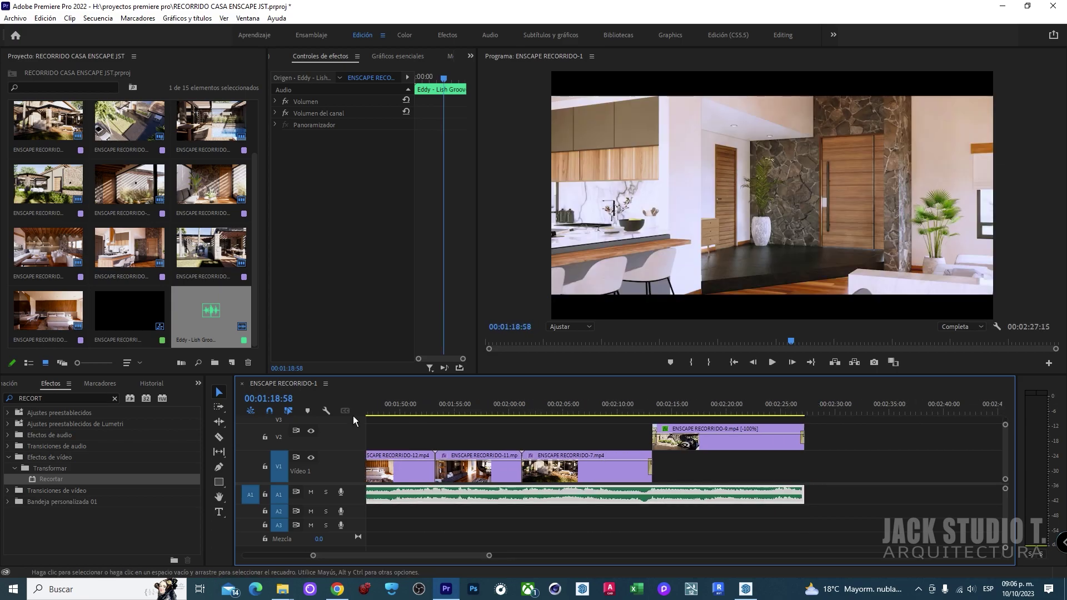
left_click(771, 410)
key("equal")
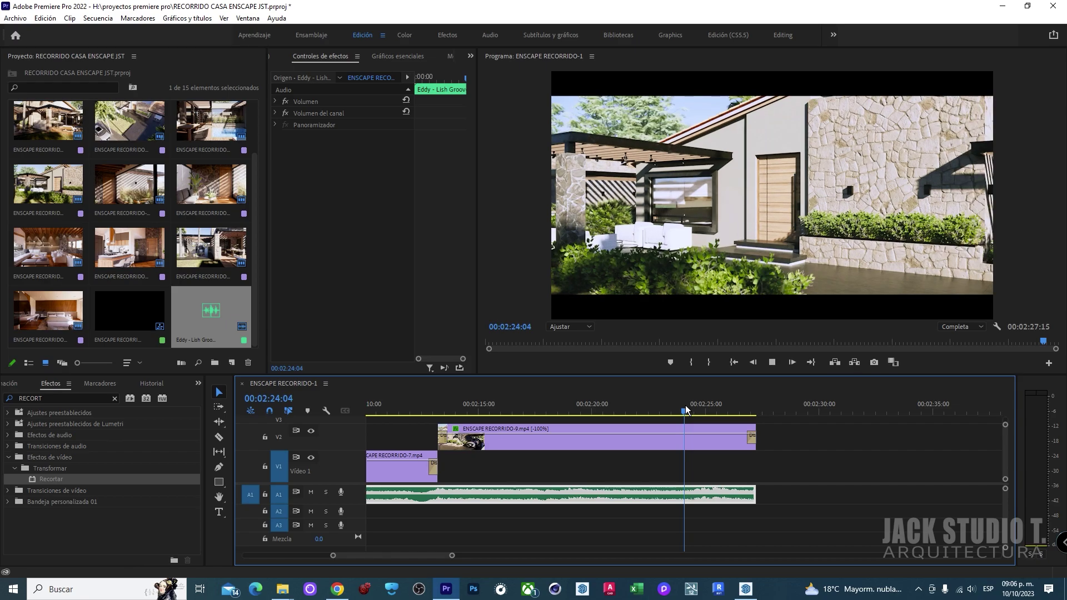
key("space")
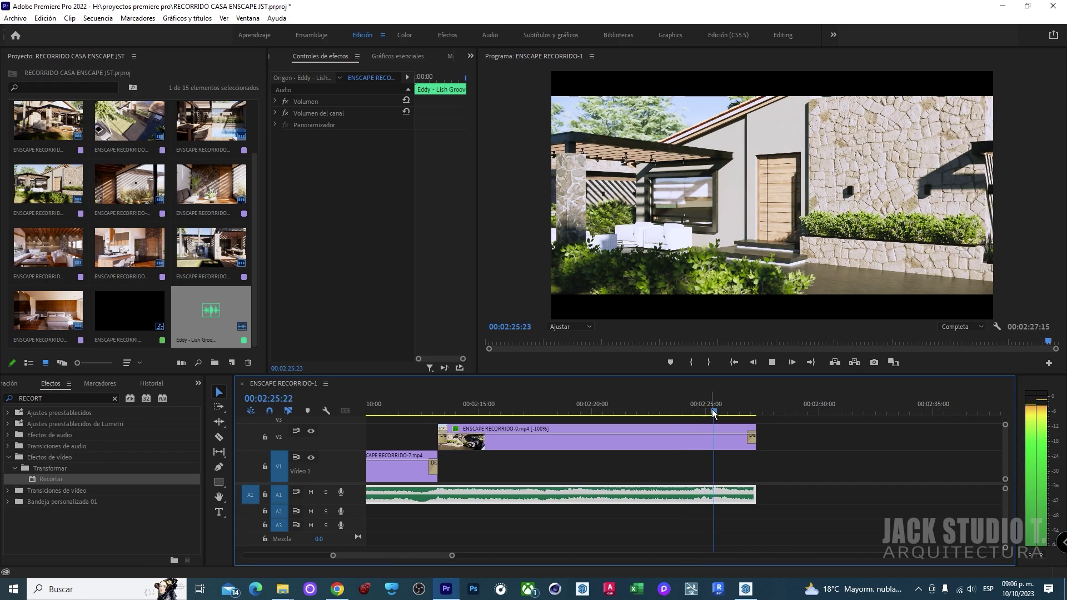
left_click(744, 413)
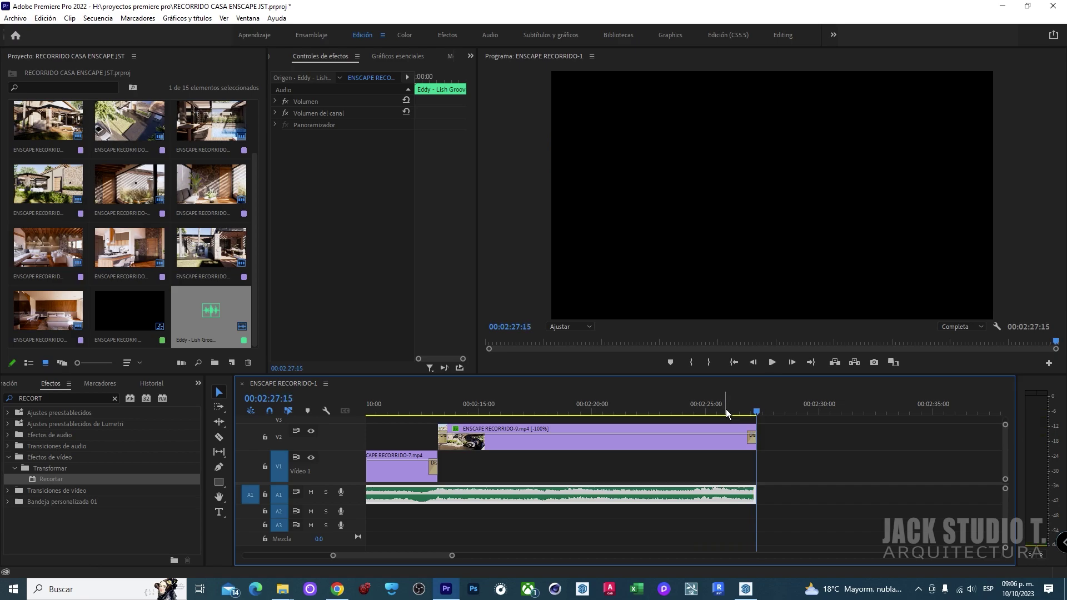
Search Effects for 'fundido' and apply Fundido exponencial to the end of the music
left_click(114, 399)
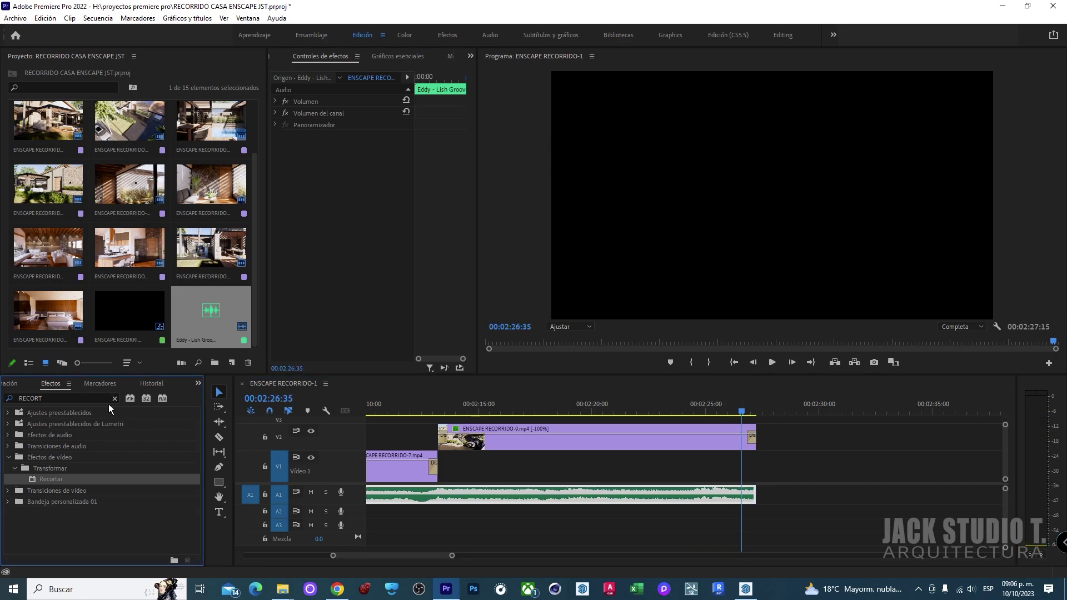
left_click(73, 397)
type("fundido")
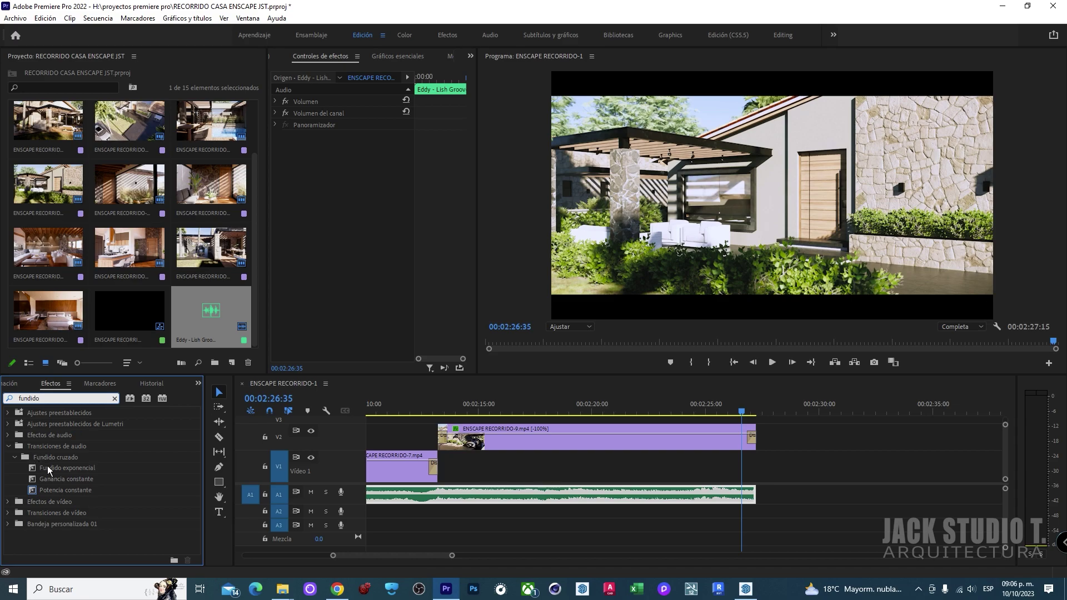
left_click_drag(61, 470, 751, 497)
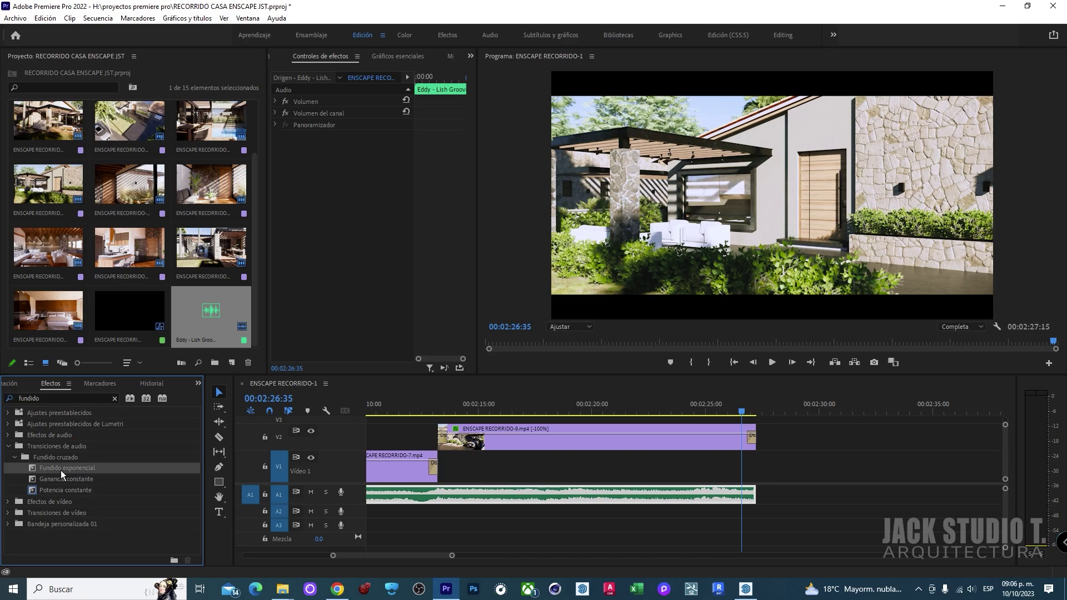
Play the ending from 2:25 to hear the fade-out, then play the sequence from the start
left_click(716, 409)
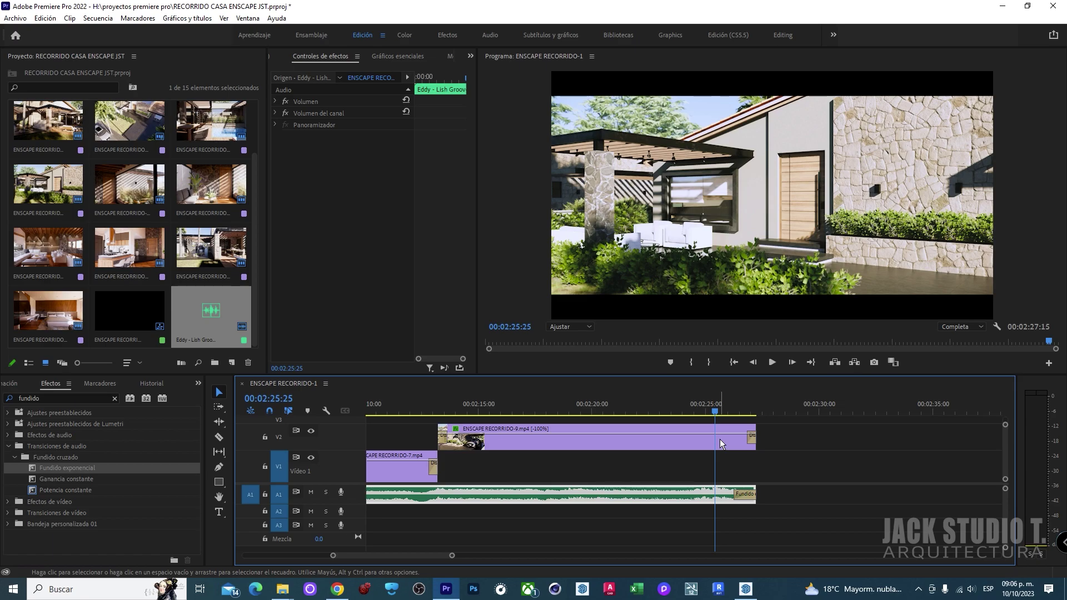
key("space")
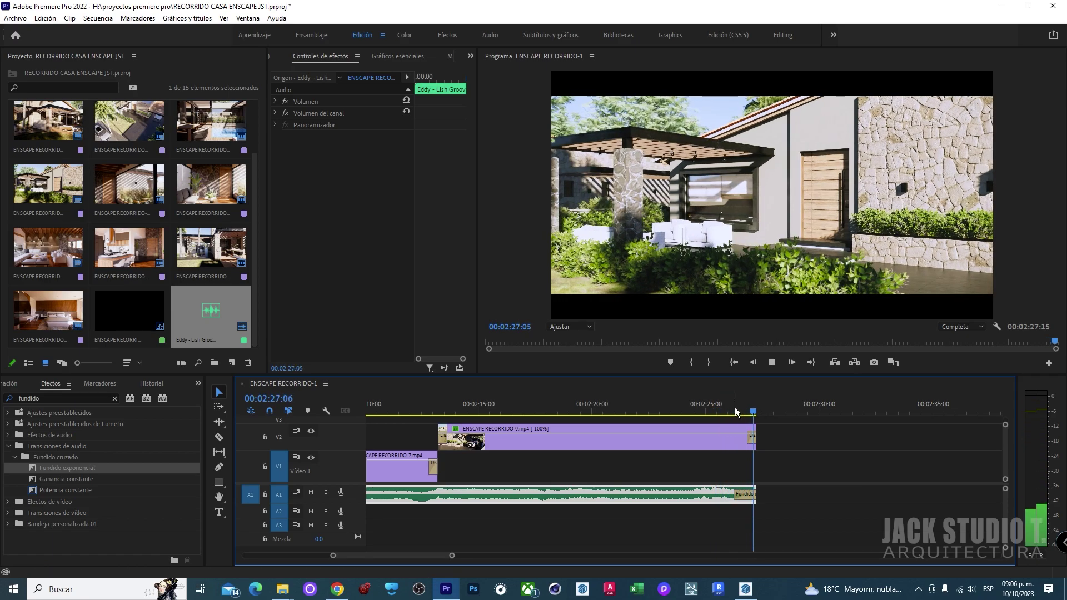
left_click(711, 410)
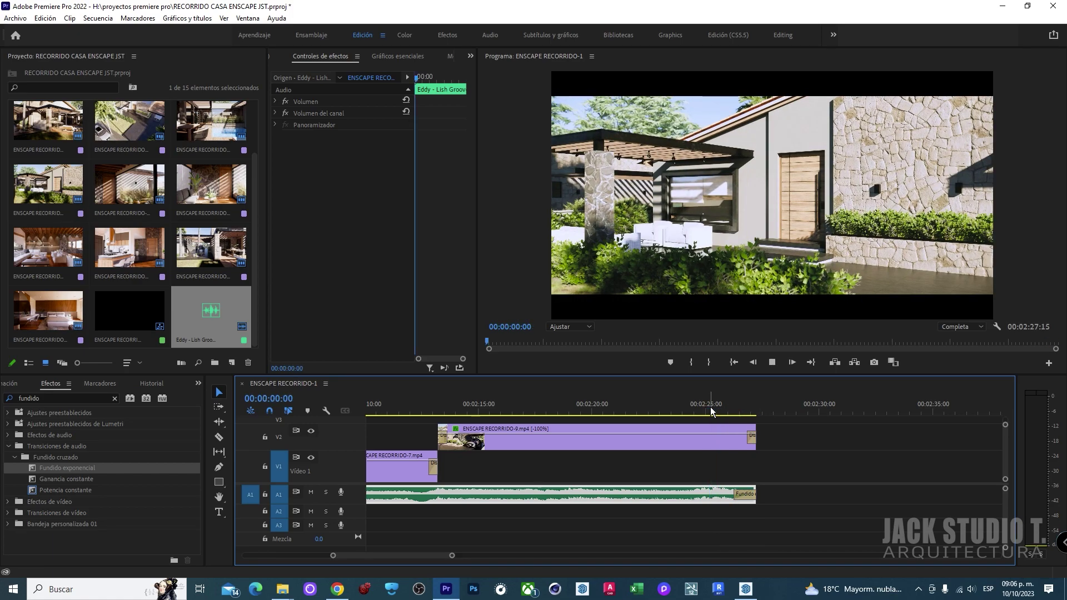
key("Home")
key("space")
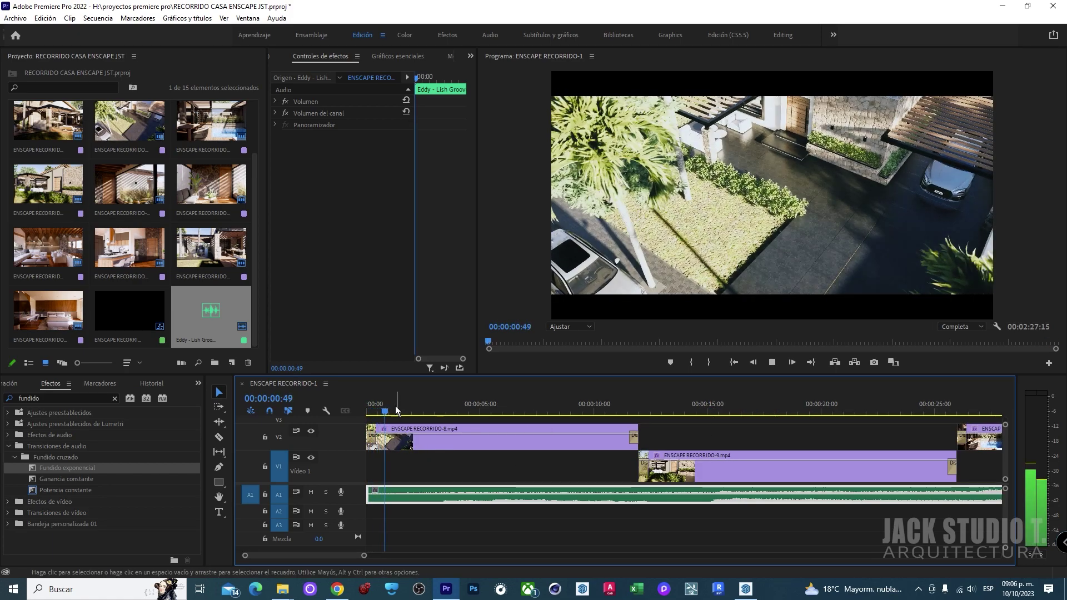
key("space")
key("alt+Tab")
left_click(456, 407)
key("minus")
key("minus")
key("minus")
key("minus")
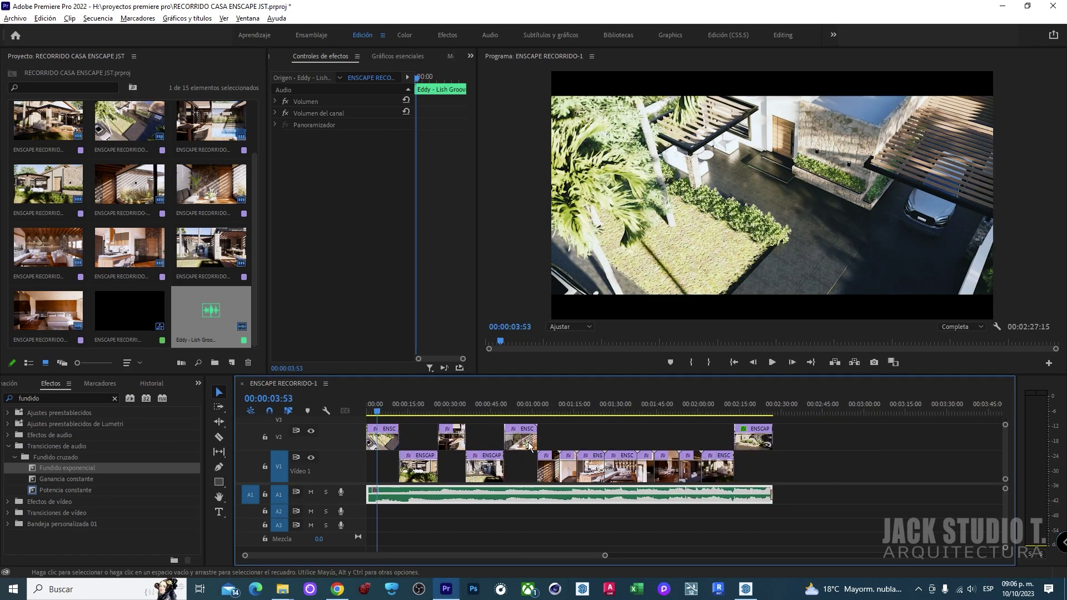
left_click(529, 407)
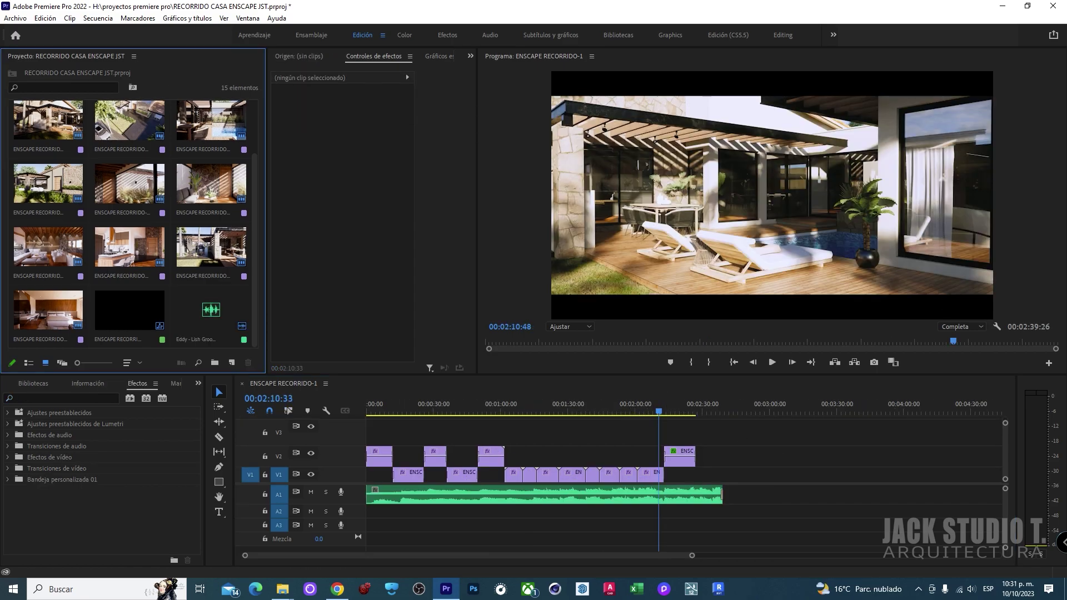
Place the CASAS Y PLANOS logo on track V3, spanning the sequence from its start to about 2:30
mouse_move(3, 222)
left_mouse_down()
mouse_move(538, 433)
mouse_move(695, 429)
left_mouse_up()
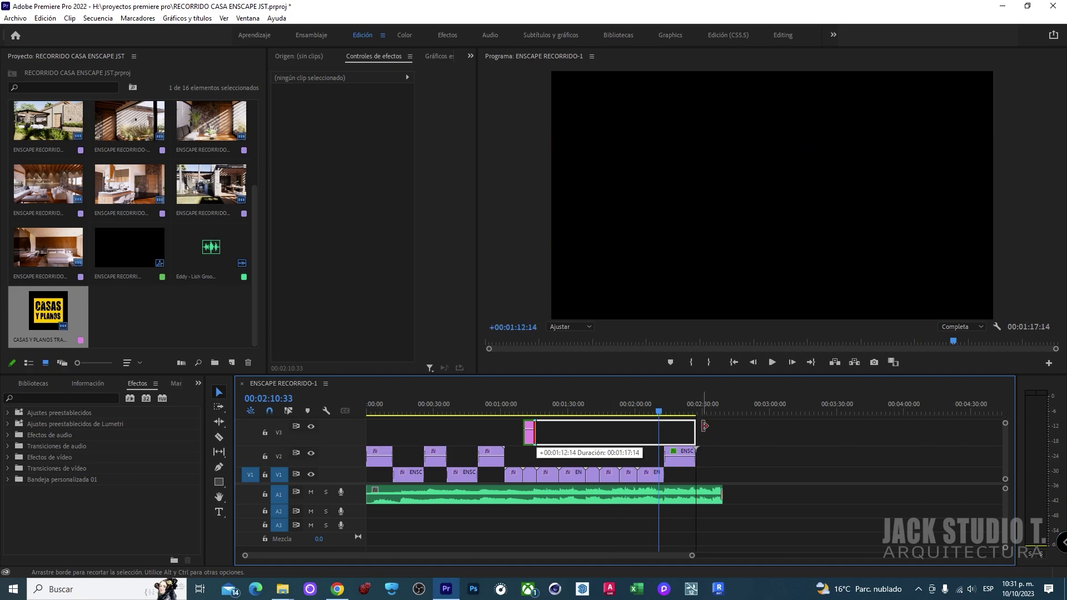
left_click_drag(694, 429, 694, 429)
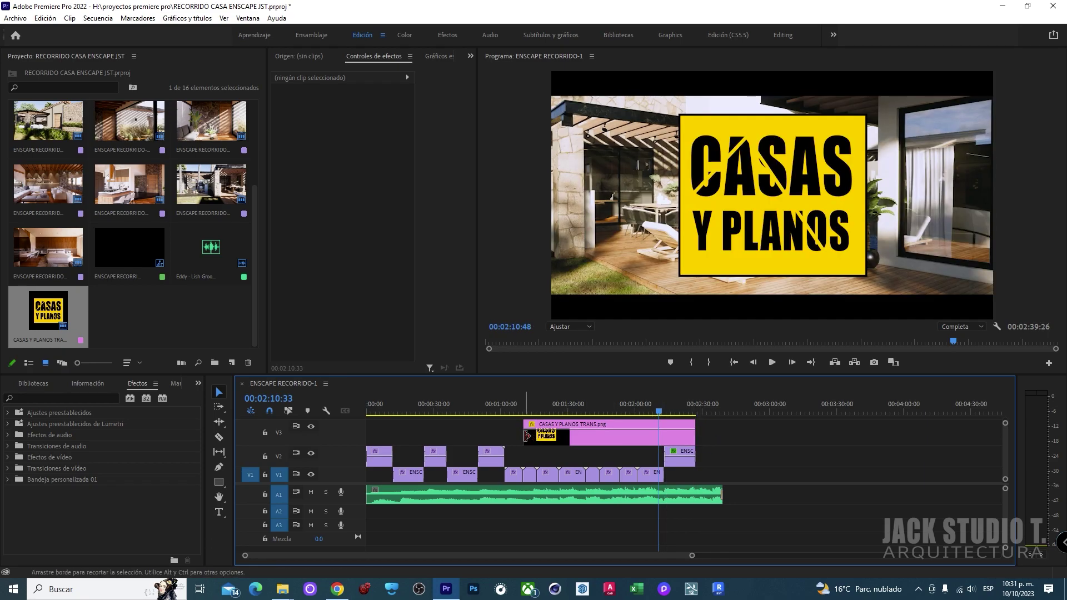
left_click_drag(525, 433, 311, 434)
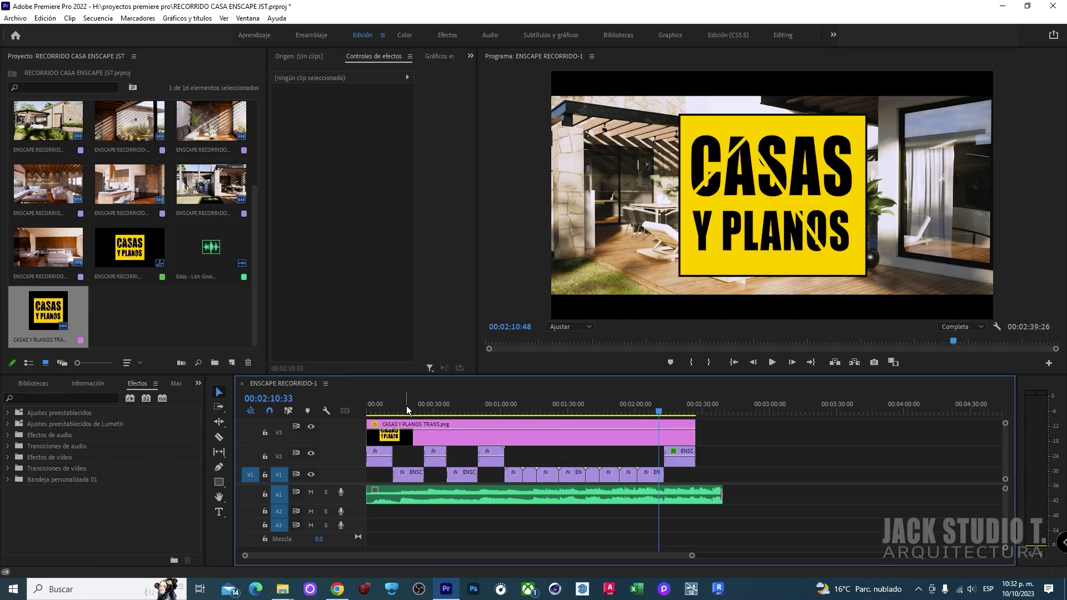
left_click(433, 405)
Shrink the logo to scale 9.1 and place it in the bottom-right corner
left_click(738, 192)
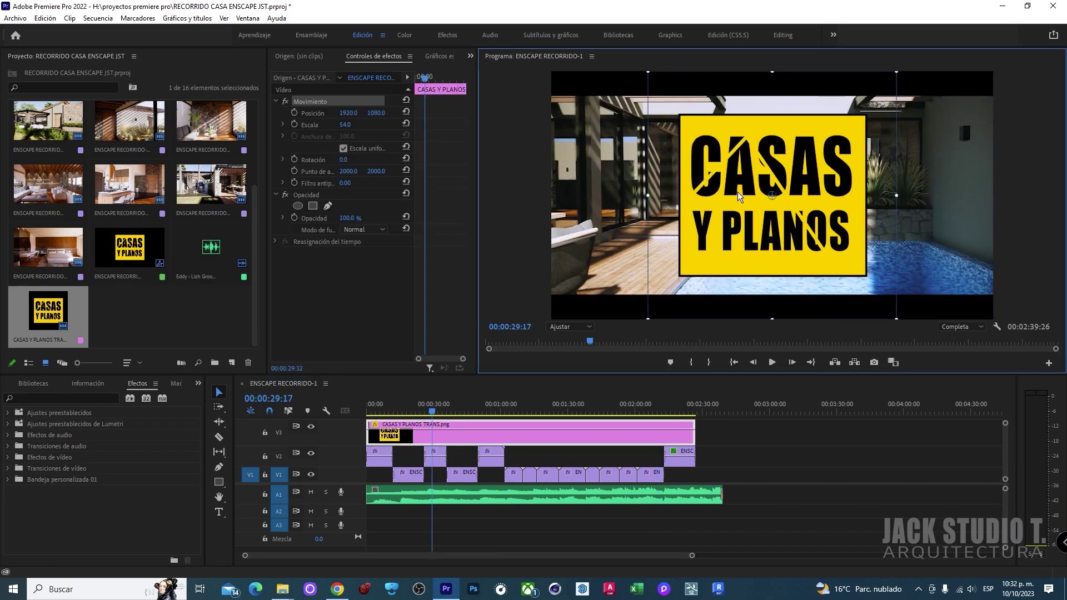
left_click_drag(646, 196, 649, 196)
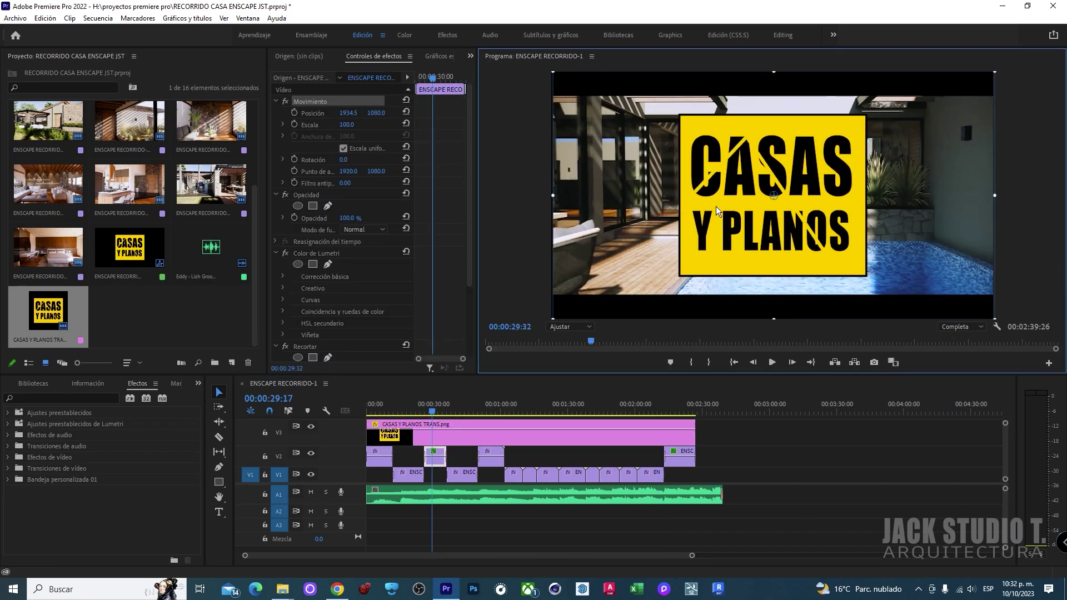
left_click(696, 205)
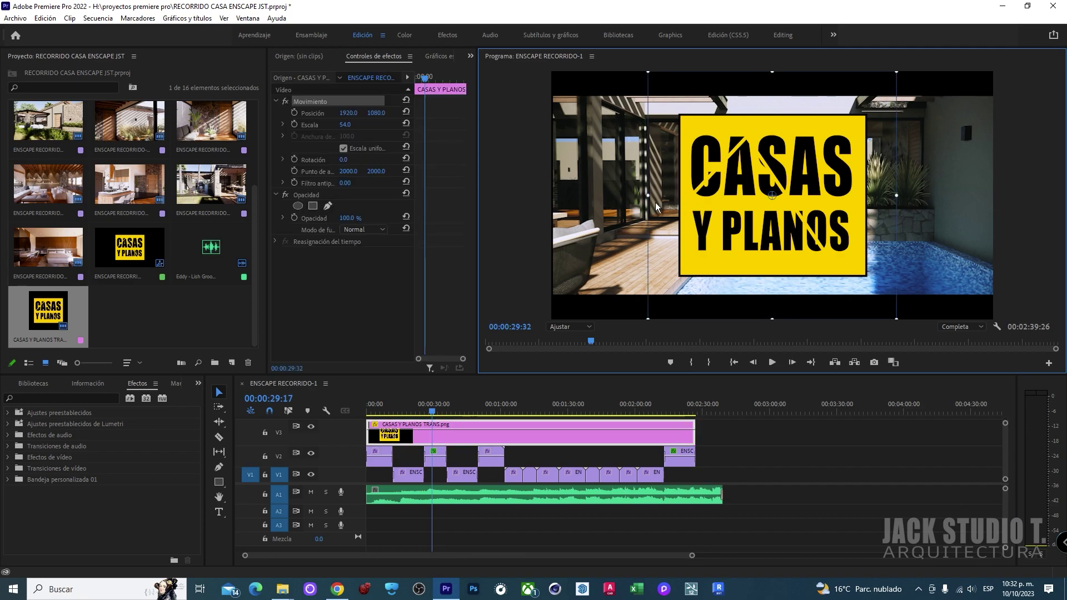
mouse_move(649, 196)
left_mouse_down()
mouse_move(788, 191)
mouse_move(985, 288)
left_mouse_up()
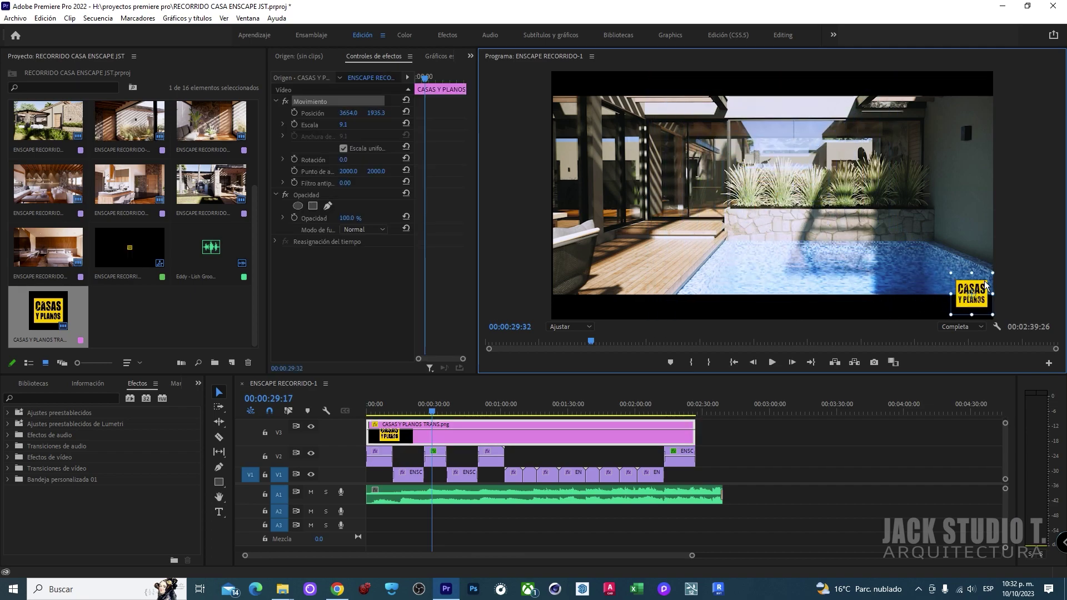
left_click(715, 442)
left_click(429, 437)
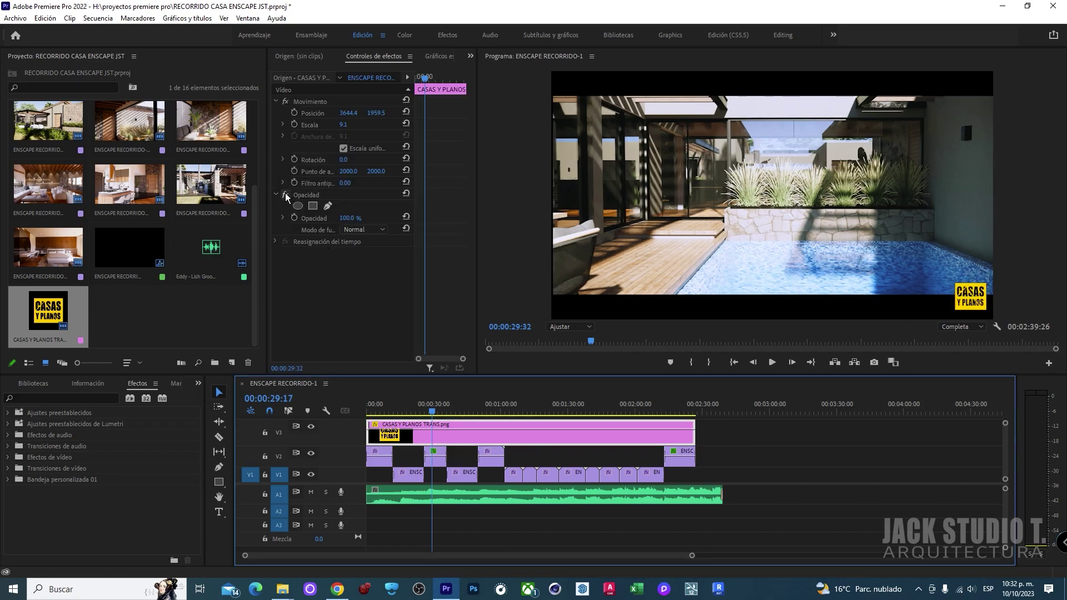
Set the logo's opacity to 50% in Effect Controls
left_click(278, 101)
left_click(278, 101)
left_click(278, 101)
left_click(276, 112)
left_click(276, 110)
left_click(348, 136)
type("50")
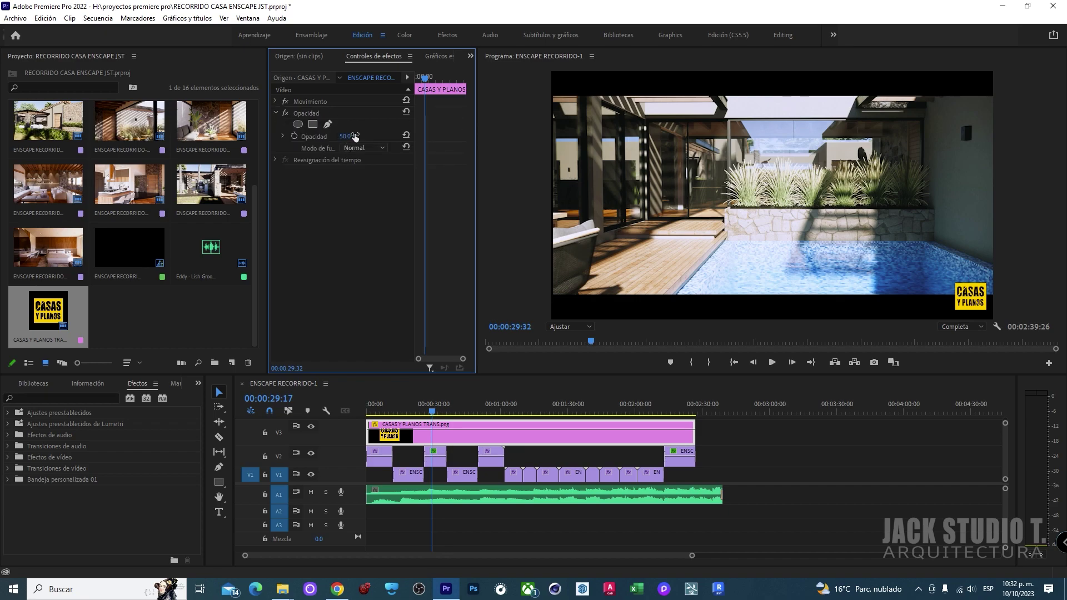
key("Return")
left_click(726, 429)
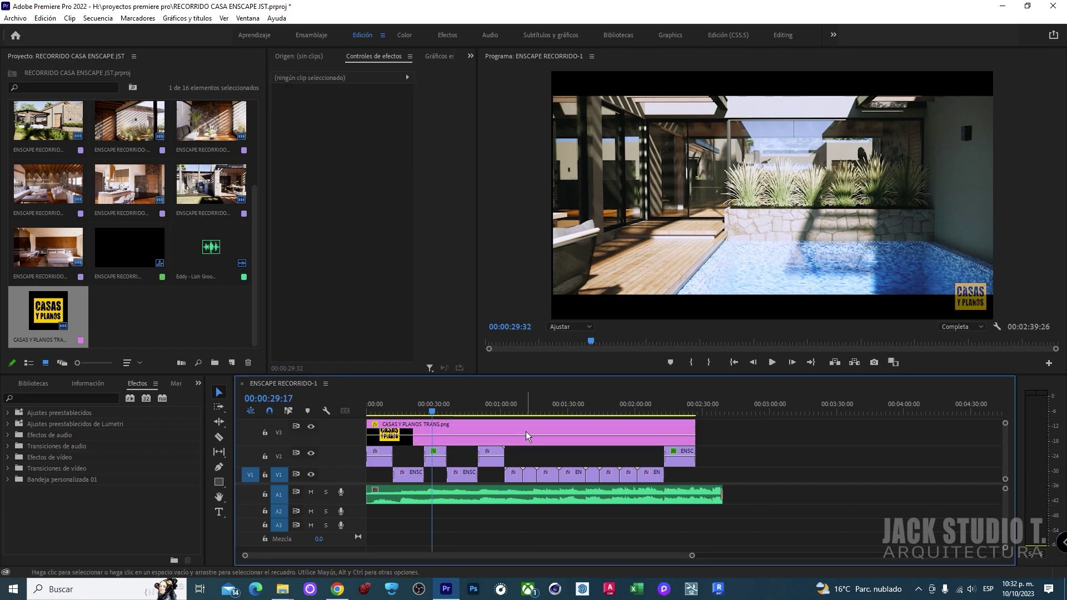
left_click(691, 406)
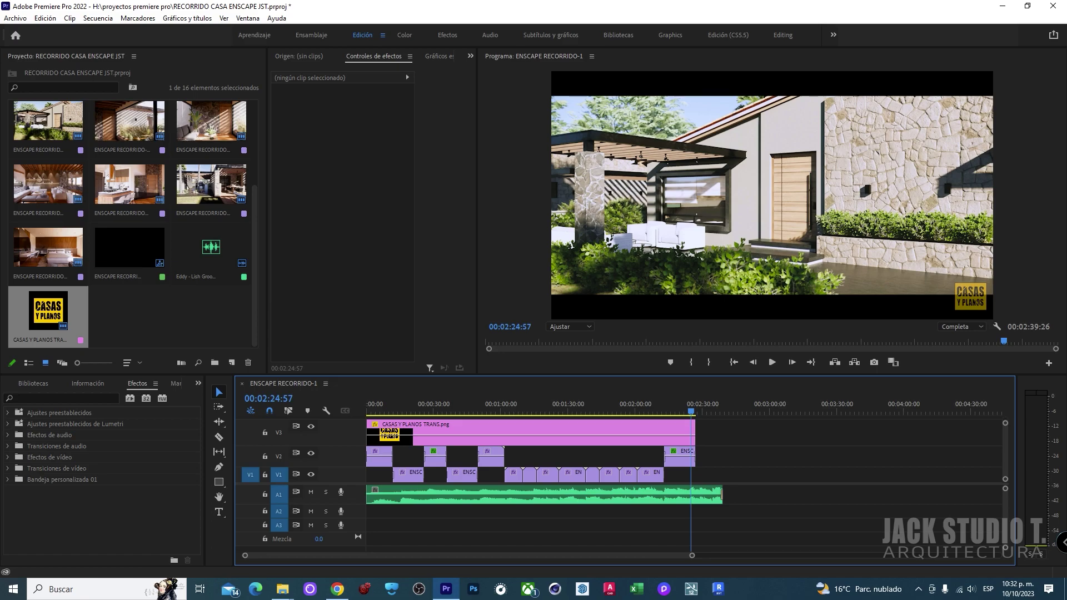
Add the banner casas y planos 2022 image after the walkthrough and zoom in around it
left_click_drag(864, 399, 722, 461)
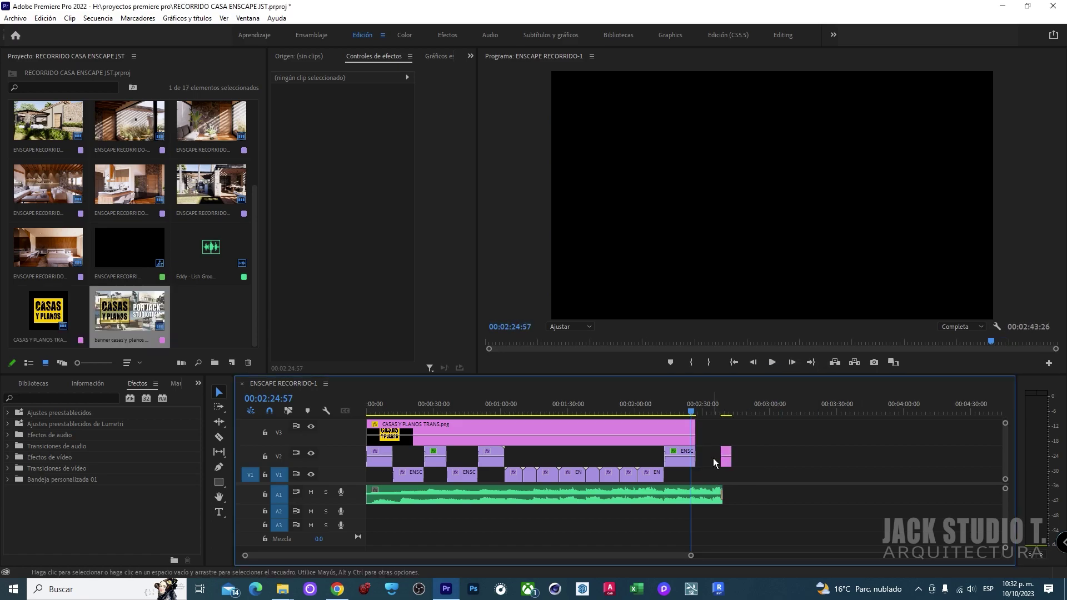
key("Down")
key("equal")
key("equal")
key("equal")
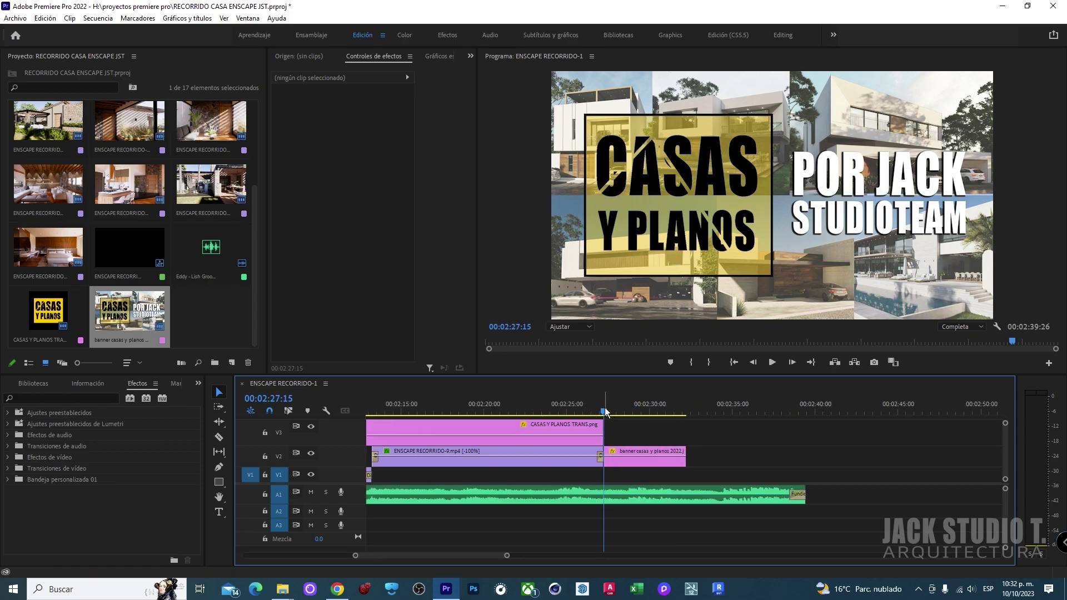
left_click_drag(606, 411, 624, 411)
key("equal")
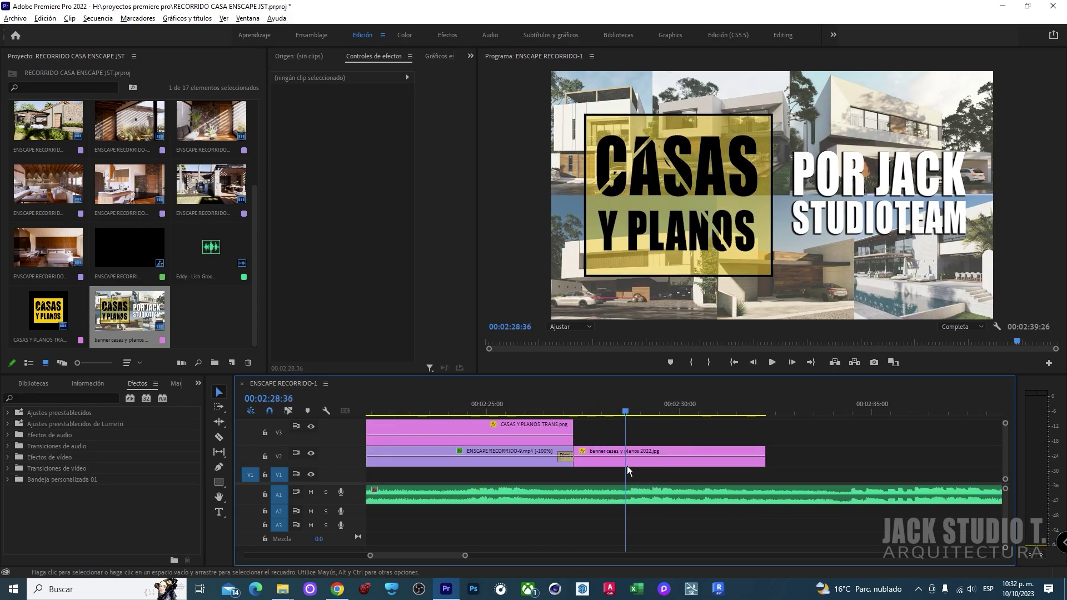
mouse_move(609, 461)
left_mouse_down()
mouse_move(622, 439)
mouse_move(558, 440)
left_mouse_up()
key("equal")
key("equal")
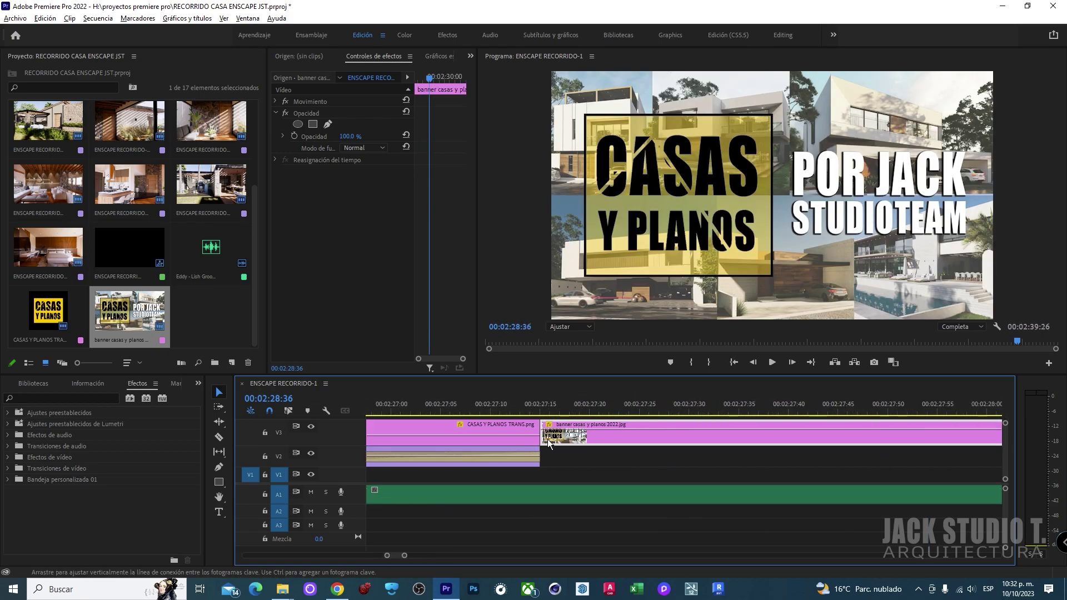
left_click(535, 411)
key("equal")
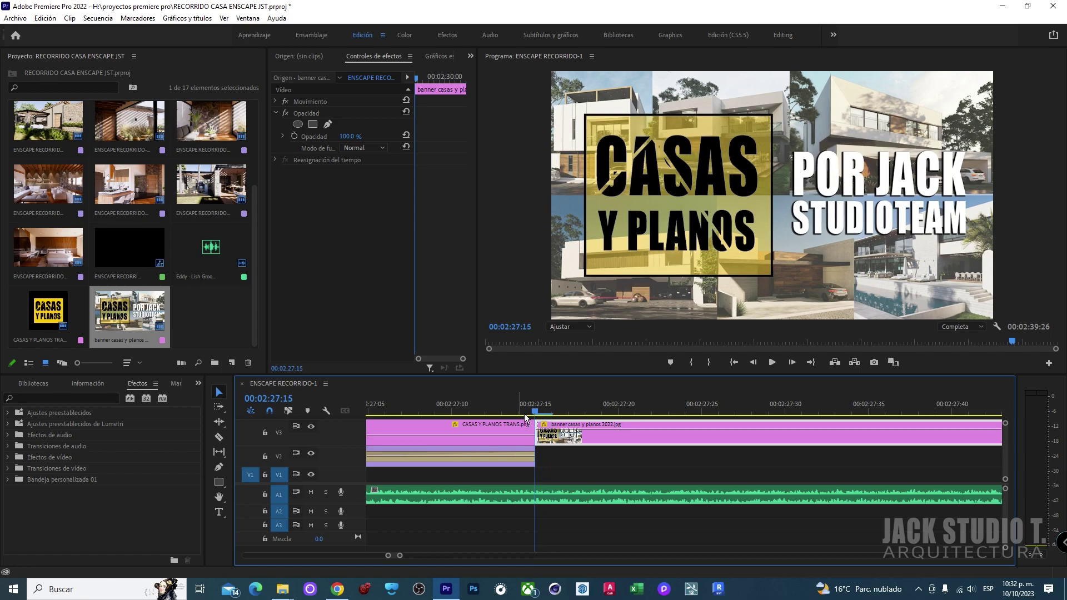
Turn snapping off and slide the banner clip into place against the end of the logo clip
mouse_move(588, 439)
left_mouse_down()
mouse_move(525, 432)
mouse_move(613, 436)
mouse_move(591, 442)
left_mouse_up()
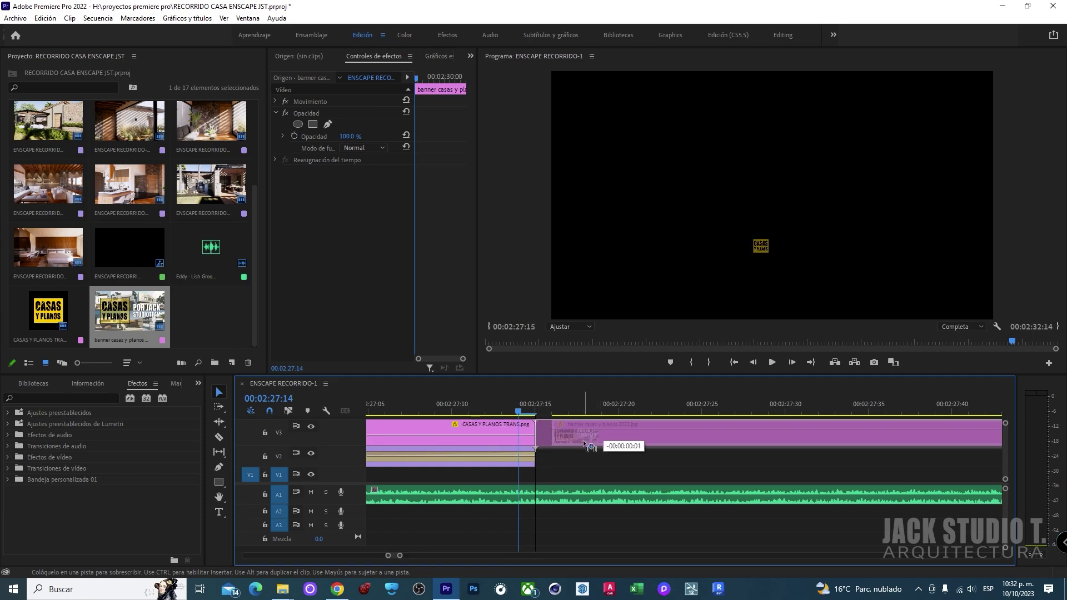
left_click_drag(590, 442, 585, 444)
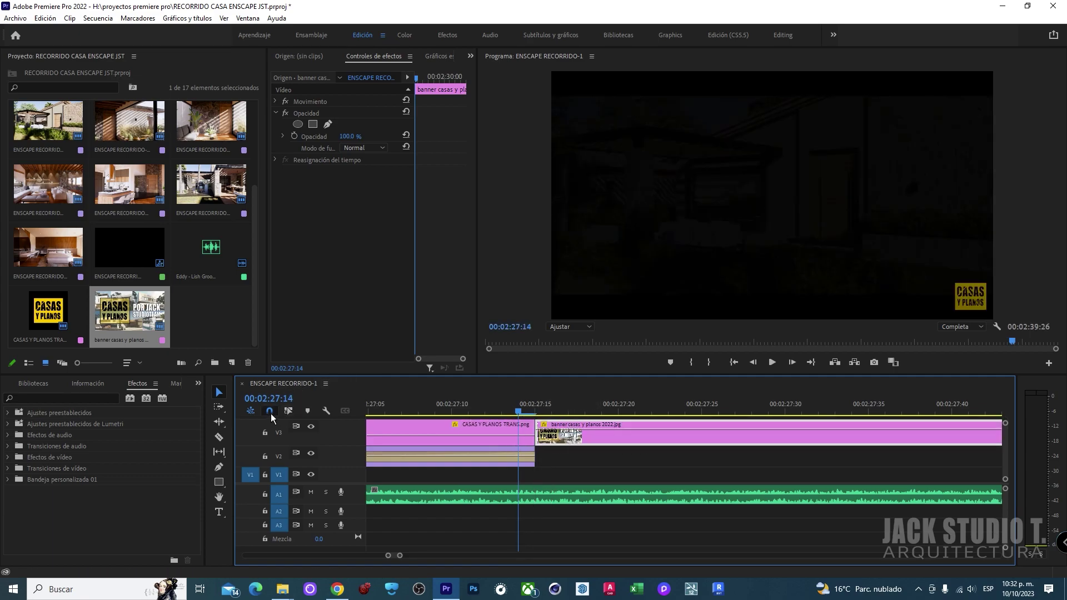
left_click(271, 413)
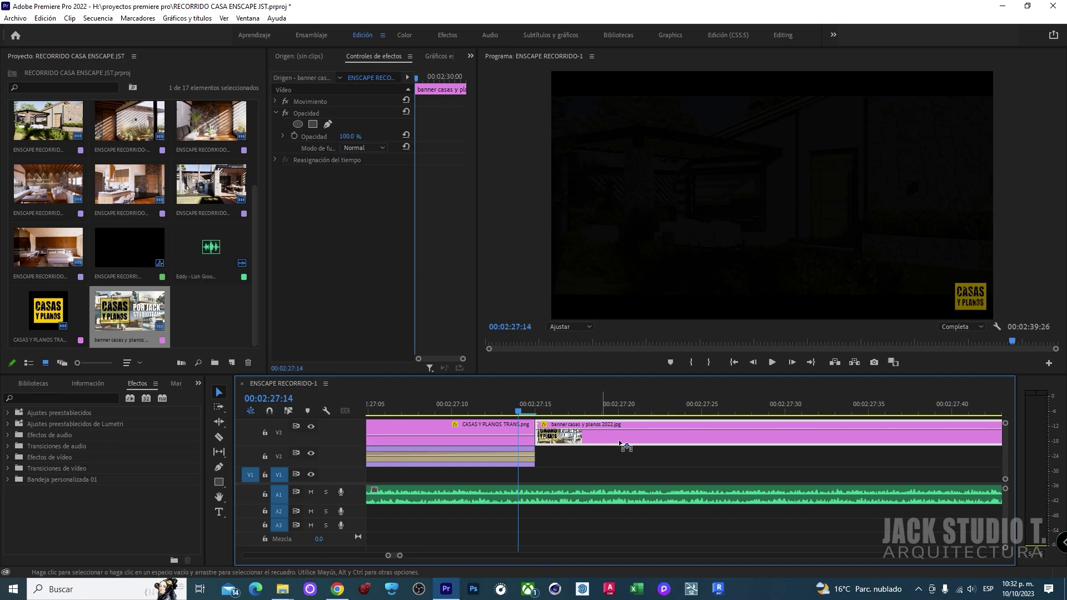
left_click_drag(620, 443, 613, 443)
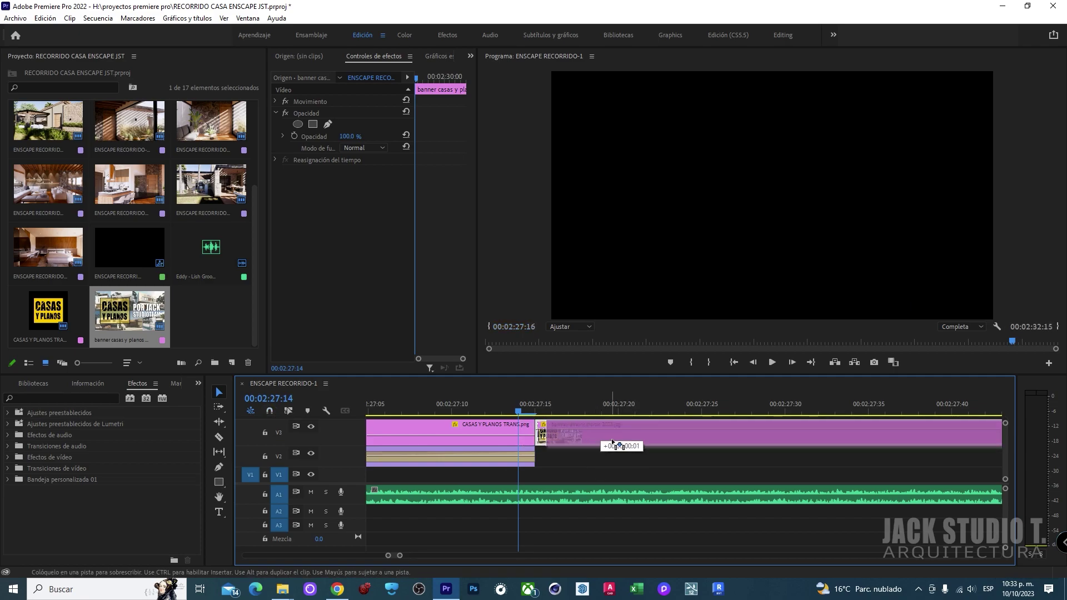
left_click_drag(613, 443, 662, 443)
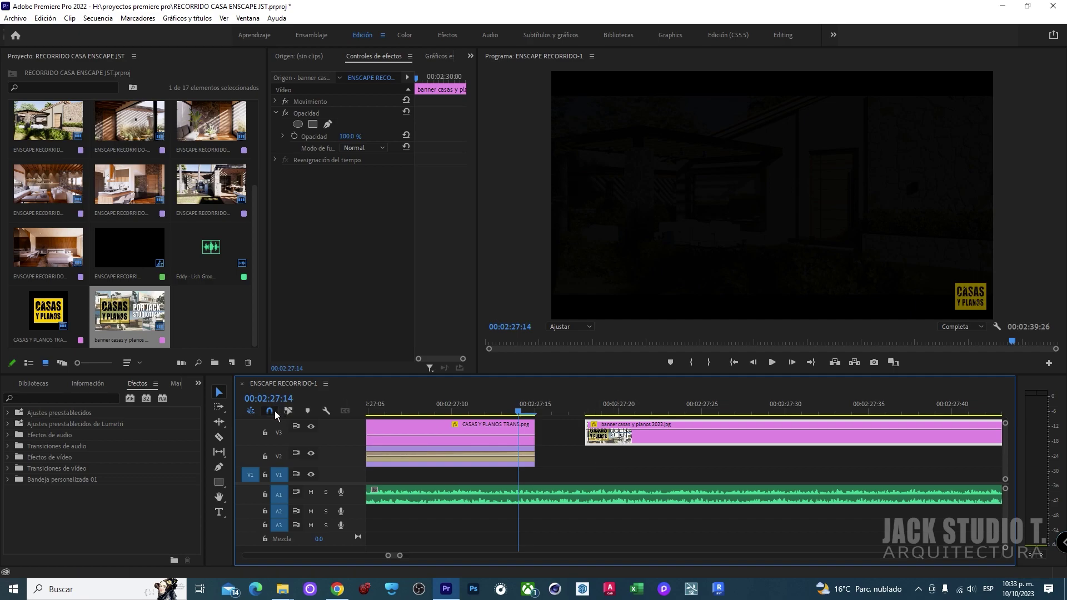
mouse_move(638, 436)
left_mouse_down()
mouse_move(609, 443)
mouse_move(626, 445)
mouse_move(601, 461)
mouse_move(558, 463)
left_mouse_up()
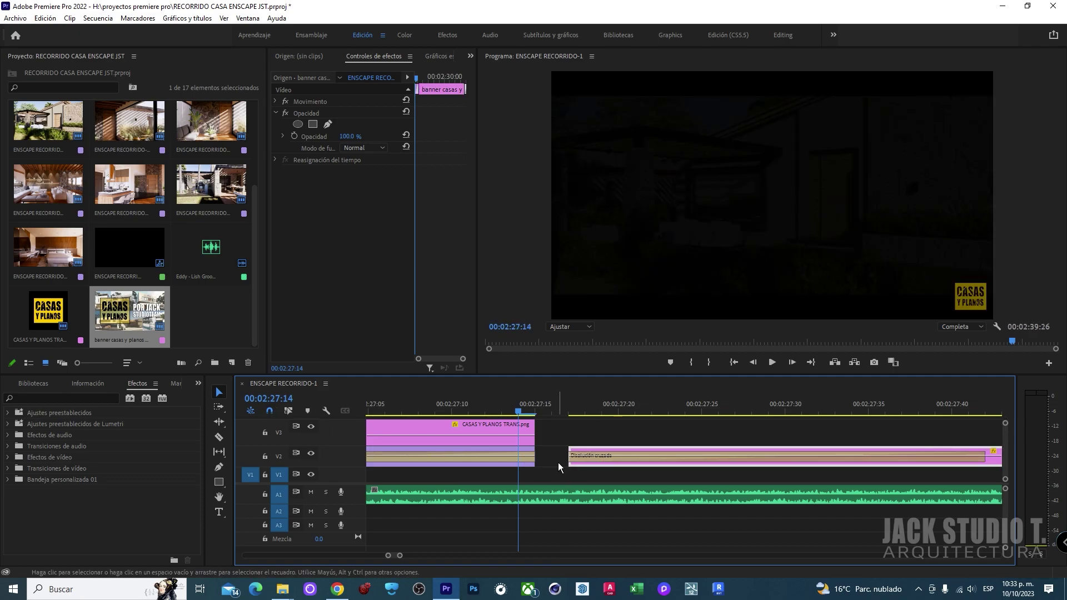
Butt the banner against the walkthrough clip on V2 and lengthen its duration
left_click(556, 405)
scroll(513, 462, "down", 5)
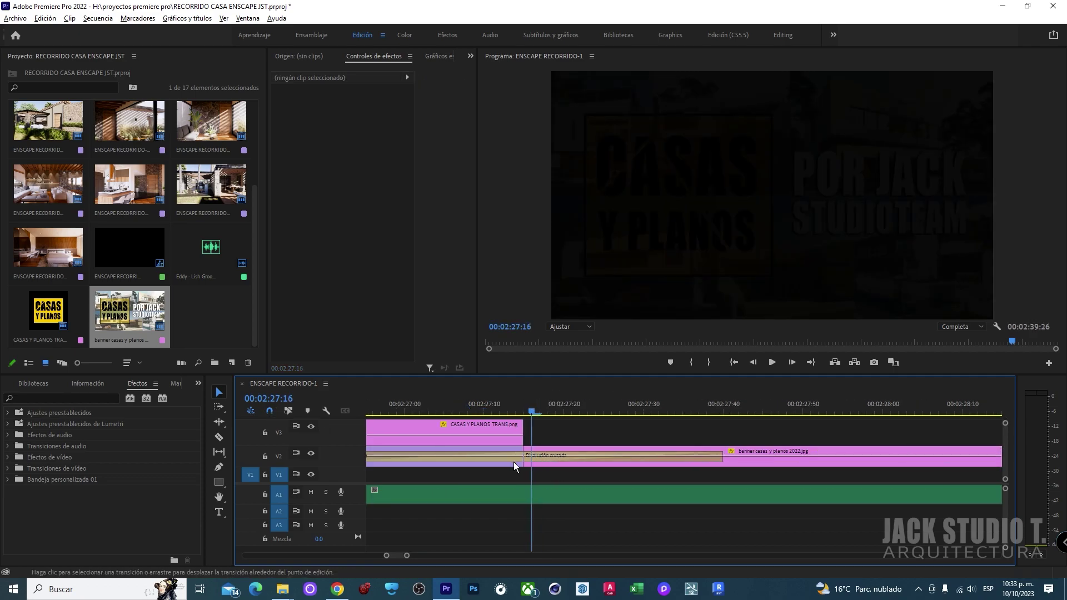
left_click(609, 461)
scroll(606, 466, "down", 3)
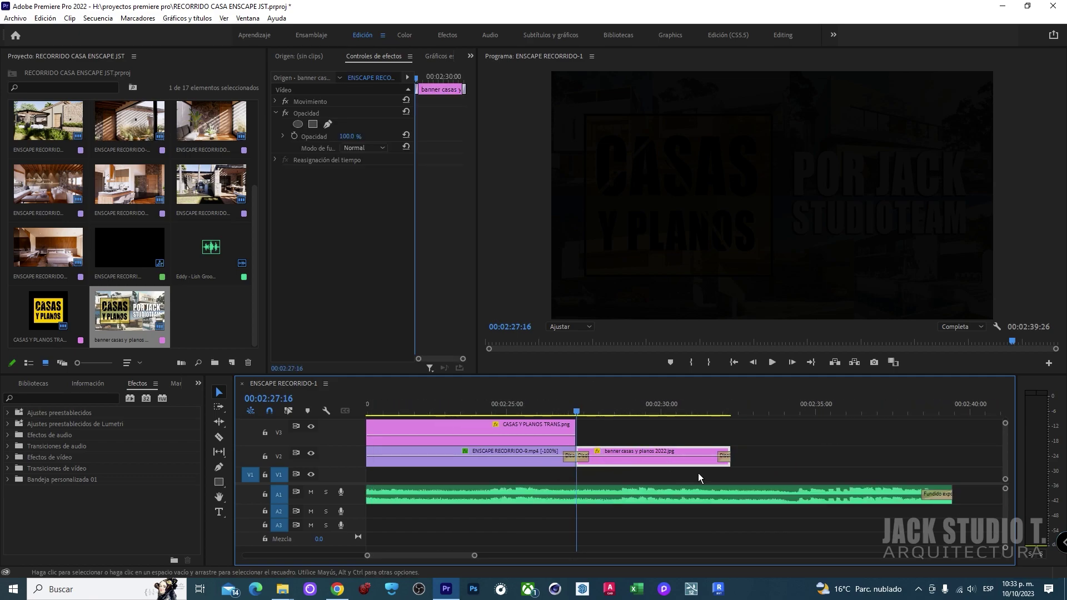
left_click_drag(732, 457, 910, 457)
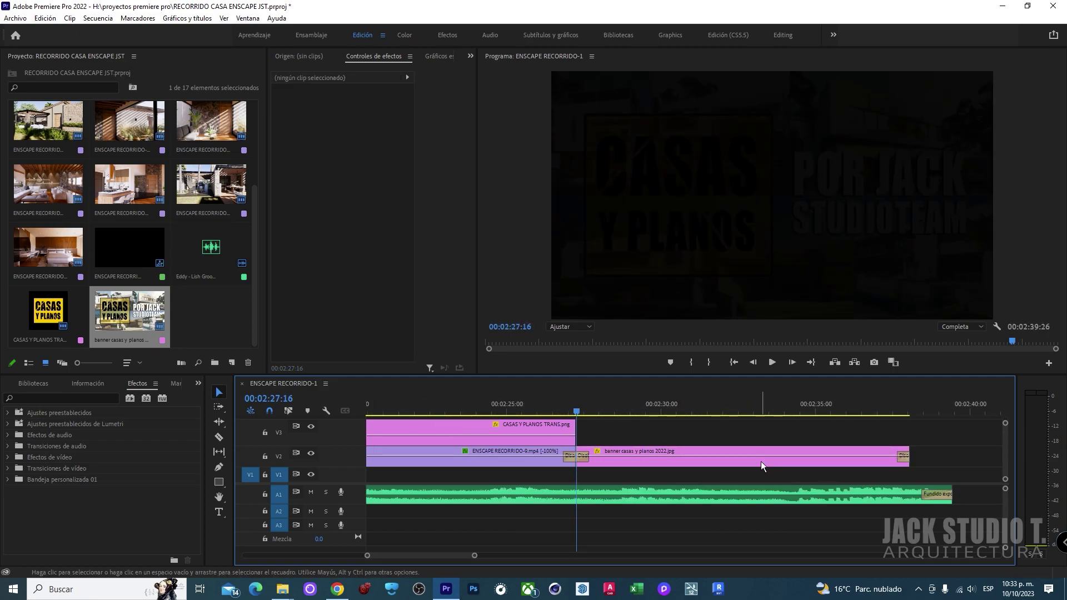
Keyframe the banner's scale from 187.5 at its start to 220 near its end
left_click(602, 396)
left_click_drag(427, 77, 416, 76)
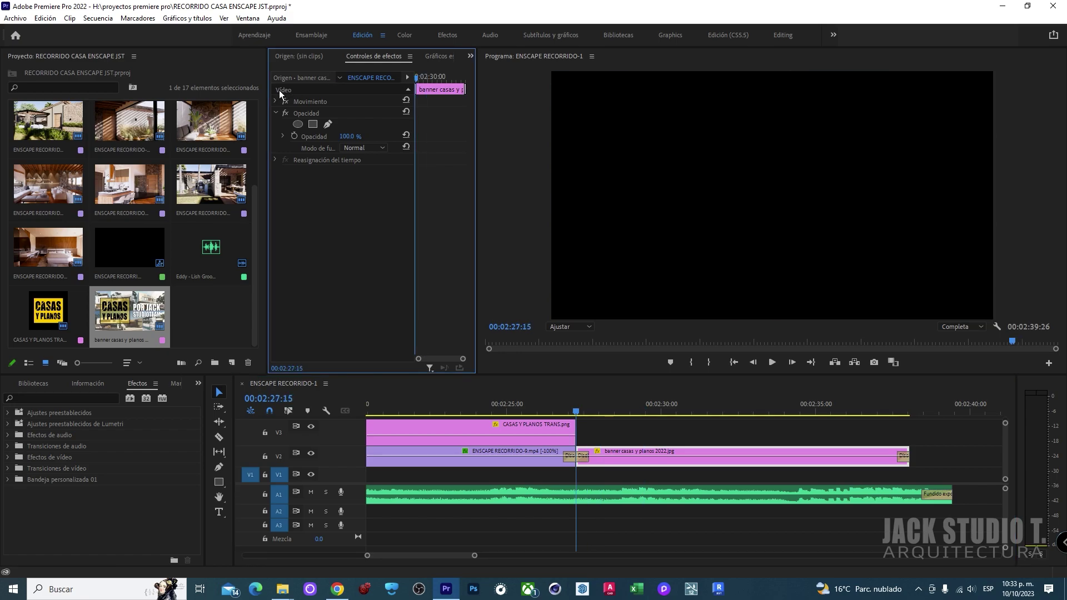
left_click(276, 102)
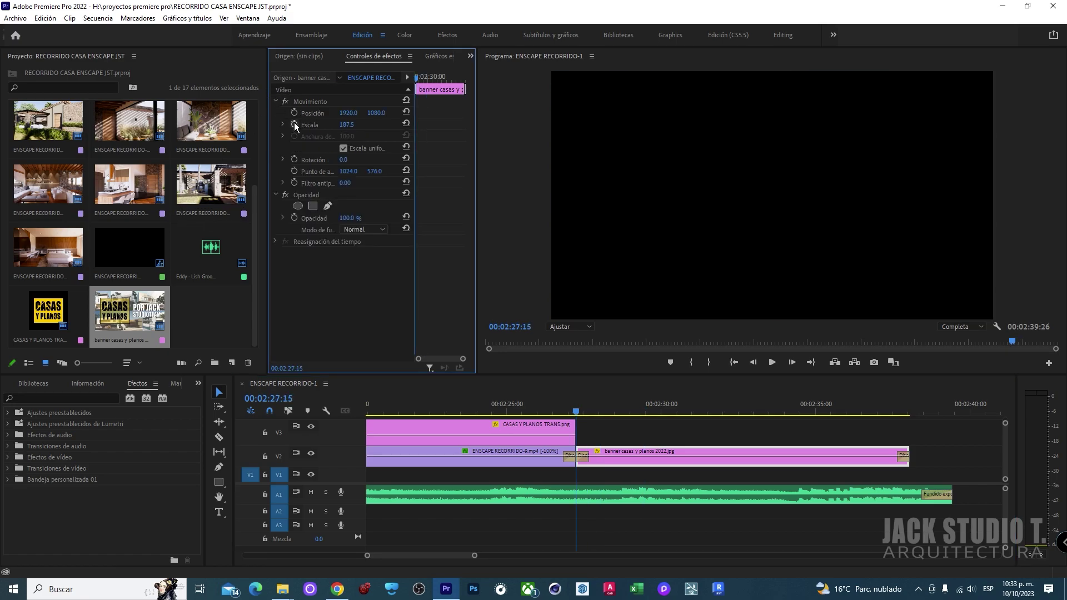
left_click(863, 412)
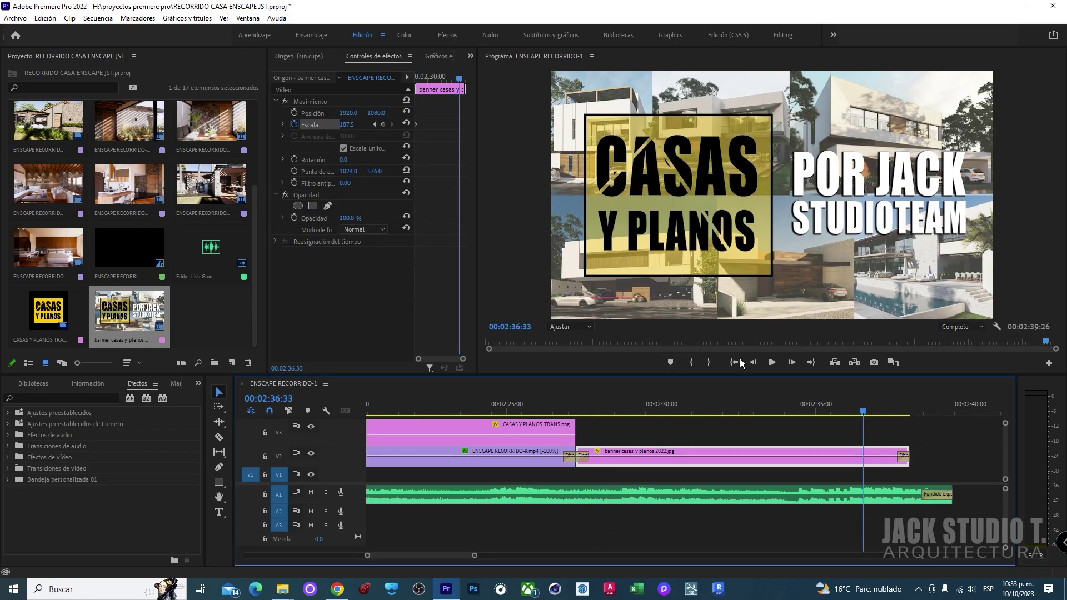
left_click(349, 124)
type("20")
key("Return")
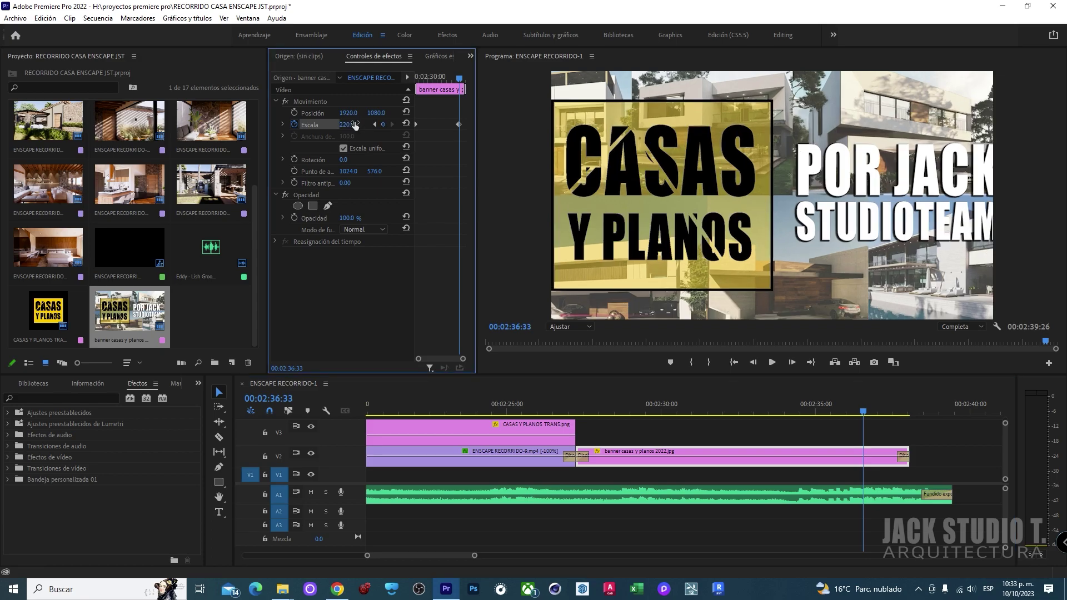
left_click_drag(459, 124, 577, 147)
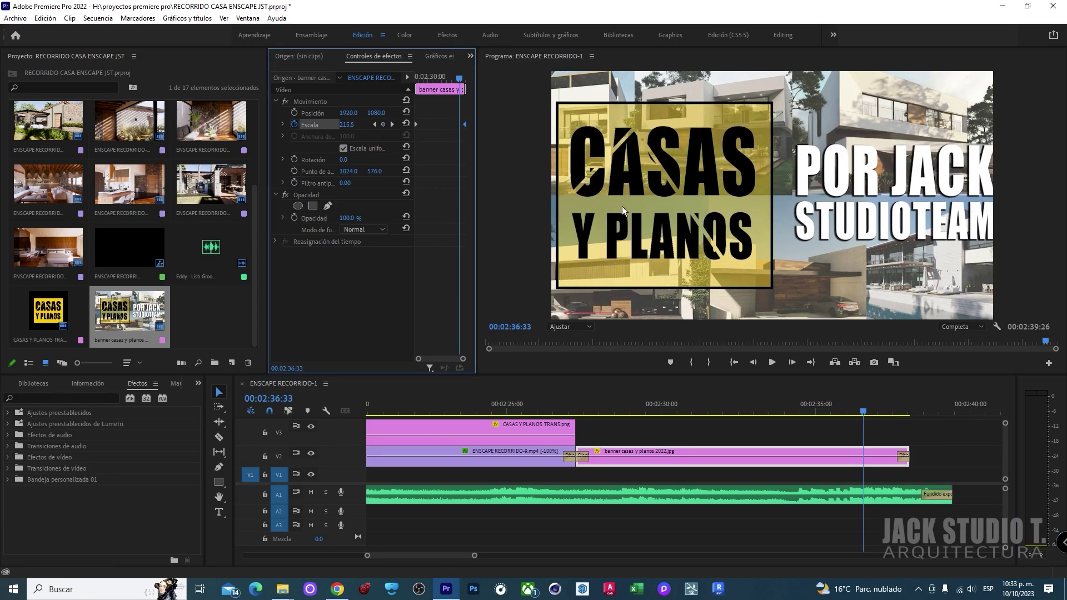
left_click_drag(872, 411, 920, 416)
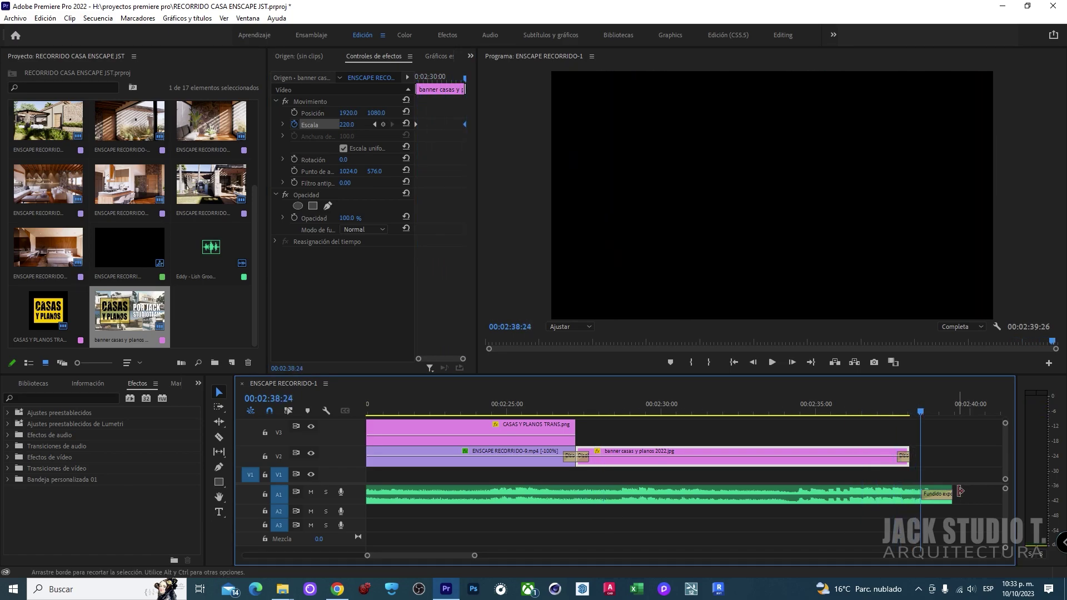
Lengthen the V2 banner clip further and move the final scale keyframe later
left_click_drag(911, 454, 957, 454)
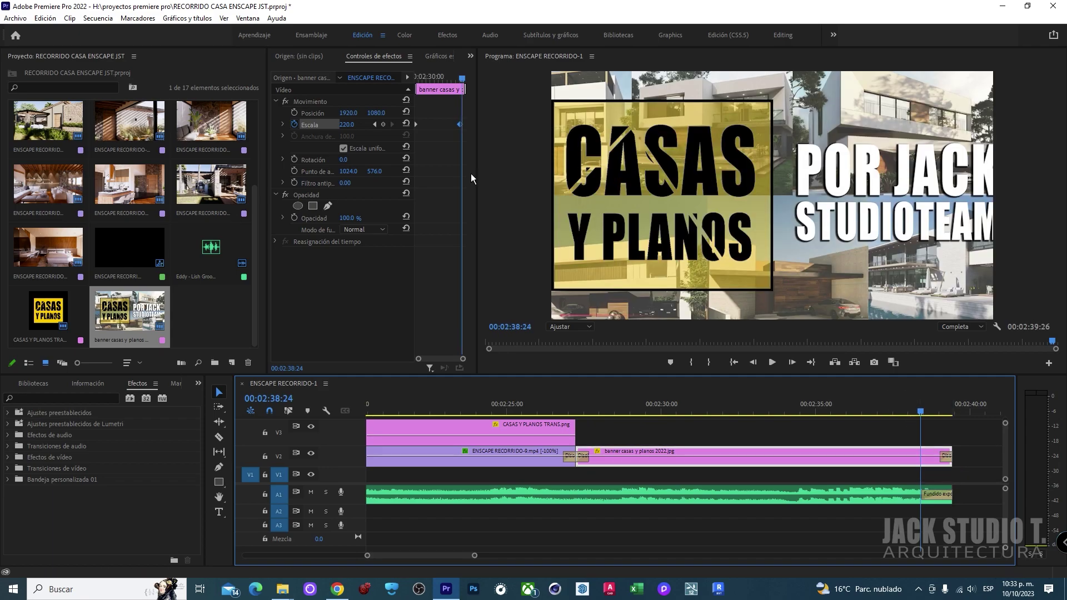
left_click_drag(461, 124, 466, 124)
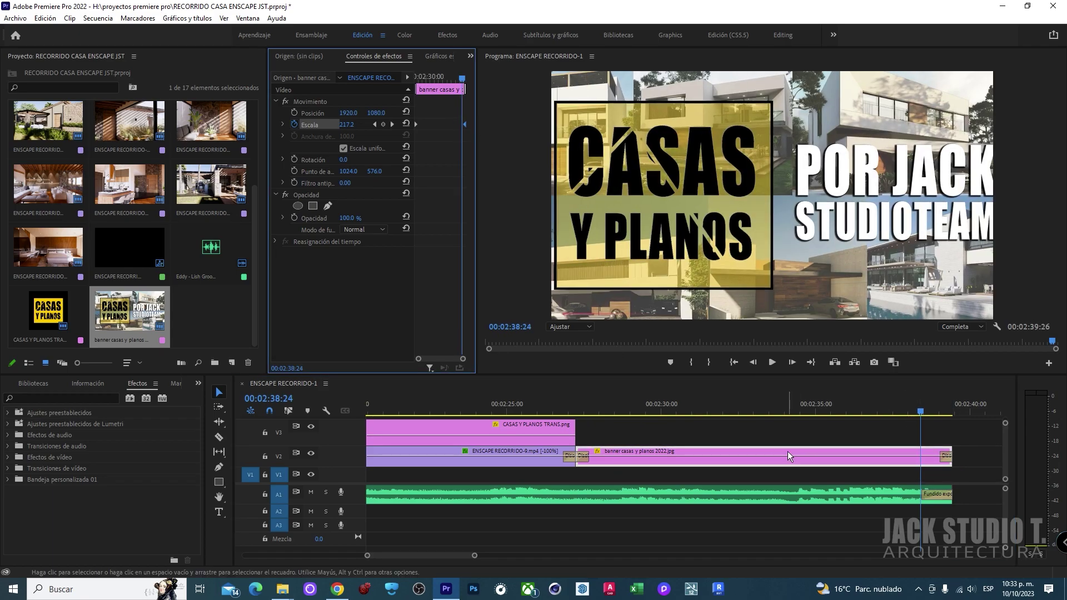
scroll(788, 451, "down", 3)
scroll(419, 399, "down", 5)
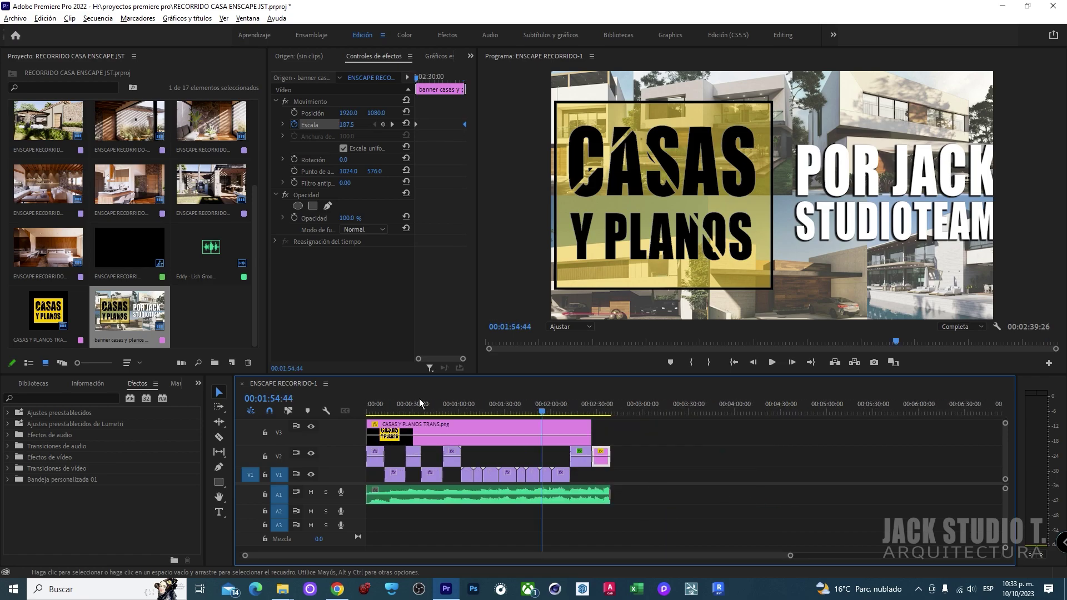
left_click(542, 408)
left_click(509, 409)
Save the project with Ctrl+S and go to the export options
key("ctrl+s")
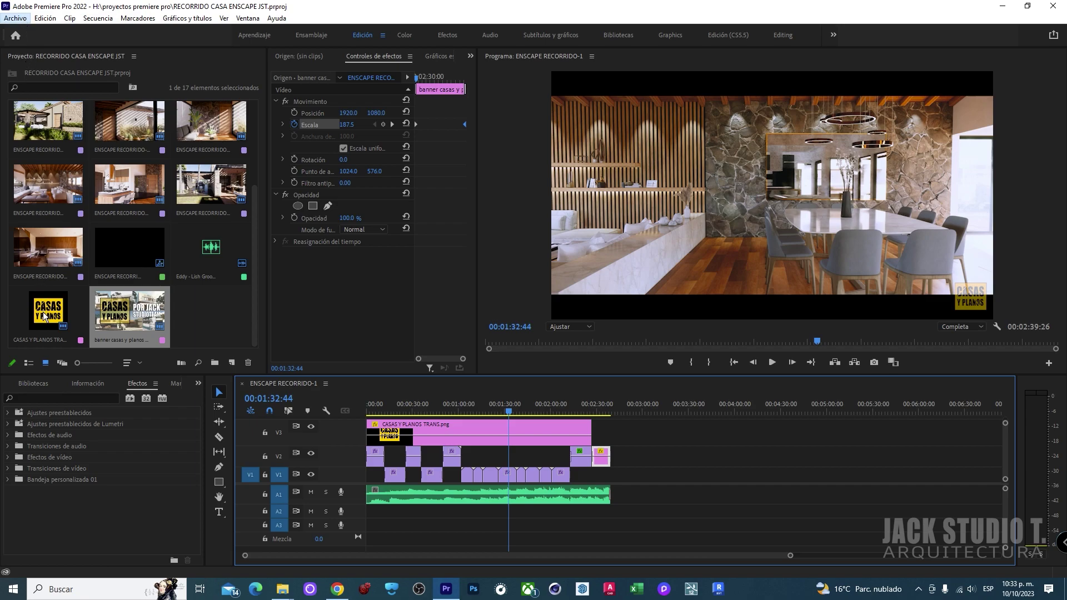
key("alt+a")
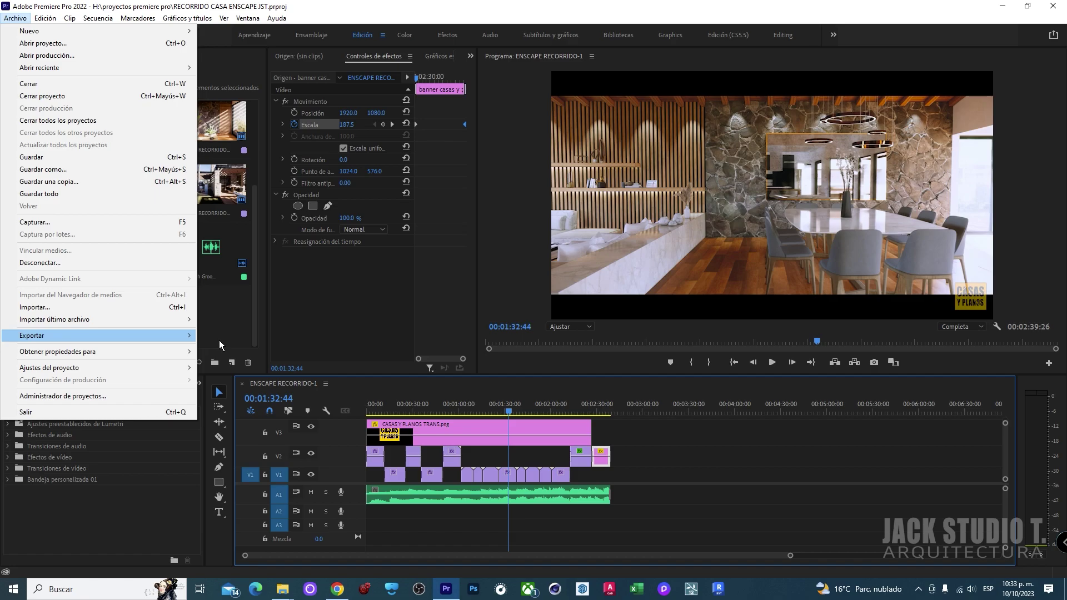
key("Right")
Open Export Settings and set the output format to H.264
key("Return")
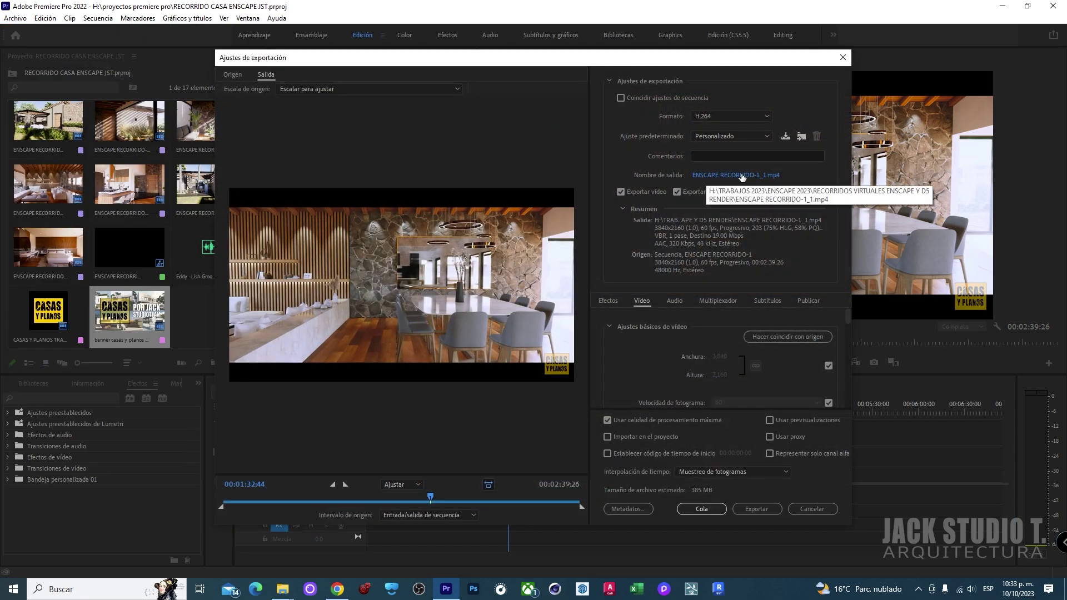
left_click(707, 115)
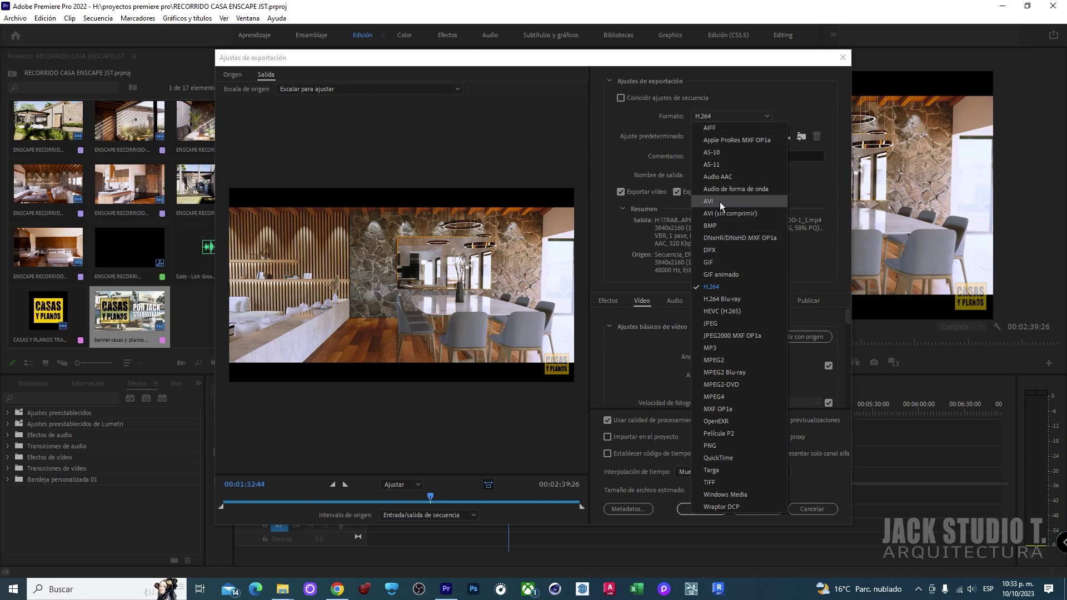
left_click(719, 202)
left_click(732, 115)
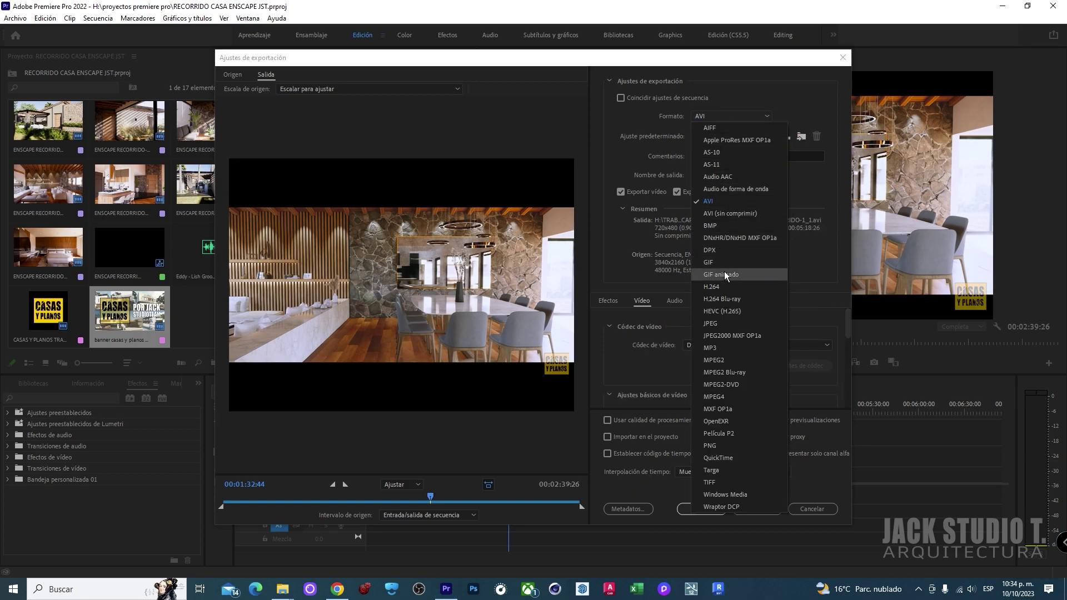
left_click(726, 287)
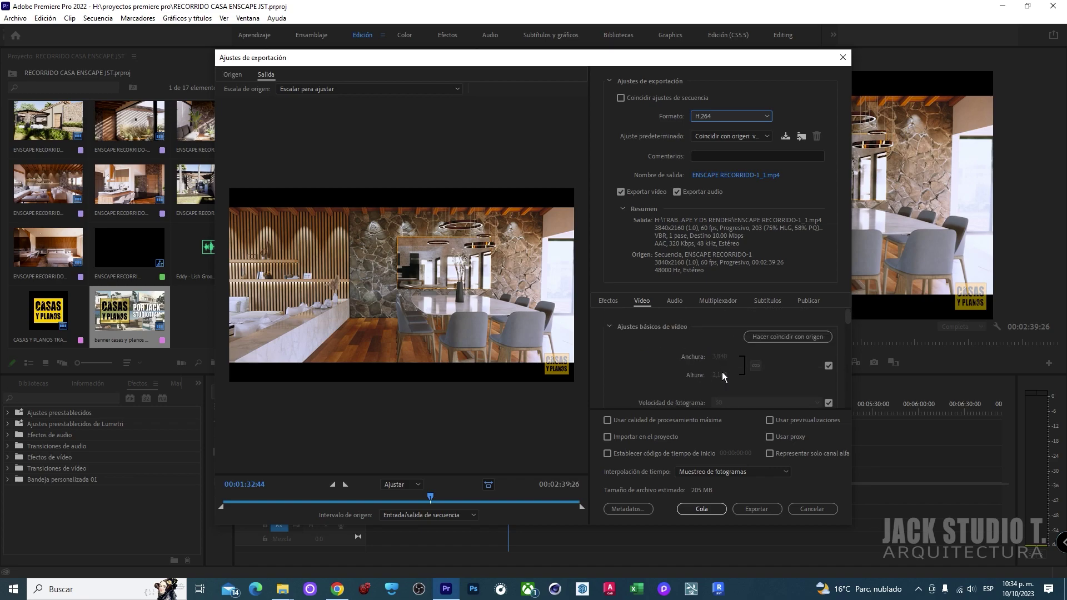
Enable Render at Maximum Depth and Maximum Render Quality, set target bitrate to 19 Mbps, then open the output name
scroll(722, 371, "down", 2)
scroll(717, 347, "down", 3)
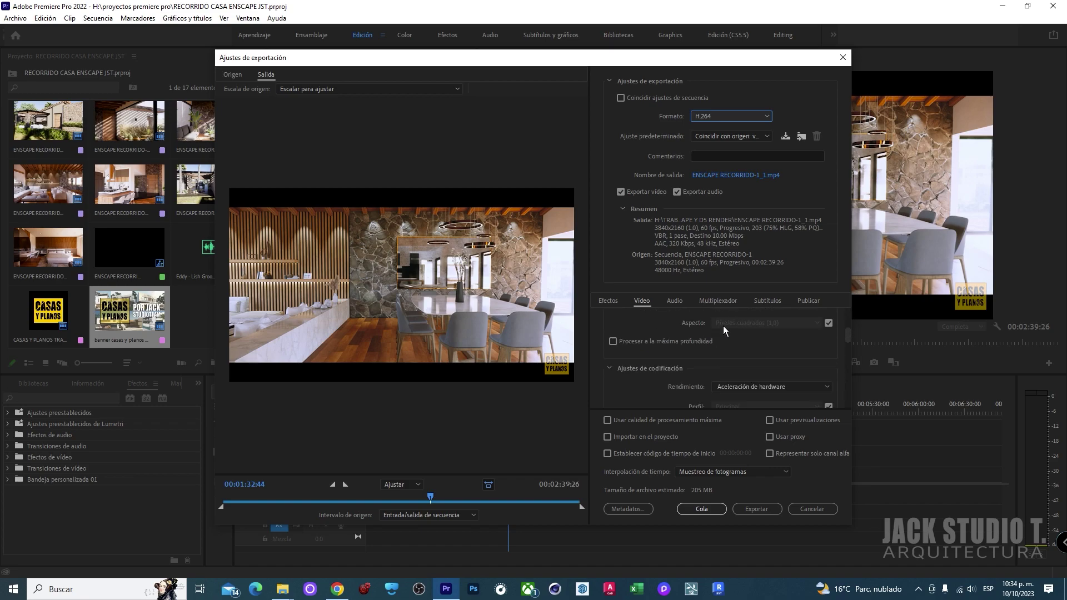
left_click(614, 341)
scroll(705, 352, "down", 3)
scroll(645, 365, "down", 2)
left_click(608, 420)
scroll(767, 364, "up", 1)
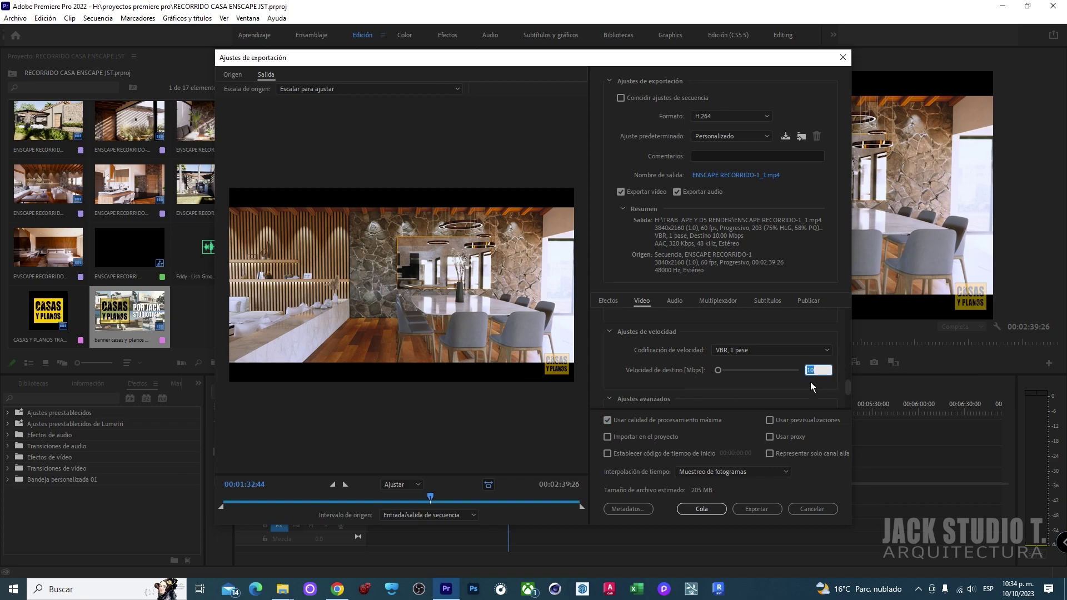
type("19")
key("Return")
left_click(719, 175)
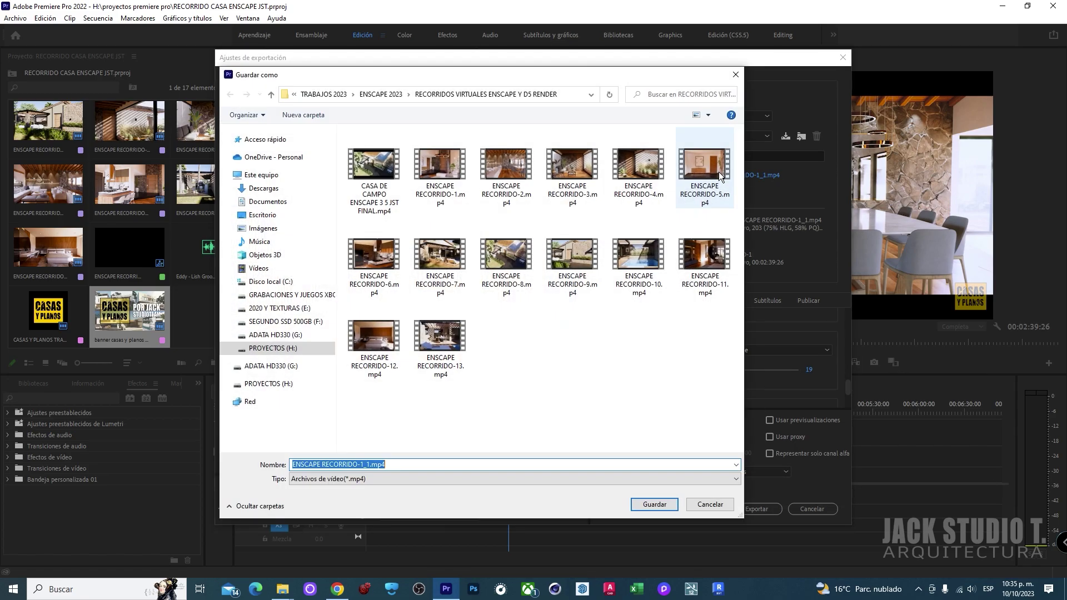
Save the output as hsdfhdsh.mp4 in the recorridos folder and start the export encoding
left_click(455, 465)
type("hasdf")
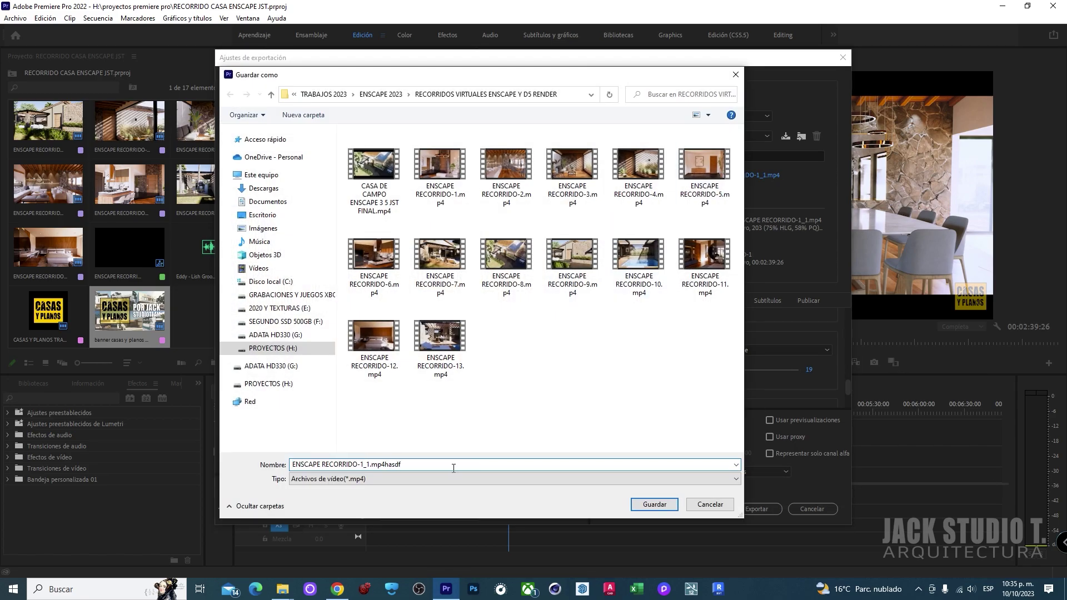
key("ctrl+a")
type("hsdfh")
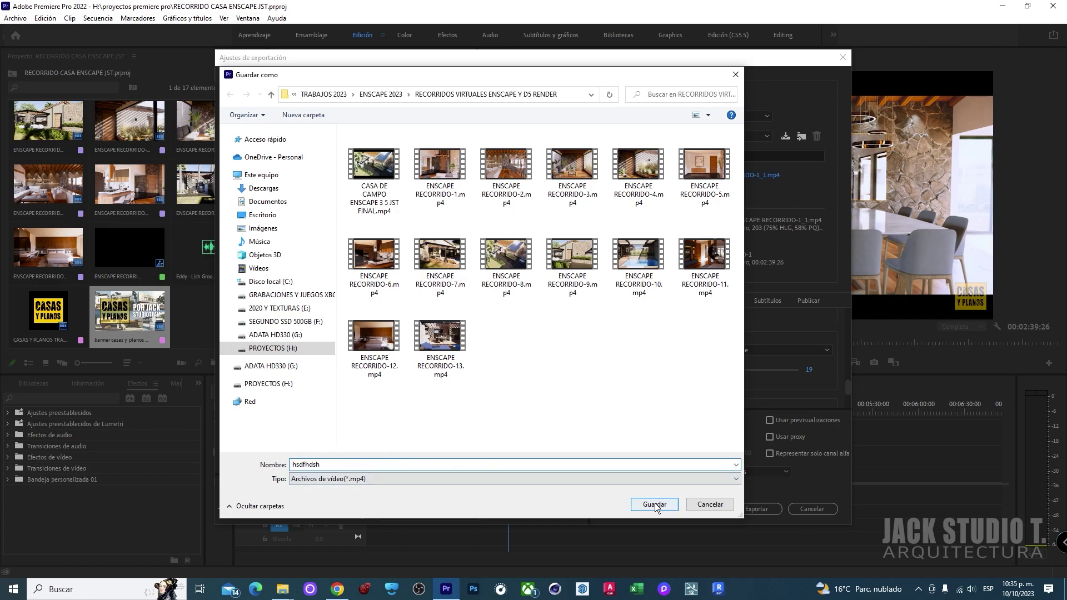
left_click(655, 505)
left_click(754, 509)
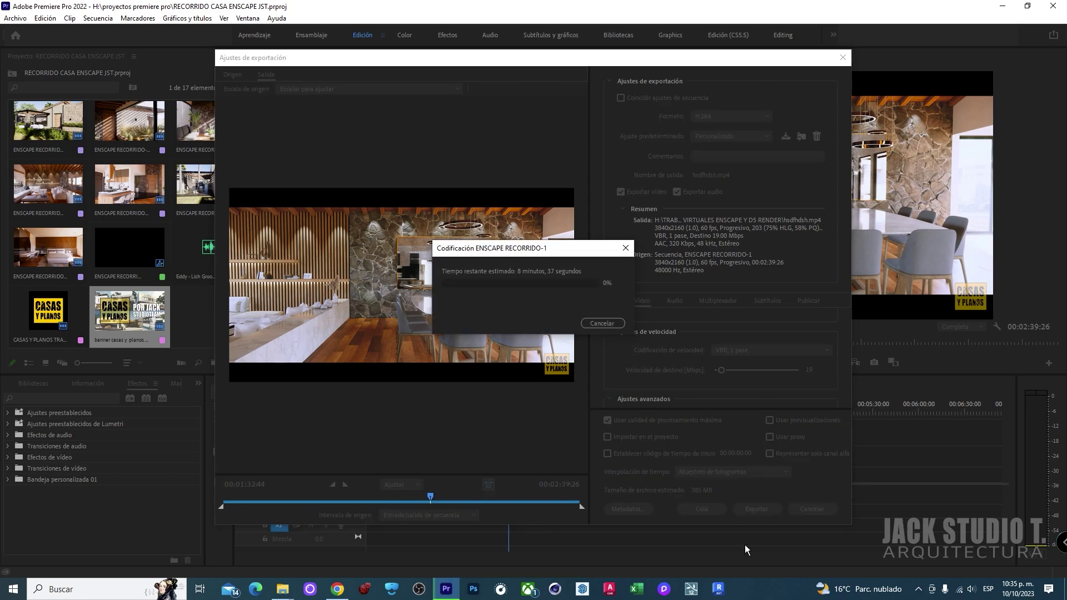
right_click(783, 589)
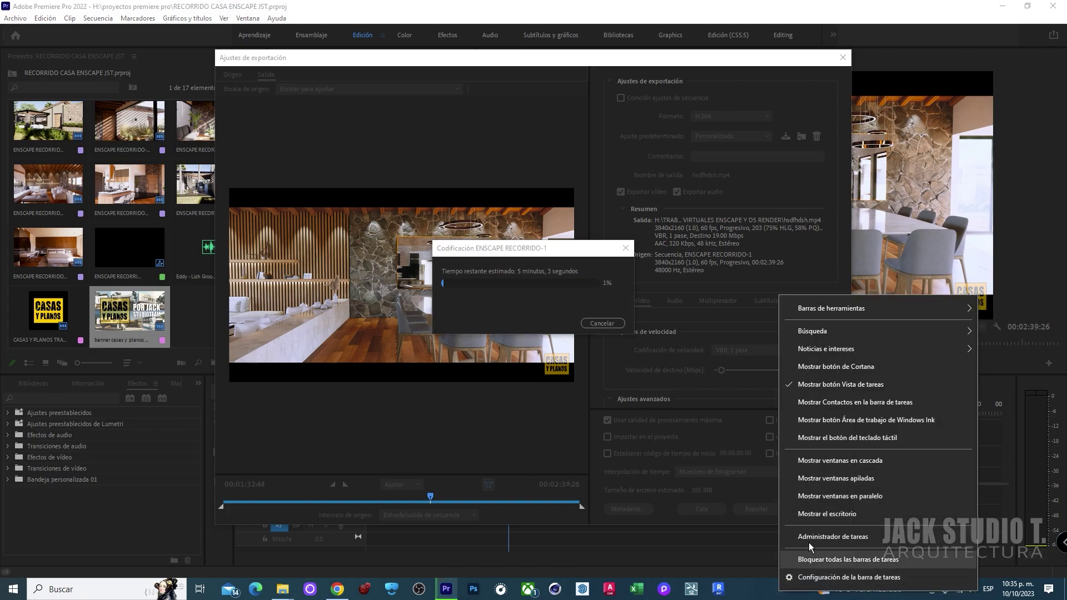
left_click(818, 537)
left_click(303, 85)
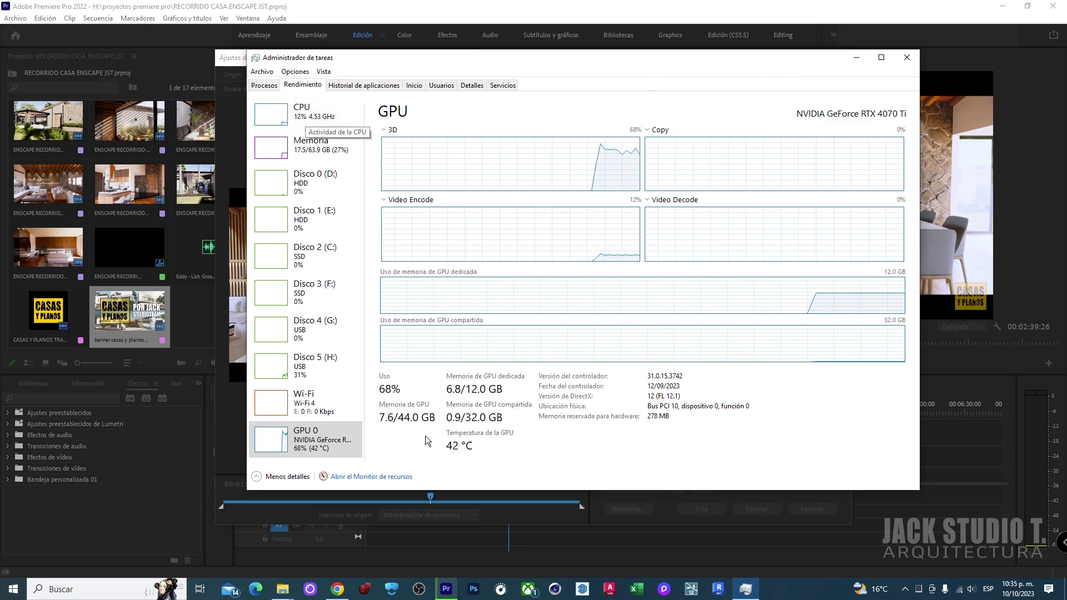
left_click(912, 59)
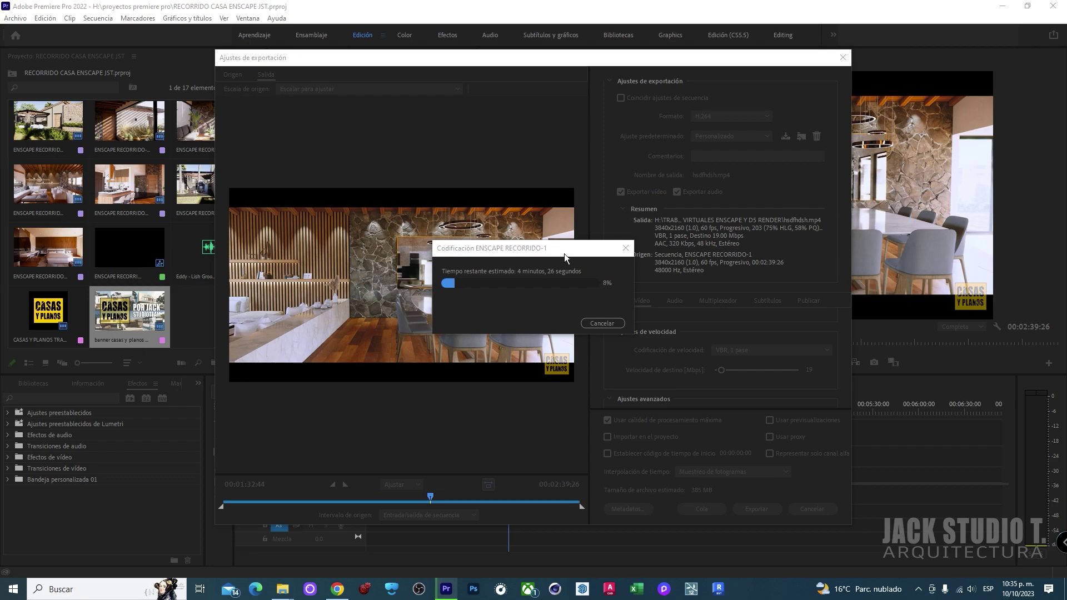